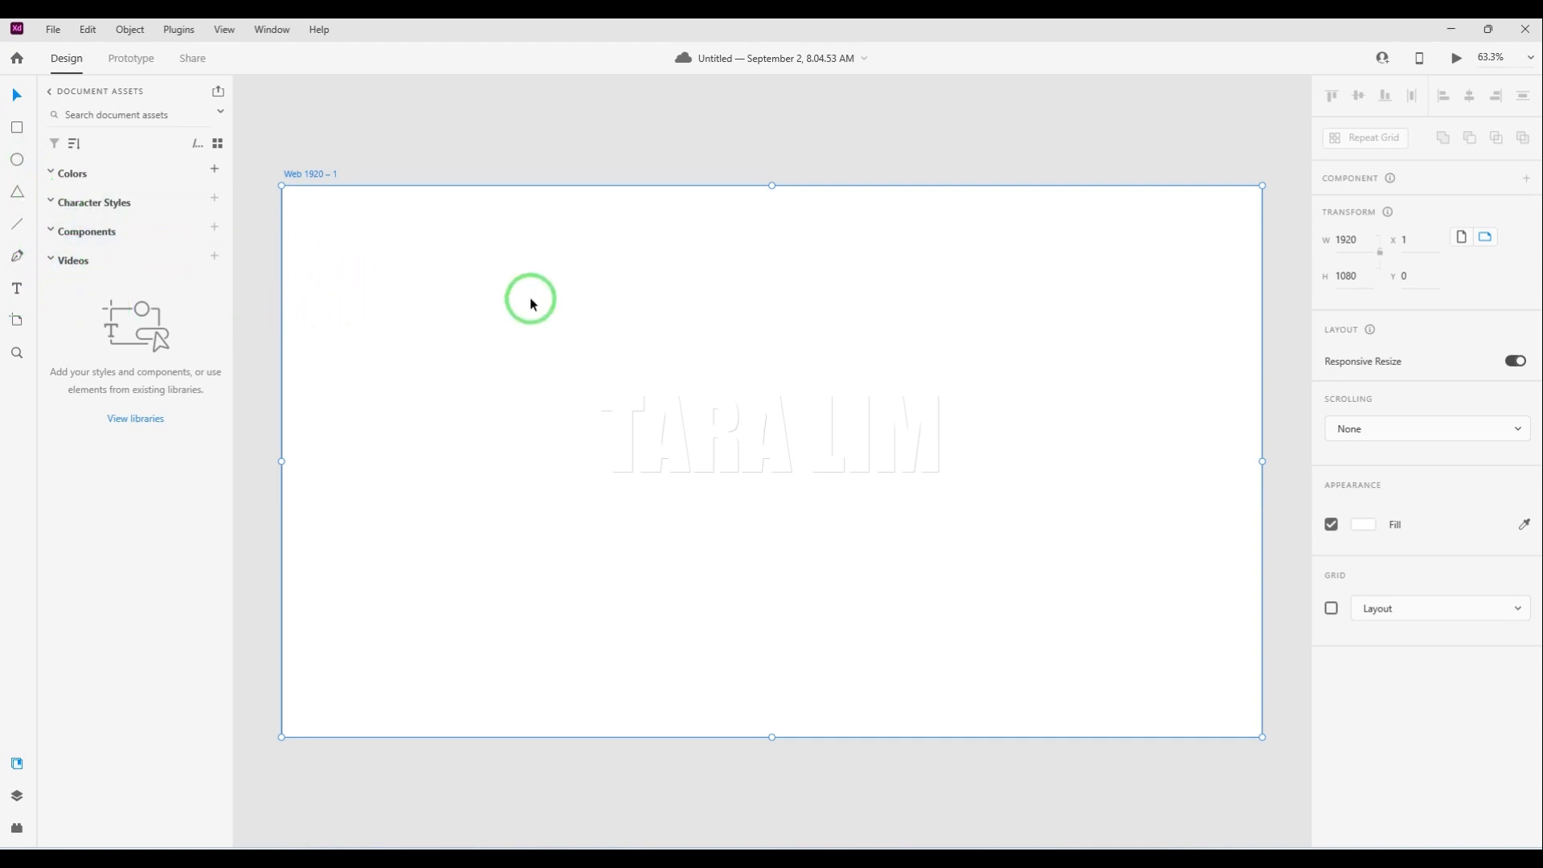
Draw a rectangle about 605 × 237 in the artboard's upper-left area and a circle about 286 in diameter below it.
left_click(17, 131)
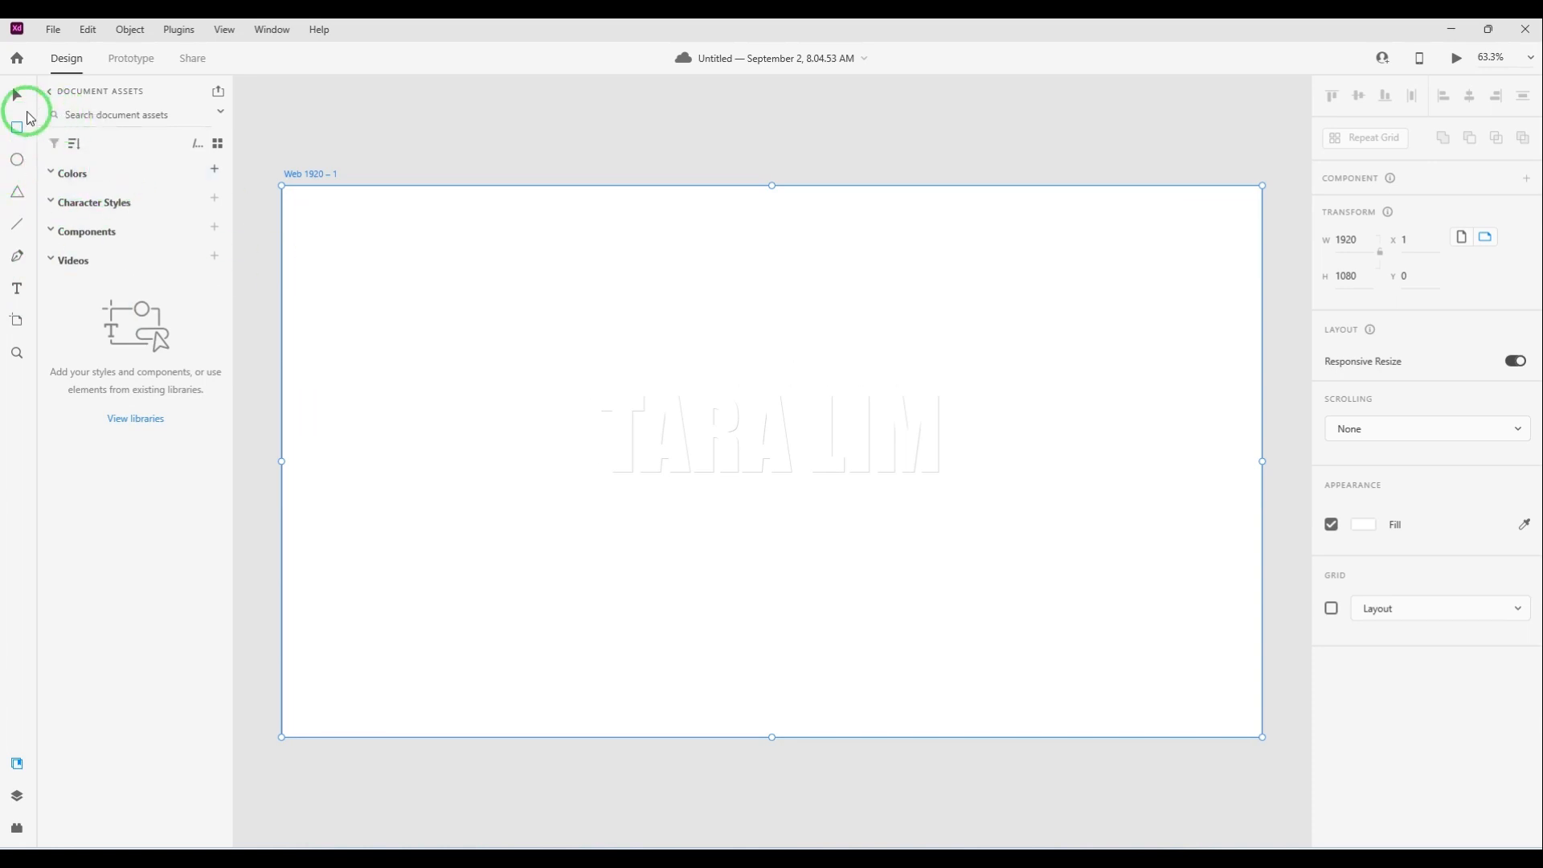
left_click(19, 99)
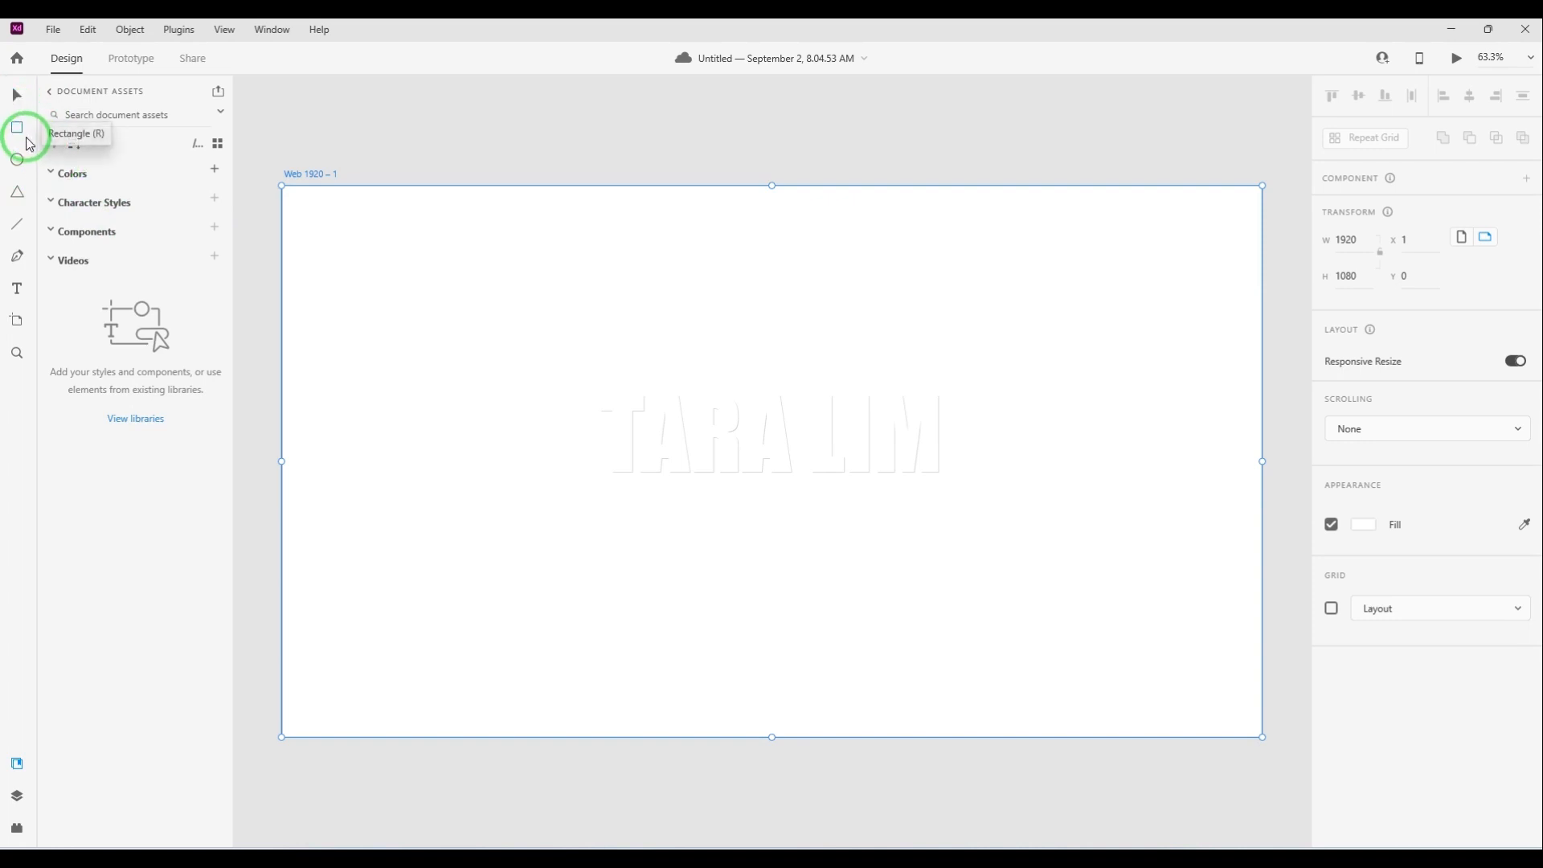
left_click(27, 137)
left_click_drag(421, 256, 729, 374)
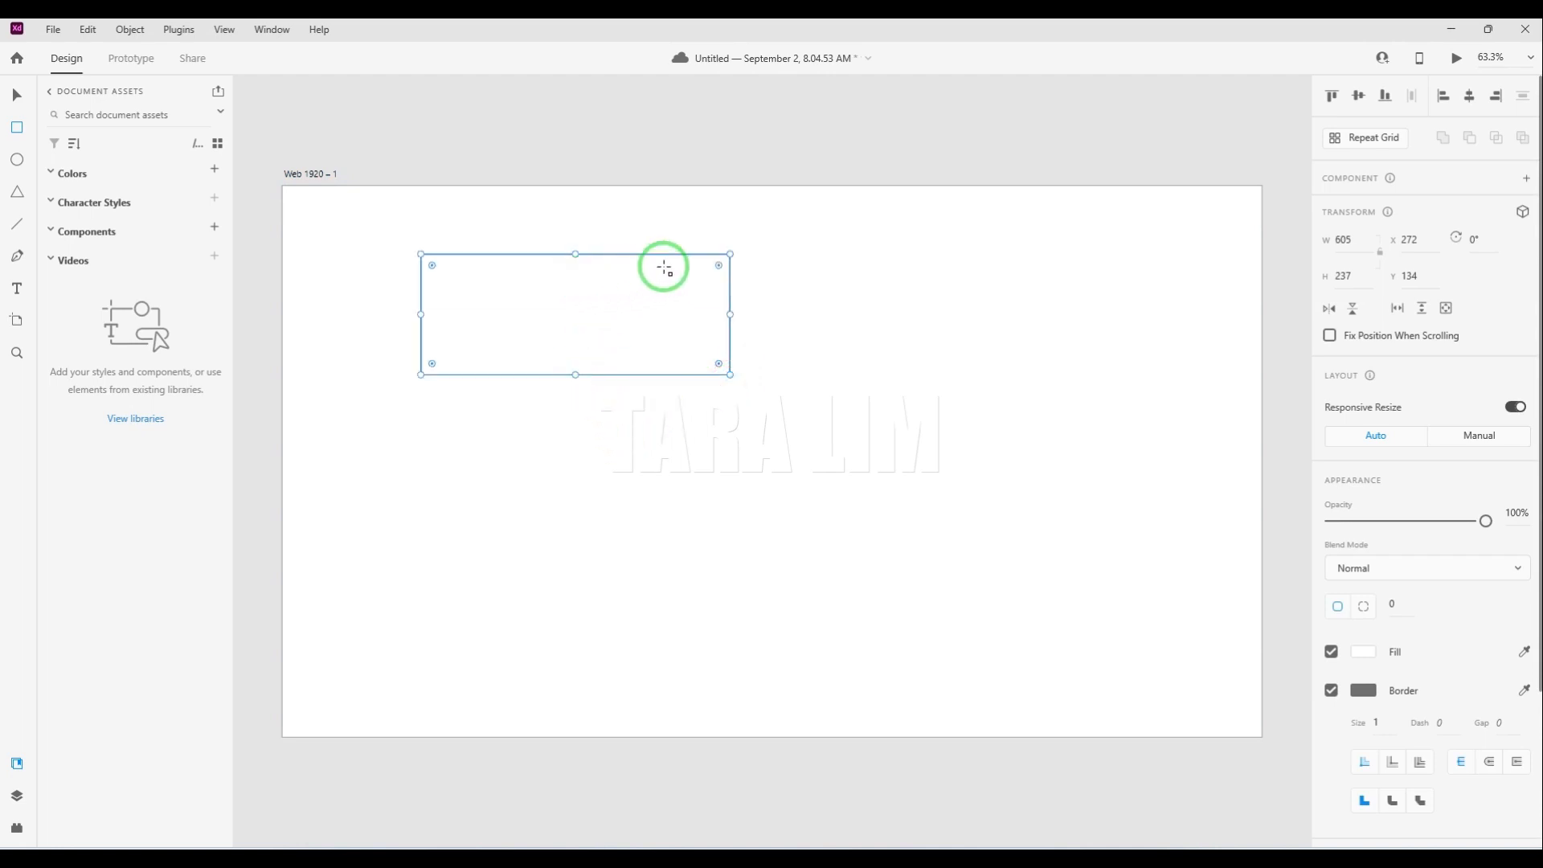
left_click(19, 165)
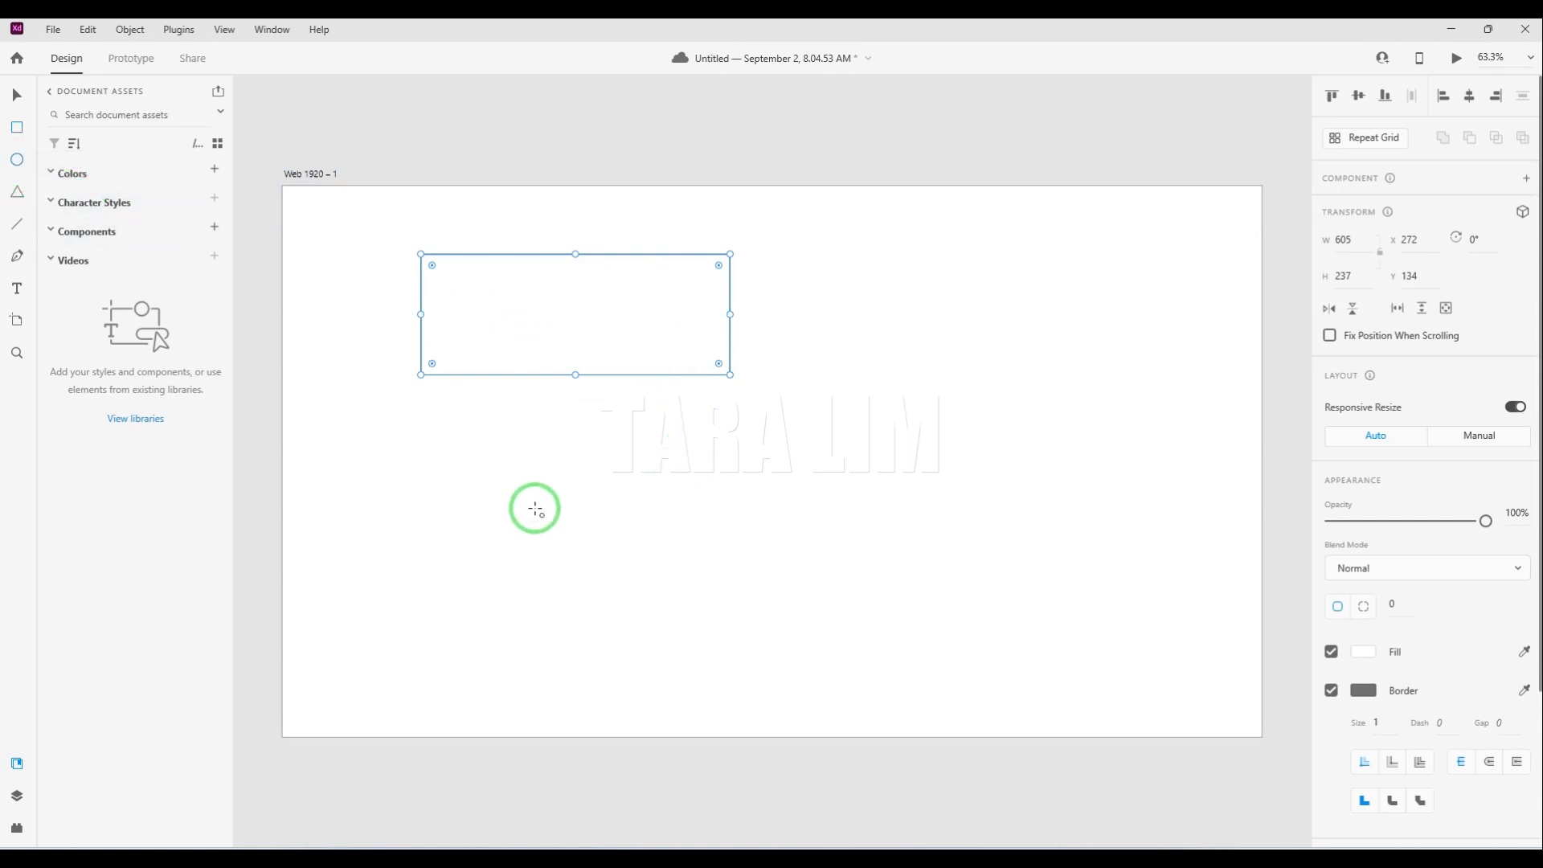
mouse_move(535, 509)
left_mouse_down()
mouse_move(615, 577)
mouse_move(596, 549)
mouse_move(602, 613)
mouse_move(589, 543)
mouse_move(630, 603)
mouse_move(604, 579)
left_mouse_up()
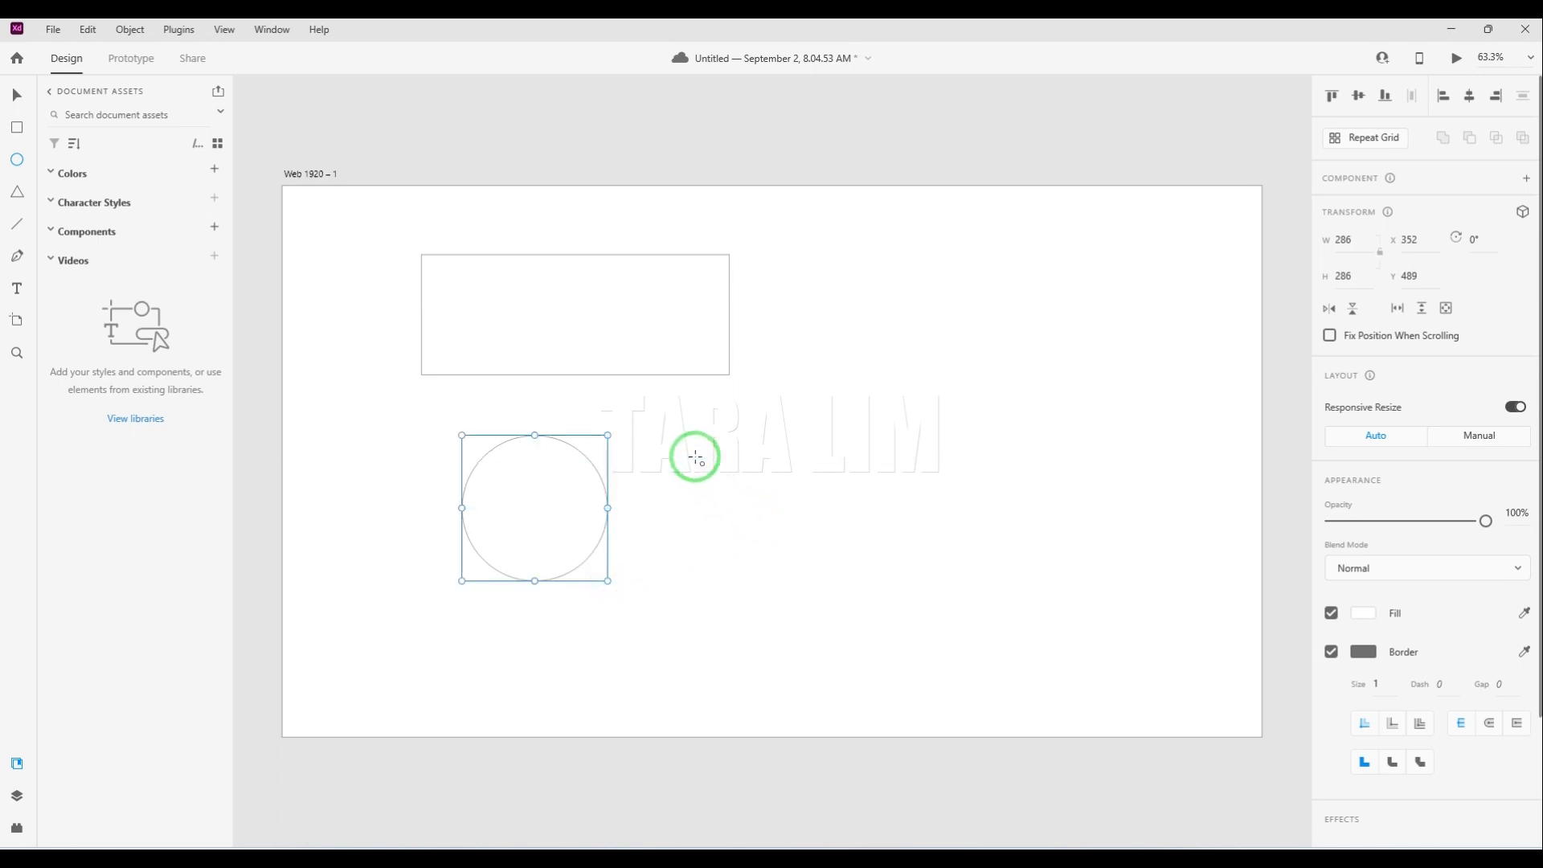
Draw three more circles about 244, 222 and 266 in diameter to the right of the first circle.
left_click_drag(696, 458, 820, 583)
mouse_move(1007, 444)
left_mouse_down()
mouse_move(872, 577)
mouse_move(892, 557)
left_mouse_up()
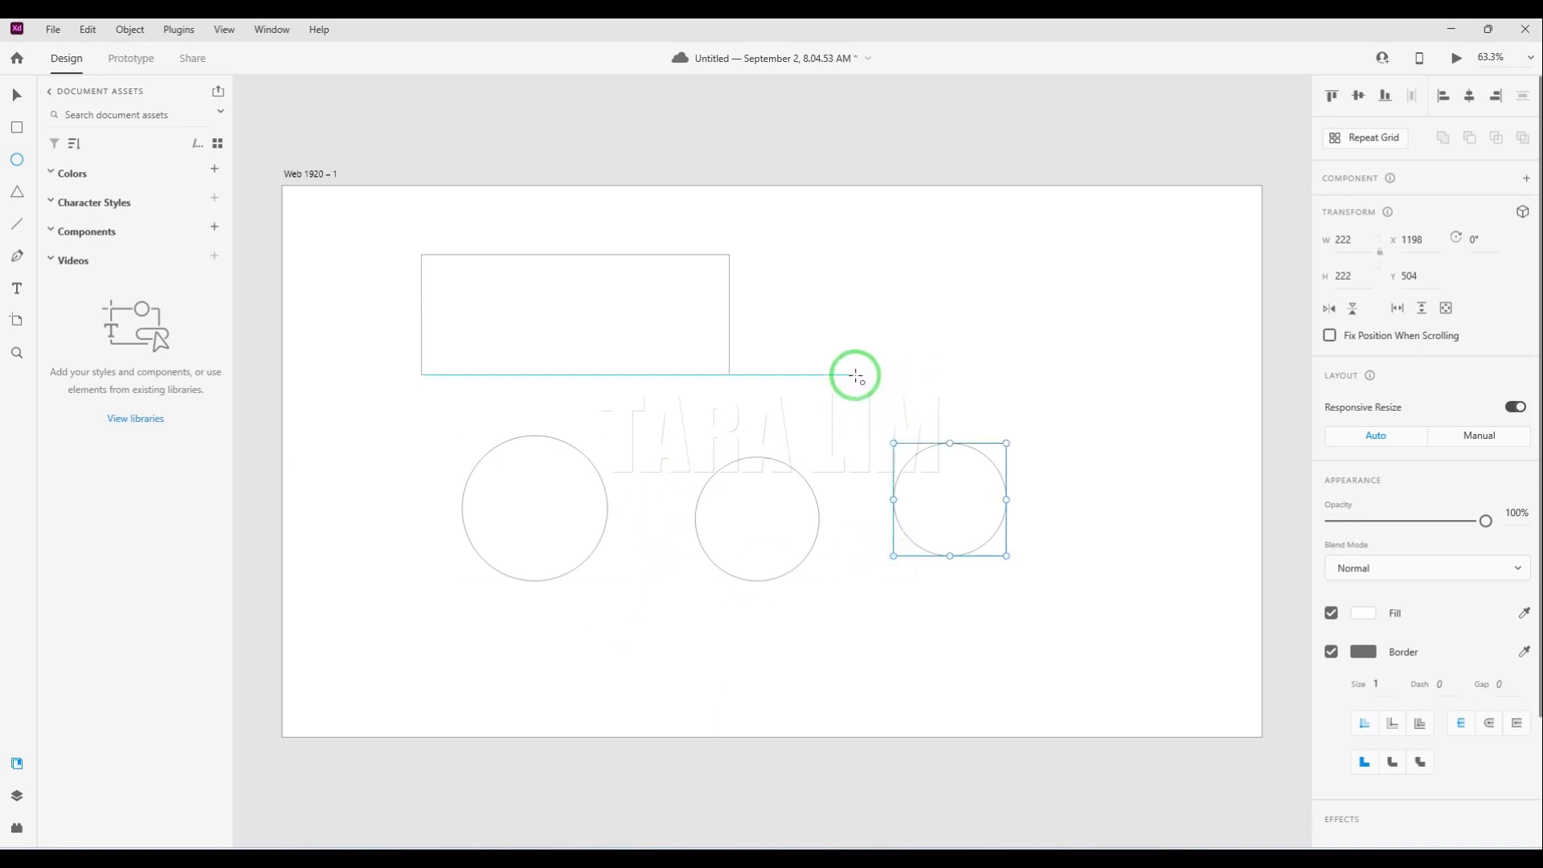
mouse_move(855, 373)
left_mouse_down()
mouse_move(923, 452)
mouse_move(858, 503)
mouse_move(920, 422)
left_mouse_up()
Draw a triangle about 354 × 306 near the artboard's upper-right corner with the Polygon tool.
key("alt+space")
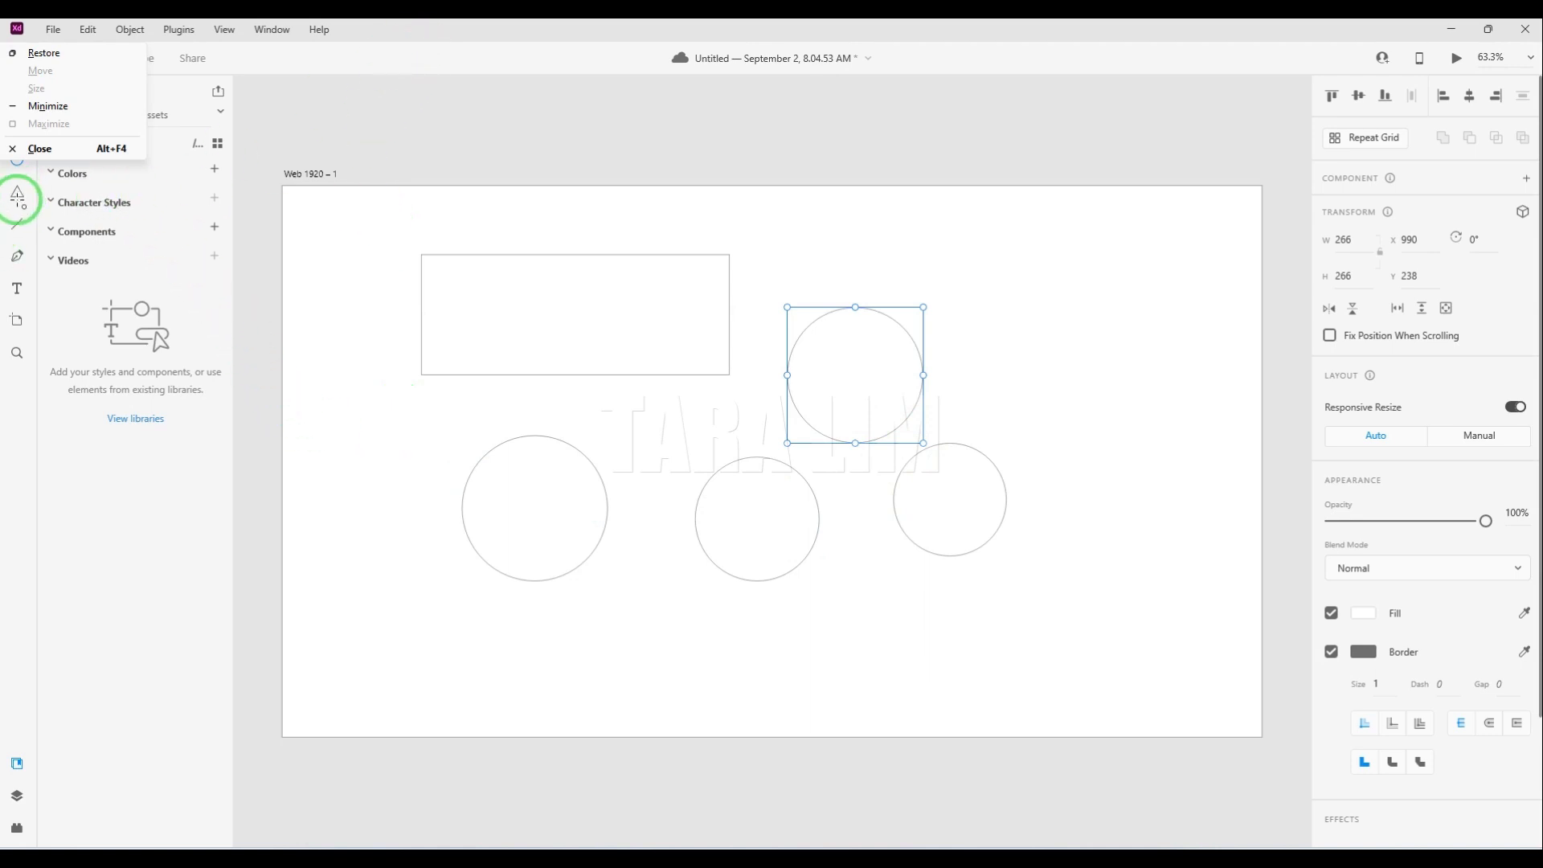
left_click(18, 193)
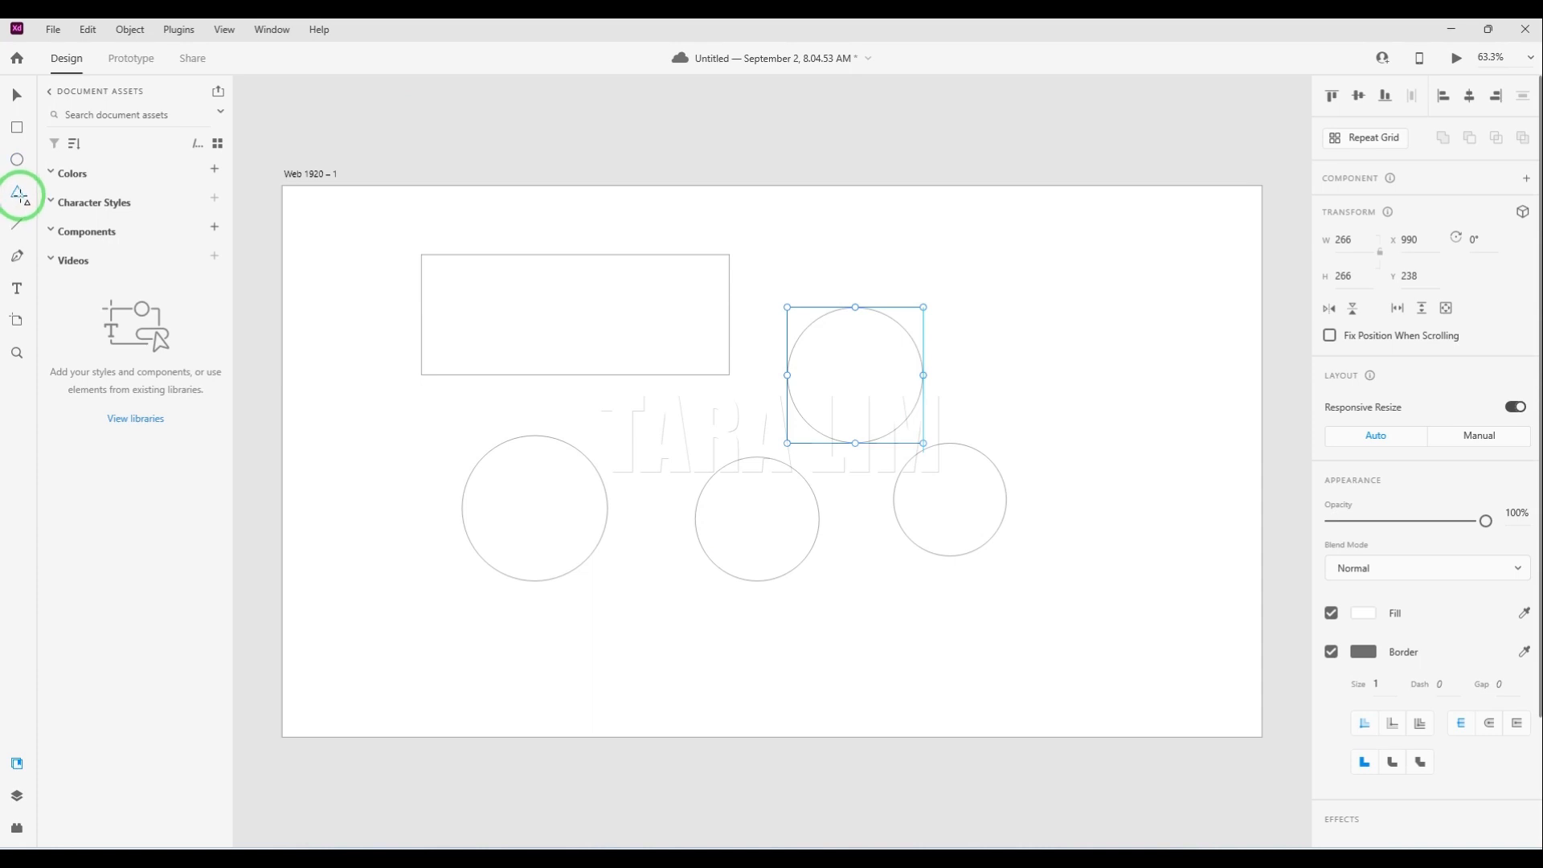
left_click(19, 194)
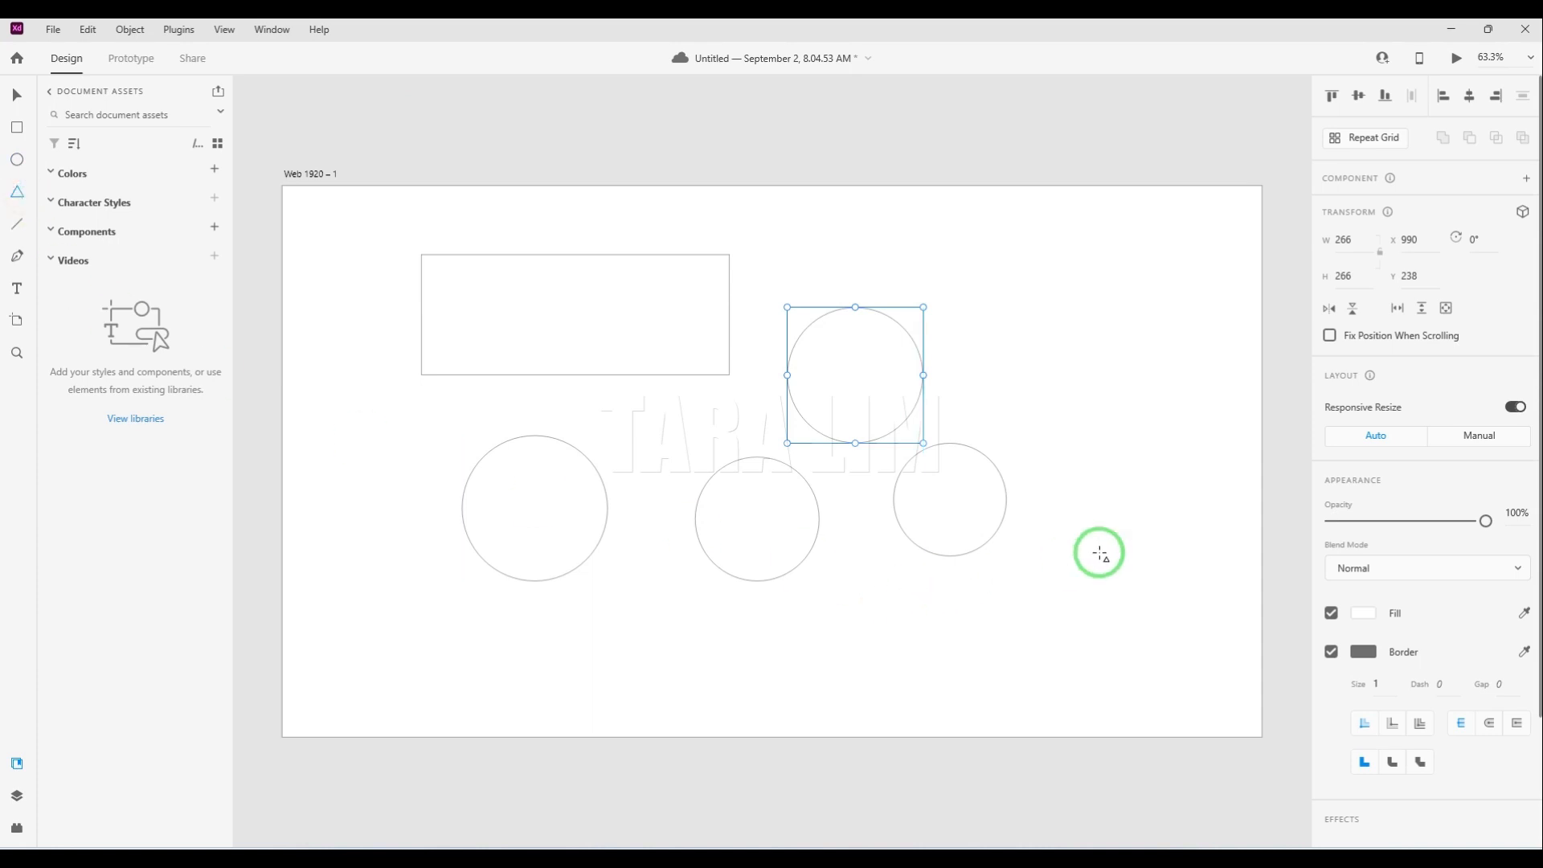
mouse_move(1036, 311)
left_mouse_down()
mouse_move(1115, 365)
mouse_move(1112, 396)
mouse_move(1131, 386)
left_mouse_up()
Delete the triangle and the three extra circles, keeping the rectangle and the first circle.
left_click(19, 101)
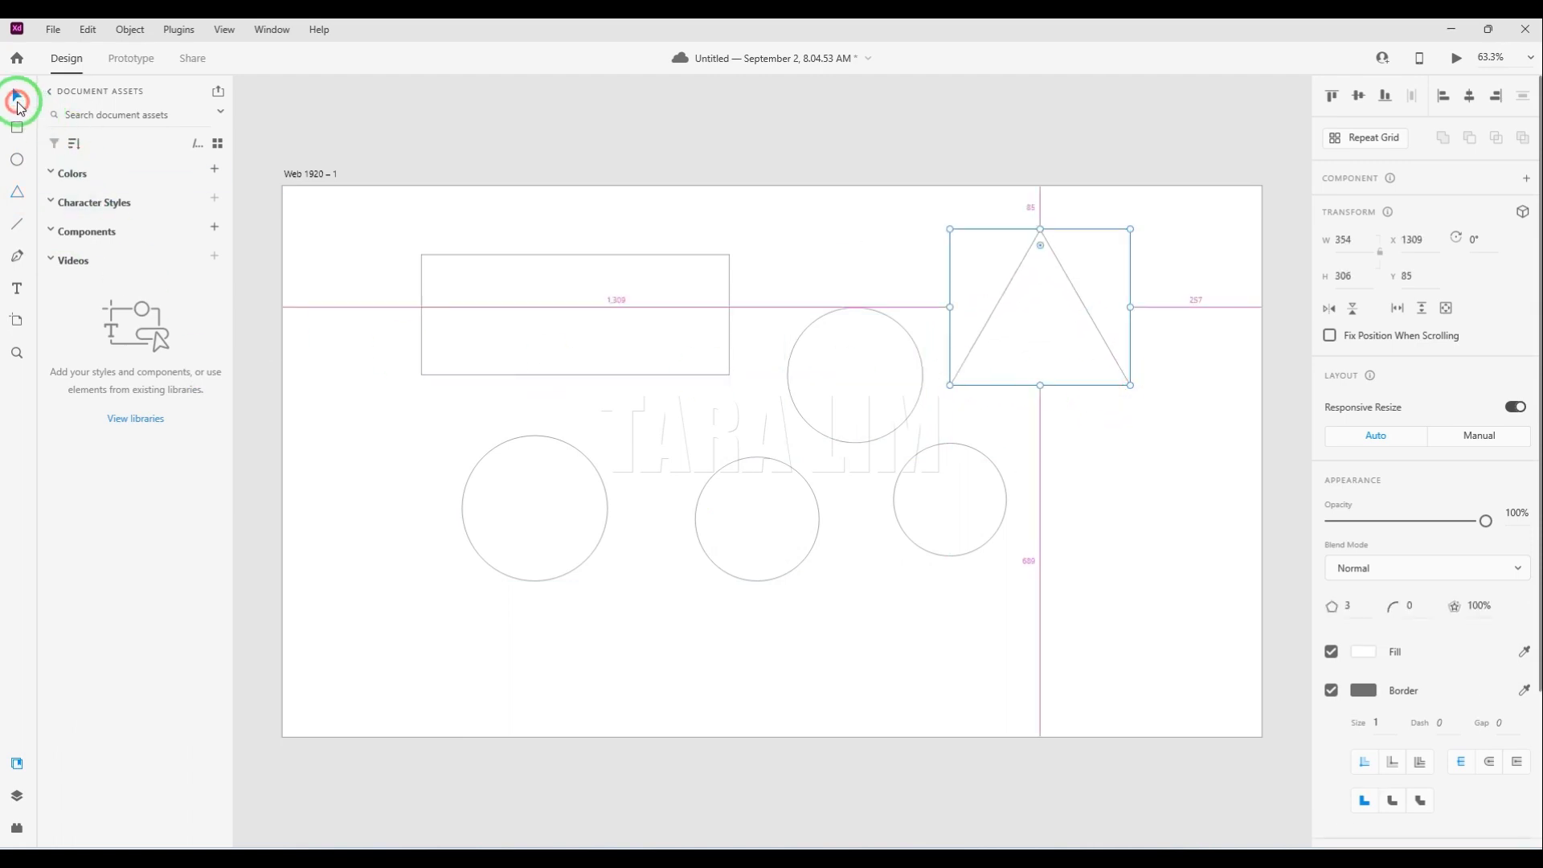
left_click(896, 432, "shift")
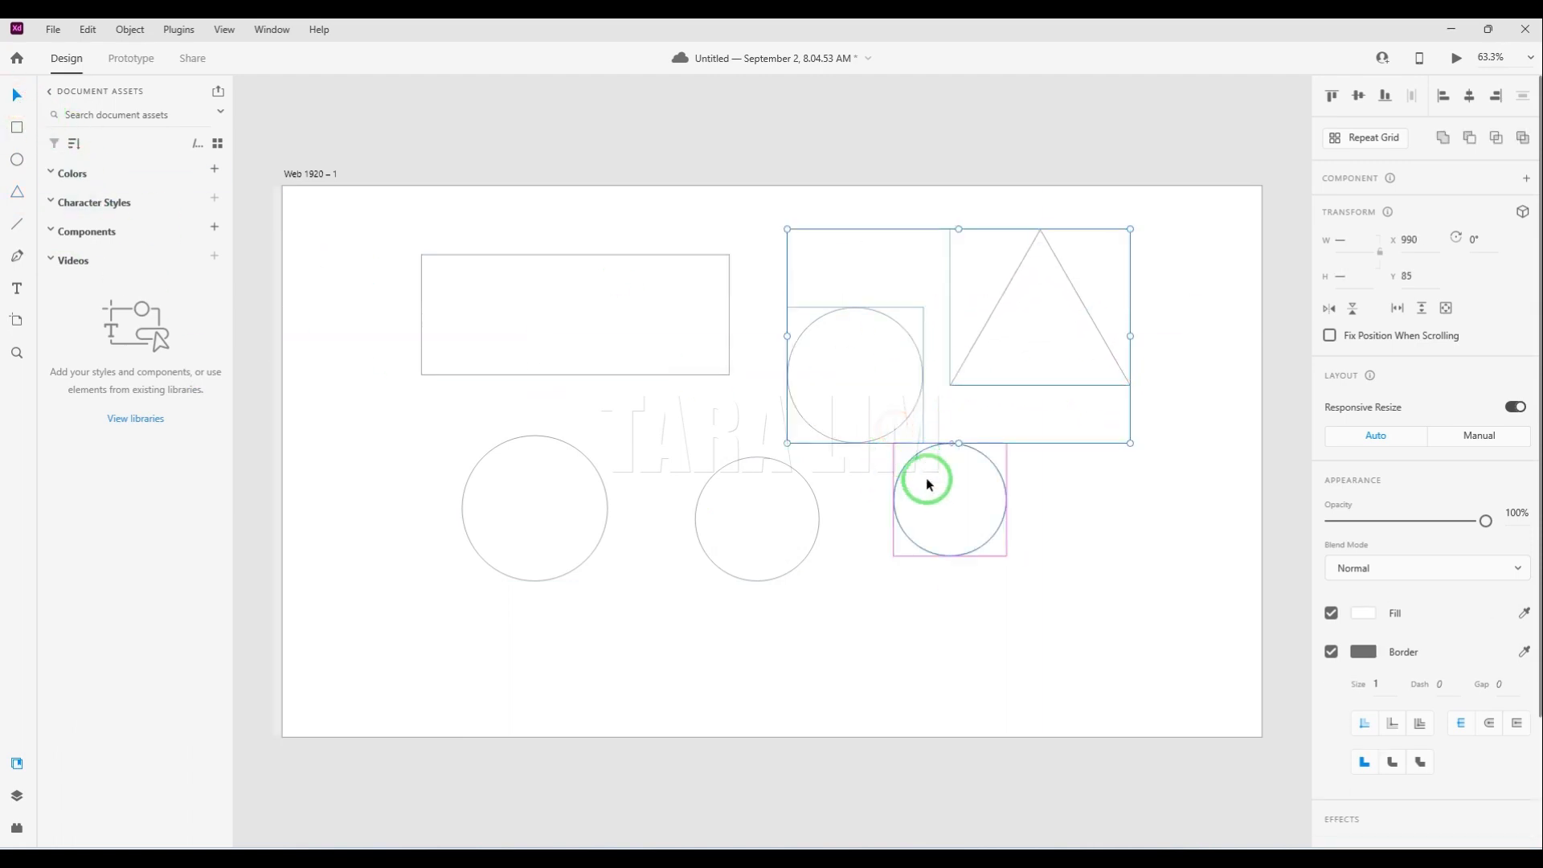
key("Delete")
left_click(929, 449)
key("Delete")
left_click(811, 496)
key("Delete")
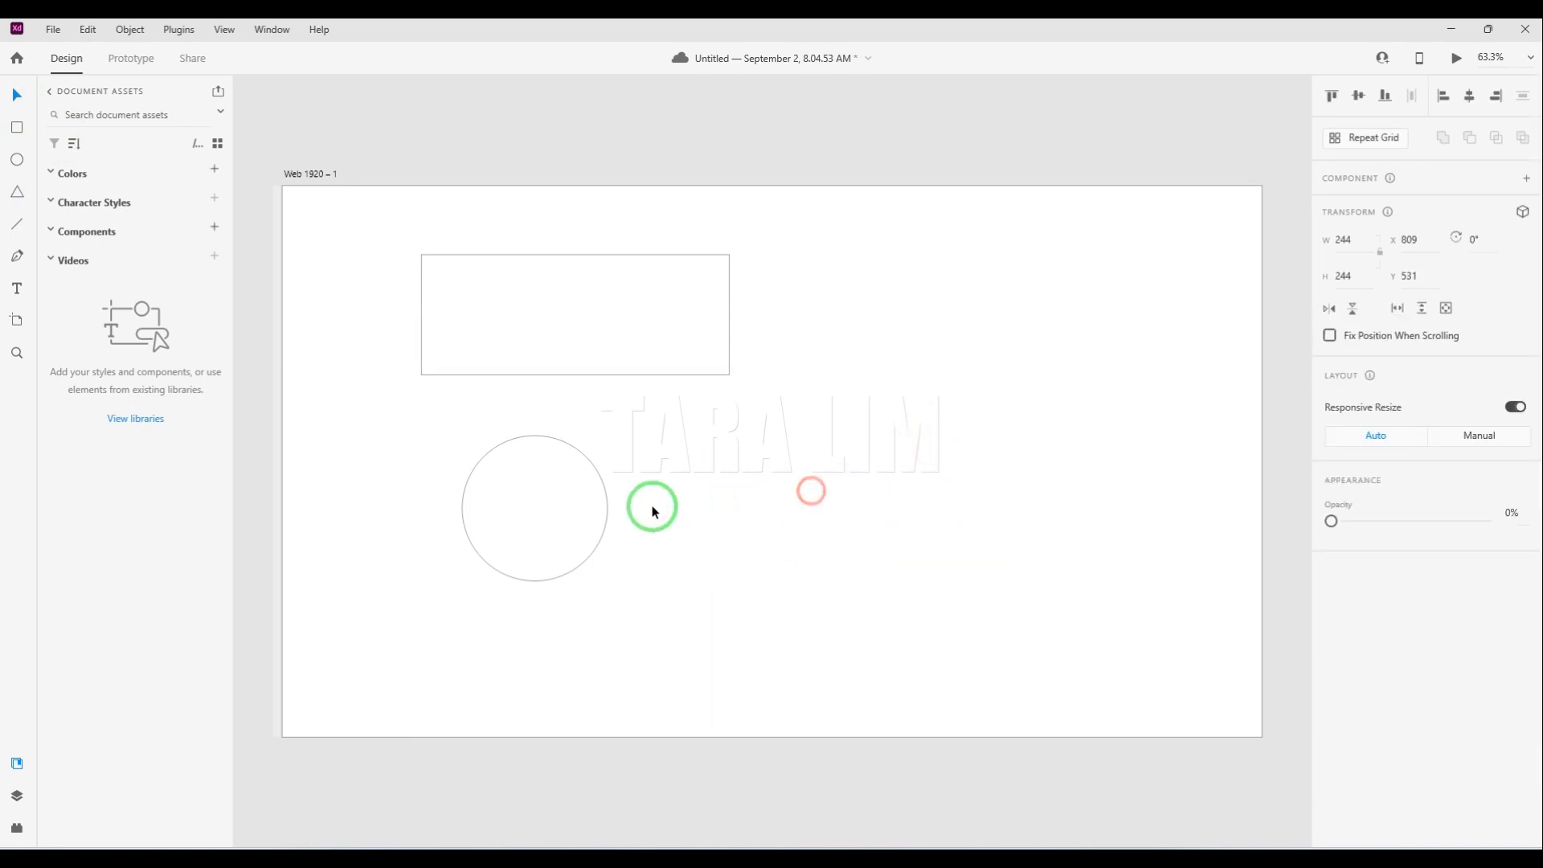
Draw a triangle about 369 × 333 on the right half of the artboard and a horizontal line about 707 long beneath it.
left_click(18, 195)
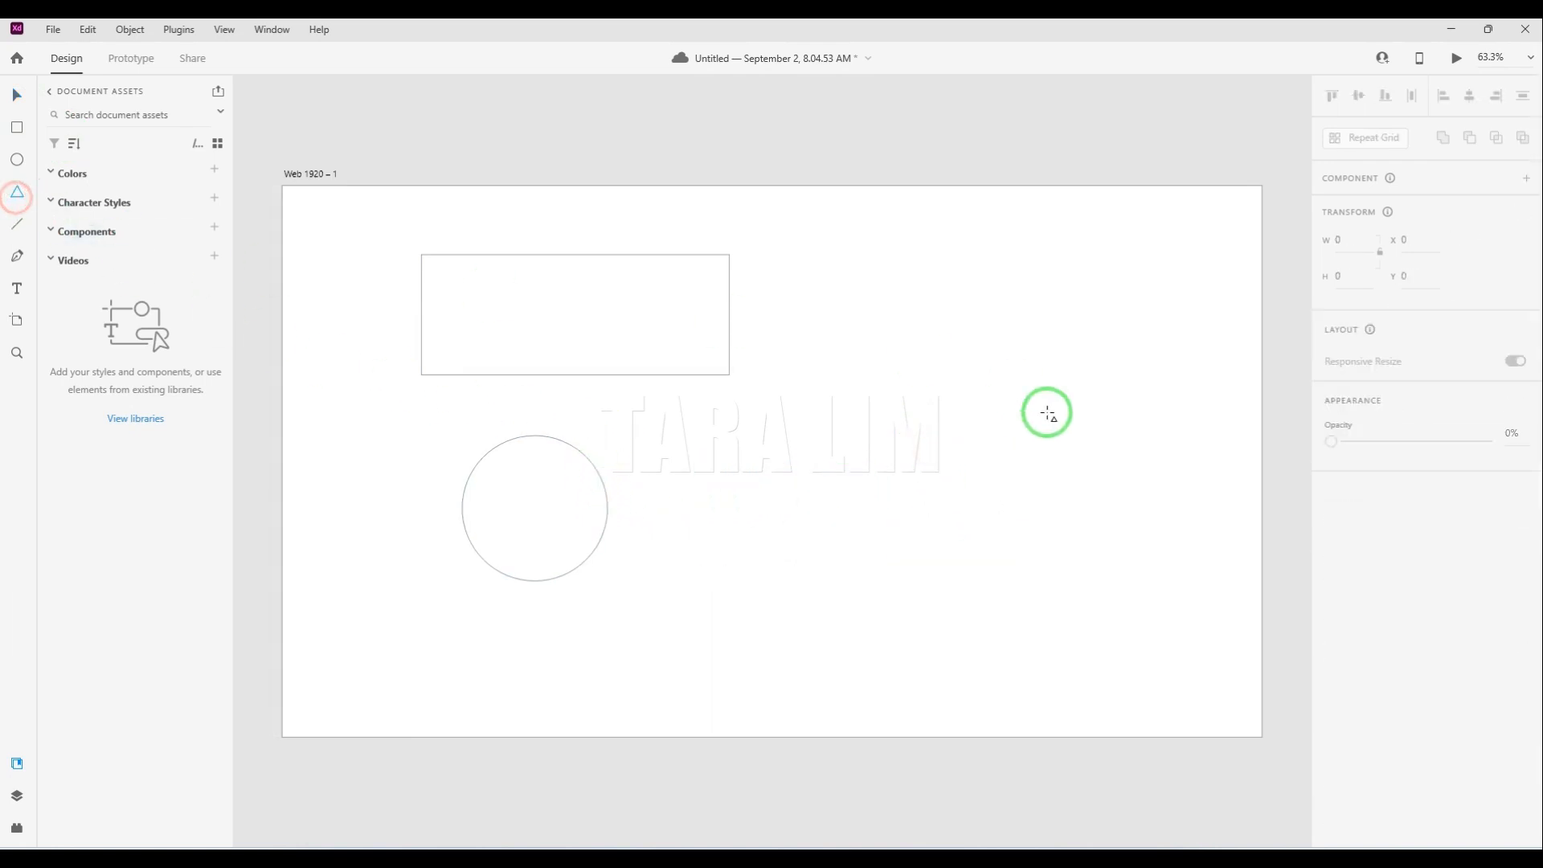
left_click_drag(906, 351, 1095, 520)
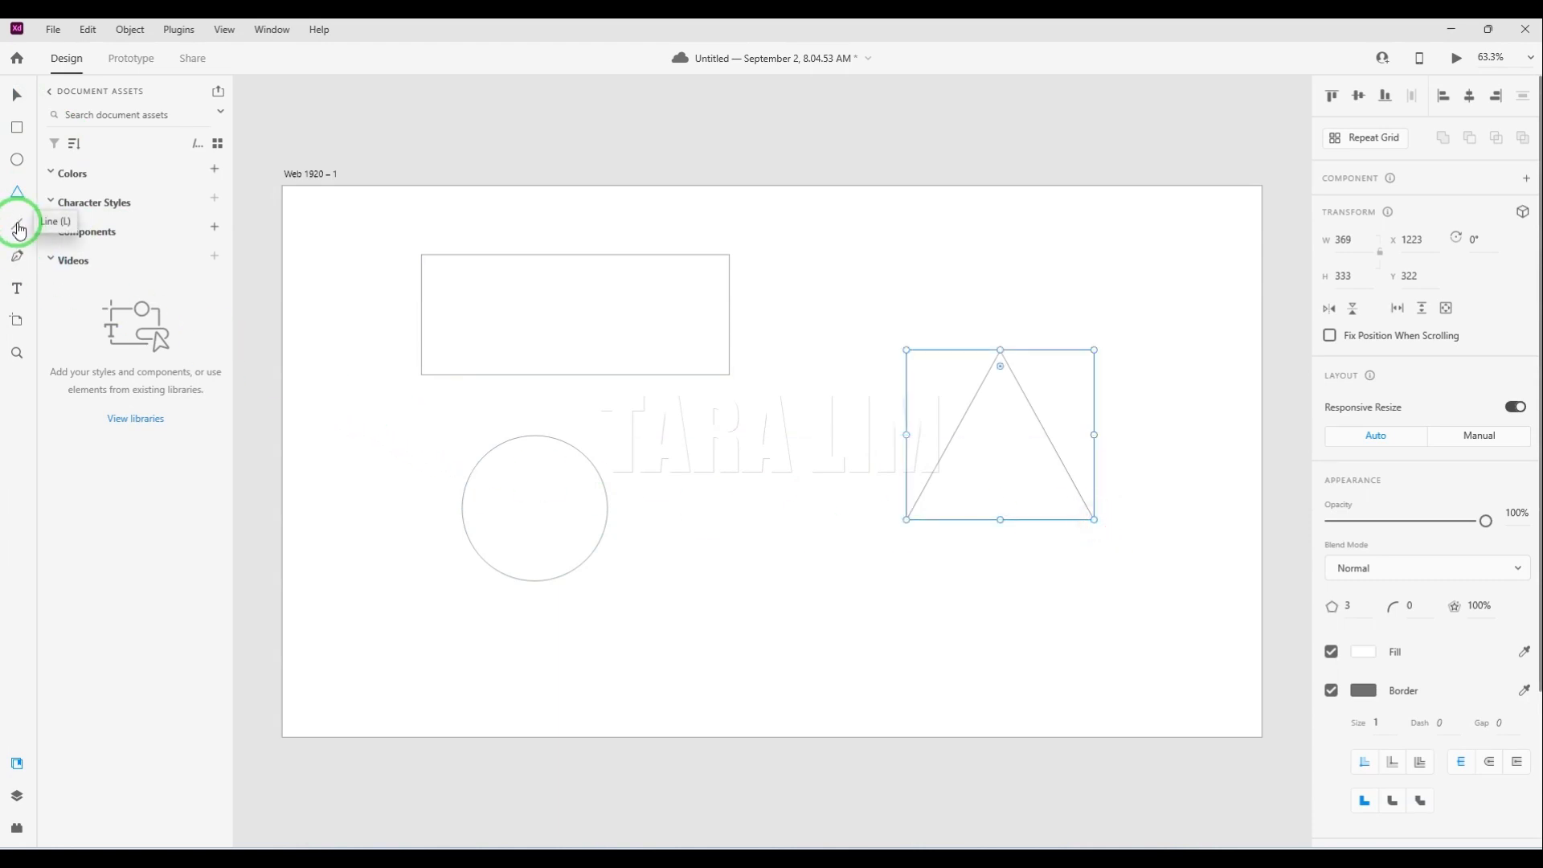
left_click(18, 224)
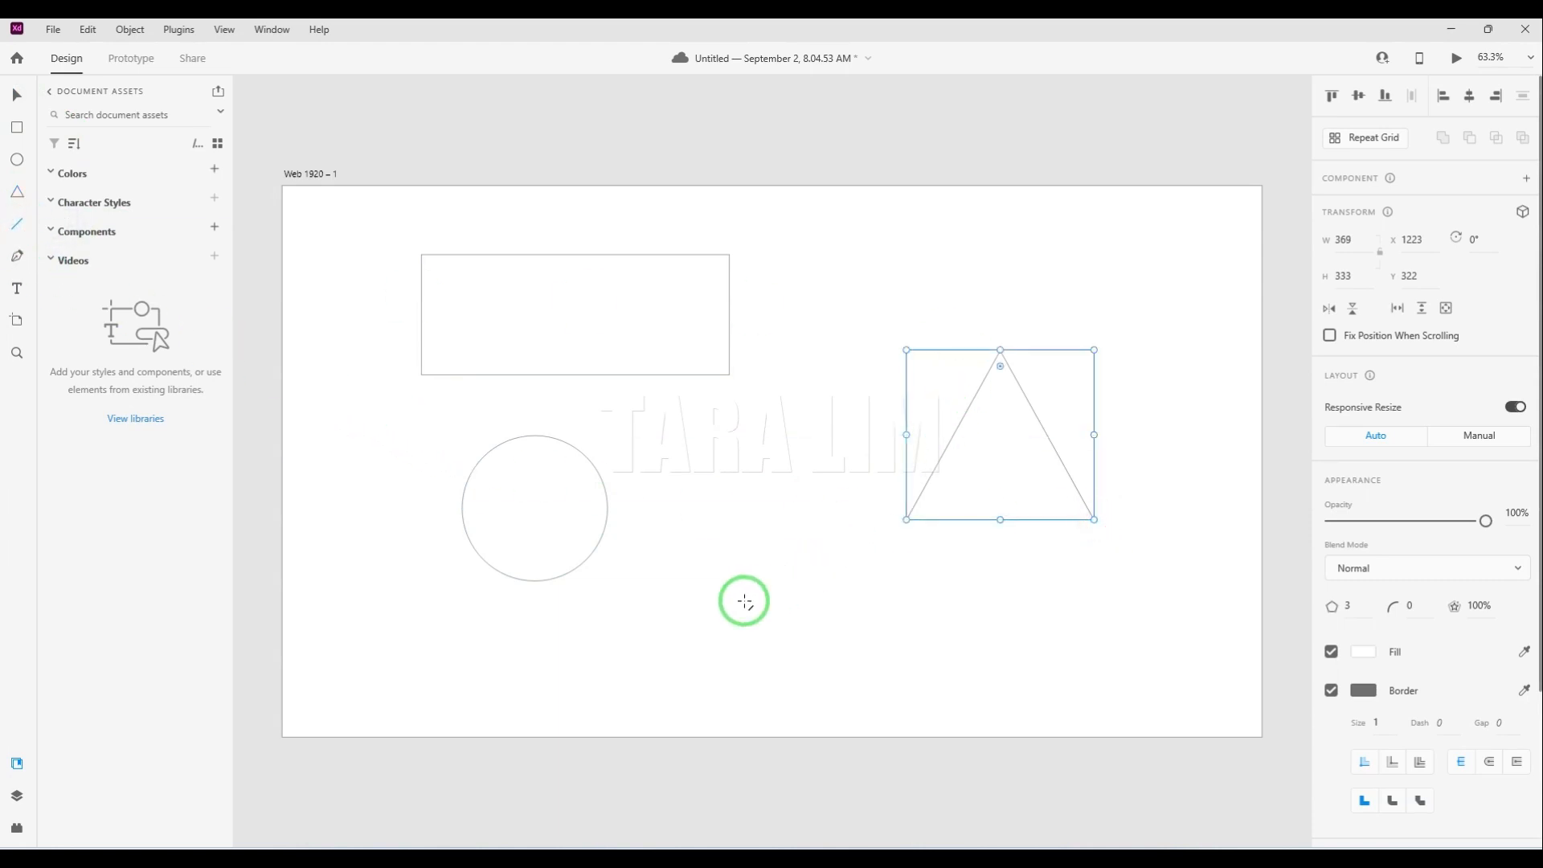
mouse_move(745, 602)
left_mouse_down()
mouse_move(1131, 602)
mouse_move(1105, 607)
left_mouse_up()
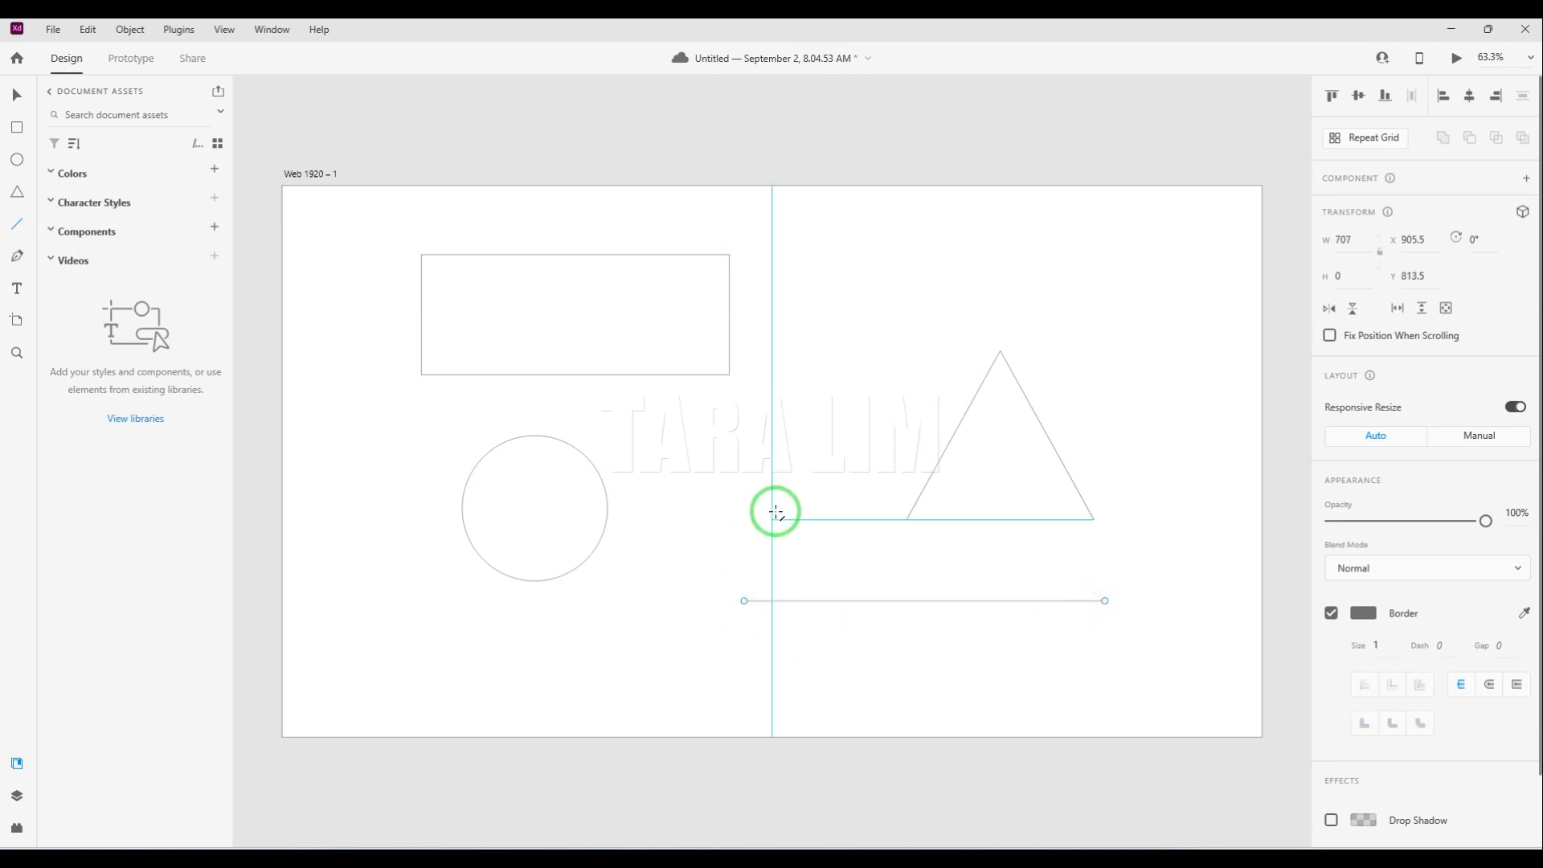
Try drawing extra lines at different angles between the shapes, including a diagonal about 382 × 381.
left_click_drag(730, 524, 402, 331)
left_click_drag(695, 384, 892, 304)
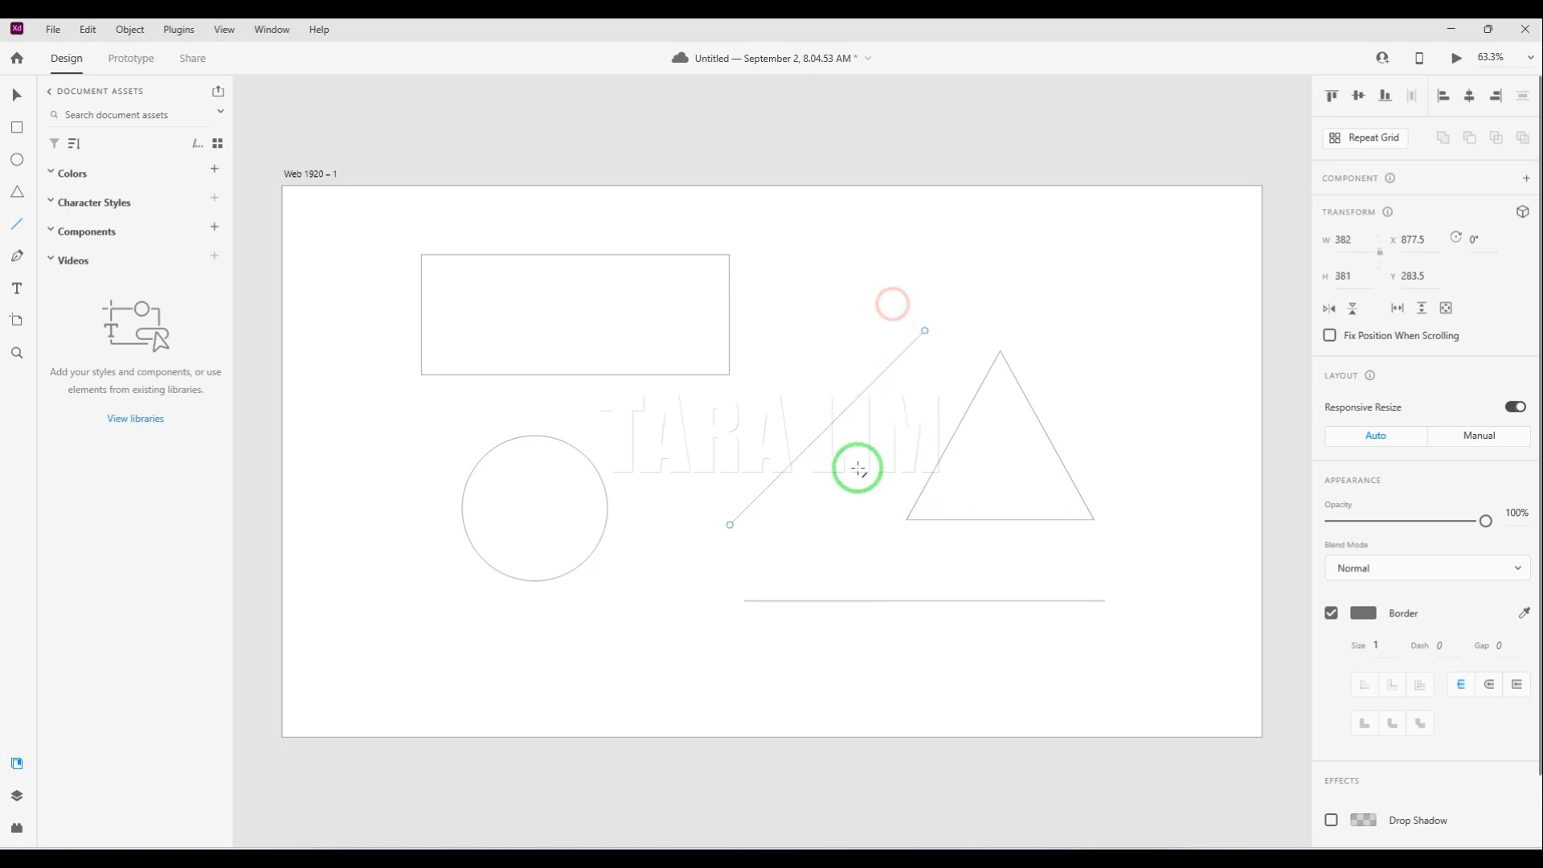
left_click_drag(859, 468, 866, 530)
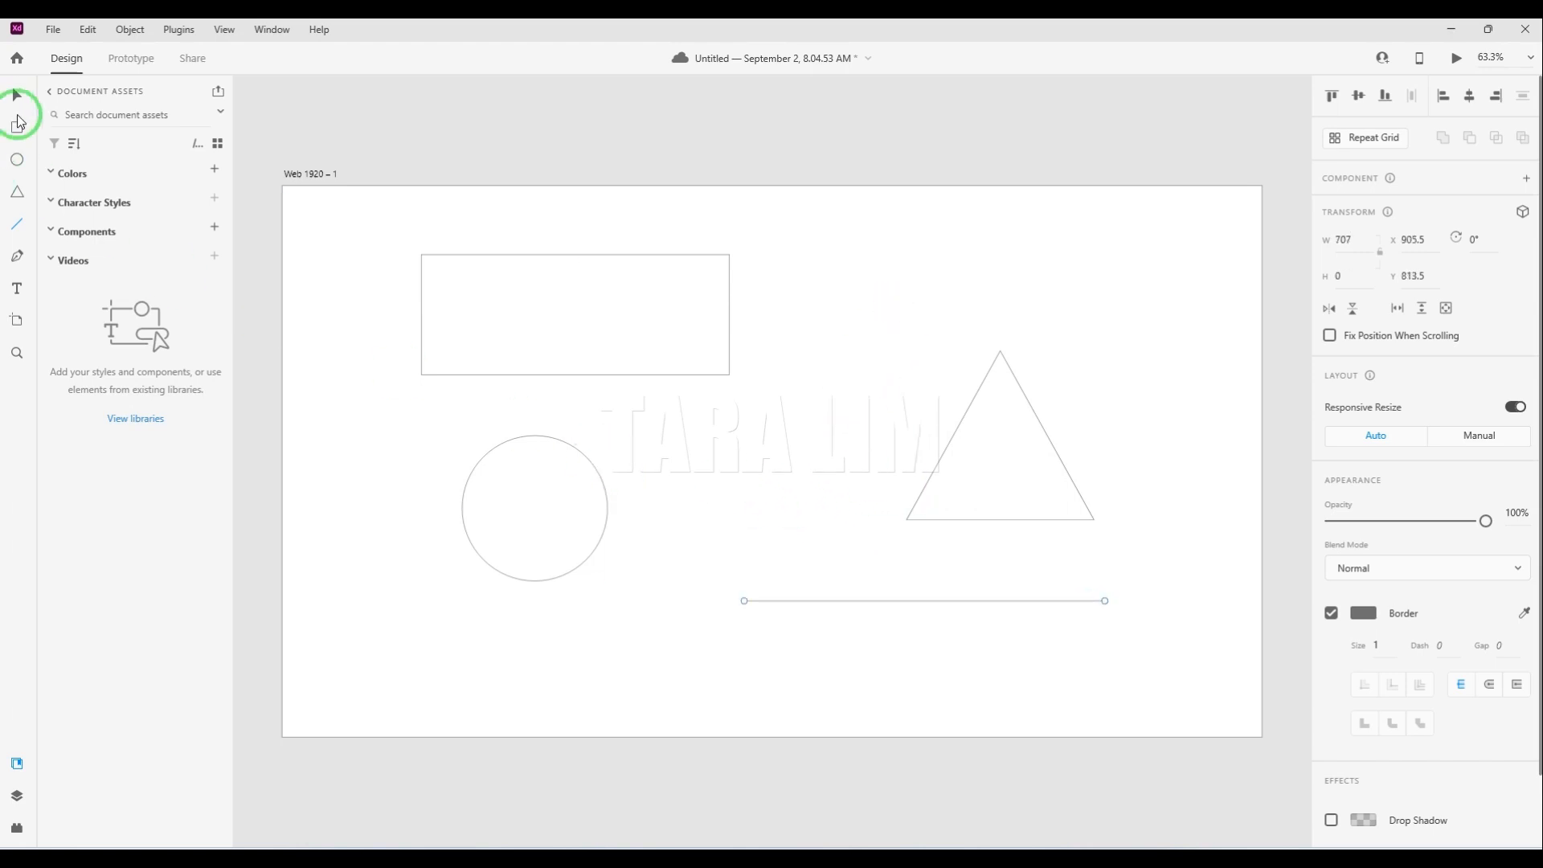
left_click_drag(463, 508, 634, 514)
Set the width of the horizontal line below the triangle to 500.
left_click(17, 95)
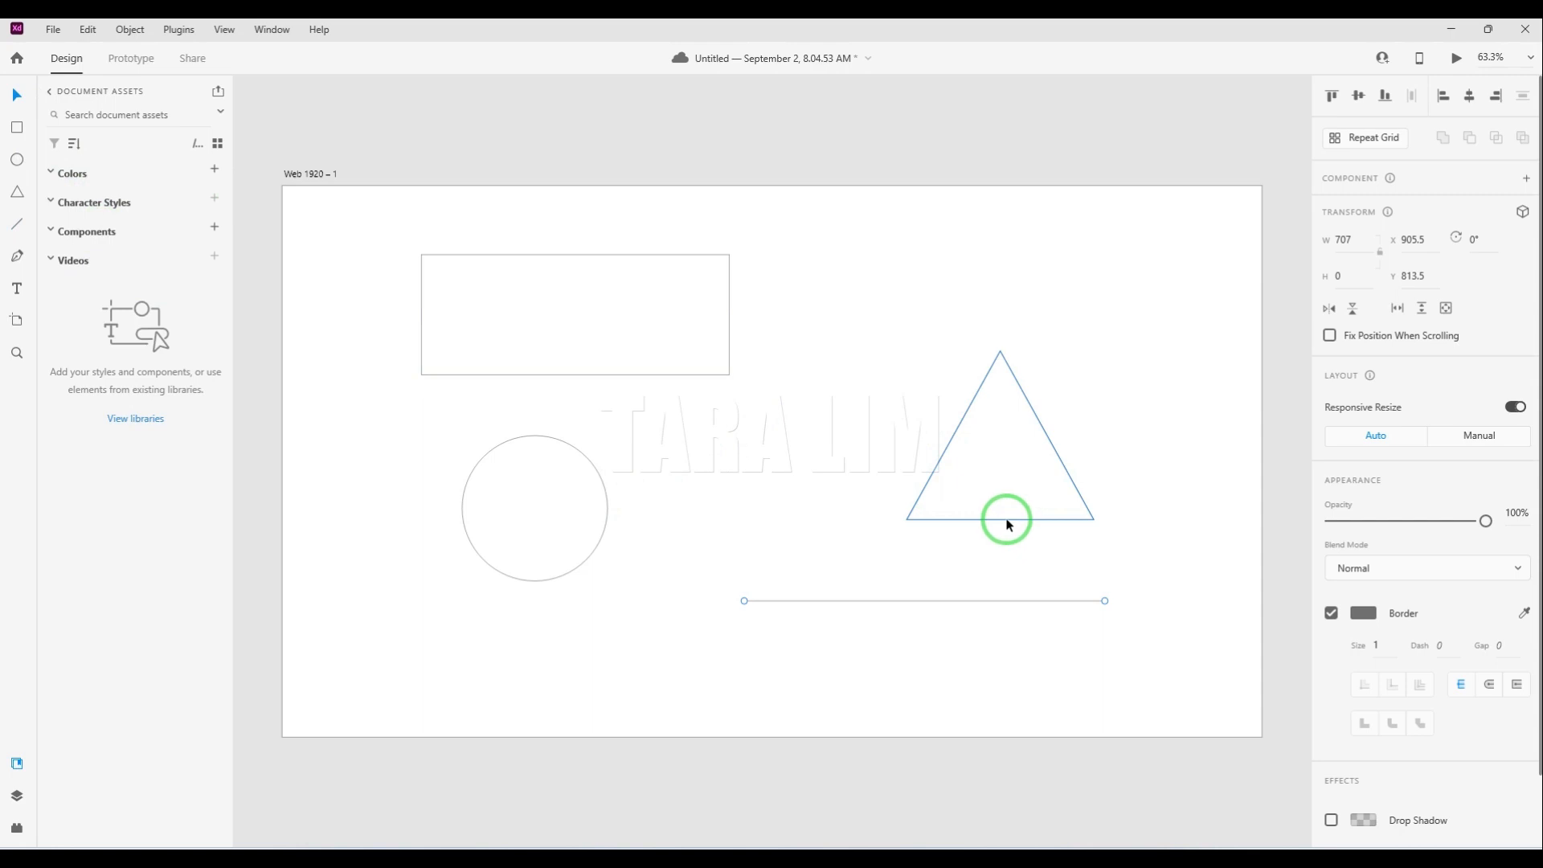
left_click(722, 646)
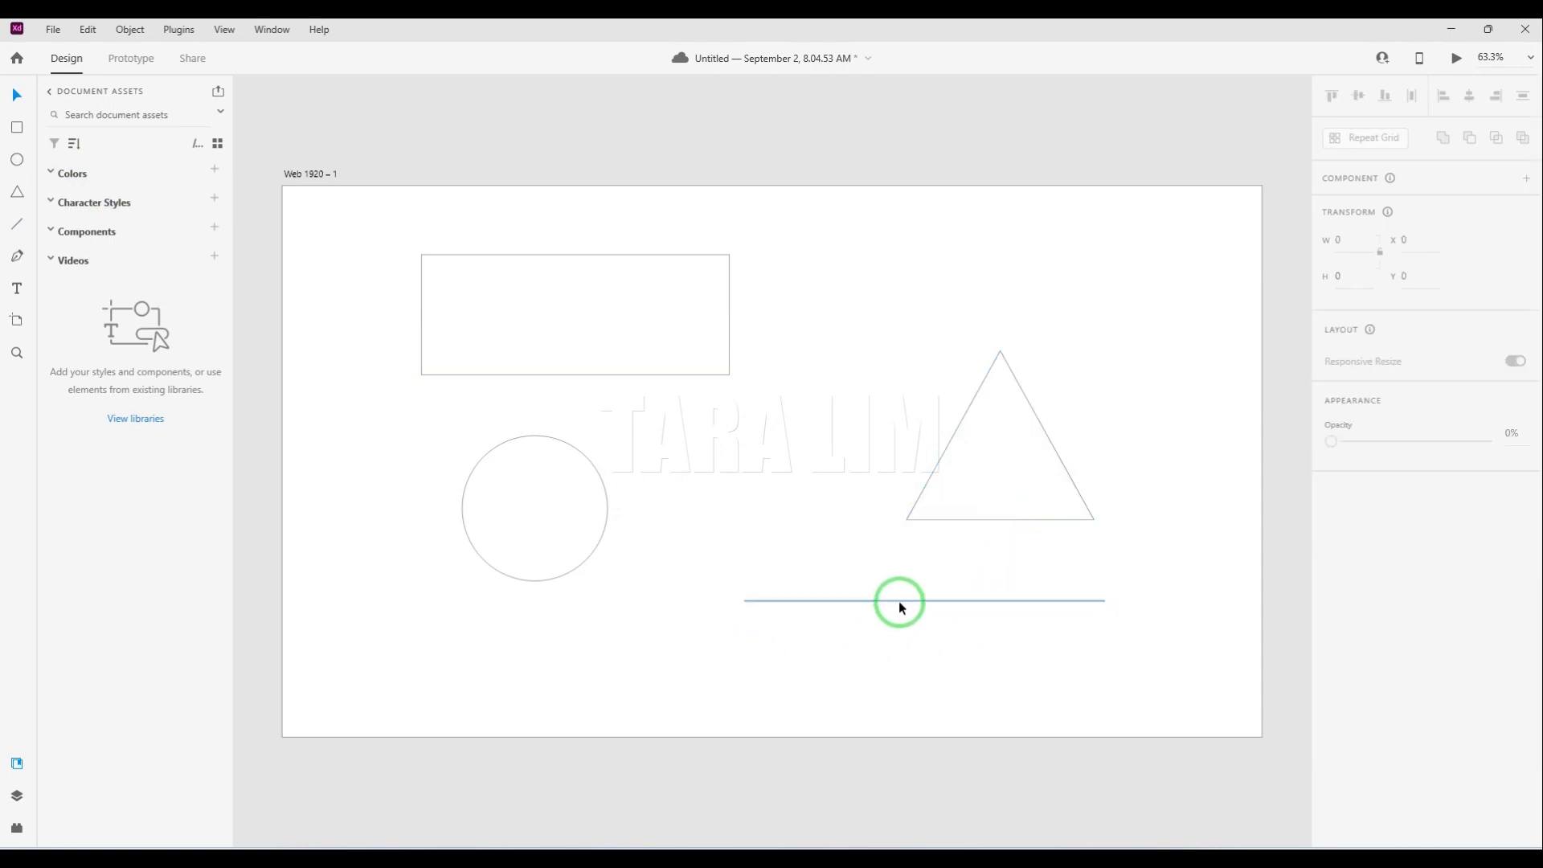
left_click(900, 603)
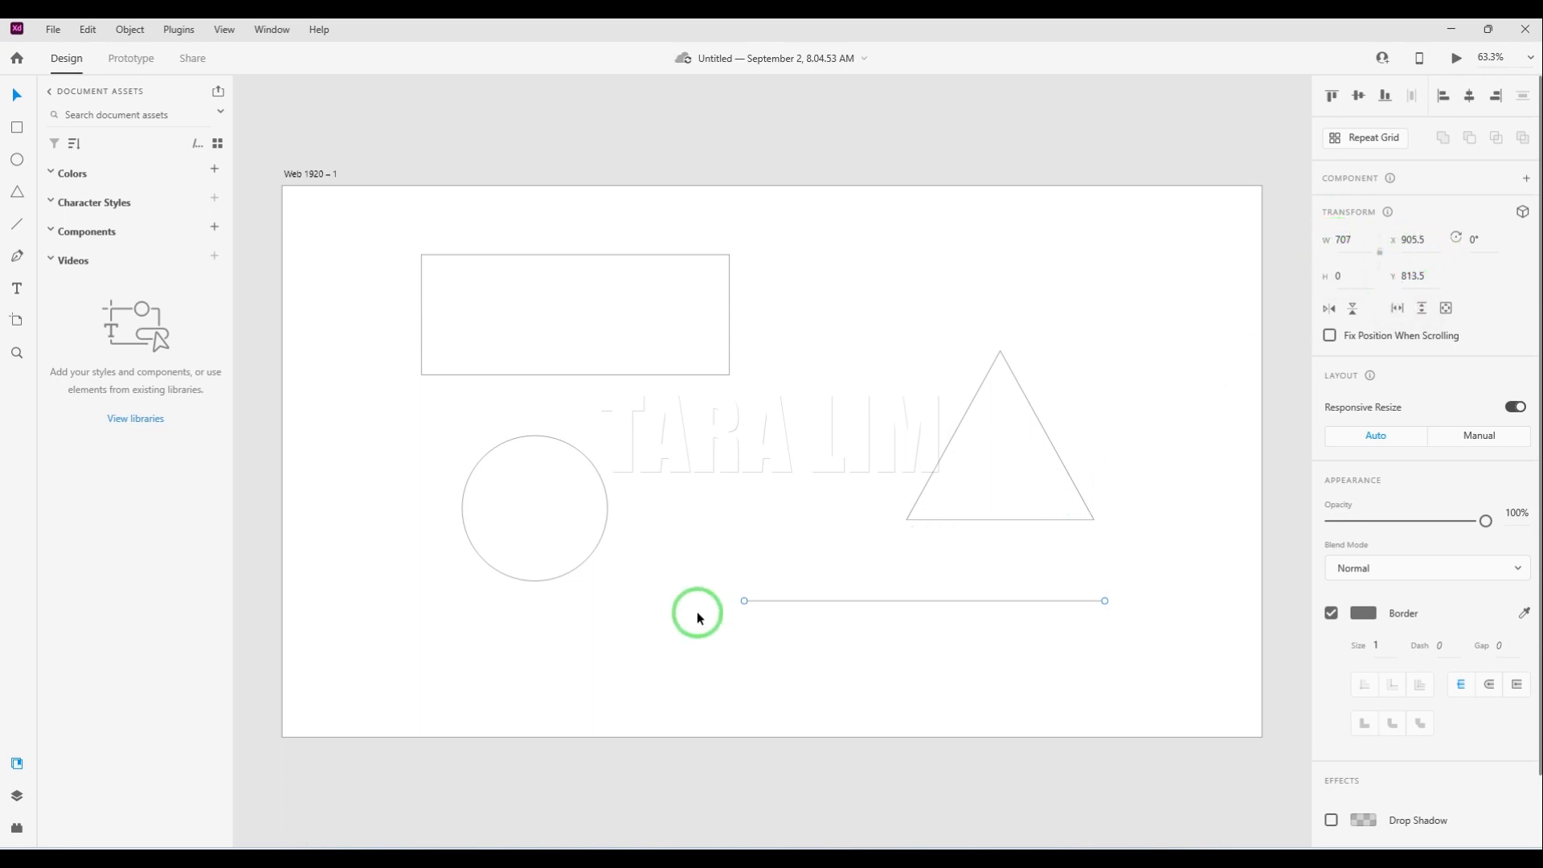
left_click(1339, 243)
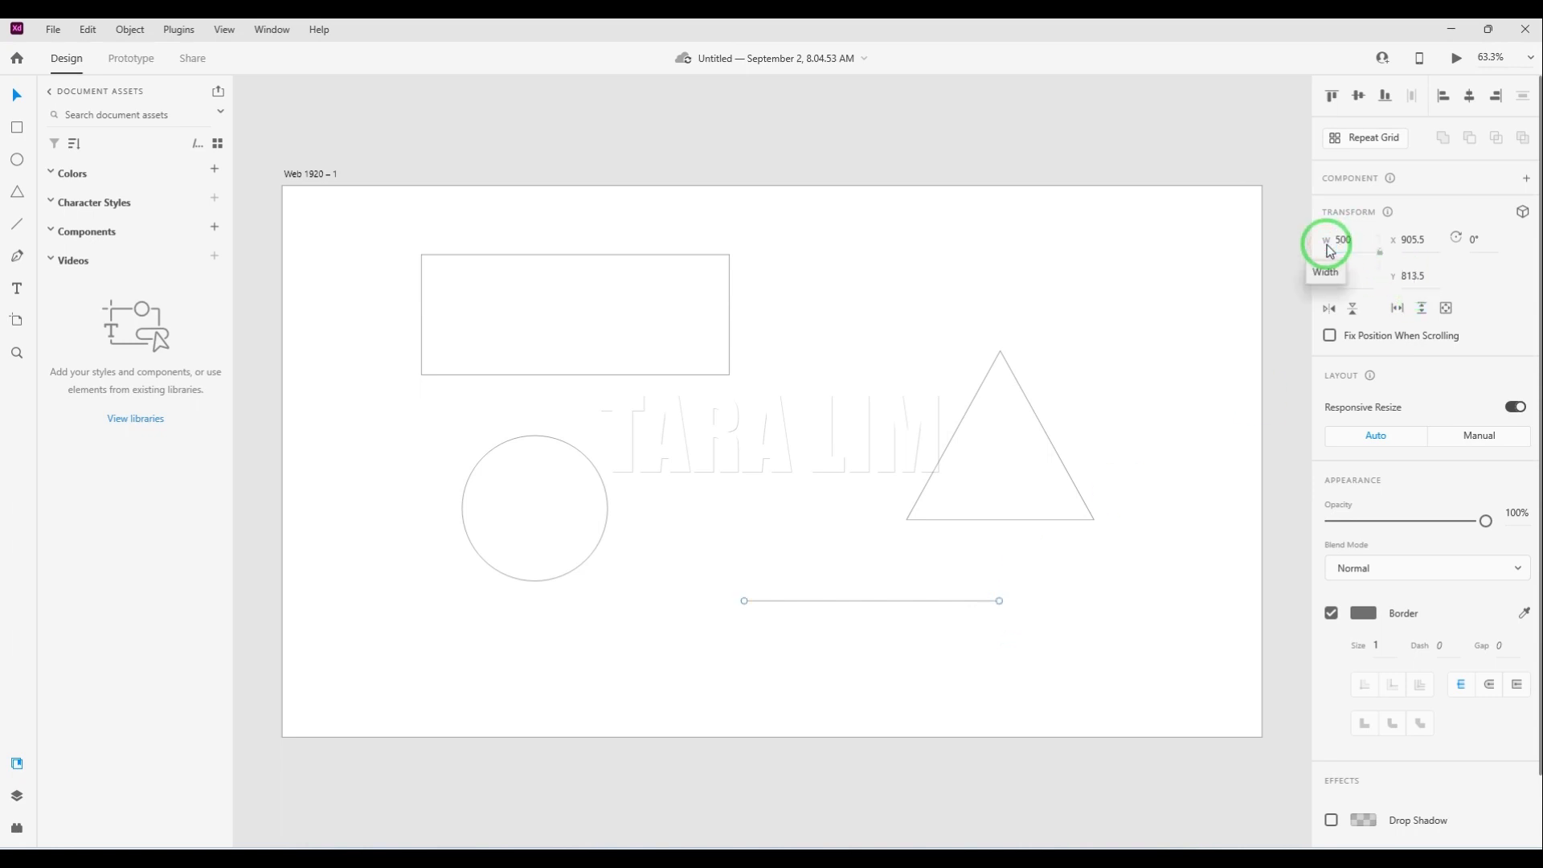
Set the horizontal line's width to 1000 and move the line to about X 723, Y 816.5.
left_click_drag(1358, 241, 1297, 241)
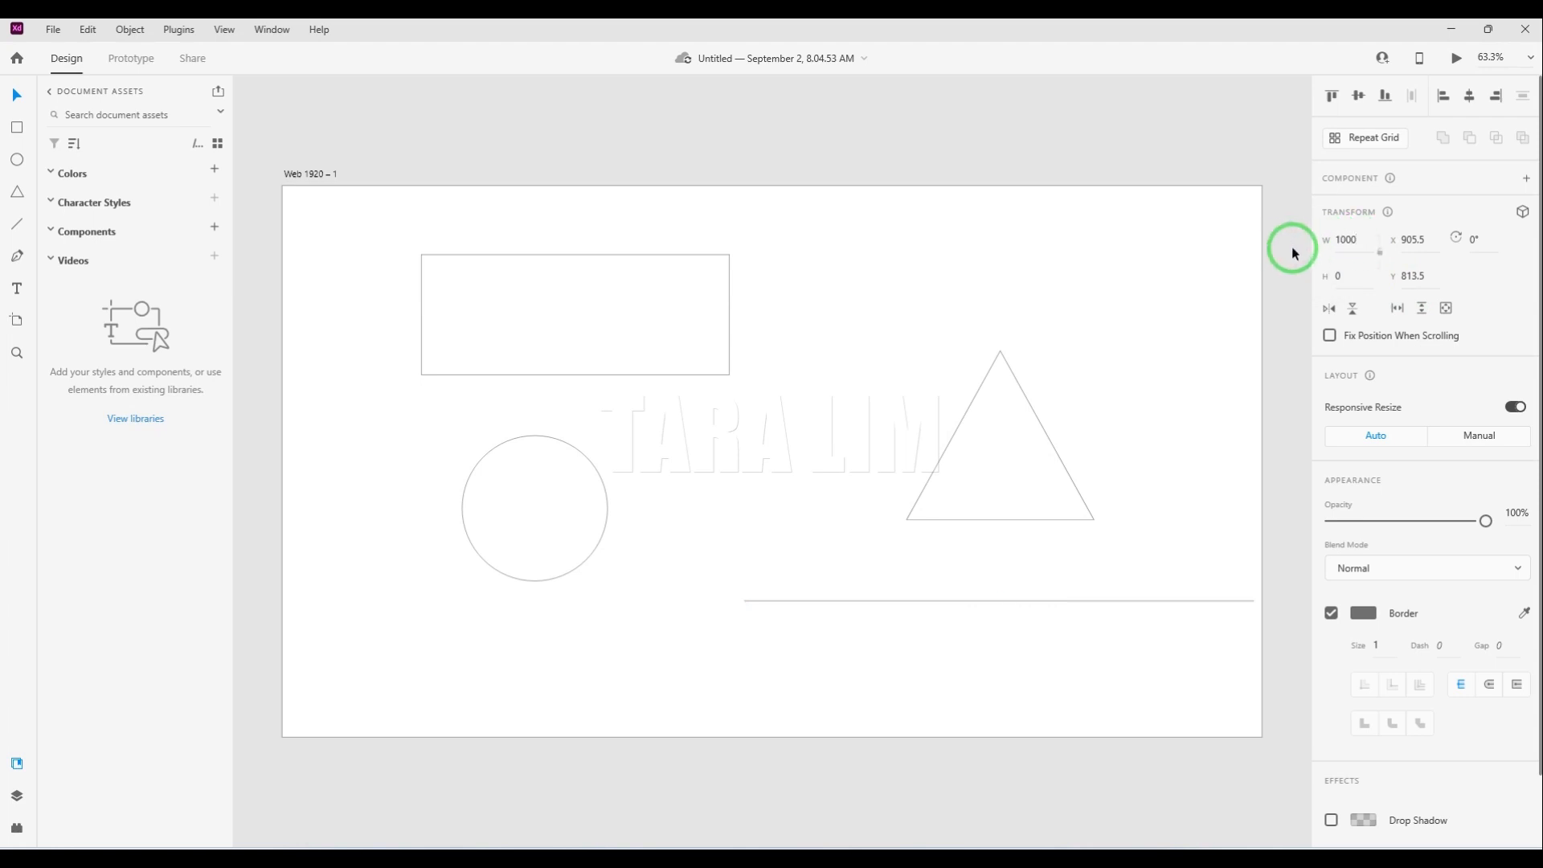
left_click_drag(1045, 604, 951, 606)
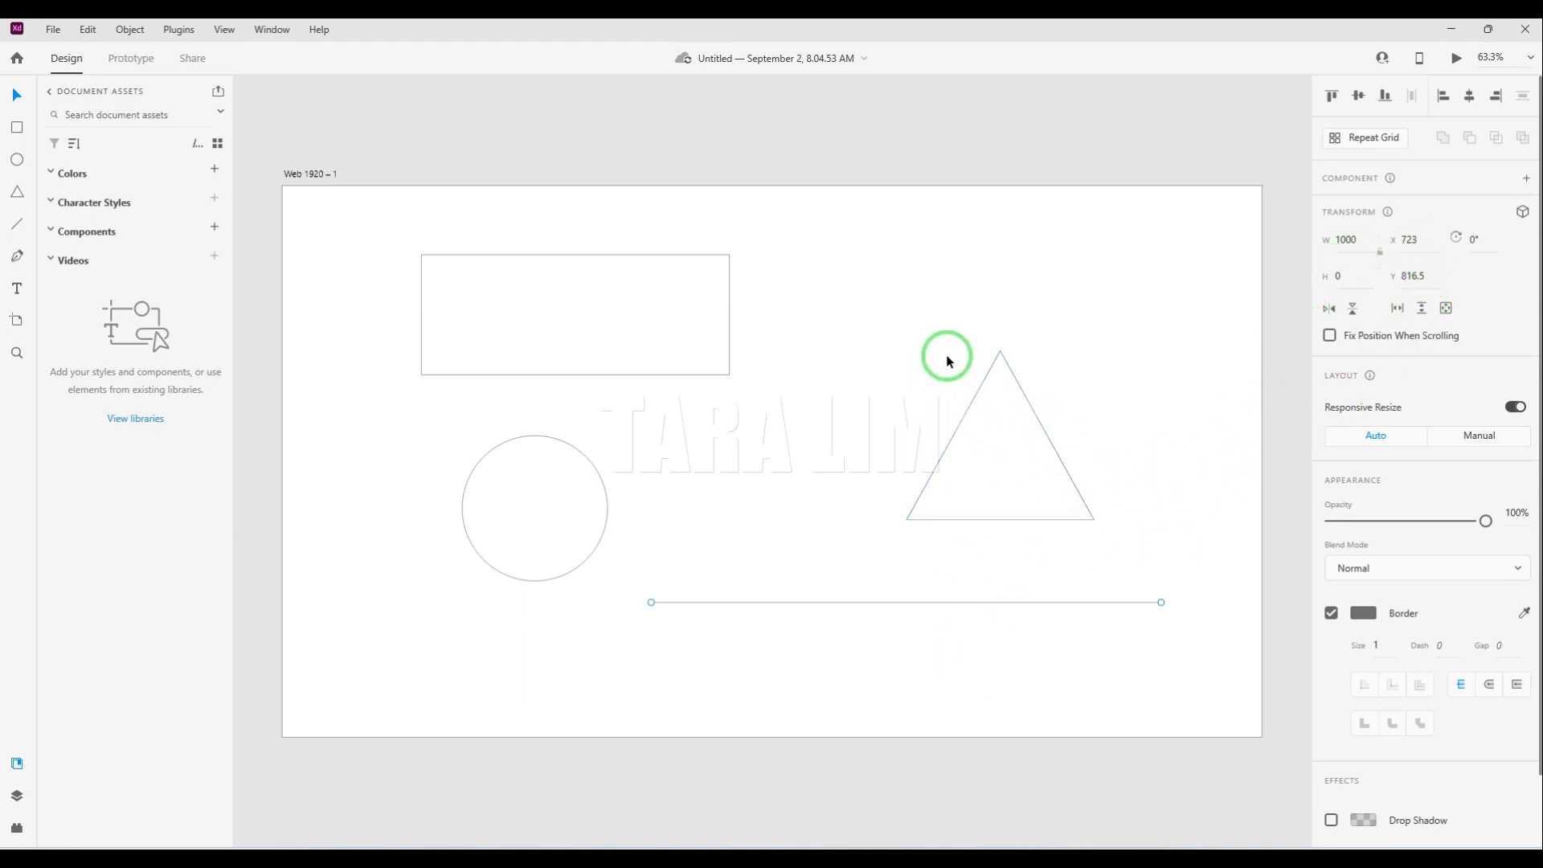
Set the horizontal line's rotation to 45°.
left_click(1465, 249)
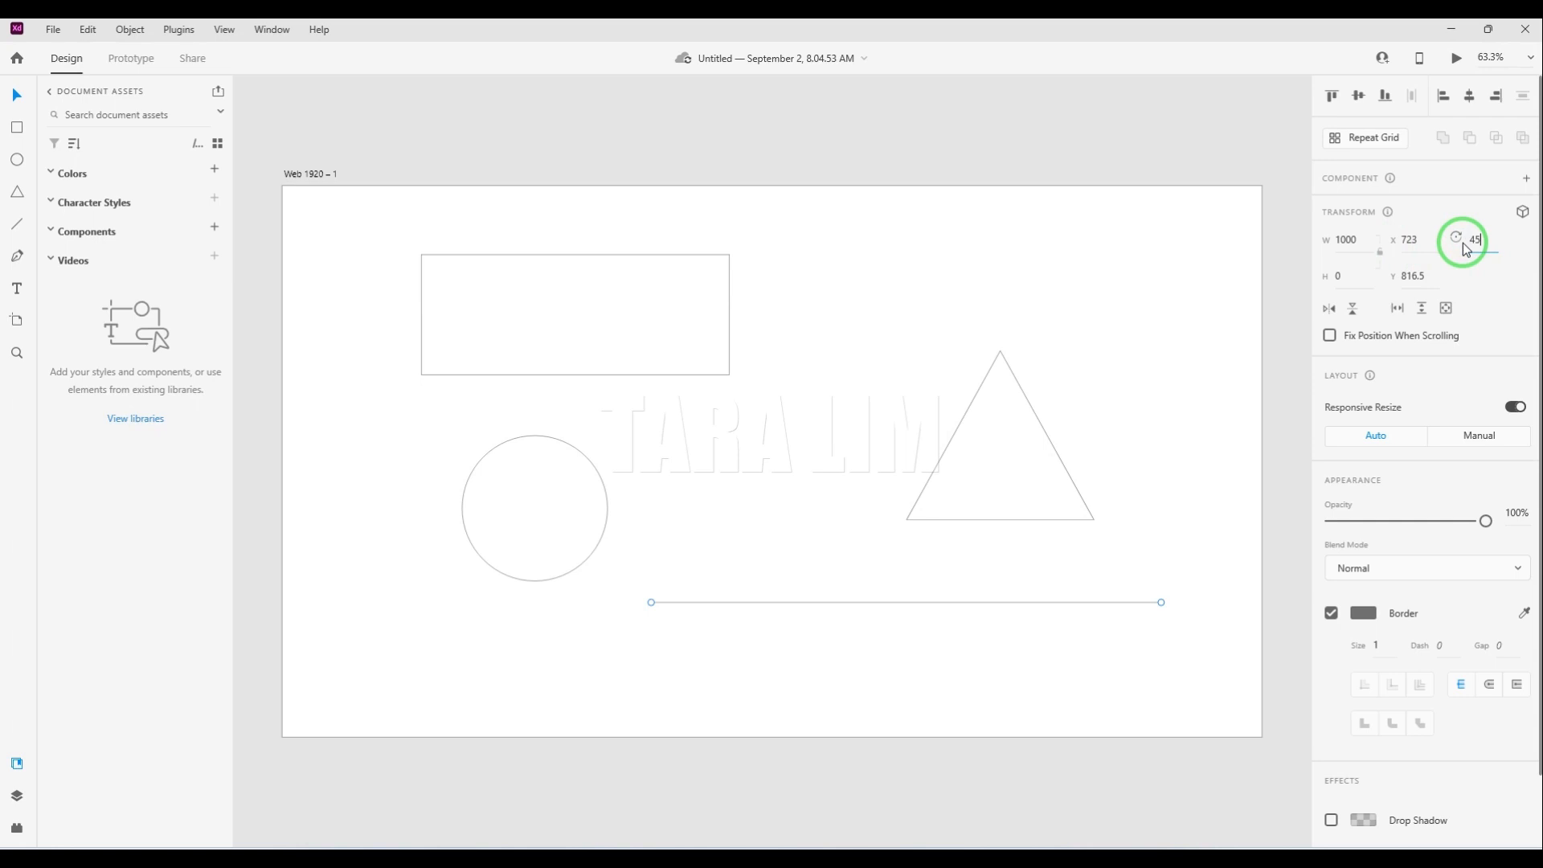
type("45")
key("Return")
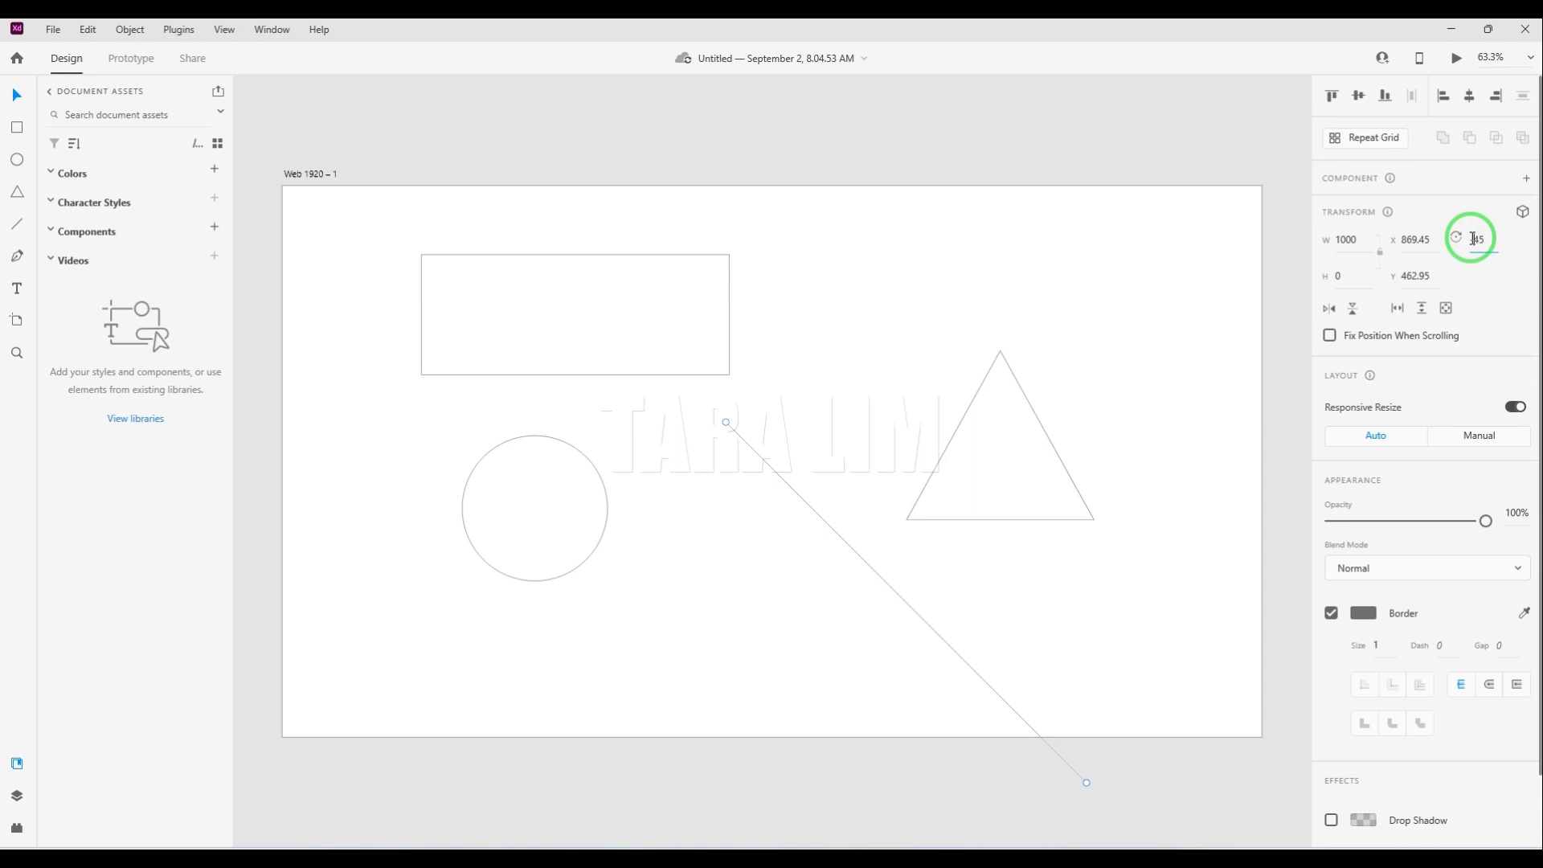
Set the line's rotation to -45°, then reset it to 0°.
key("Return")
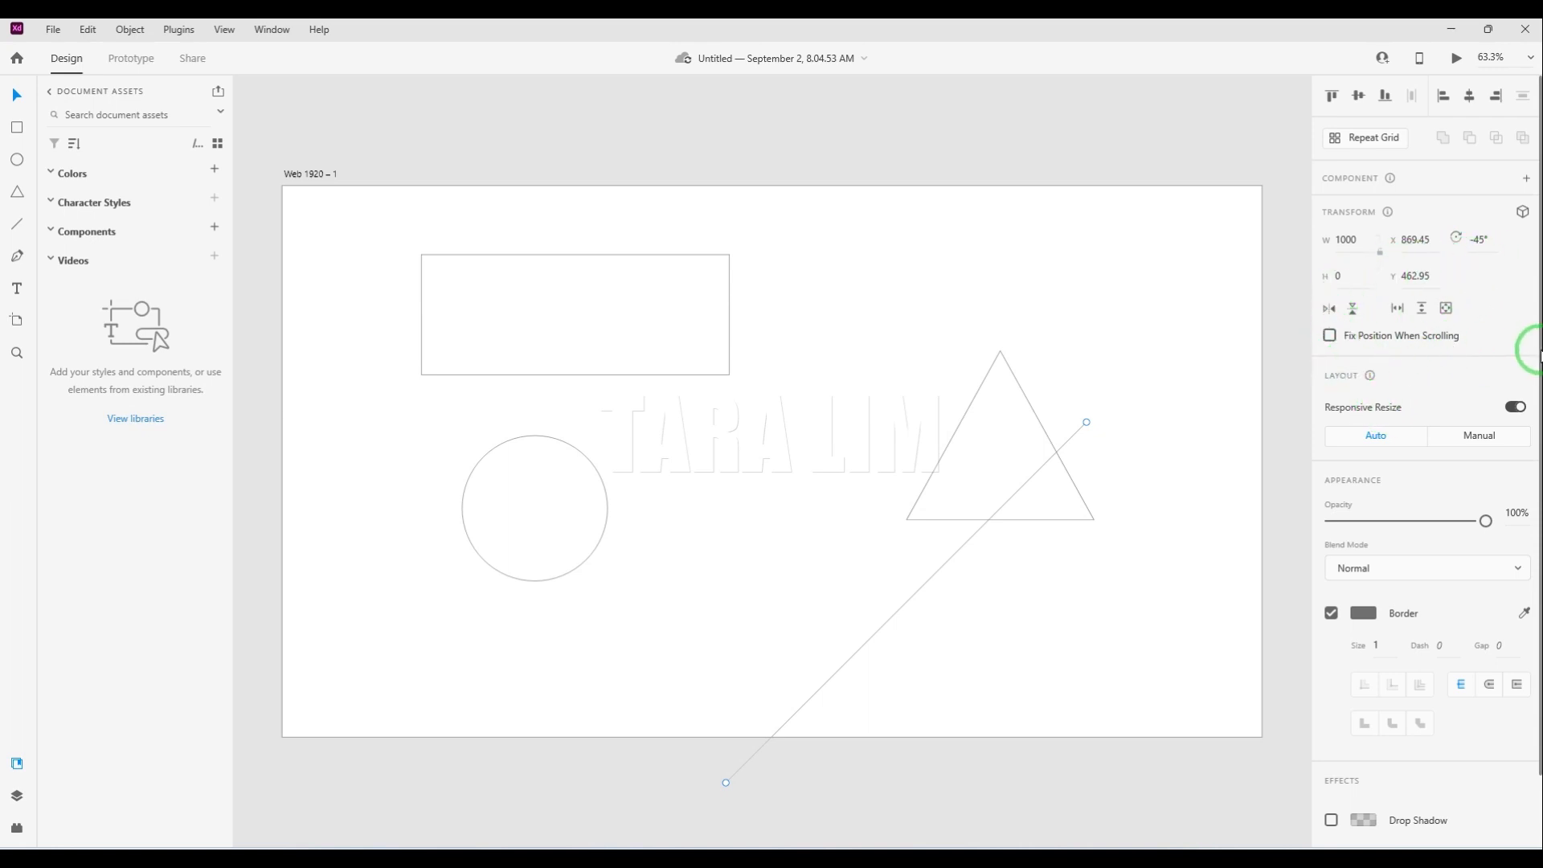
left_click(1478, 240)
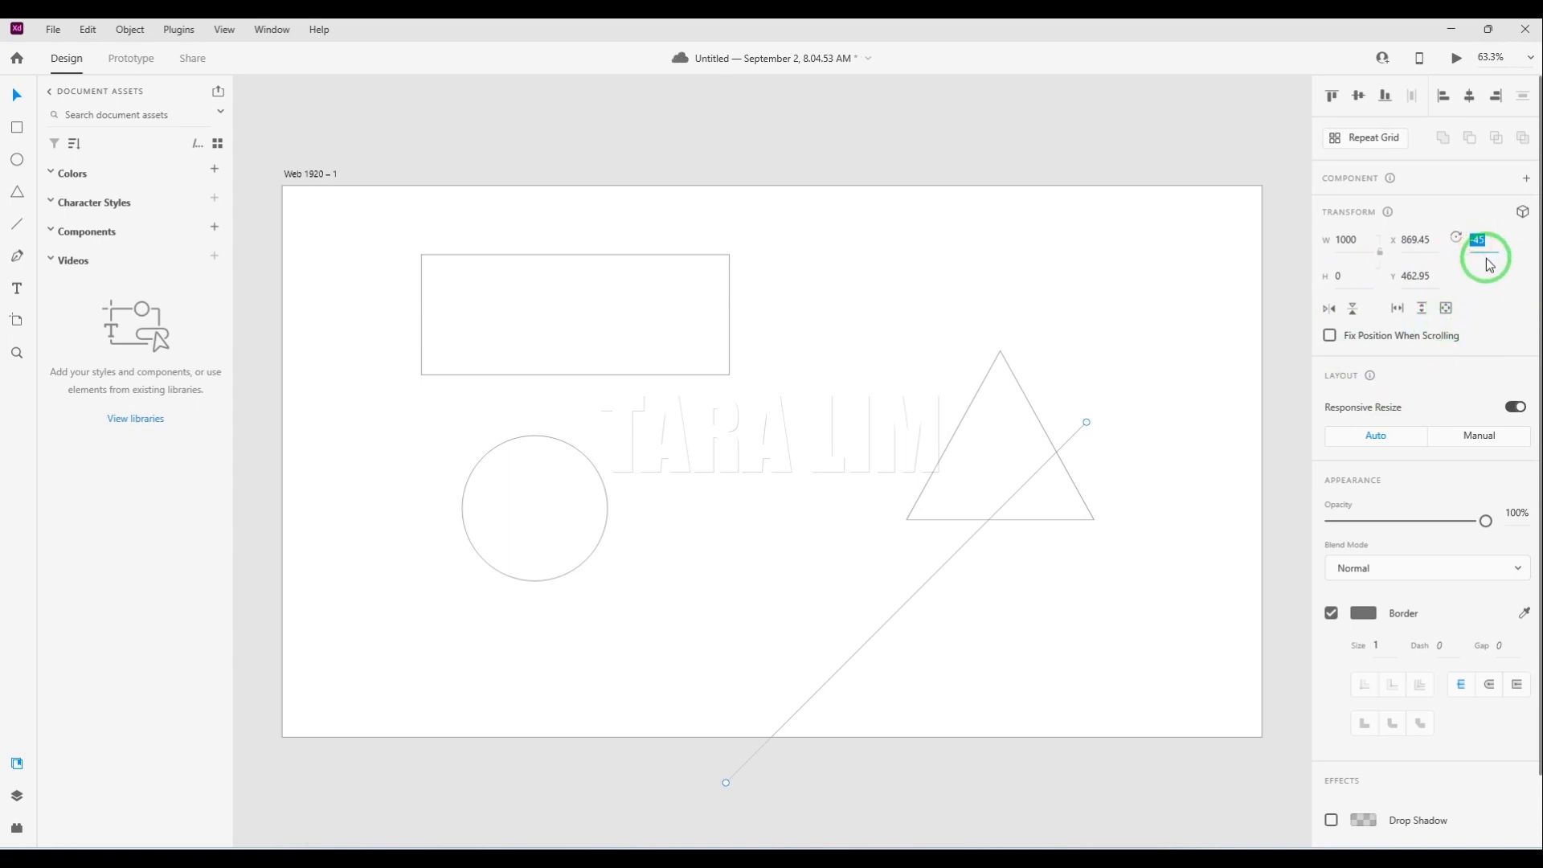
key("Return")
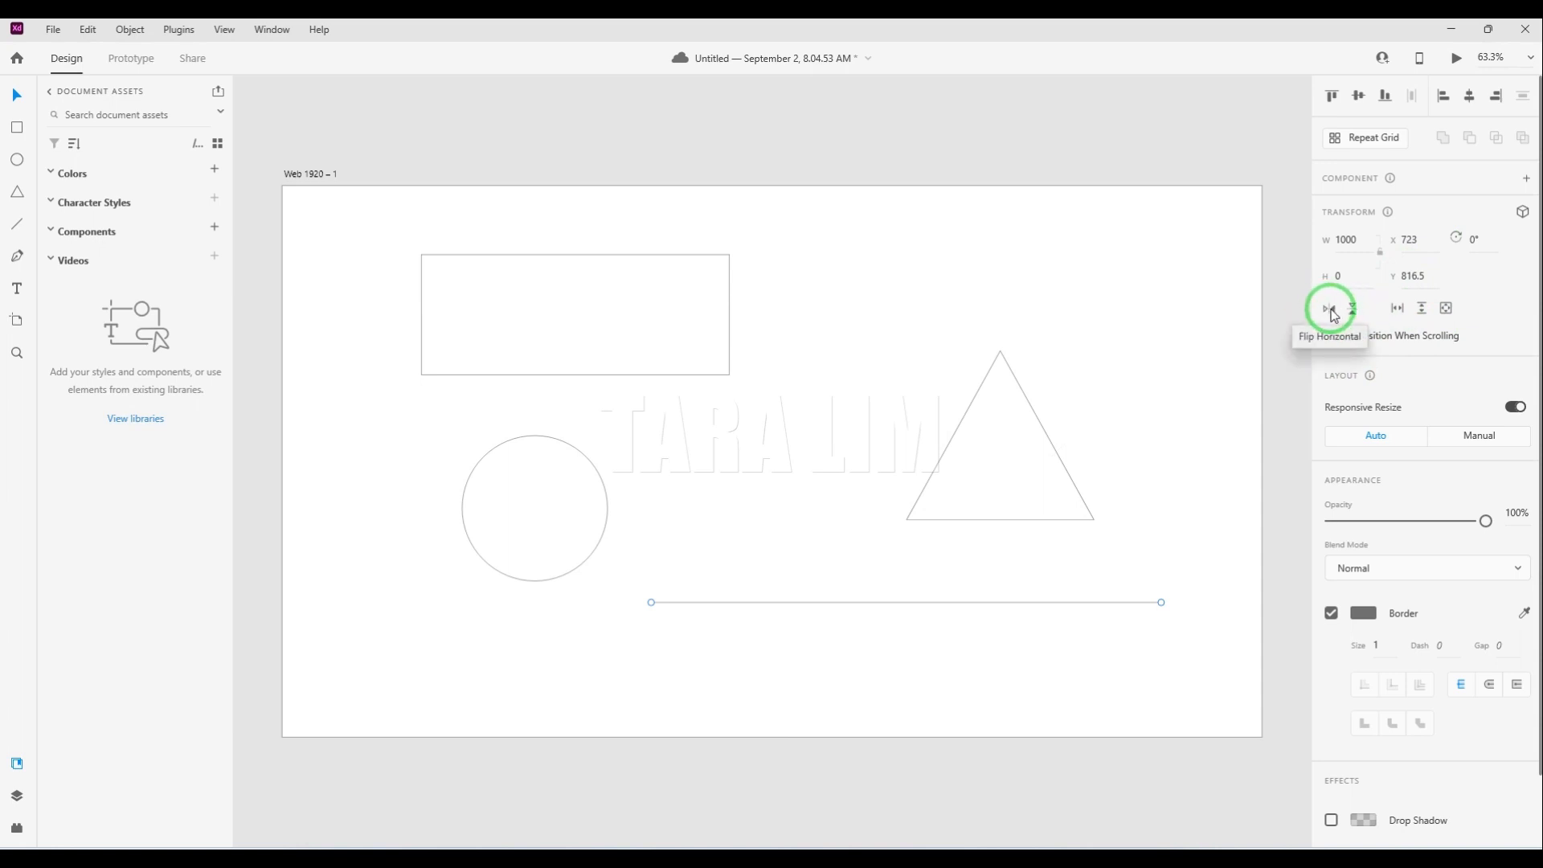
Flip the triangle vertically, then flip it back to its original orientation.
left_click(1035, 418)
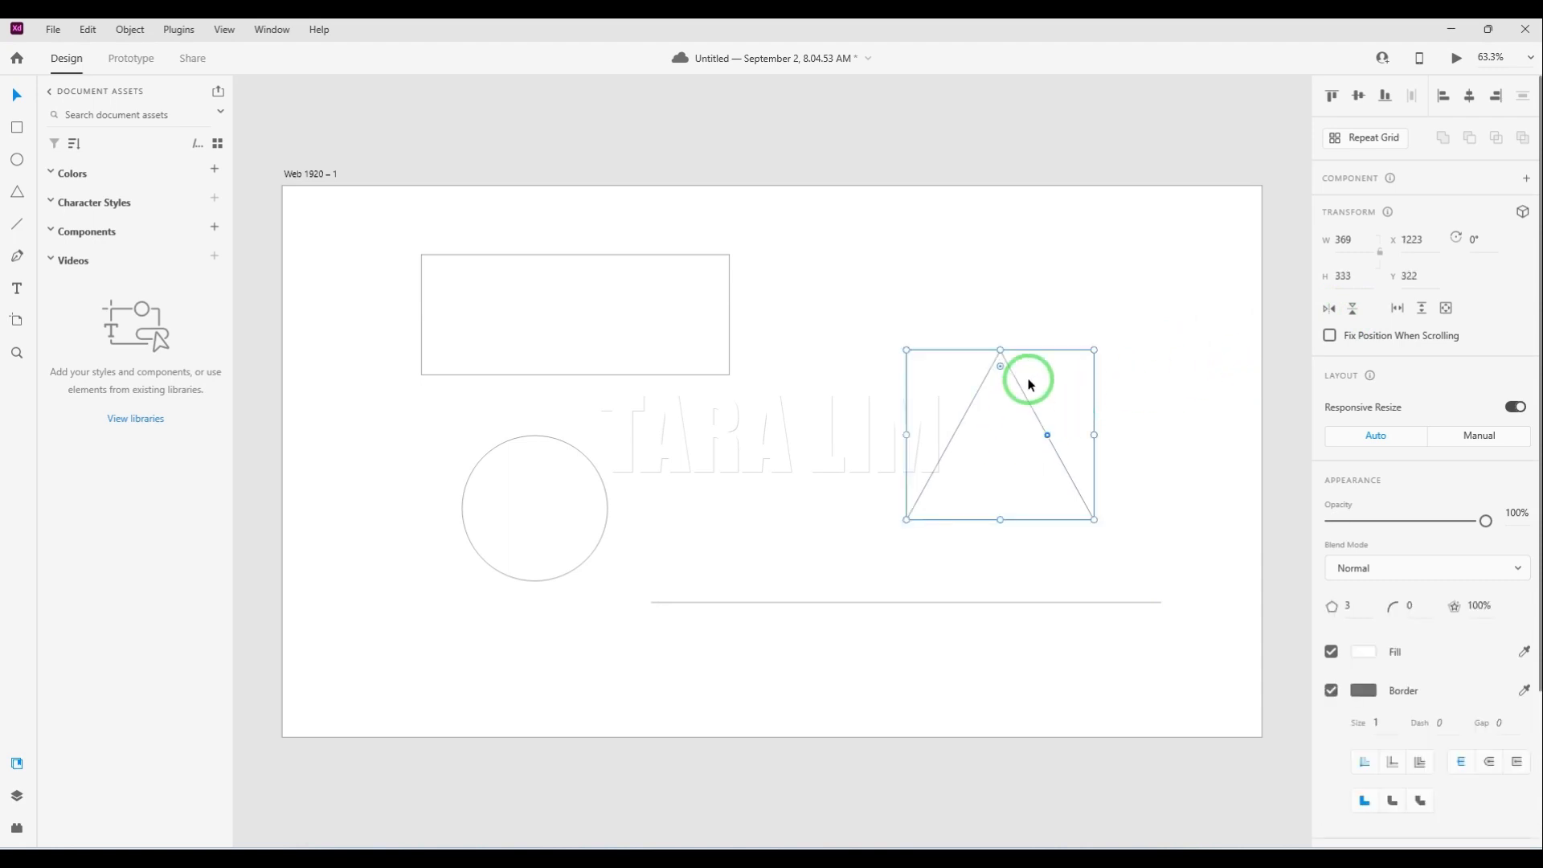
left_click(1354, 312)
left_click(1355, 315)
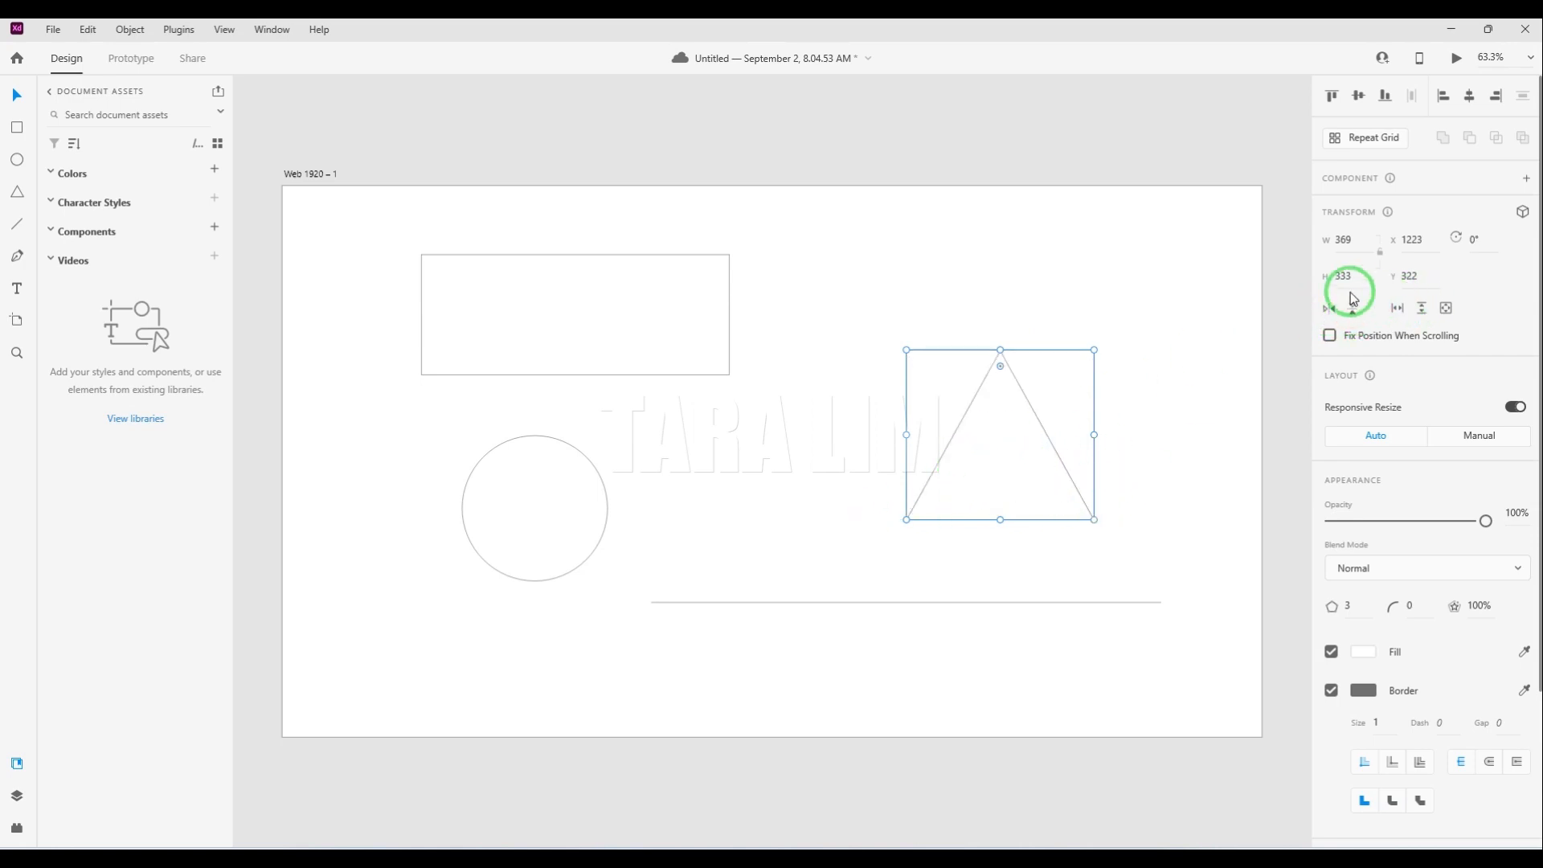
Turn on Fix Position When Scrolling for the horizontal line and deselect it.
left_click(1076, 602)
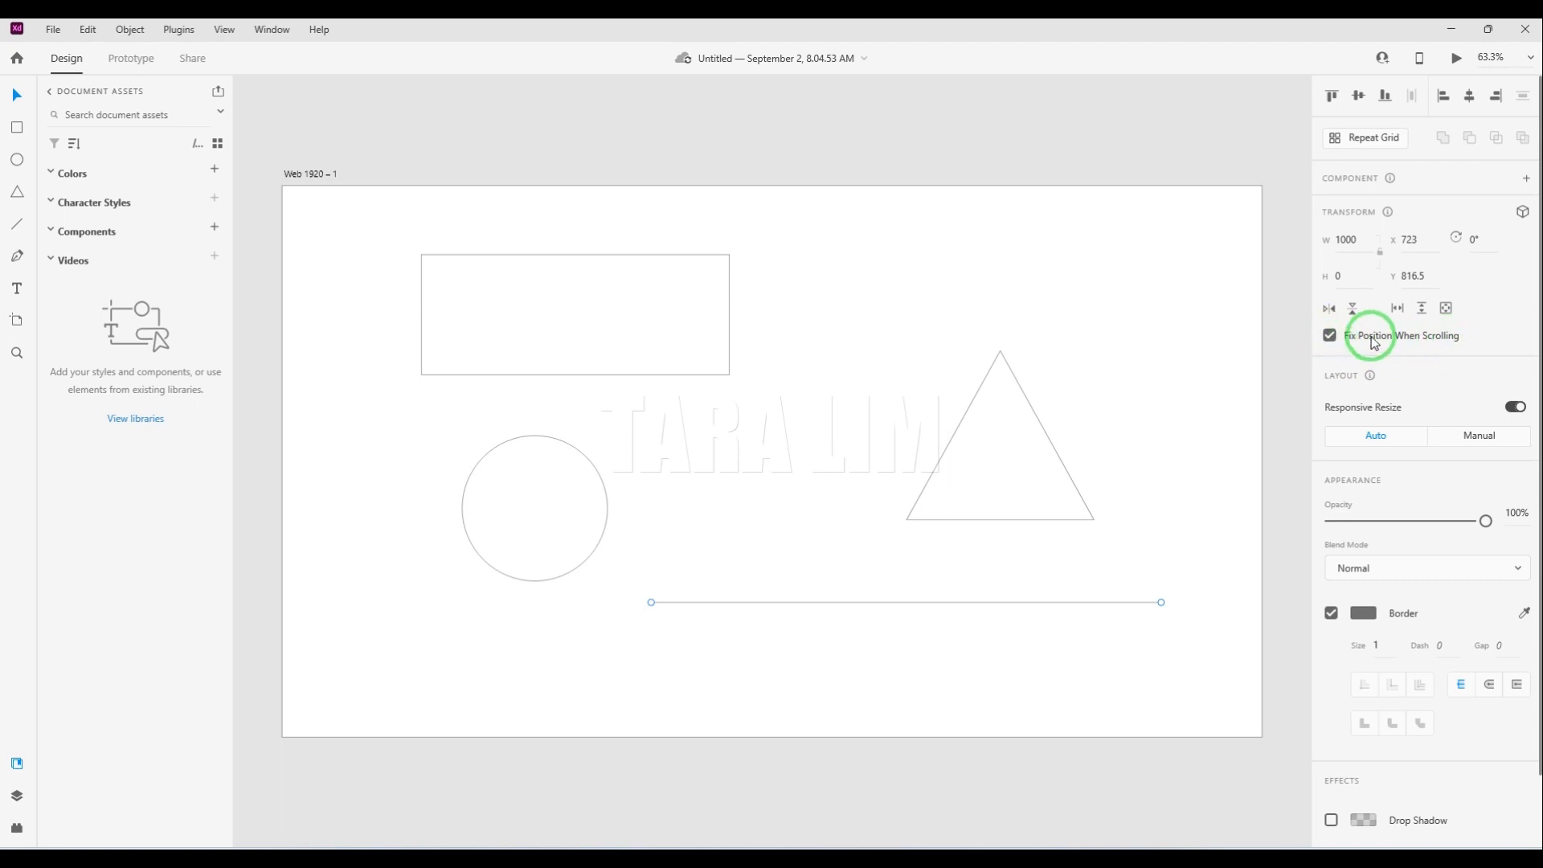
scroll(816, 328, "down", 3)
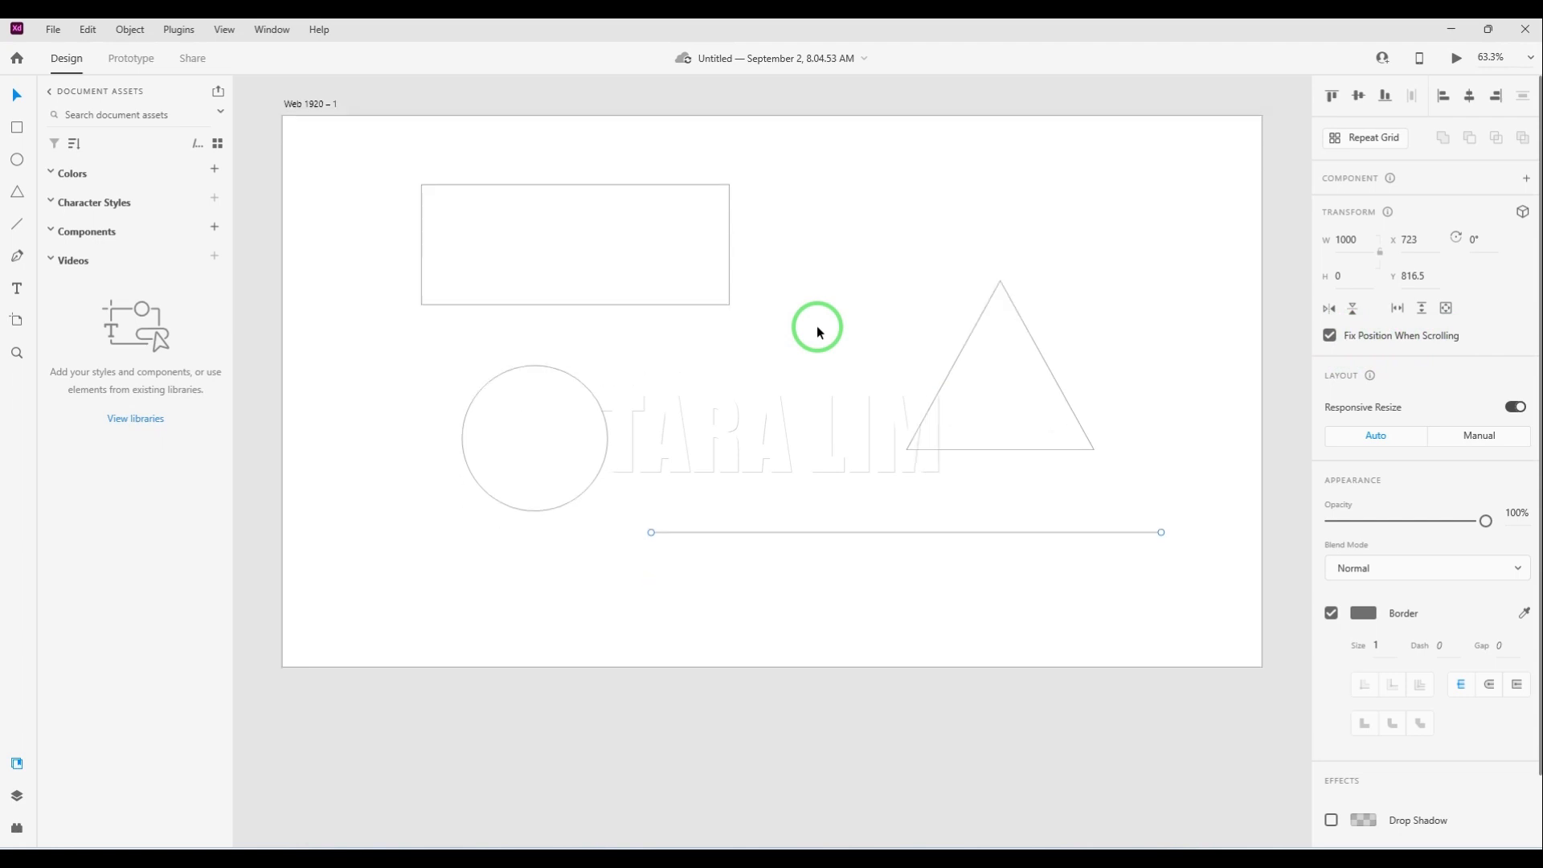
left_click(832, 596)
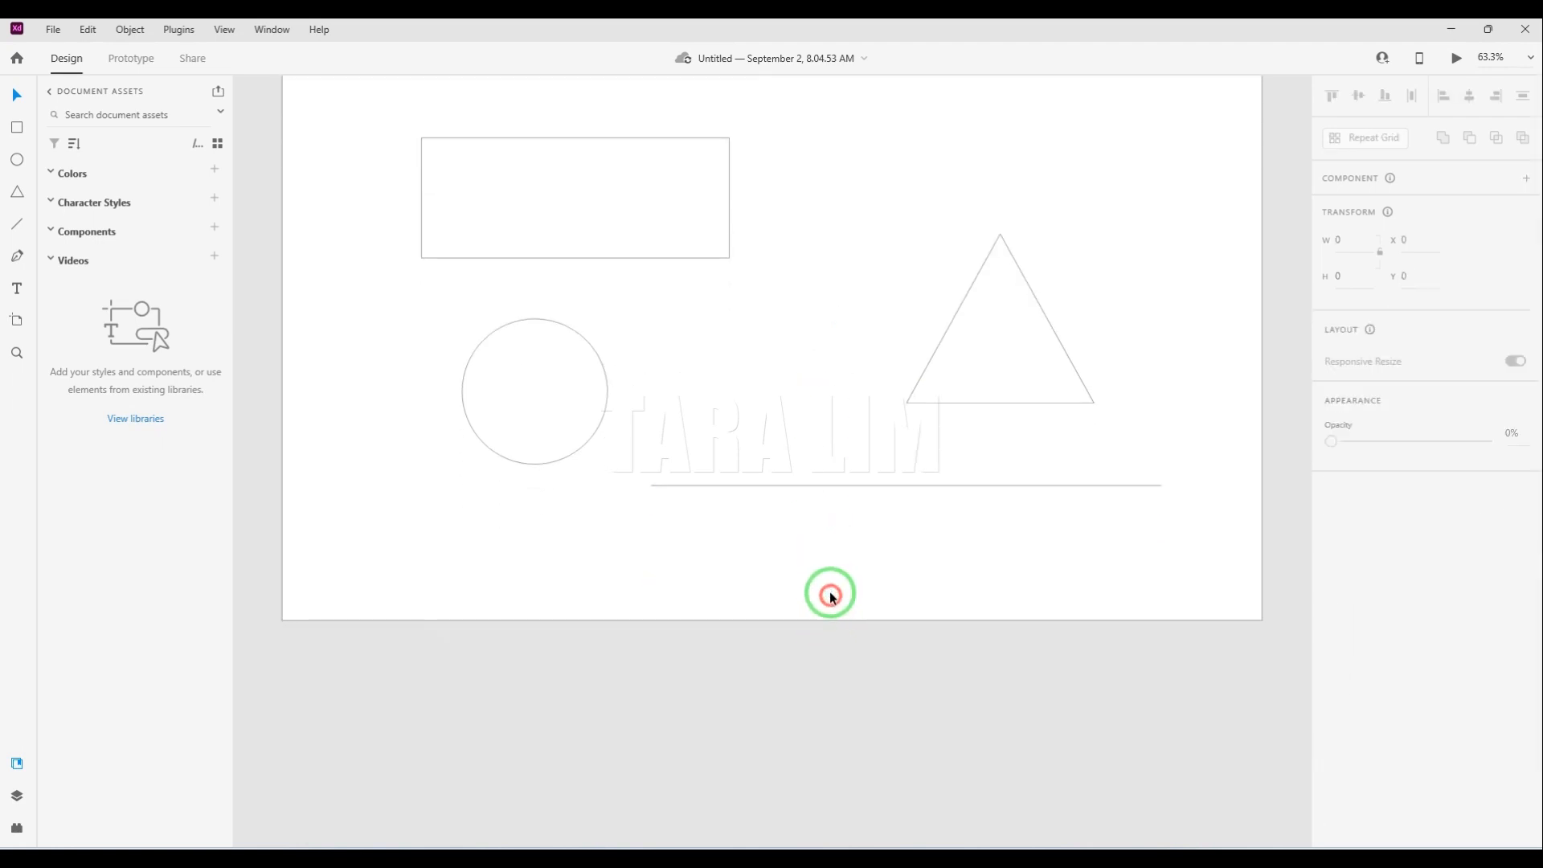
Select the triangle and shift it slightly upward to about Y 316.
left_click(836, 610)
left_click(841, 627)
left_click(967, 389)
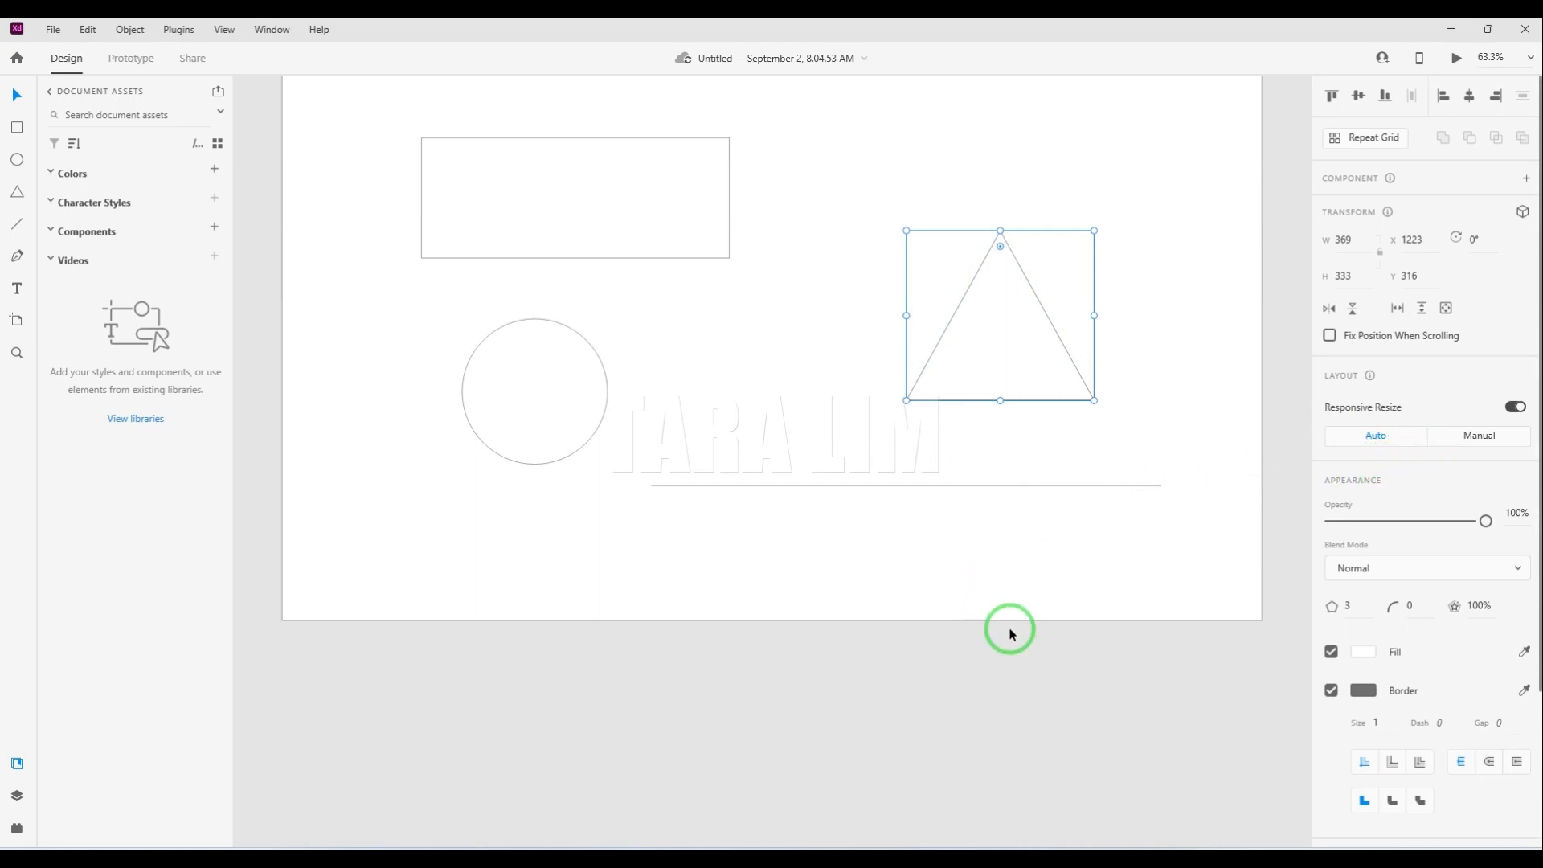
Select the Web 1920 – 1 artboard and set its scrolling to Vertical.
scroll(899, 610, "up", 1)
left_click(318, 106)
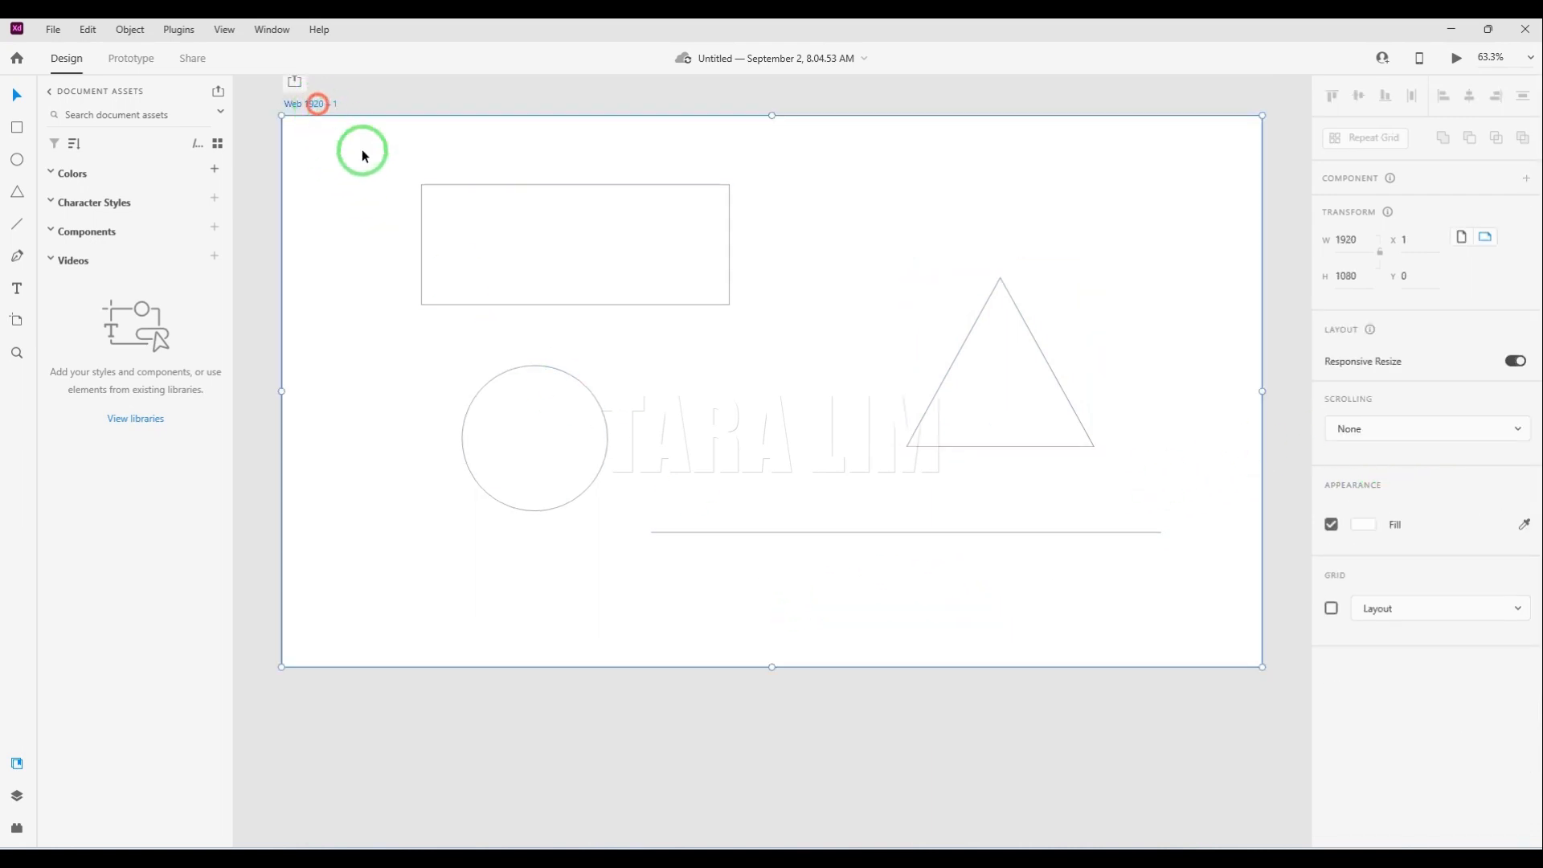
left_click_drag(773, 667, 770, 711)
key("ctrl+z")
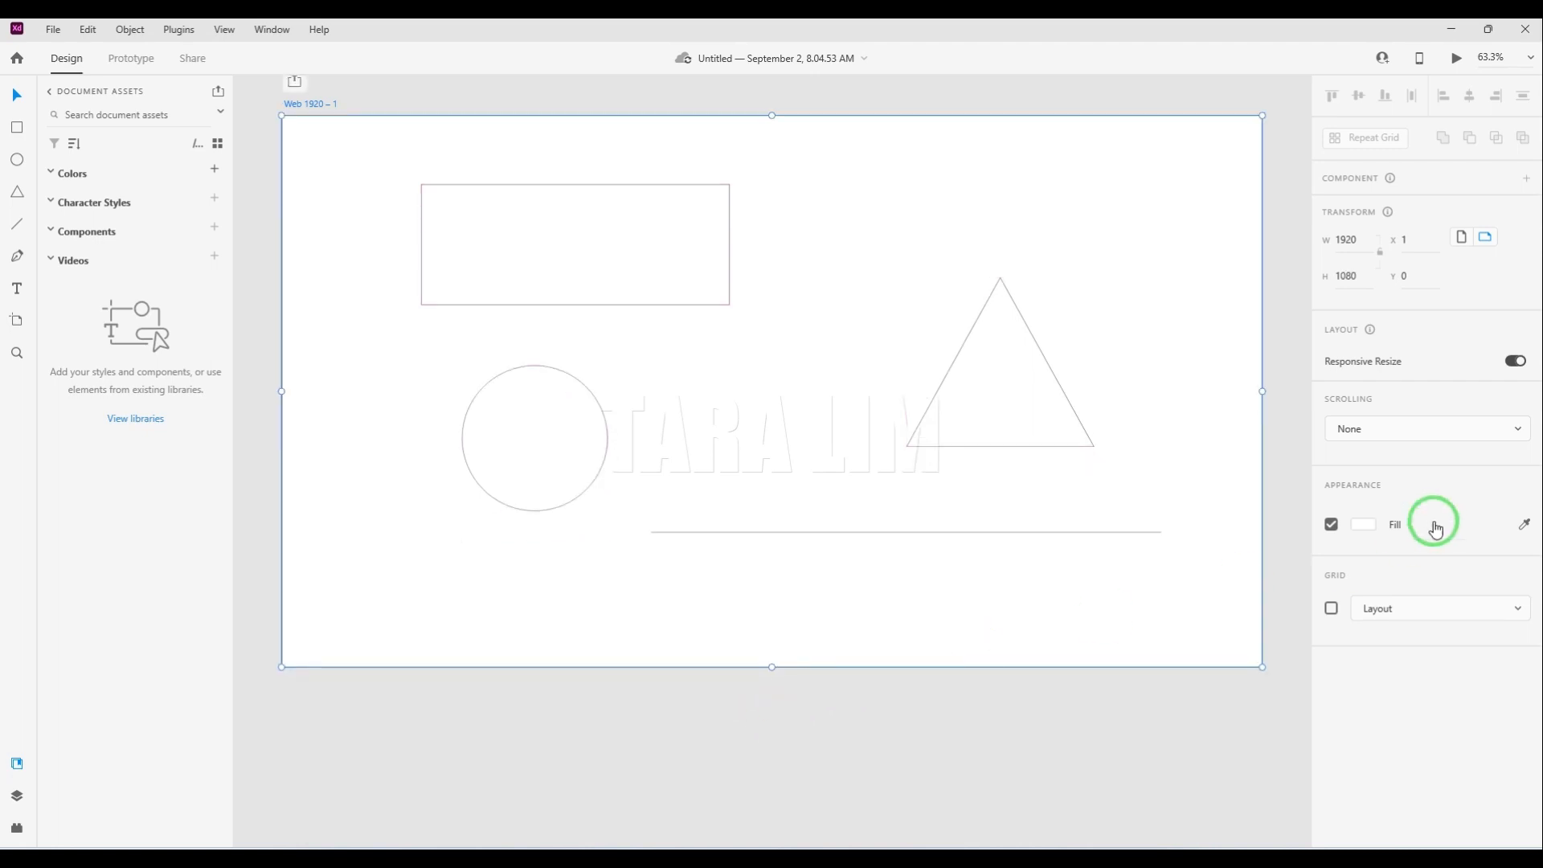
left_click(1516, 428)
left_click(1361, 459)
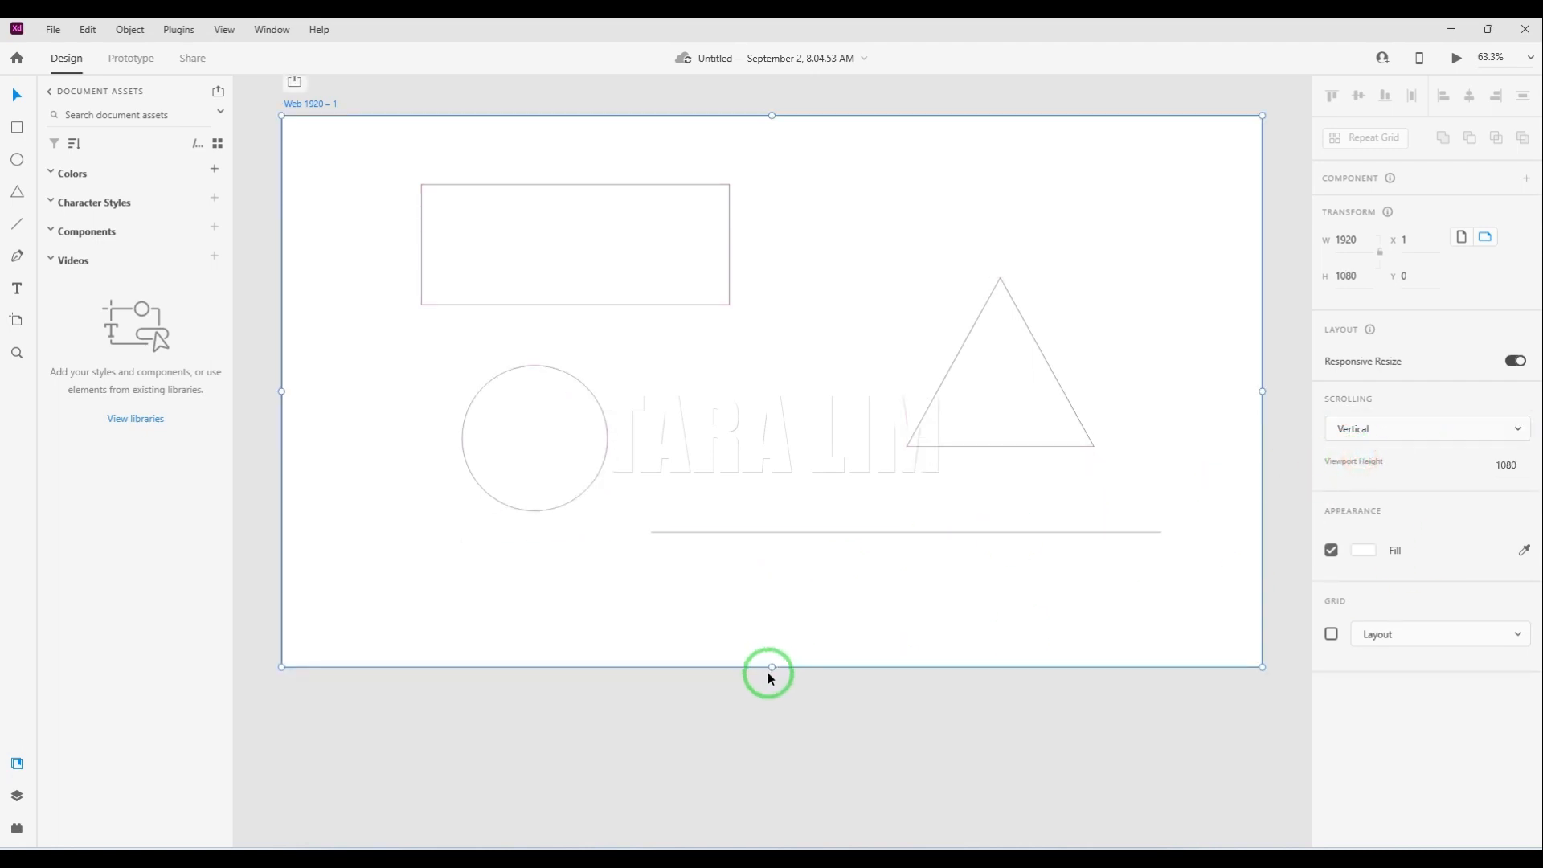
Extend the artboard downward past the viewport line to a height of about 1558.
left_click_drag(770, 669, 763, 819)
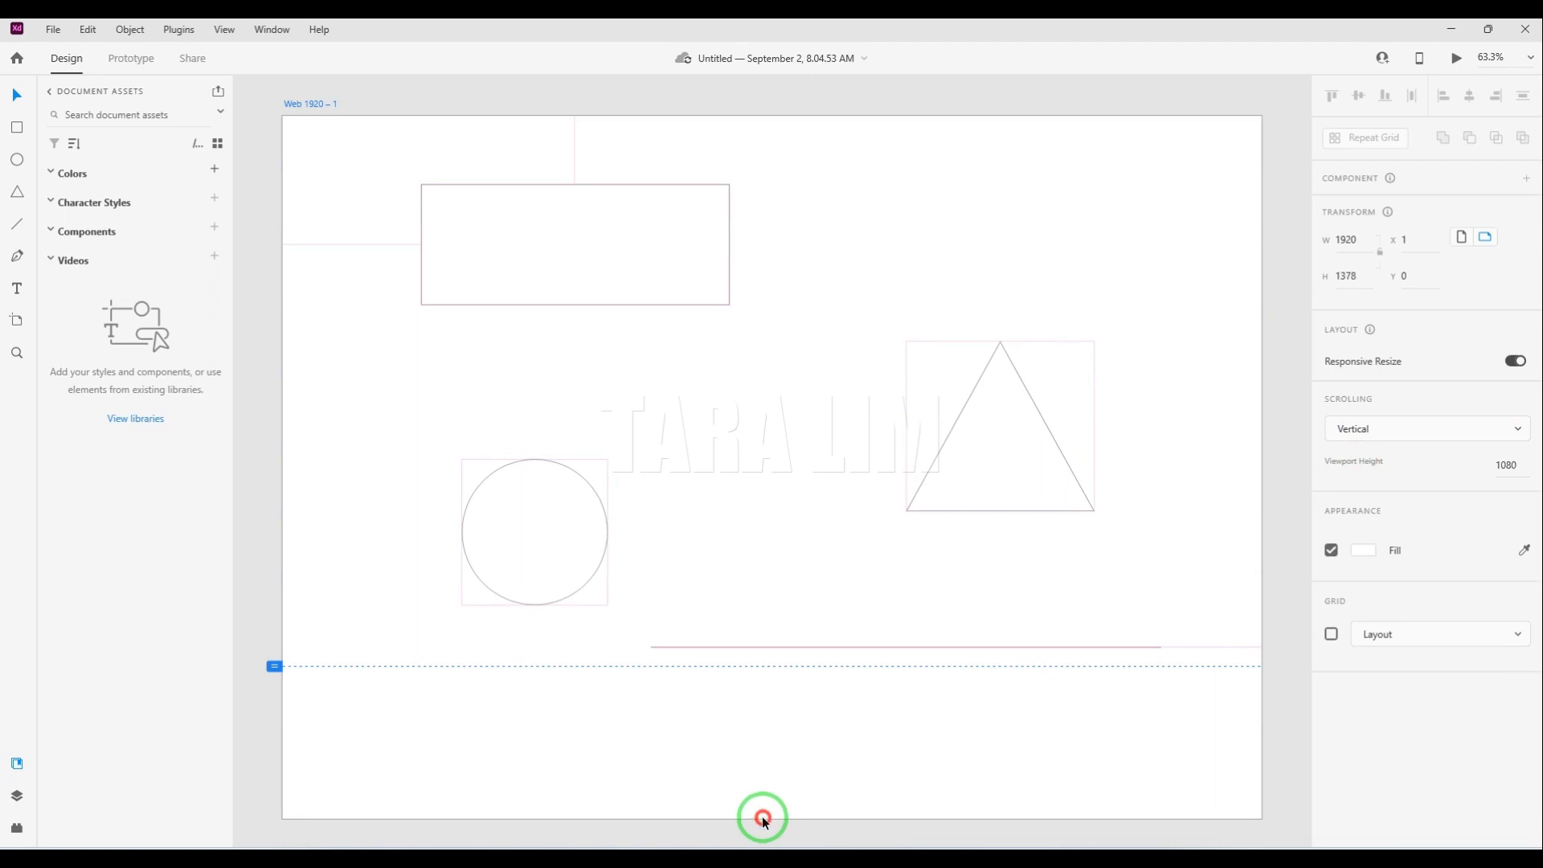
scroll(838, 412, "down", 3)
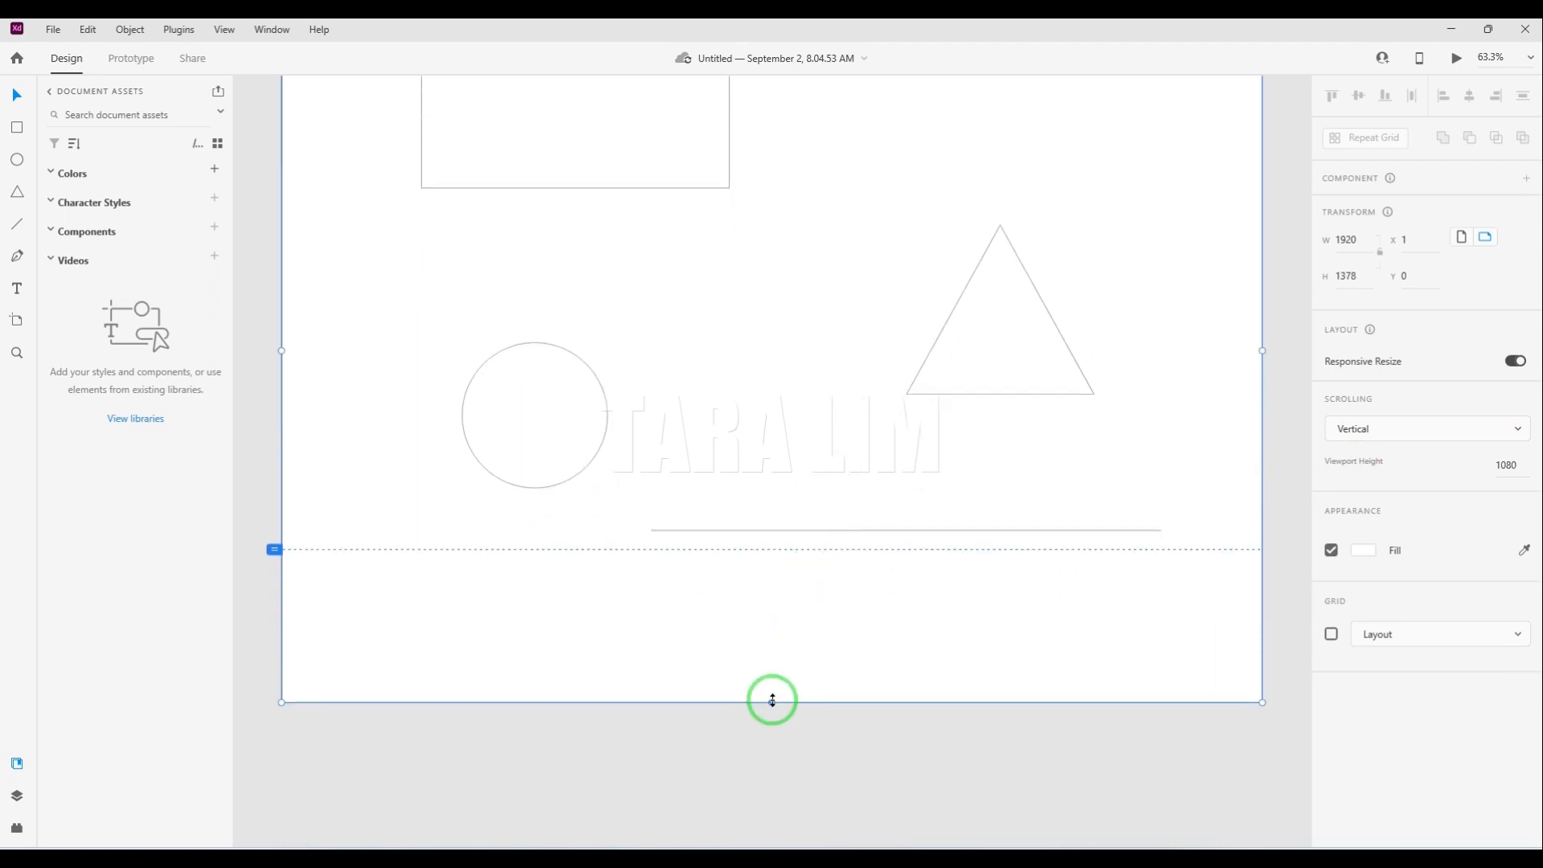
left_click_drag(773, 700, 770, 792)
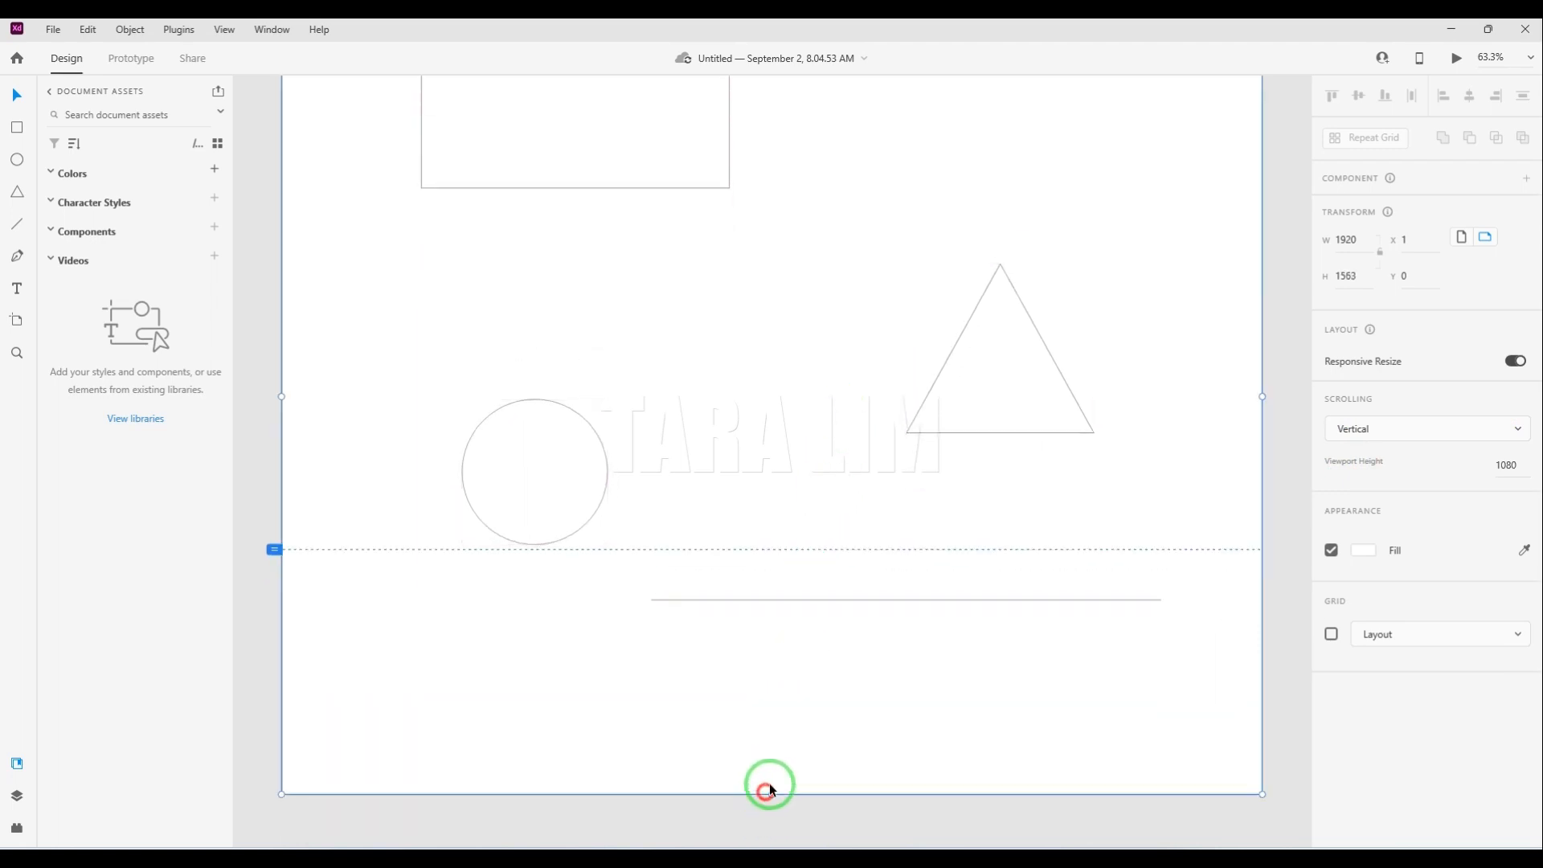
scroll(1184, 453, "up", 4)
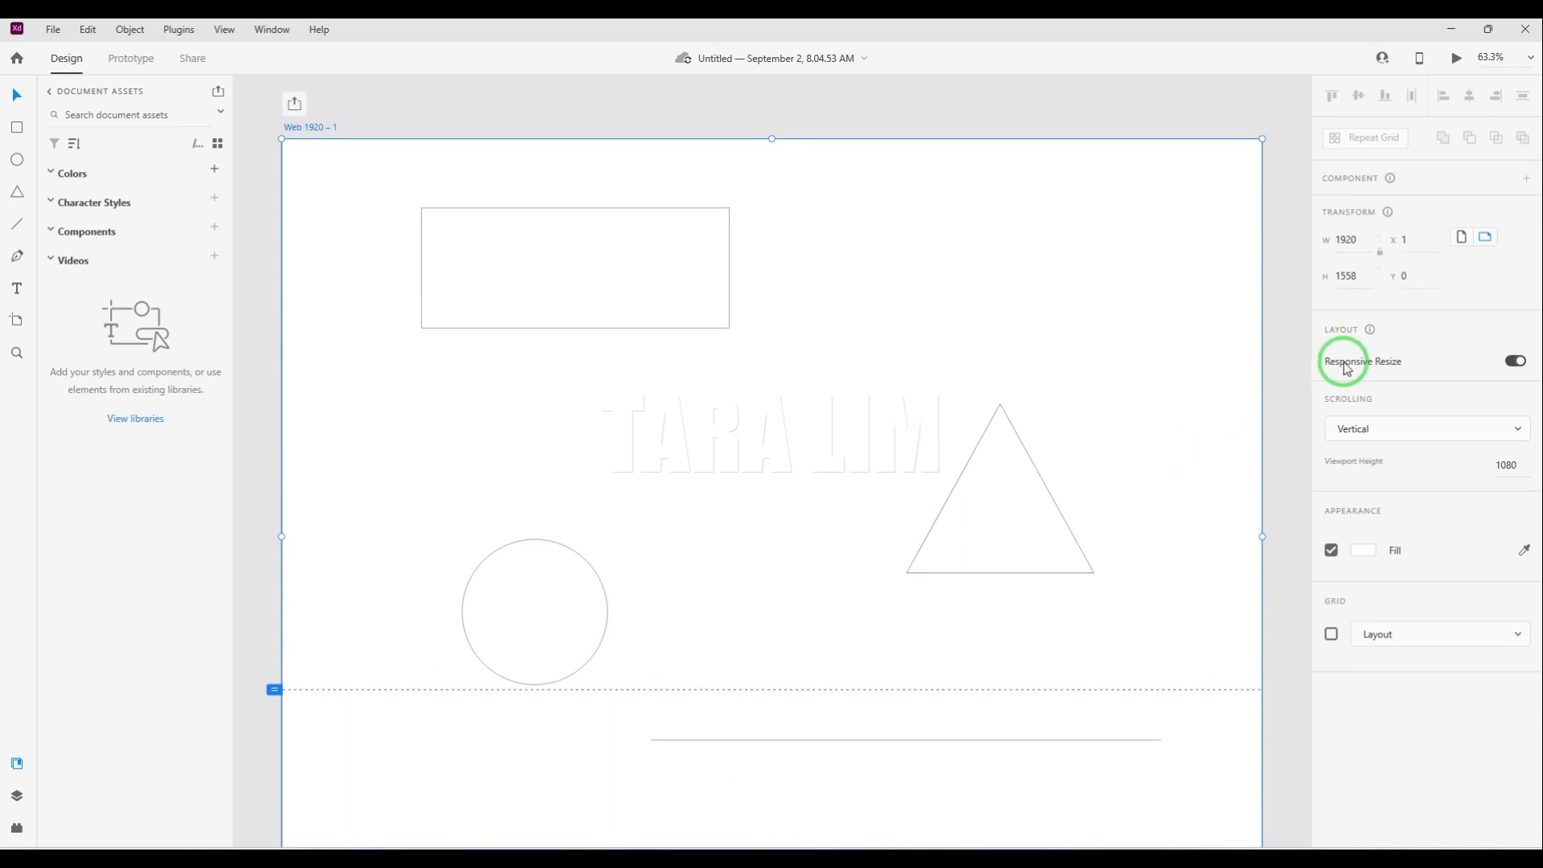
Turn on Fix Position When Scrolling for the triangle and deselect it.
left_click(977, 447)
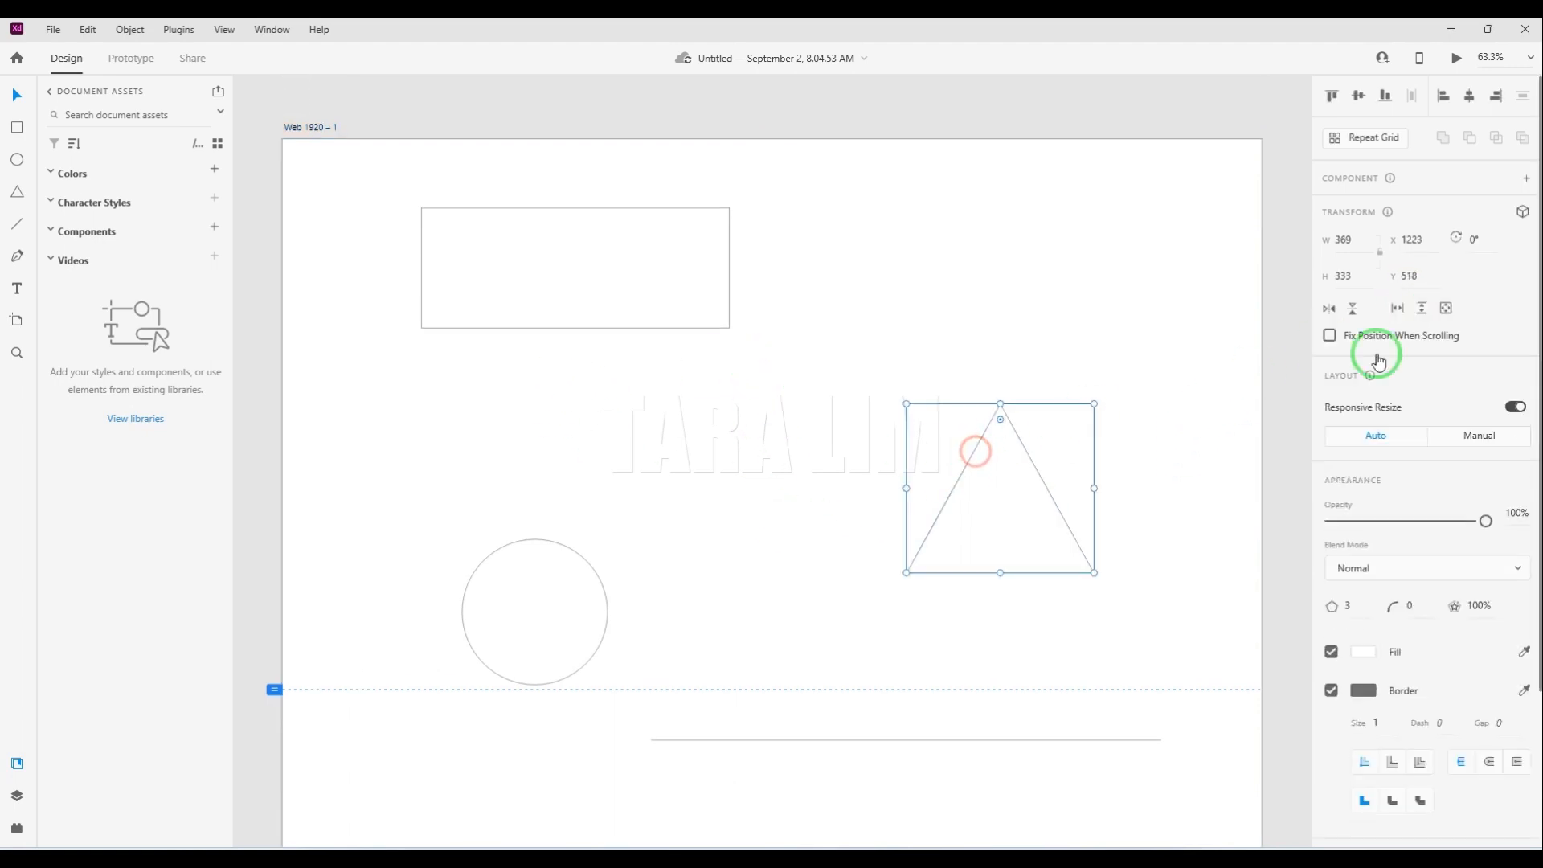
scroll(1068, 431, "down", 3)
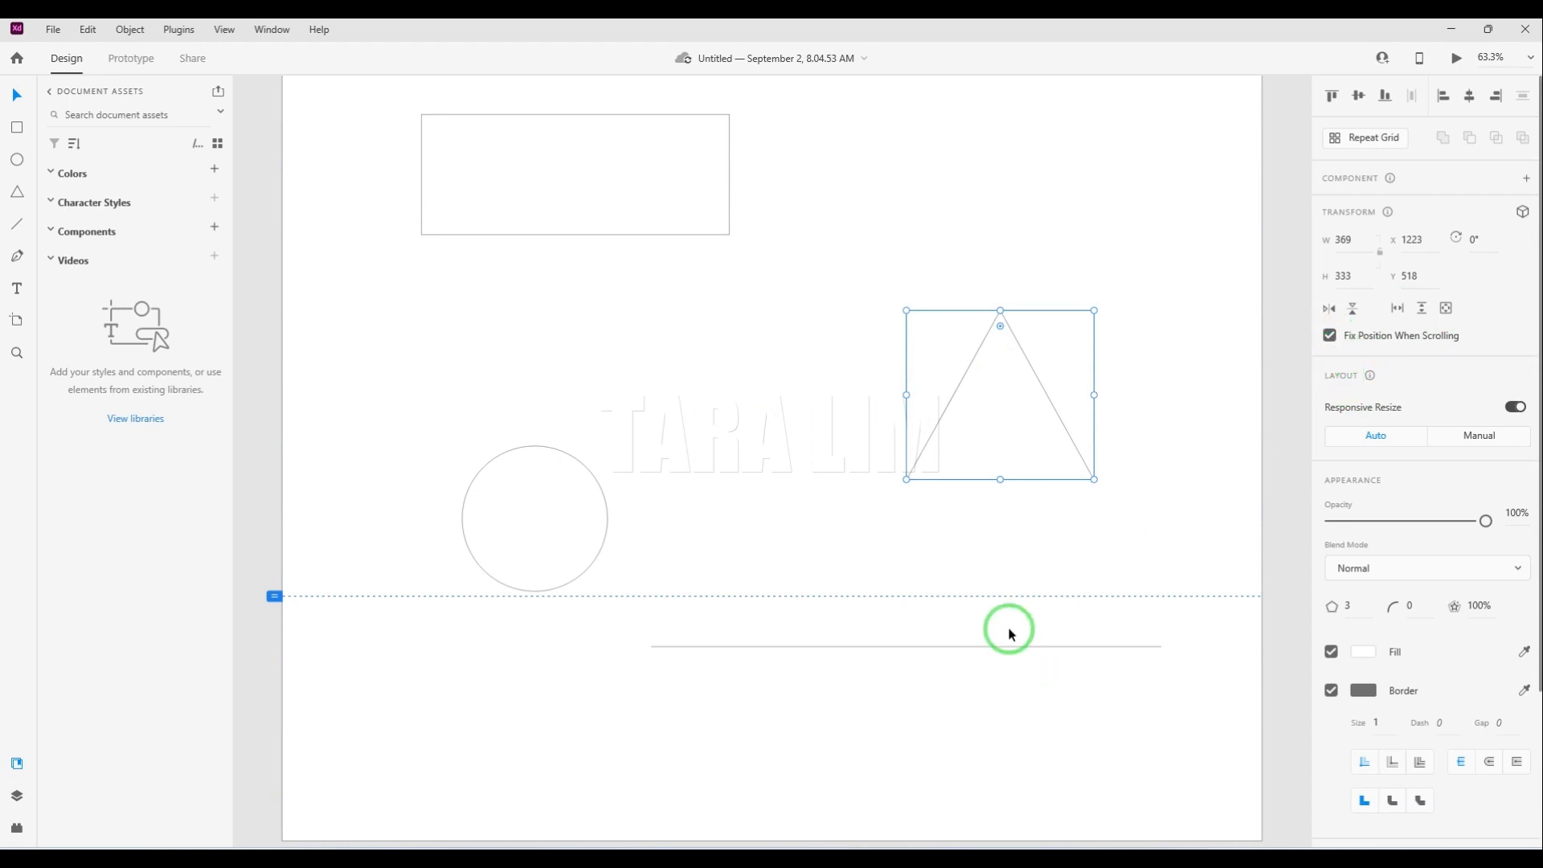
scroll(1010, 630, "down", 6)
left_click(814, 596)
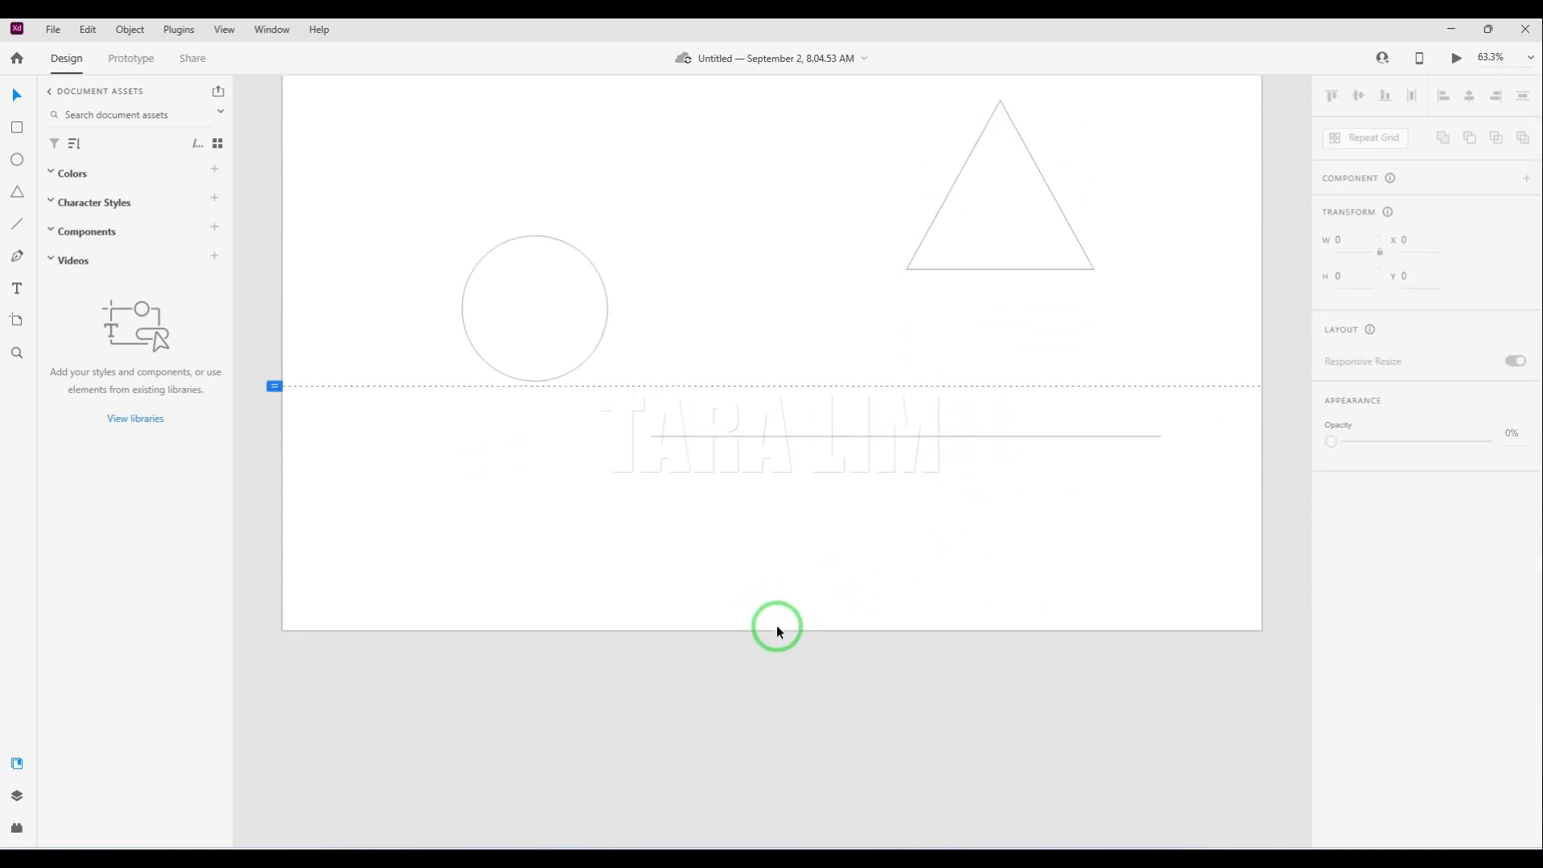
Extend the artboard's bottom edge further downward to a height of about 1903.
scroll(734, 426, "up", 10)
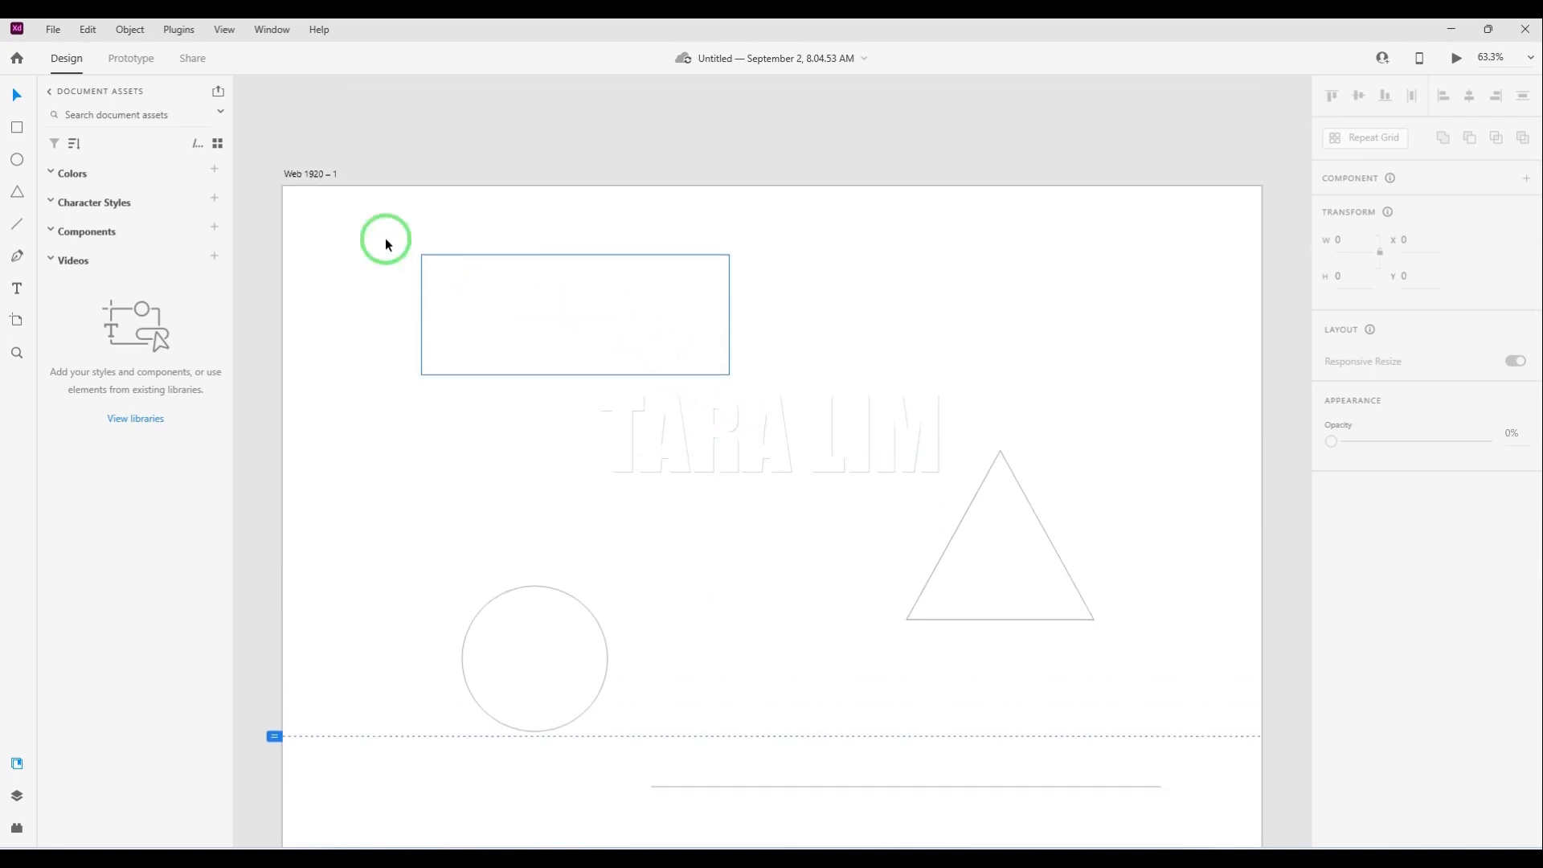
left_click(315, 174)
scroll(874, 279, "down", 2)
scroll(884, 277, "down", 8)
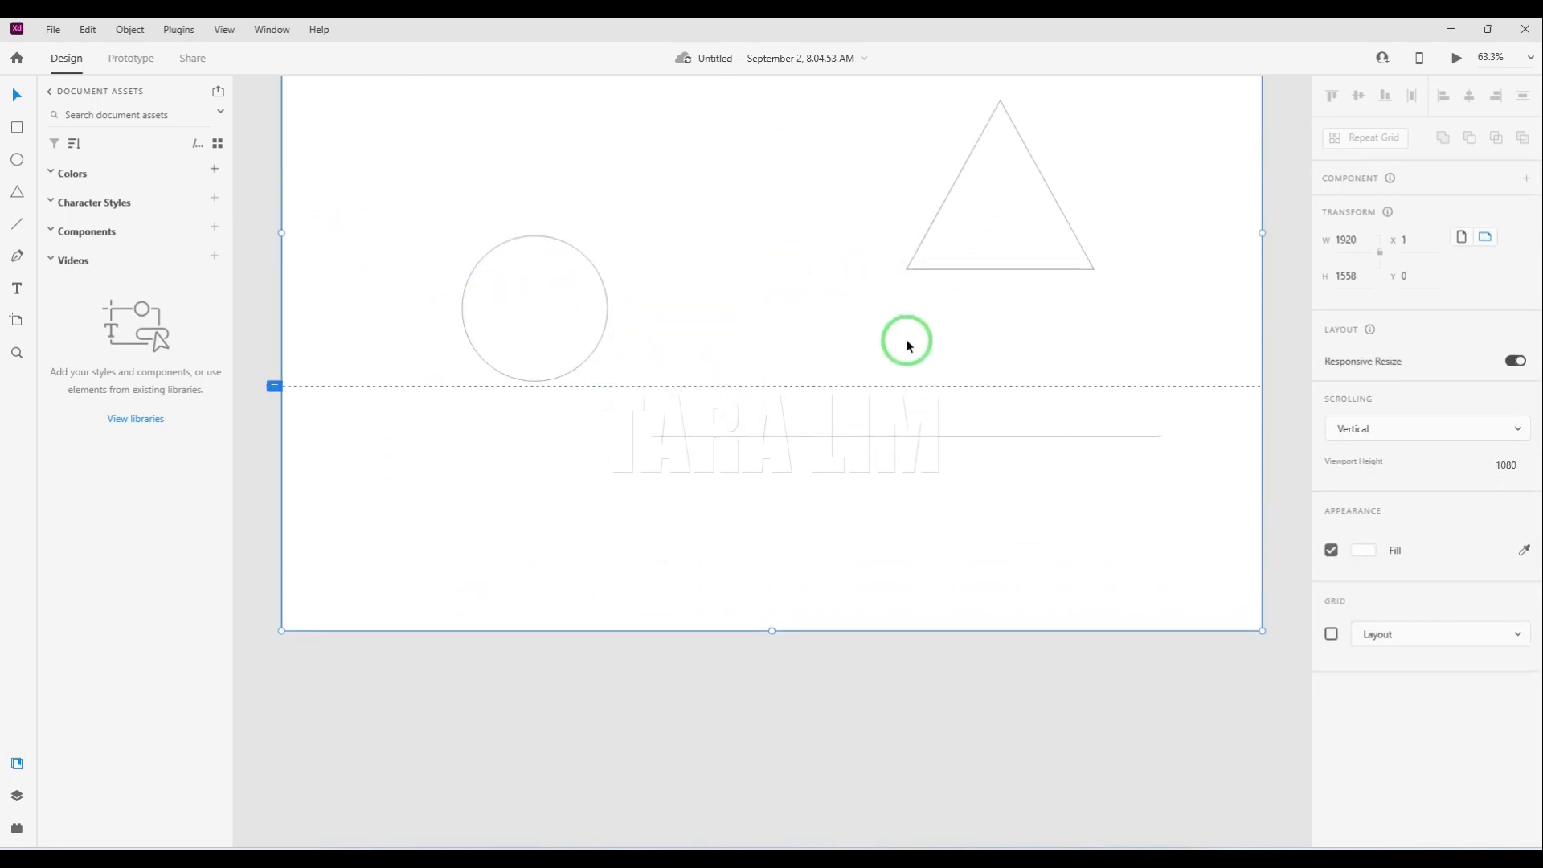
left_click_drag(771, 632, 771, 830)
scroll(924, 466, "up", 5)
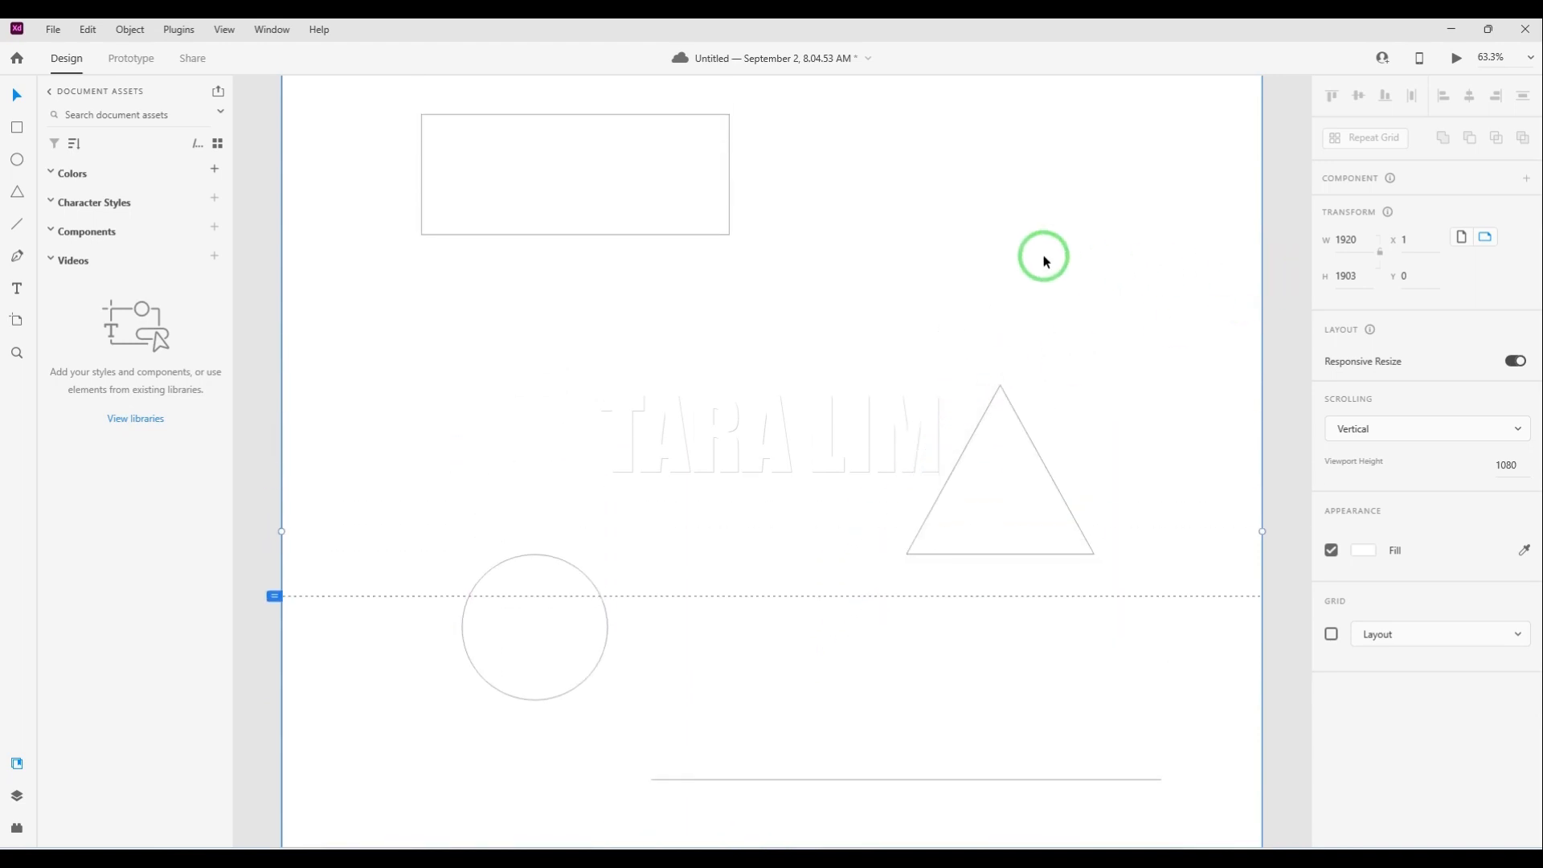
Preview the artboard and examine how the triangle behaves against the other shapes while scrolling, ending with the preview closed.
left_click(1044, 258)
left_click(1058, 487)
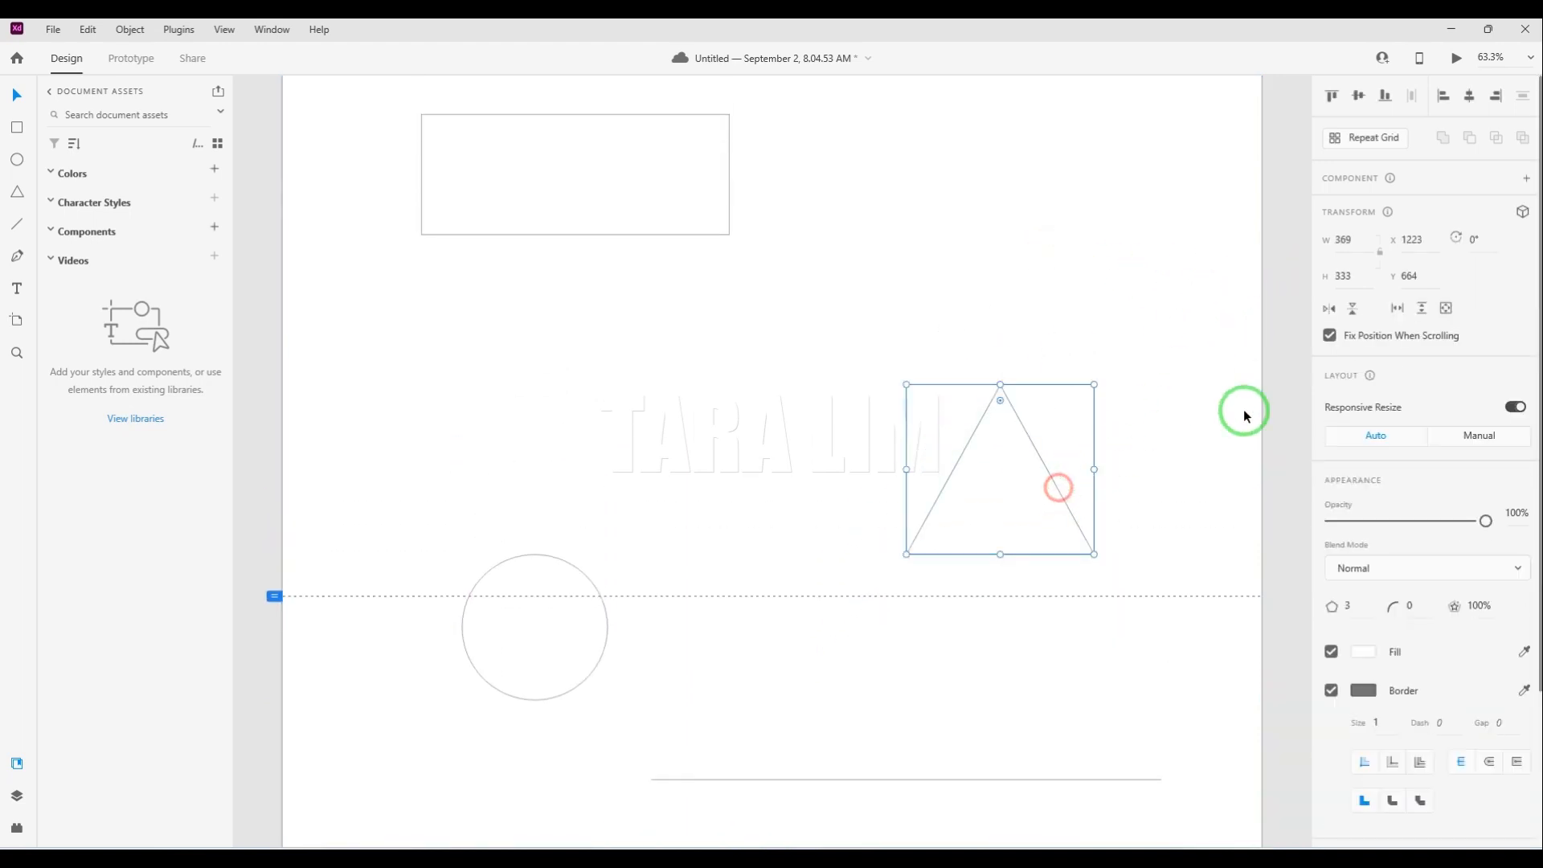
scroll(885, 469, "down", 6)
scroll(885, 469, "up", 5)
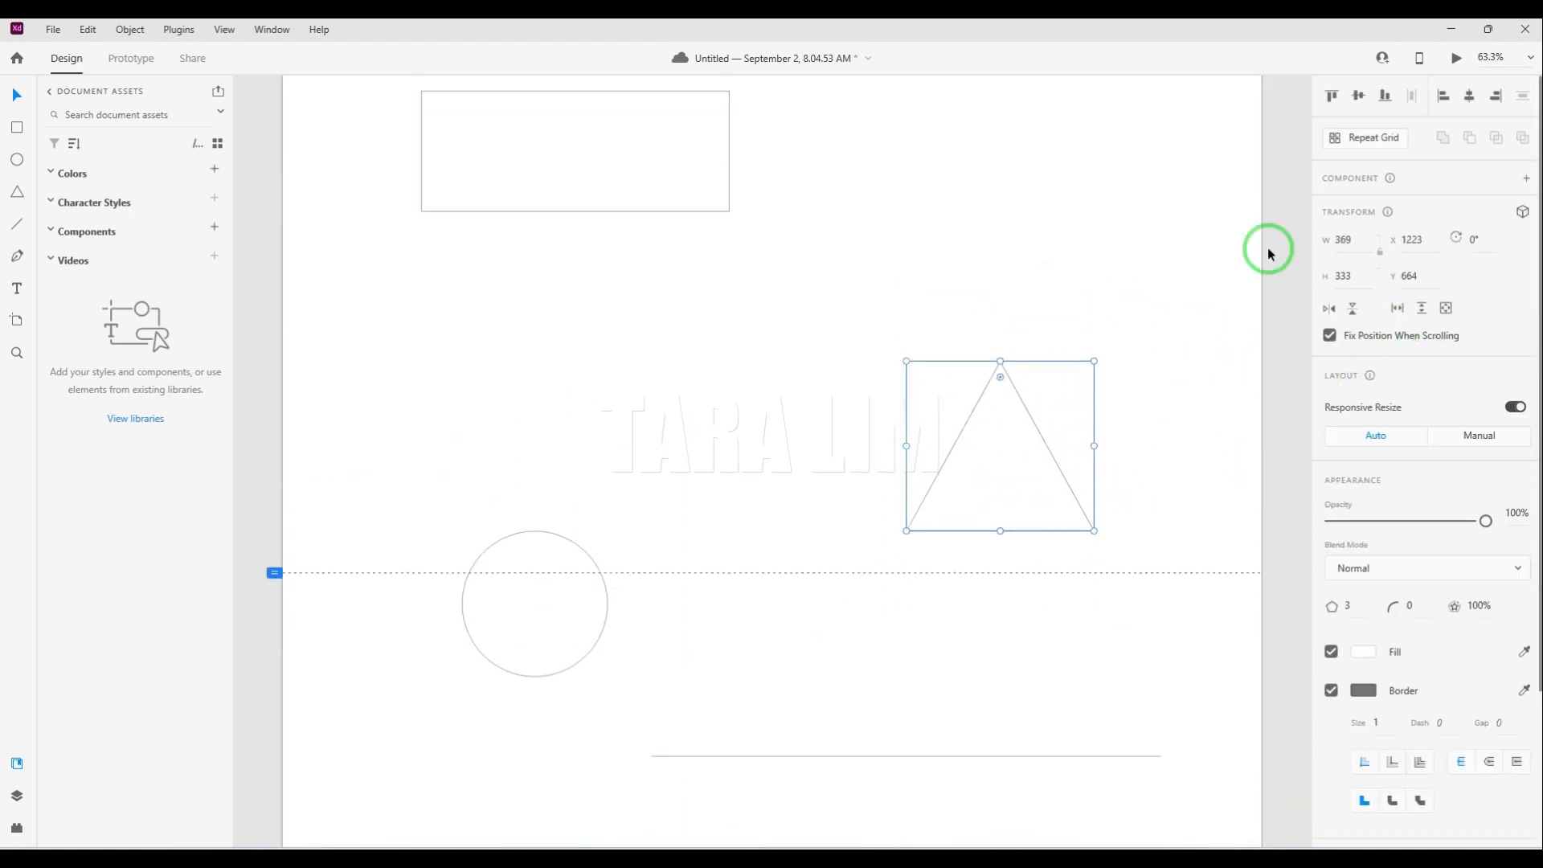
left_click(1455, 58)
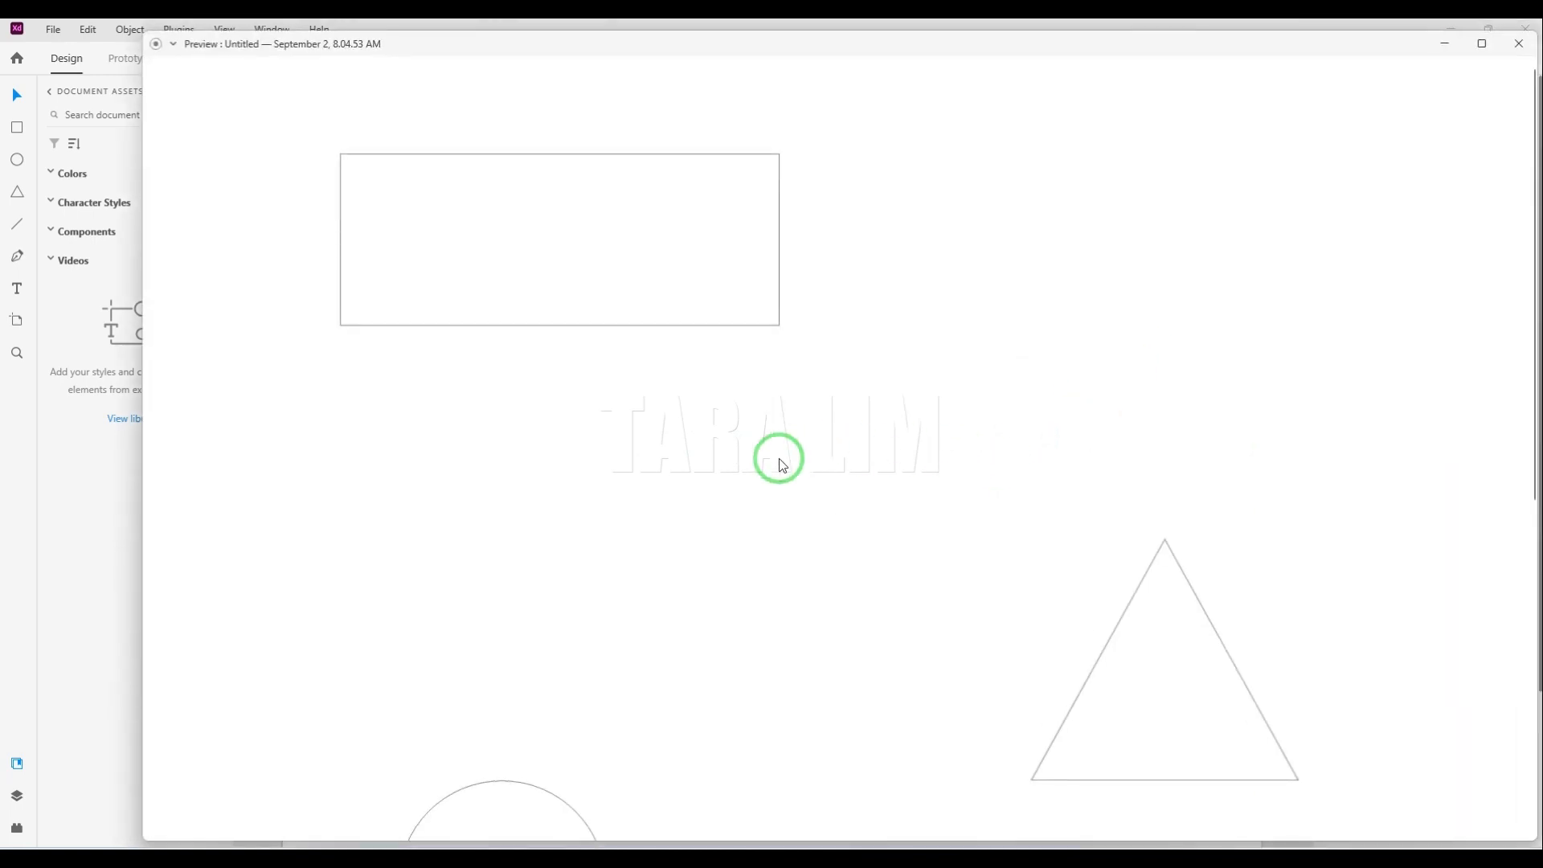
scroll(773, 470, "down", 6)
scroll(784, 464, "up", 6)
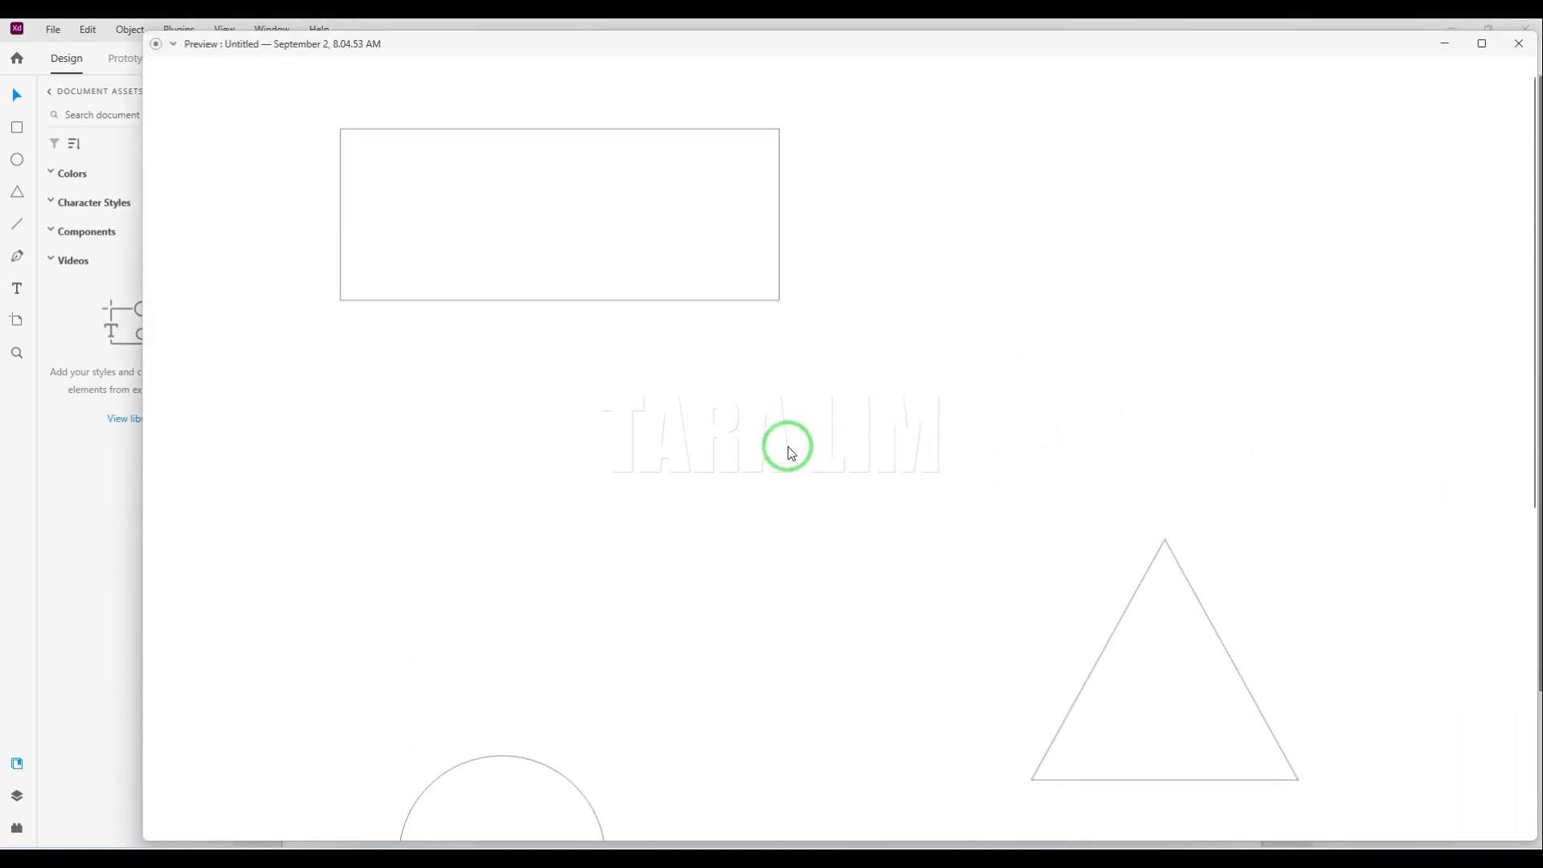
scroll(790, 454, "down", 6)
scroll(792, 452, "up", 5)
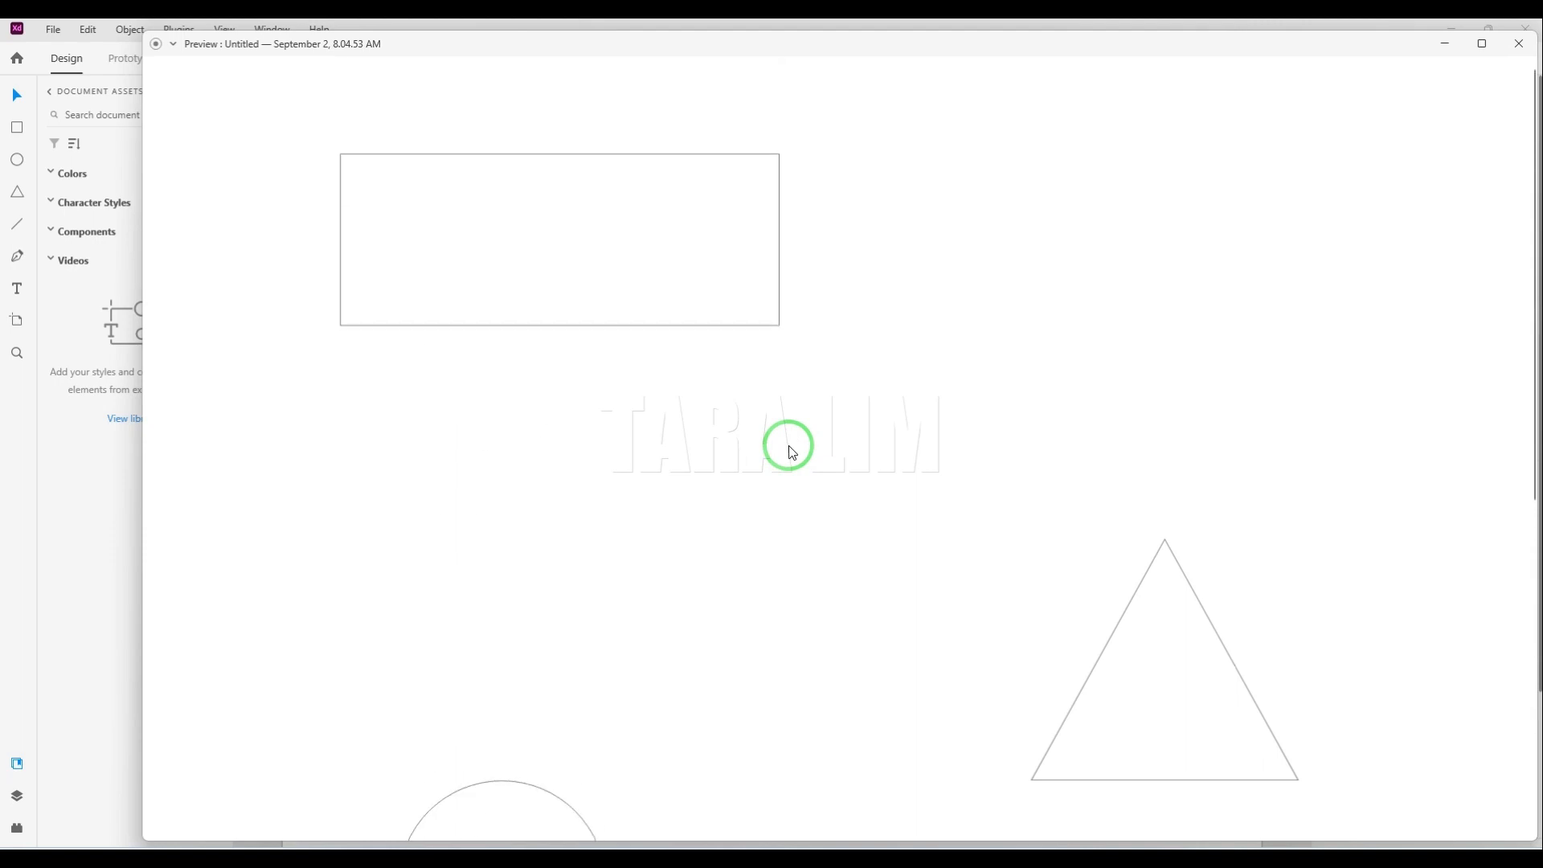
scroll(792, 452, "down", 5)
scroll(793, 456, "up", 5)
scroll(791, 454, "down", 5)
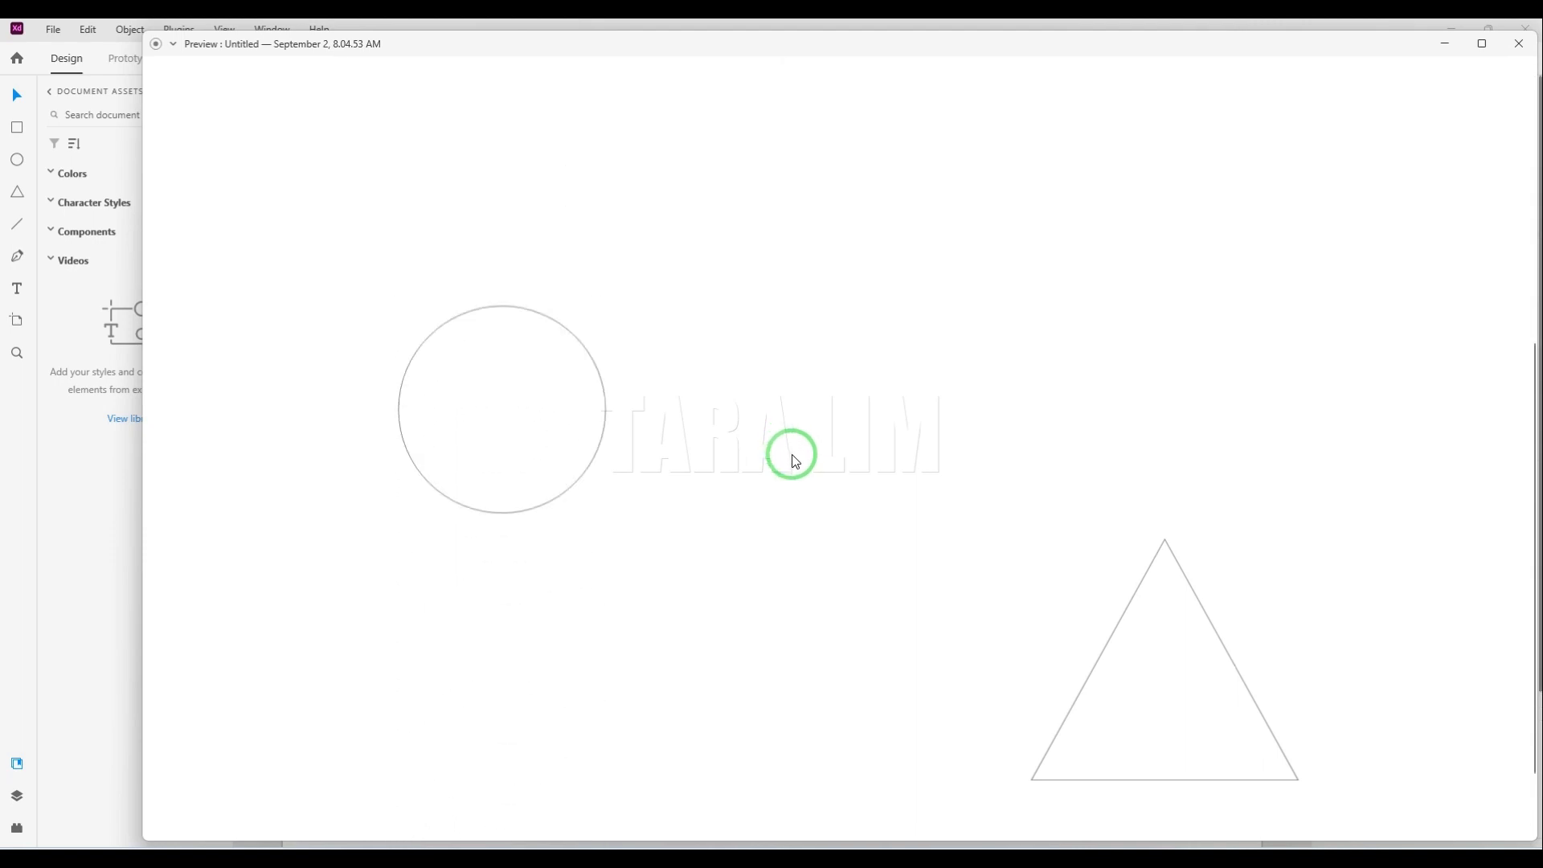
scroll(1228, 514, "up", 5)
scroll(1228, 508, "down", 5)
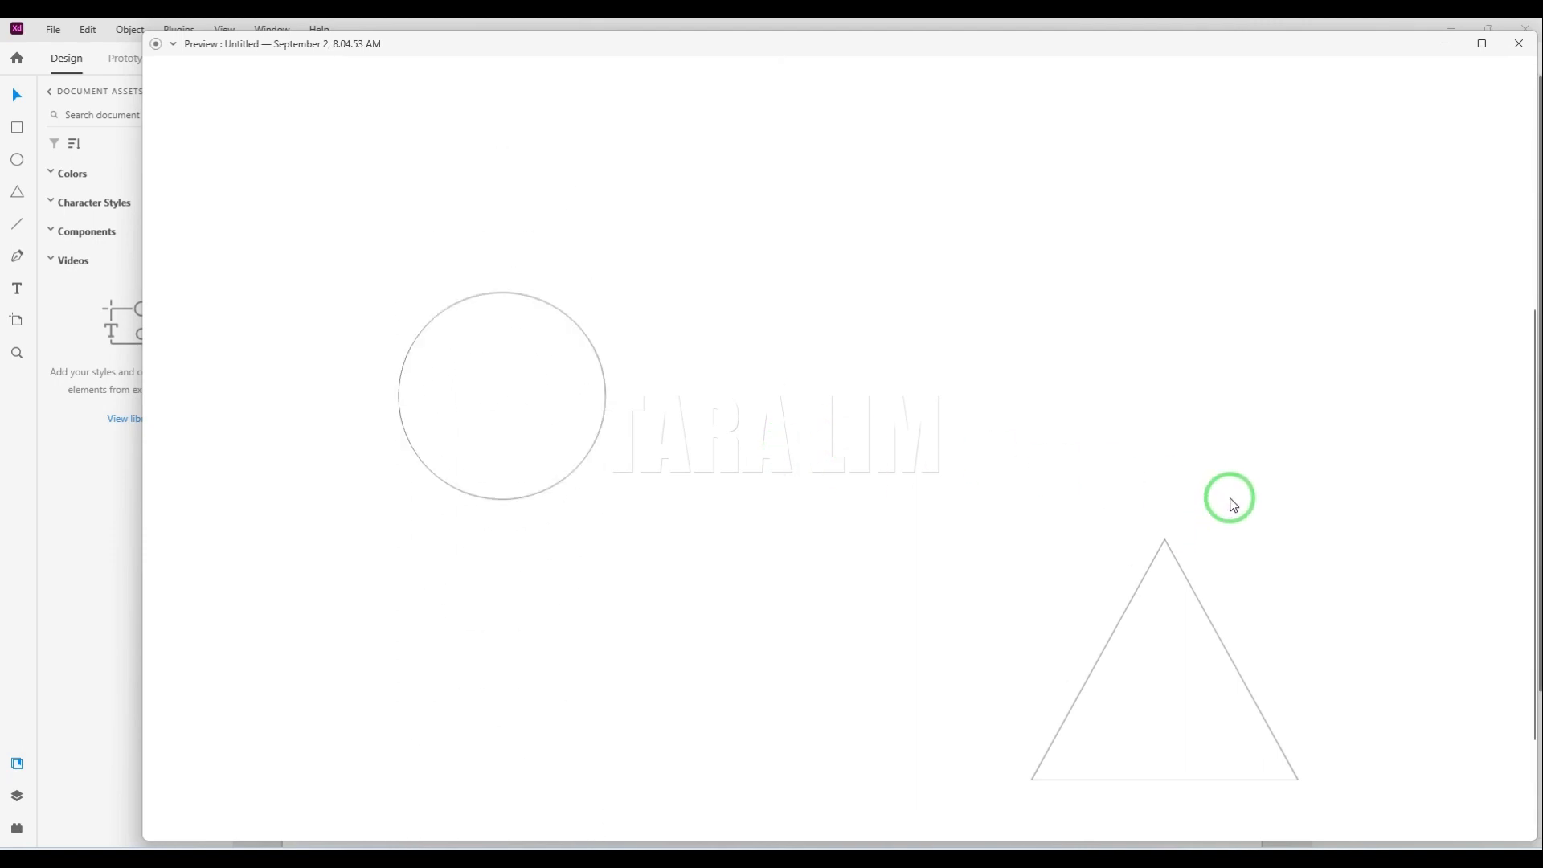
scroll(1228, 508, "up", 5)
left_click(1519, 45)
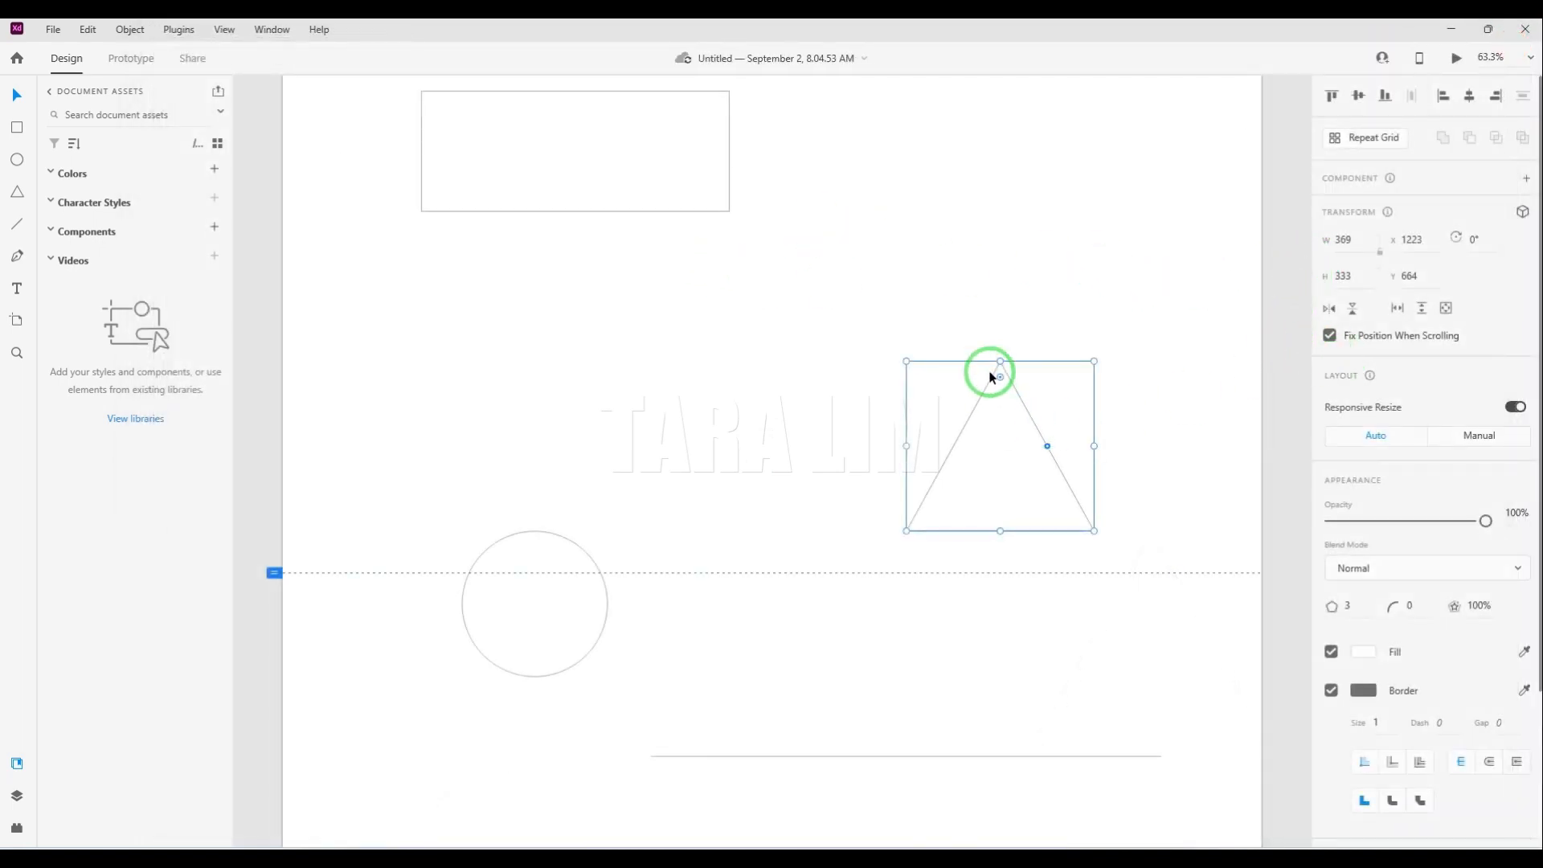
Undo the artboard height changes and the triangle's fixed position, back to the 1080 artboard height.
scroll(841, 448, "down", 3)
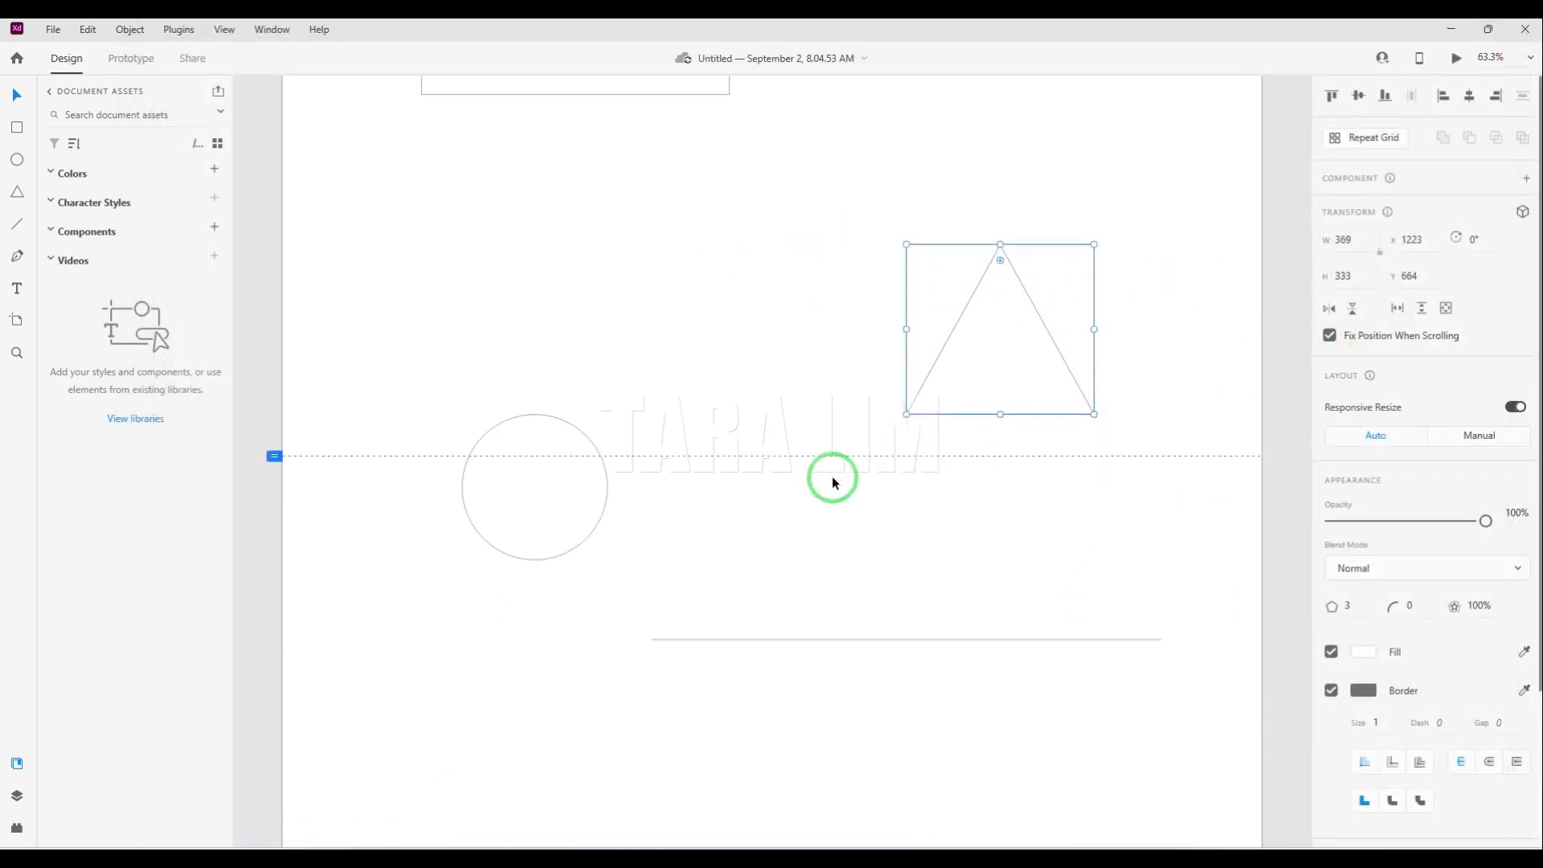
key("ctrl+z")
key("ctrl+z")
key("ctrl+z")
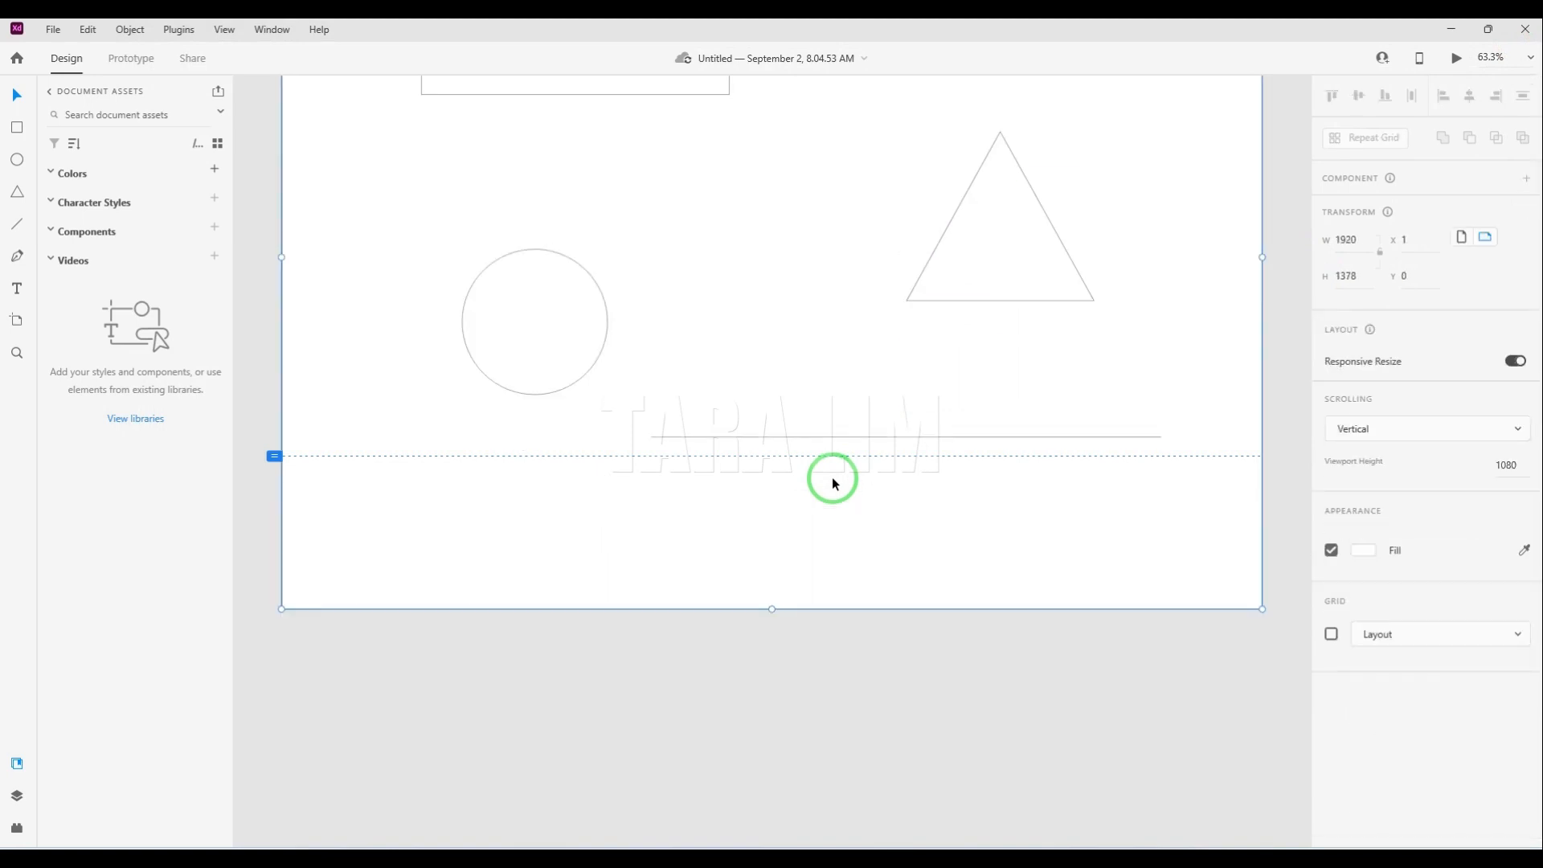
key("ctrl+z")
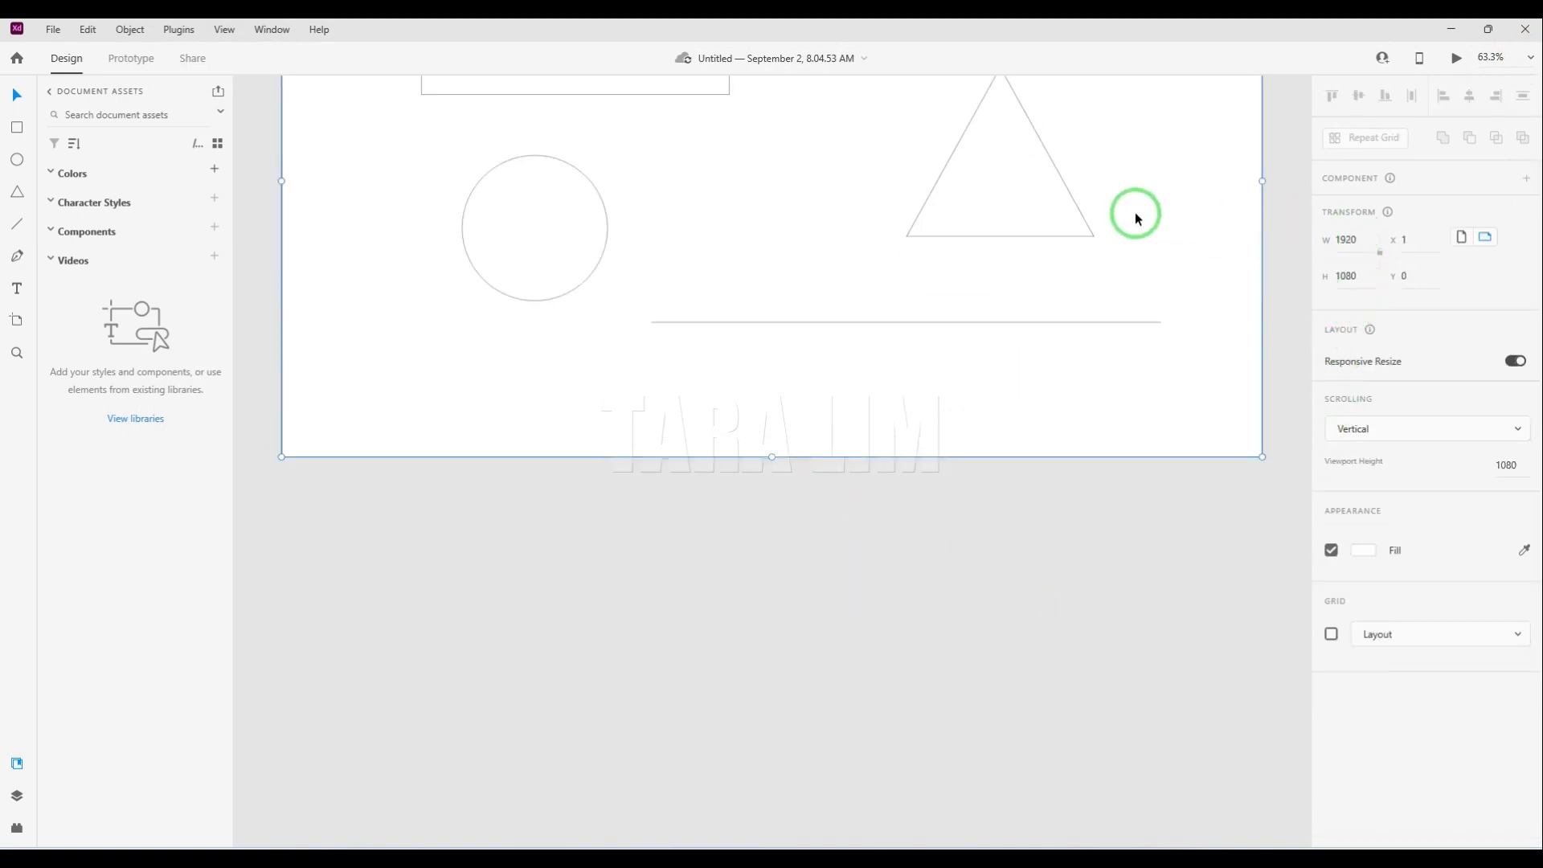
Turn off Fix Position When Scrolling for the horizontal line.
left_click(1082, 215)
scroll(1137, 502, "up", 2)
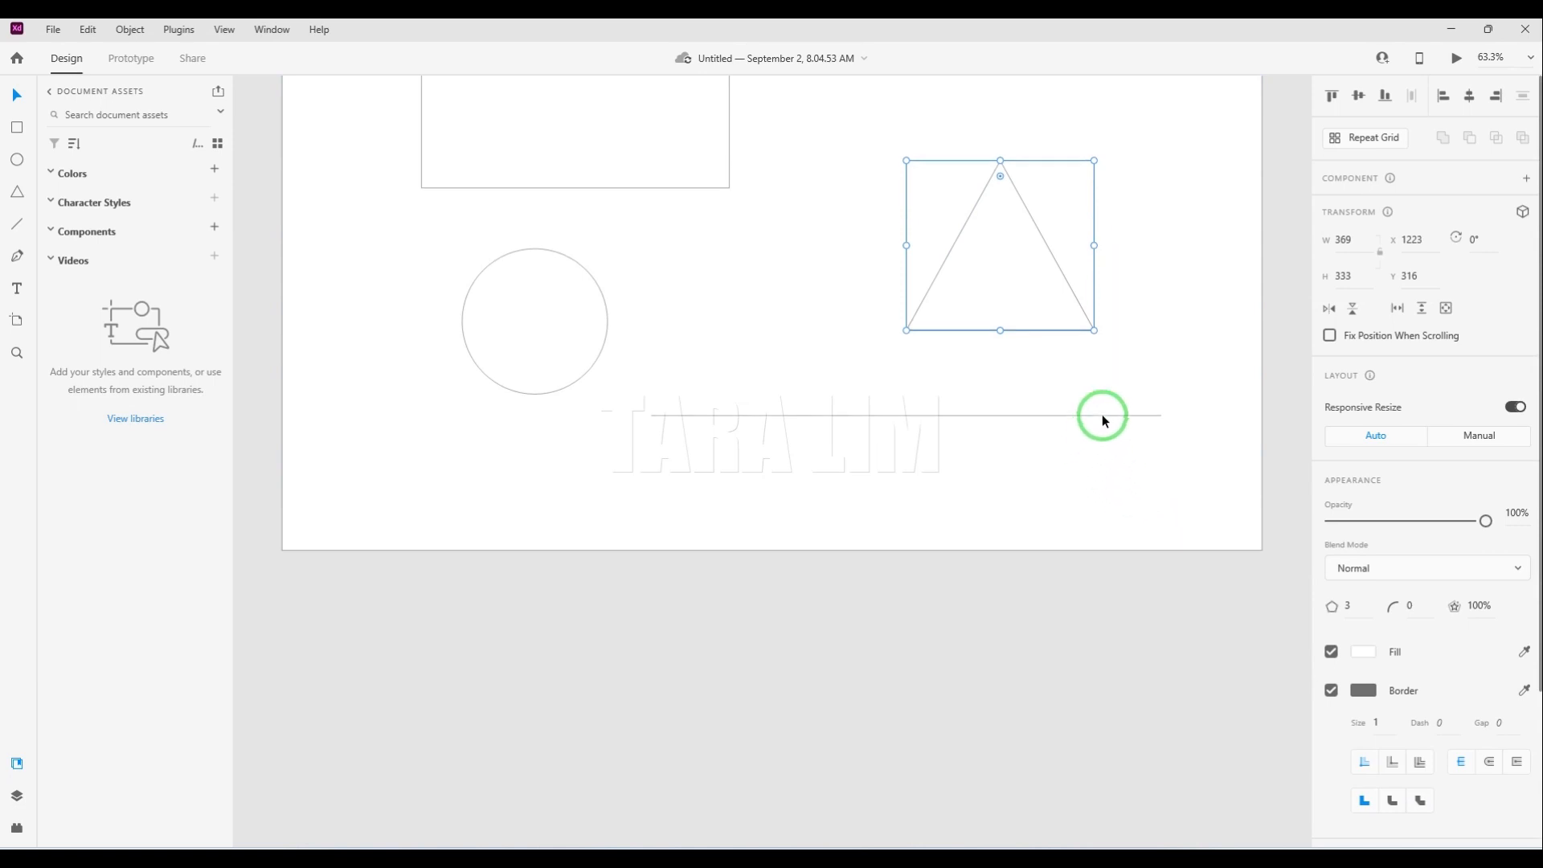
left_click(1109, 417)
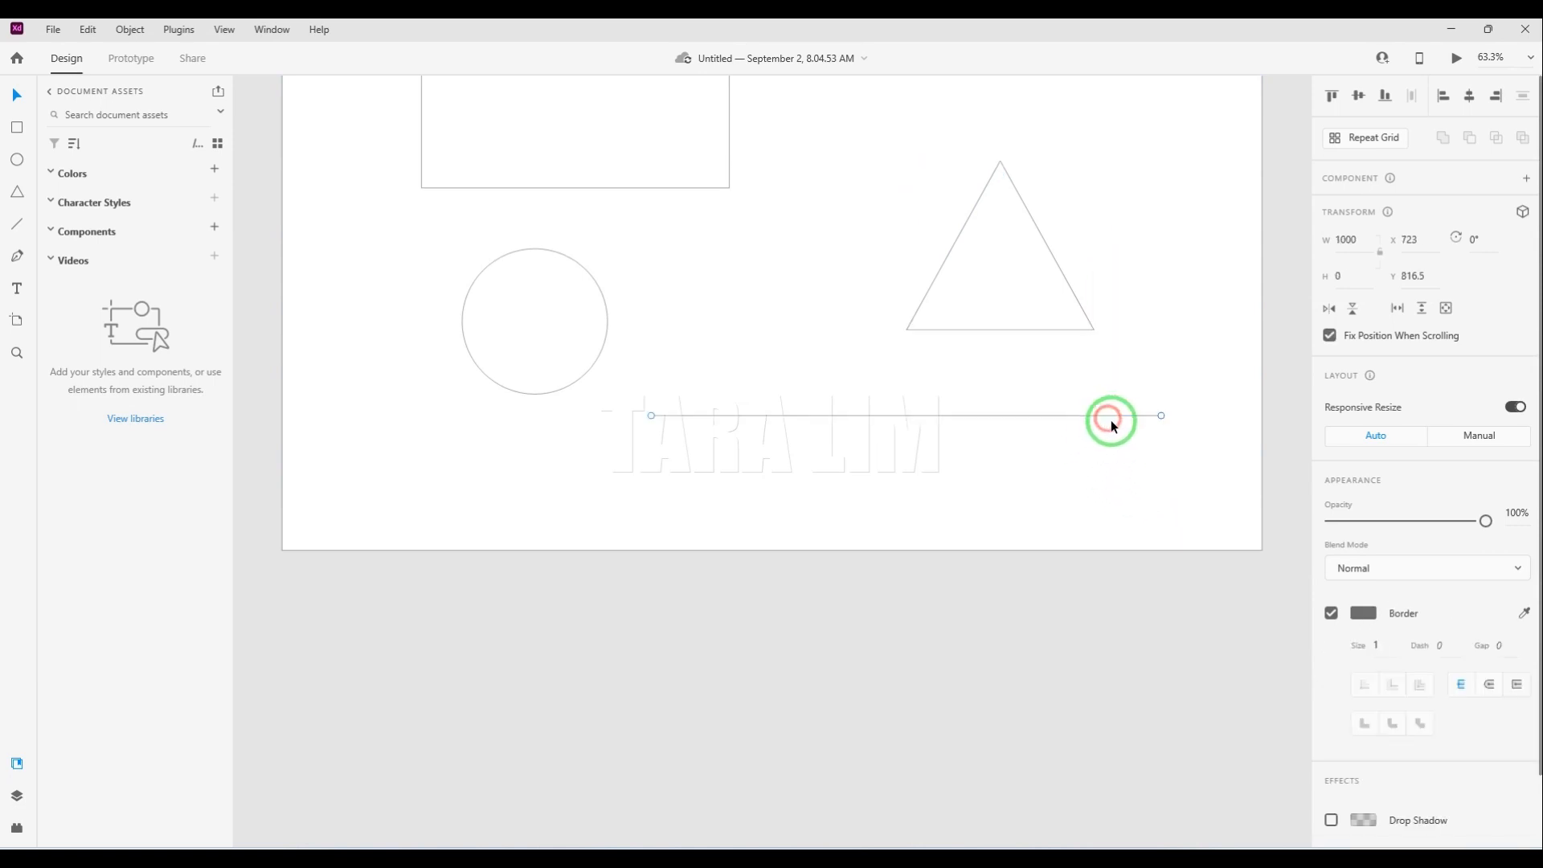
left_click(1330, 335)
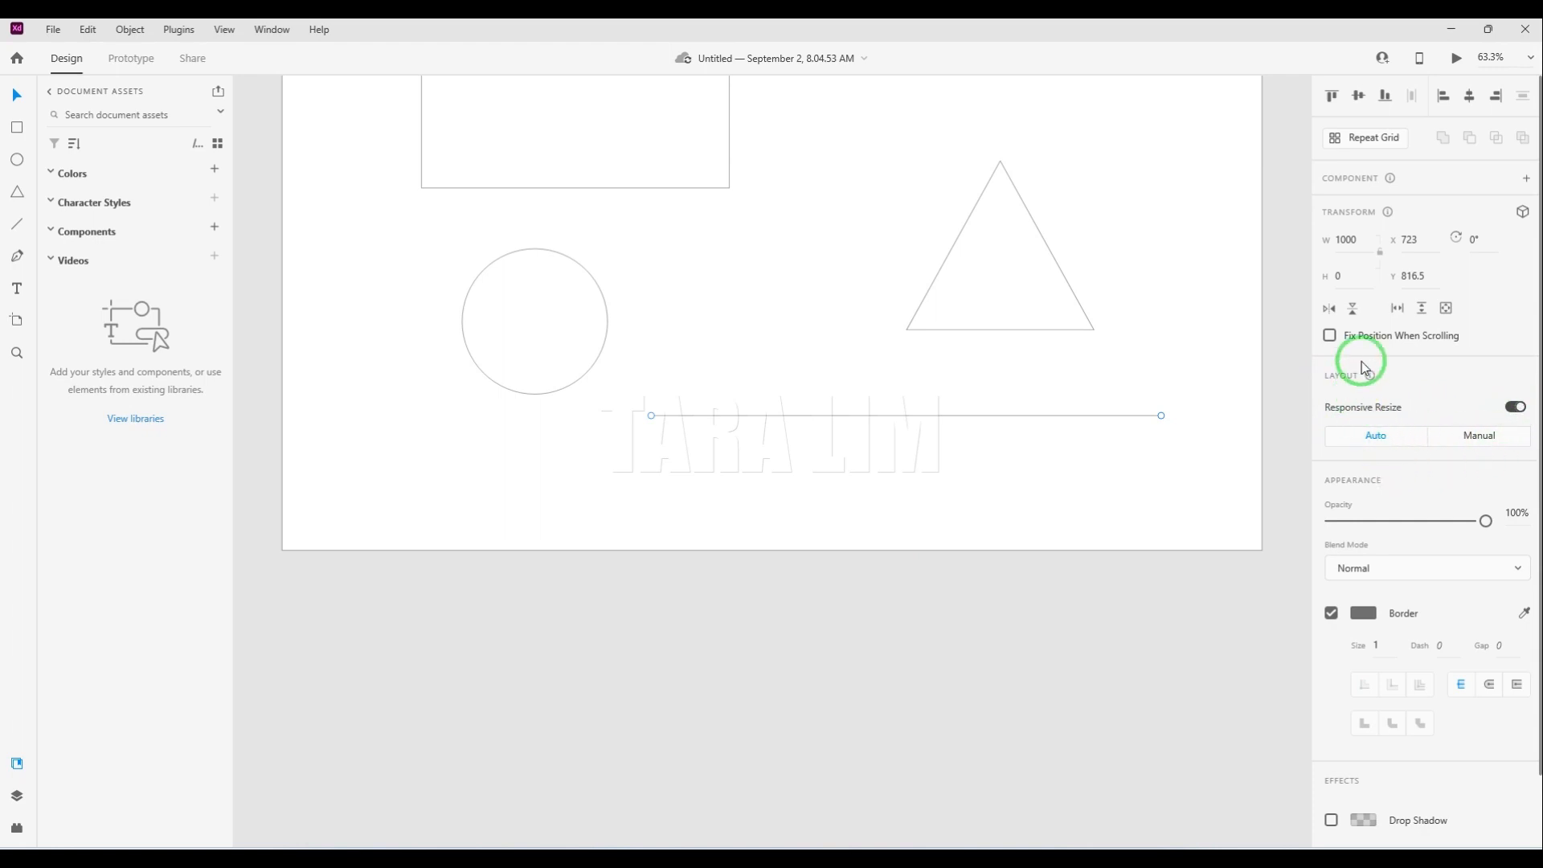
Try the line's opacity adjustment, ending at 100%, and review the available blend modes while keeping Normal.
scroll(1363, 367, "down", 2)
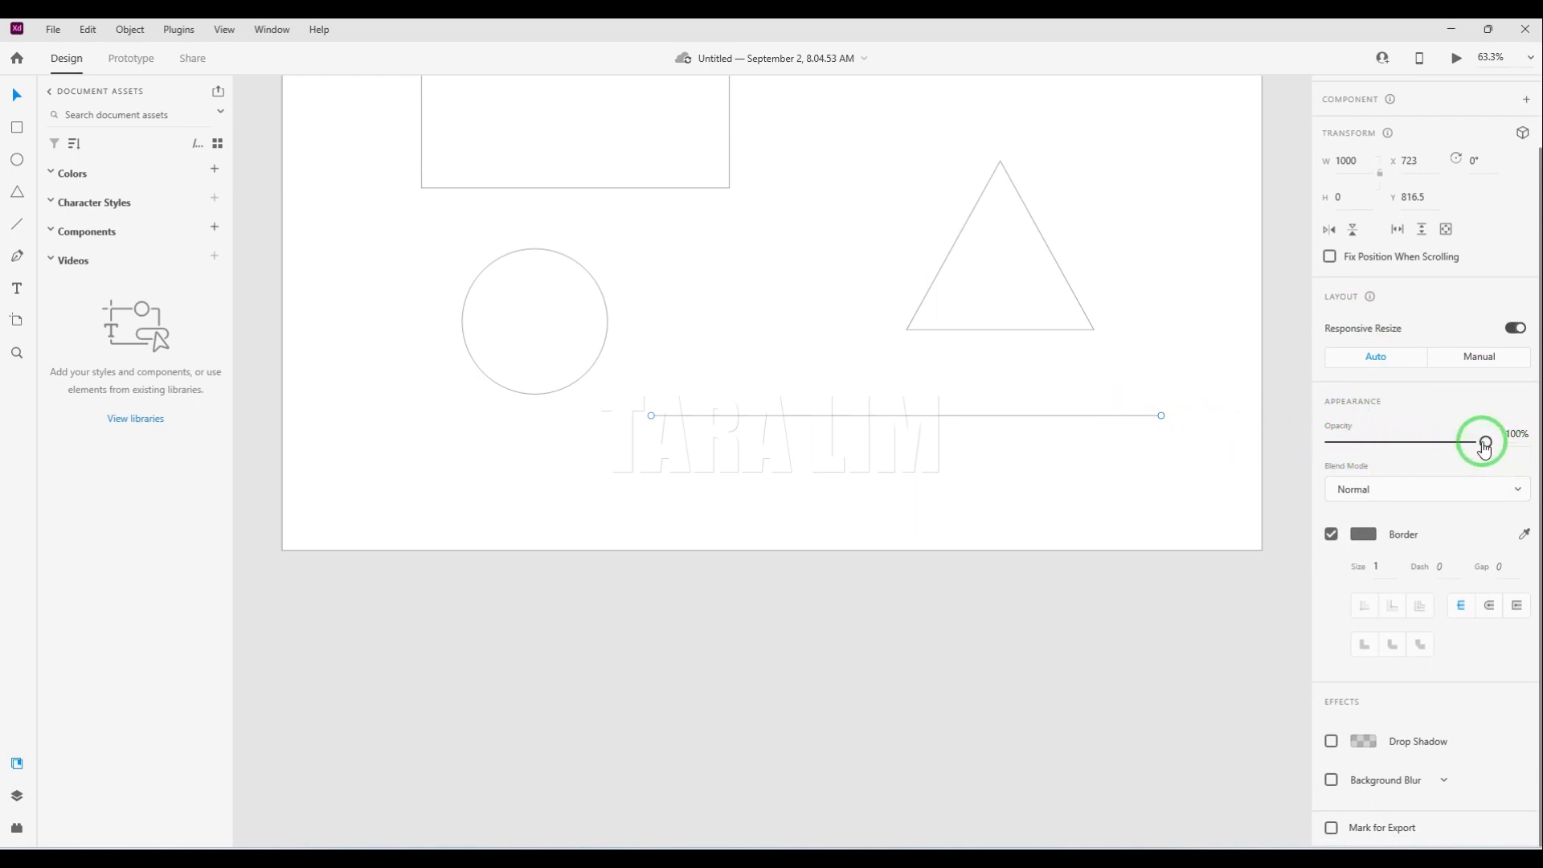
left_click_drag(1484, 447, 1537, 448)
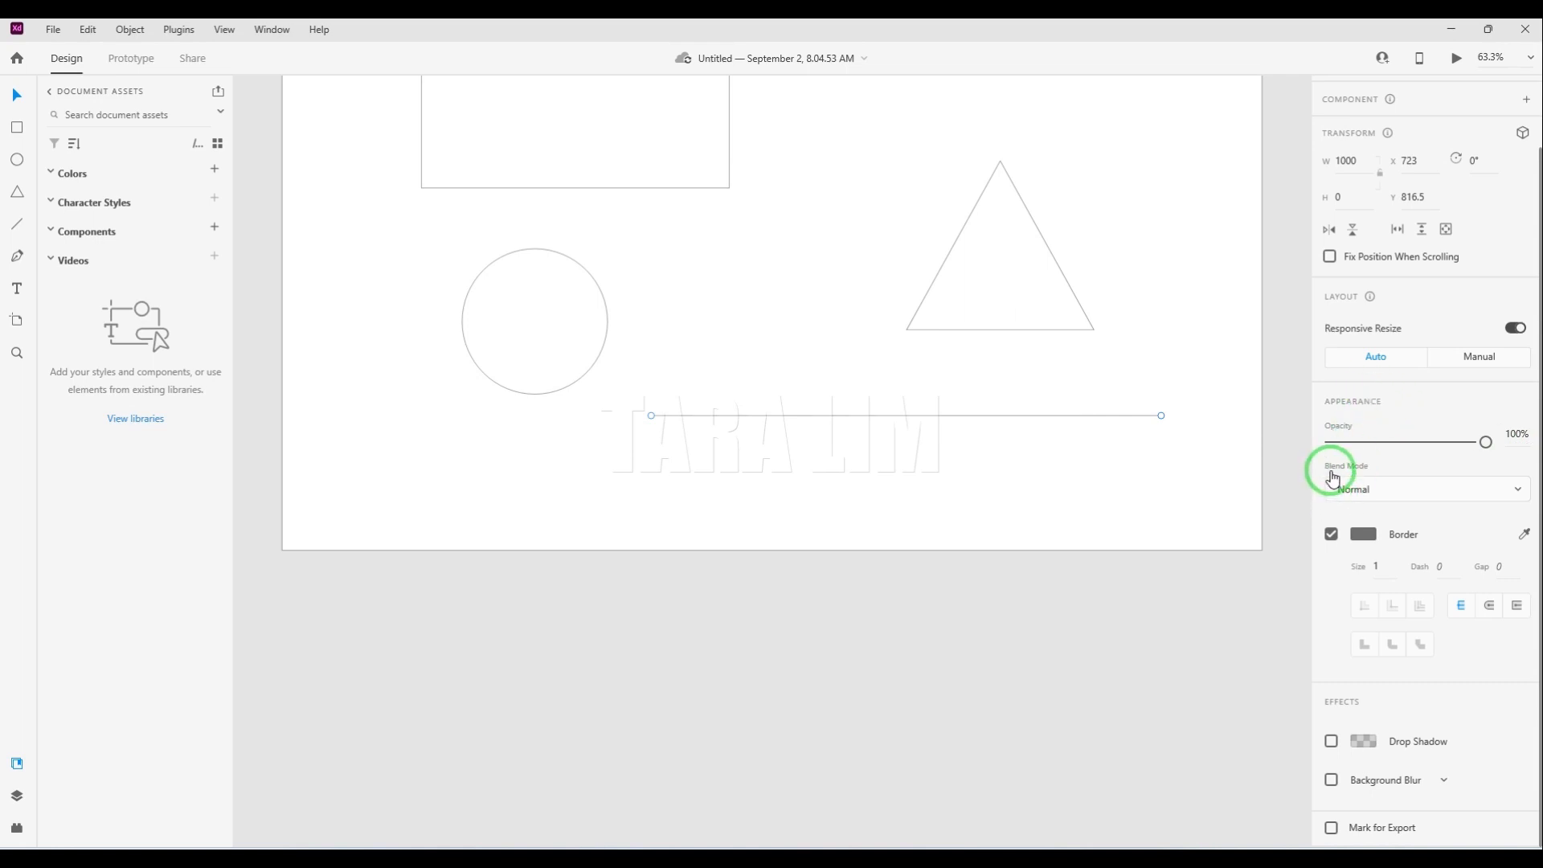
left_click(1518, 491)
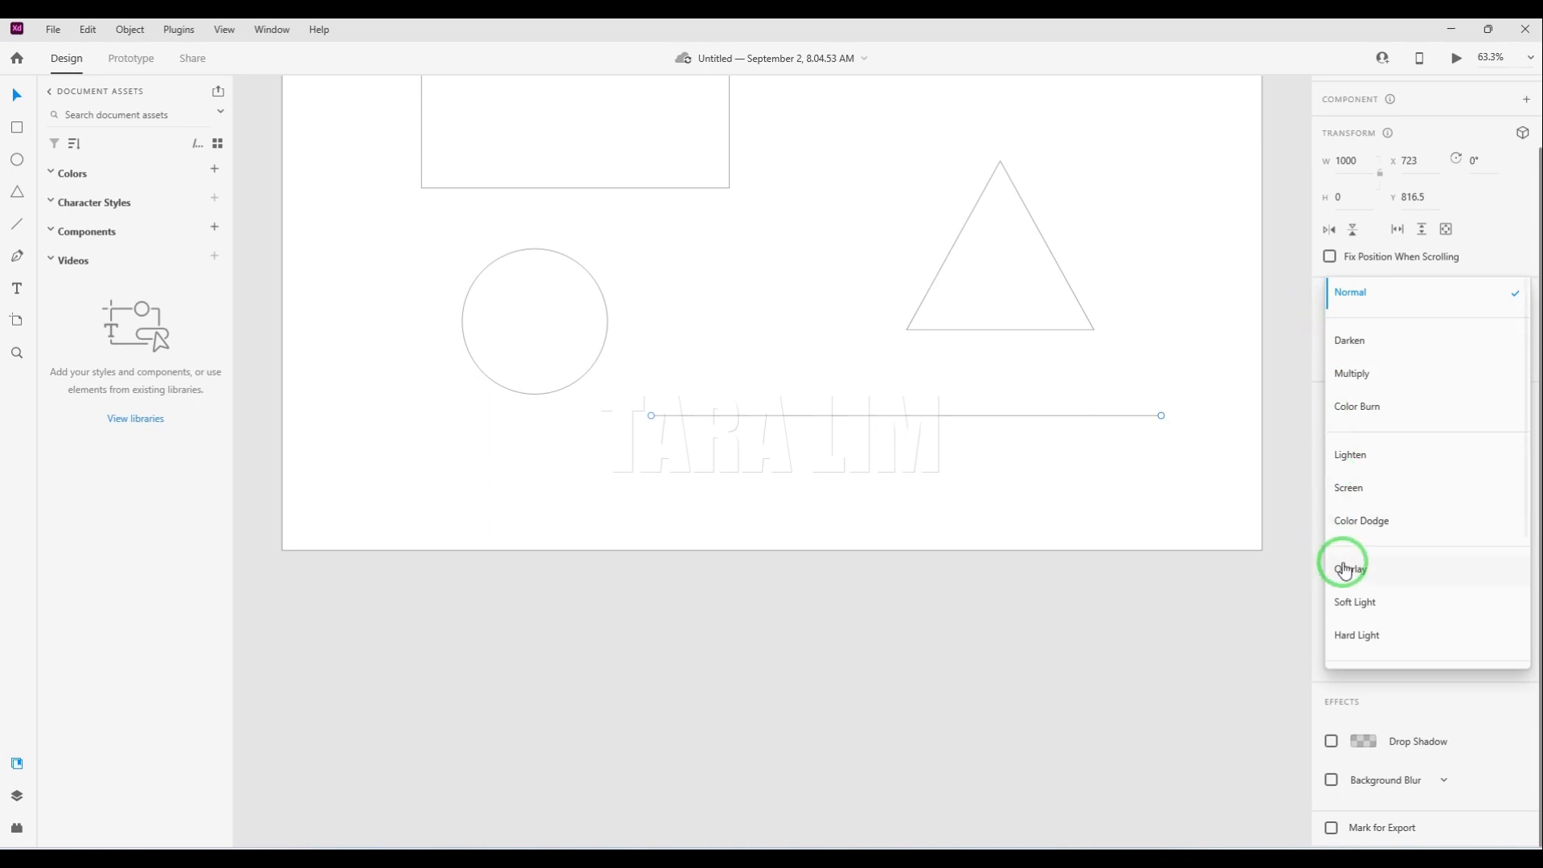
left_click(1291, 345)
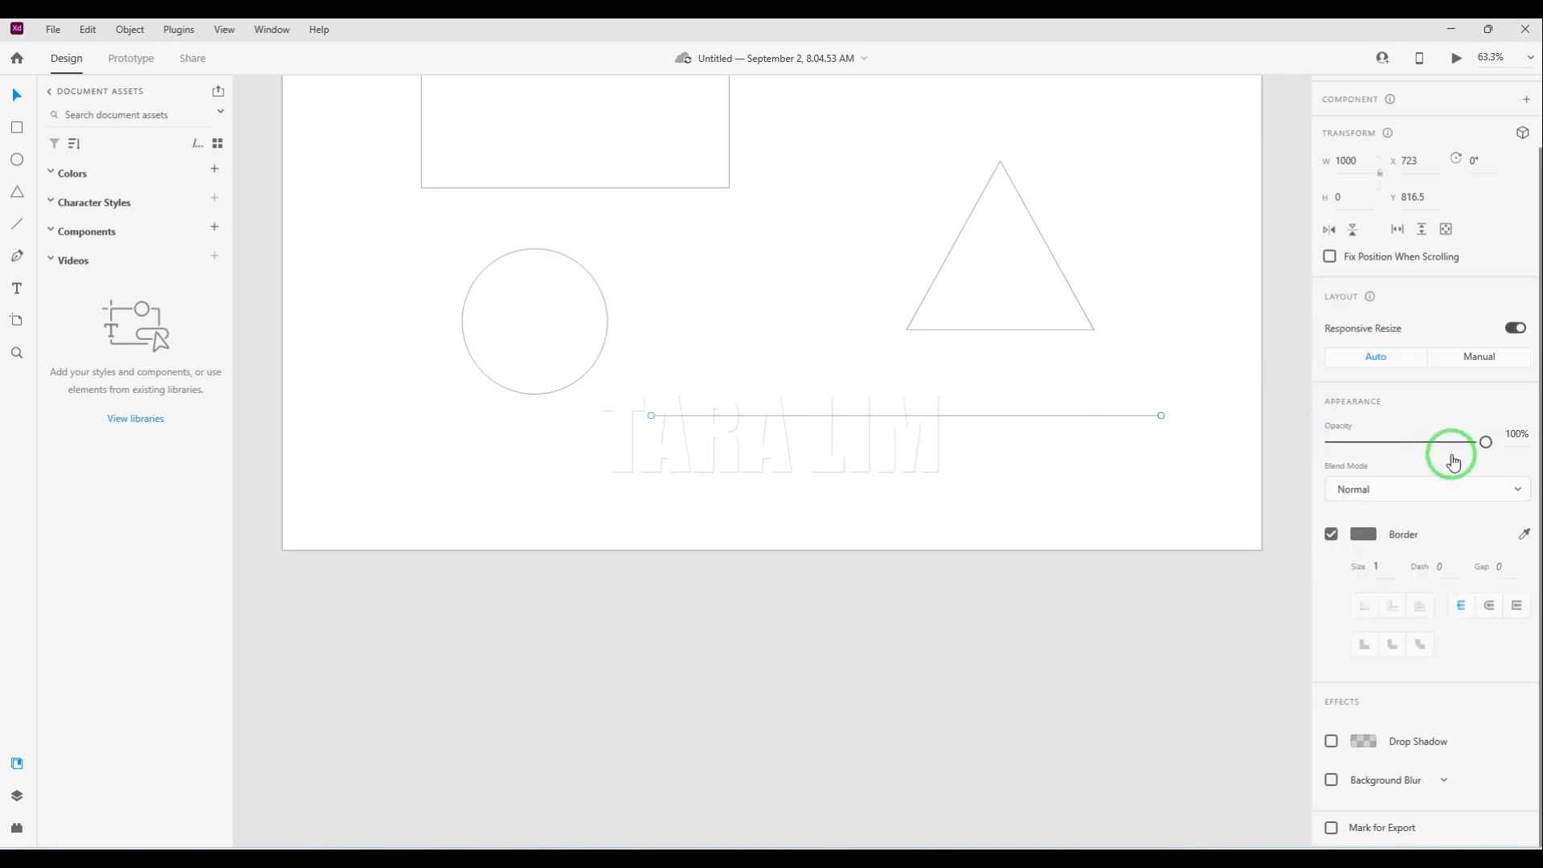
left_click(1517, 492)
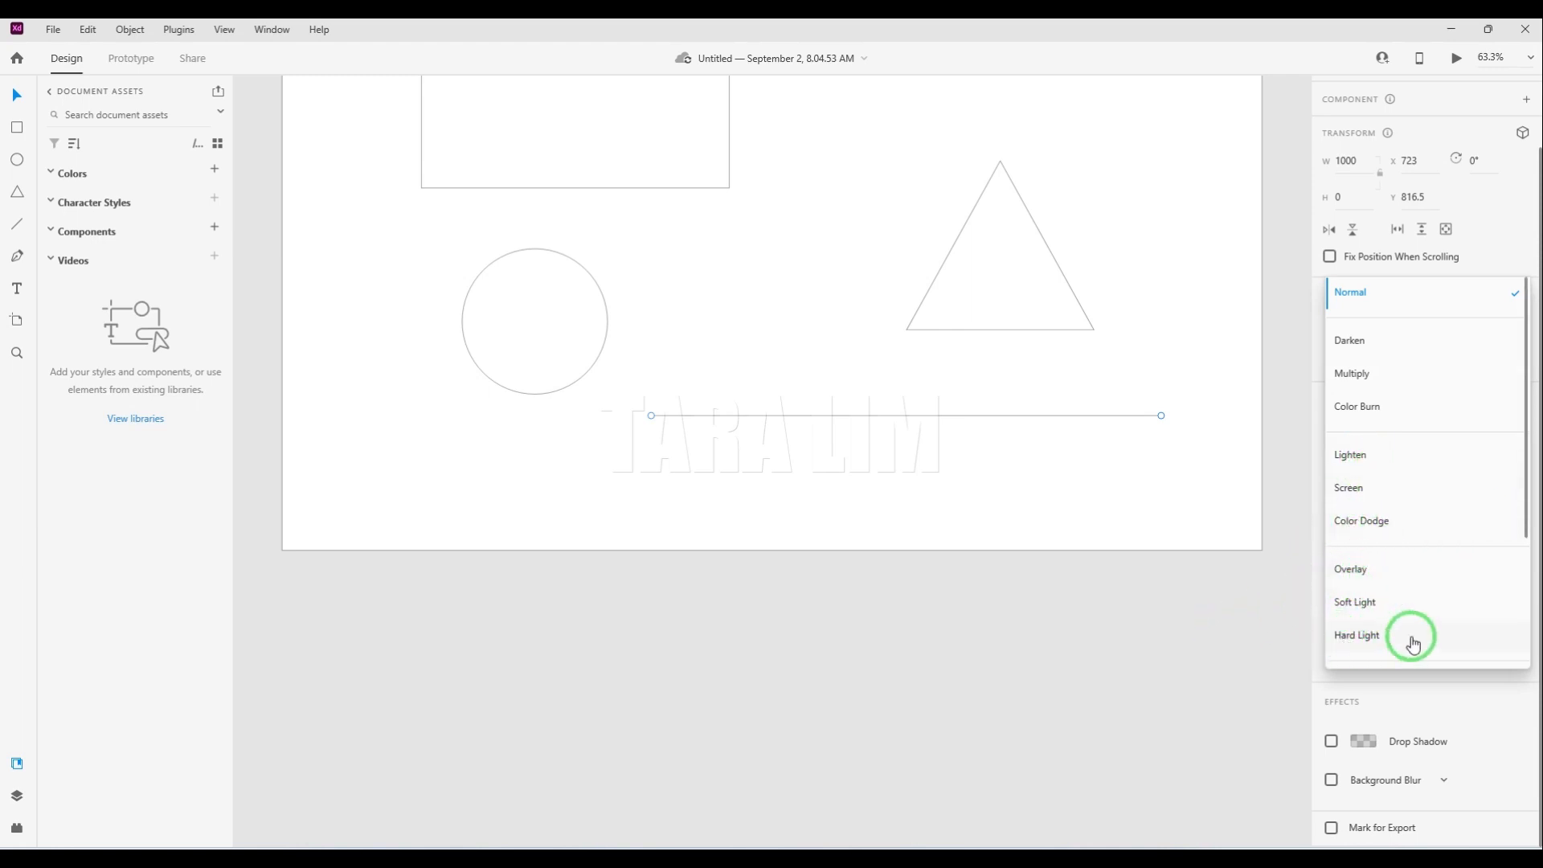
left_click(1284, 247)
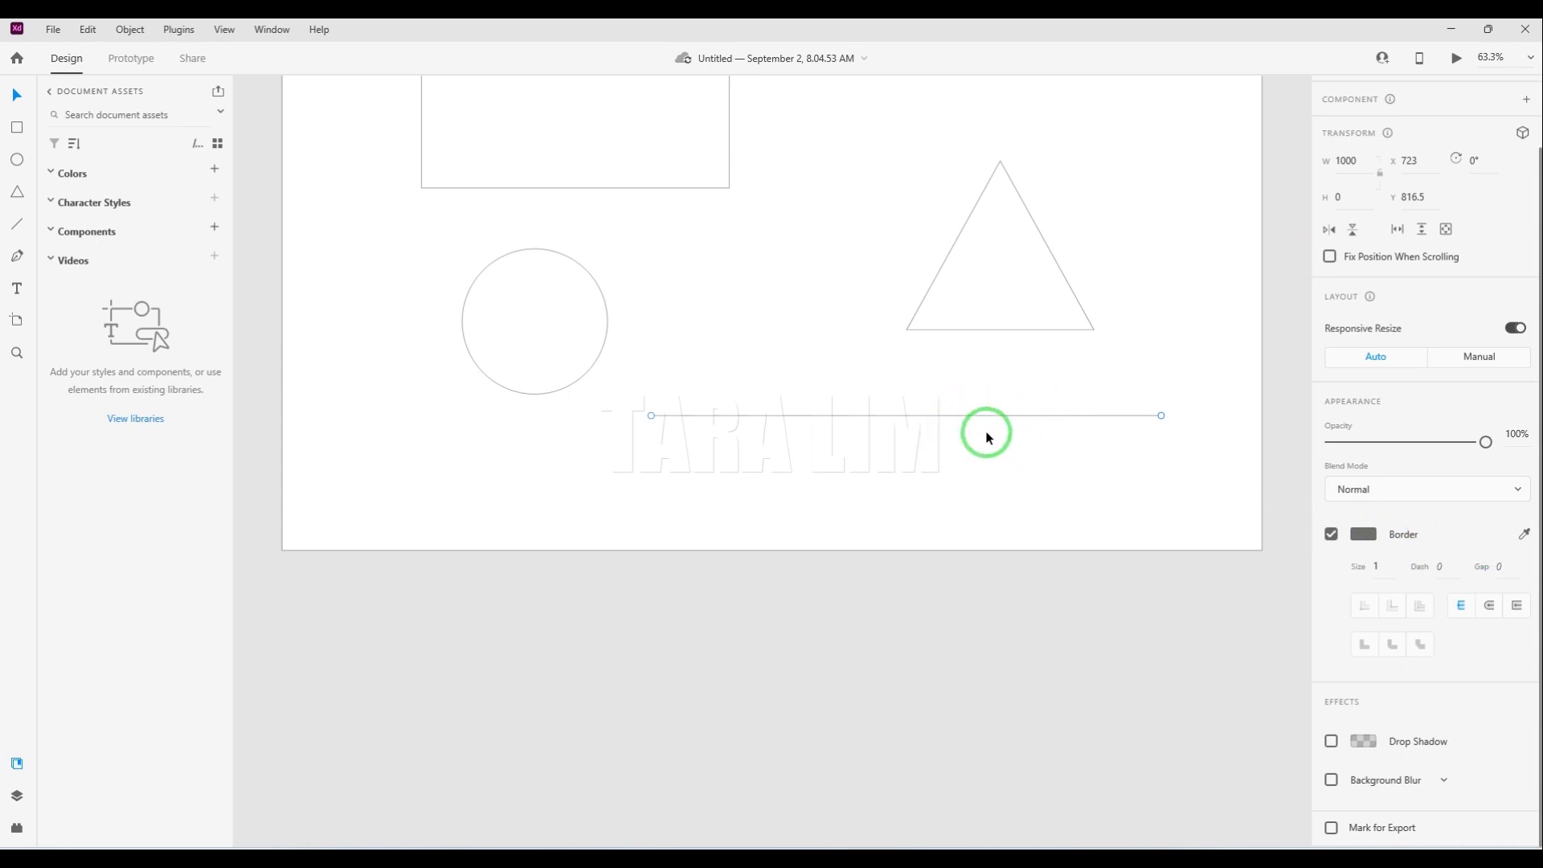
Hide the horizontal line's border and turn it back on.
left_click(1331, 534)
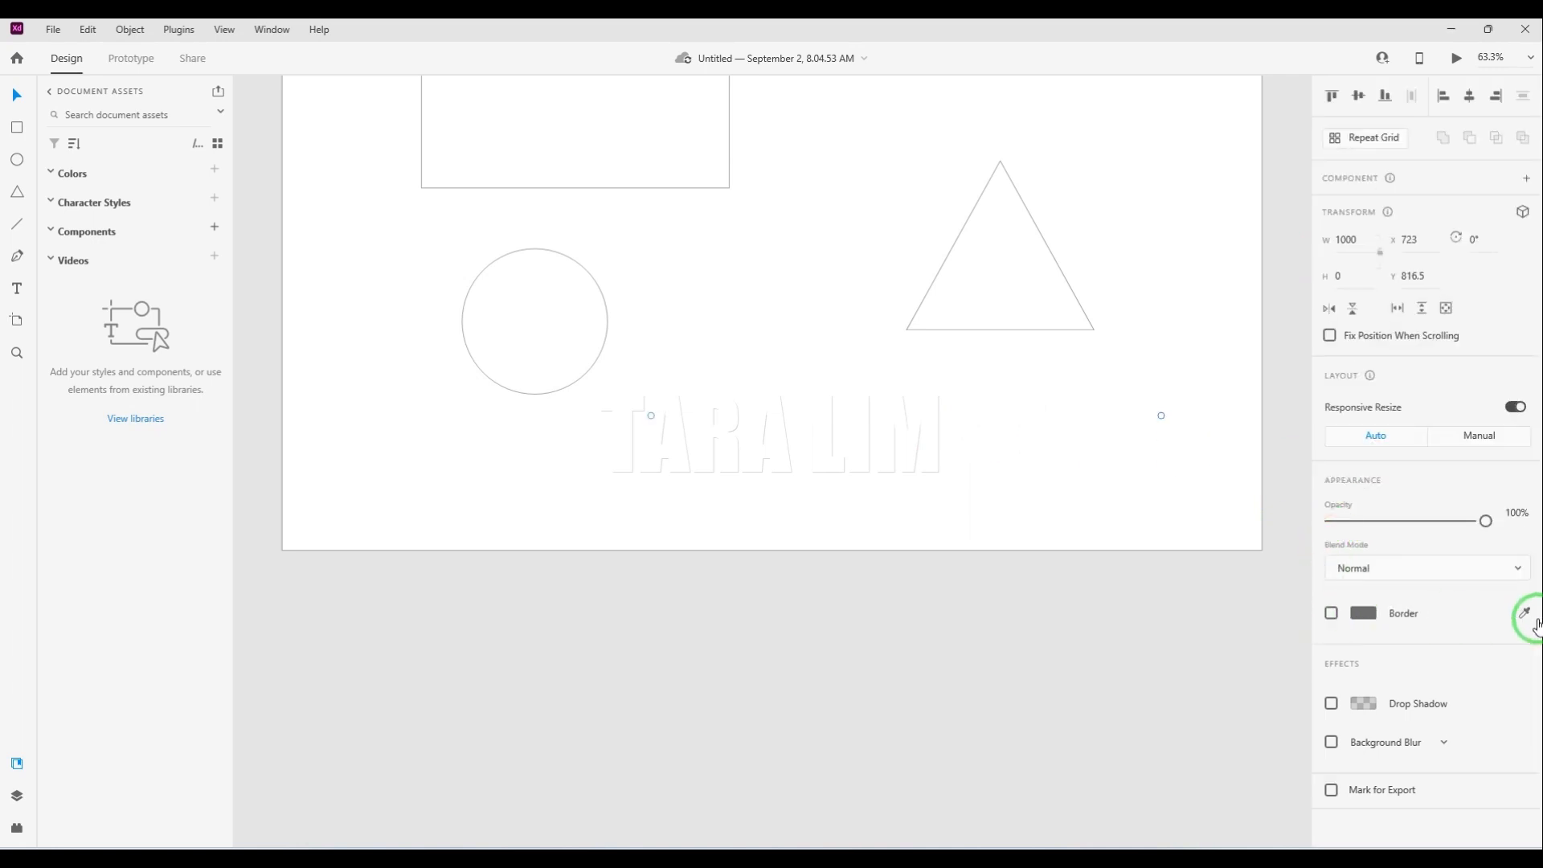
left_click(1331, 614)
scroll(1439, 591, "down", 2)
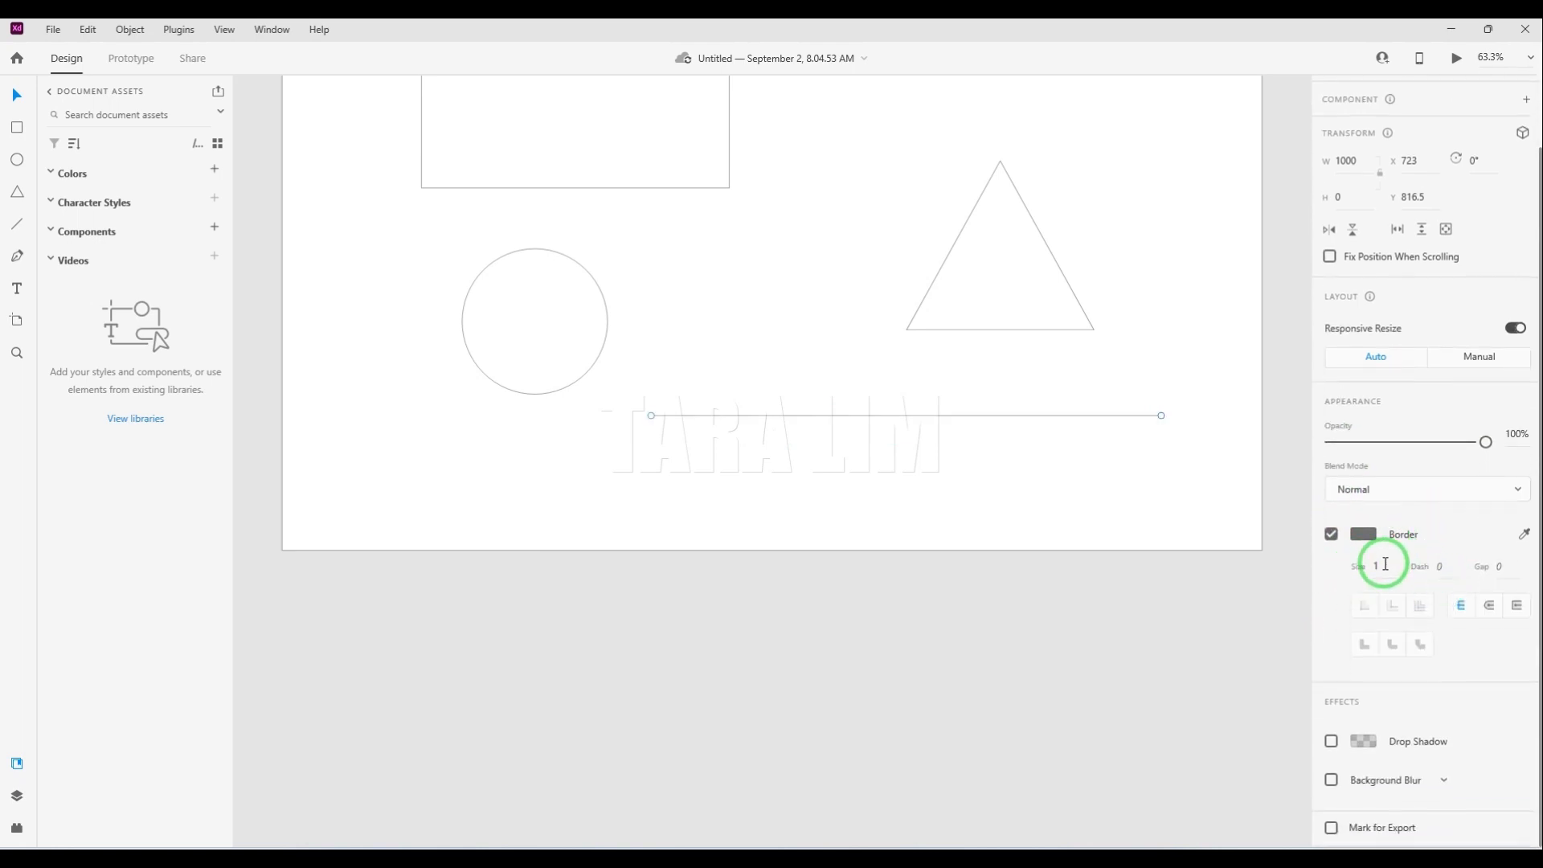
Set the horizontal line's border size to 20.
left_click(1359, 564)
type("20")
key("Return")
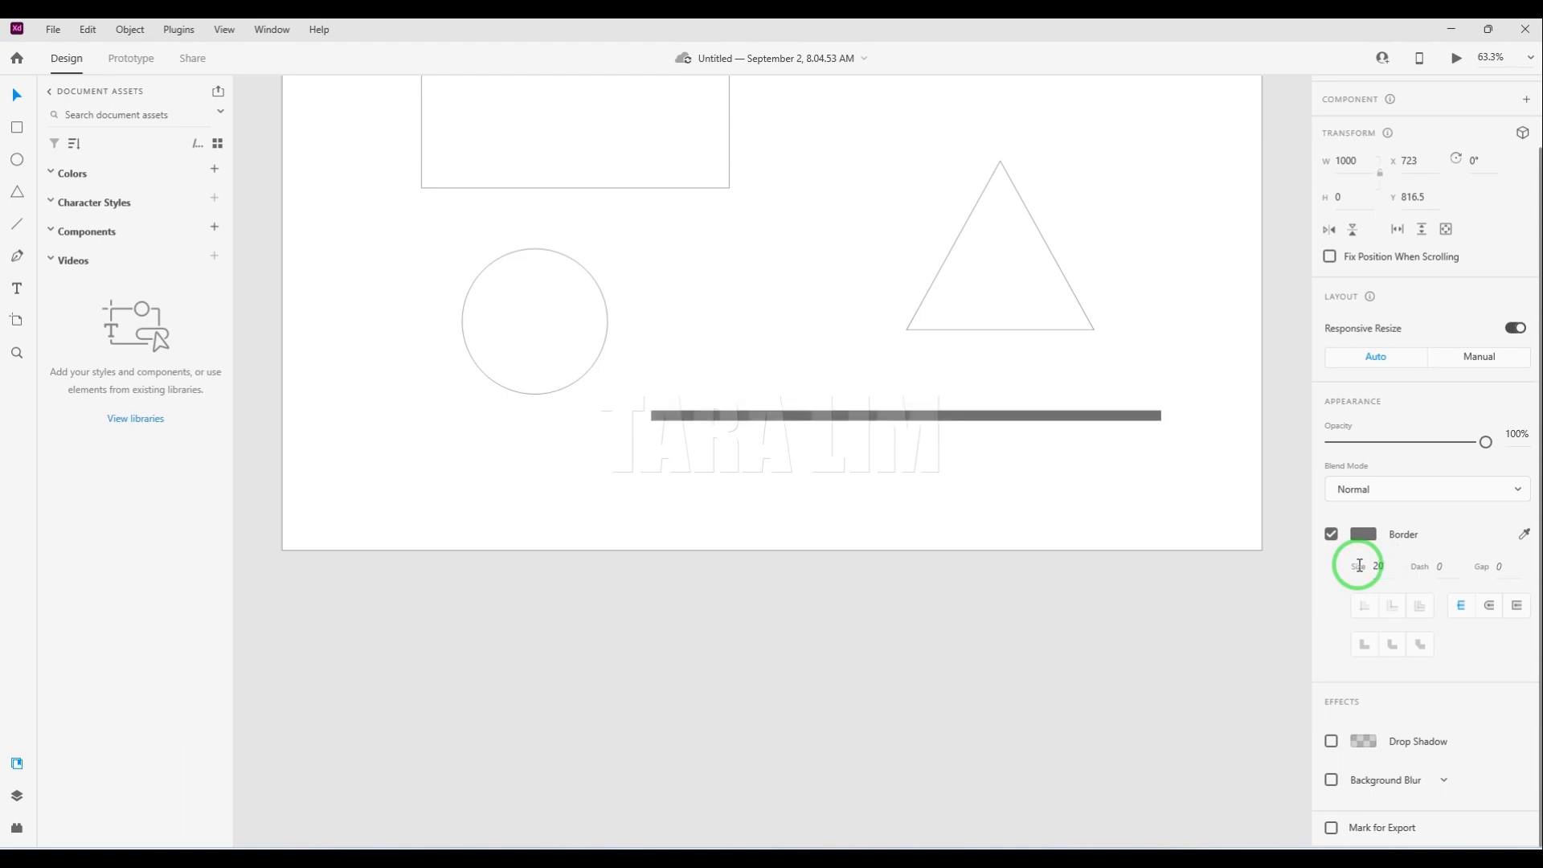
scroll(1204, 408, "up", 4)
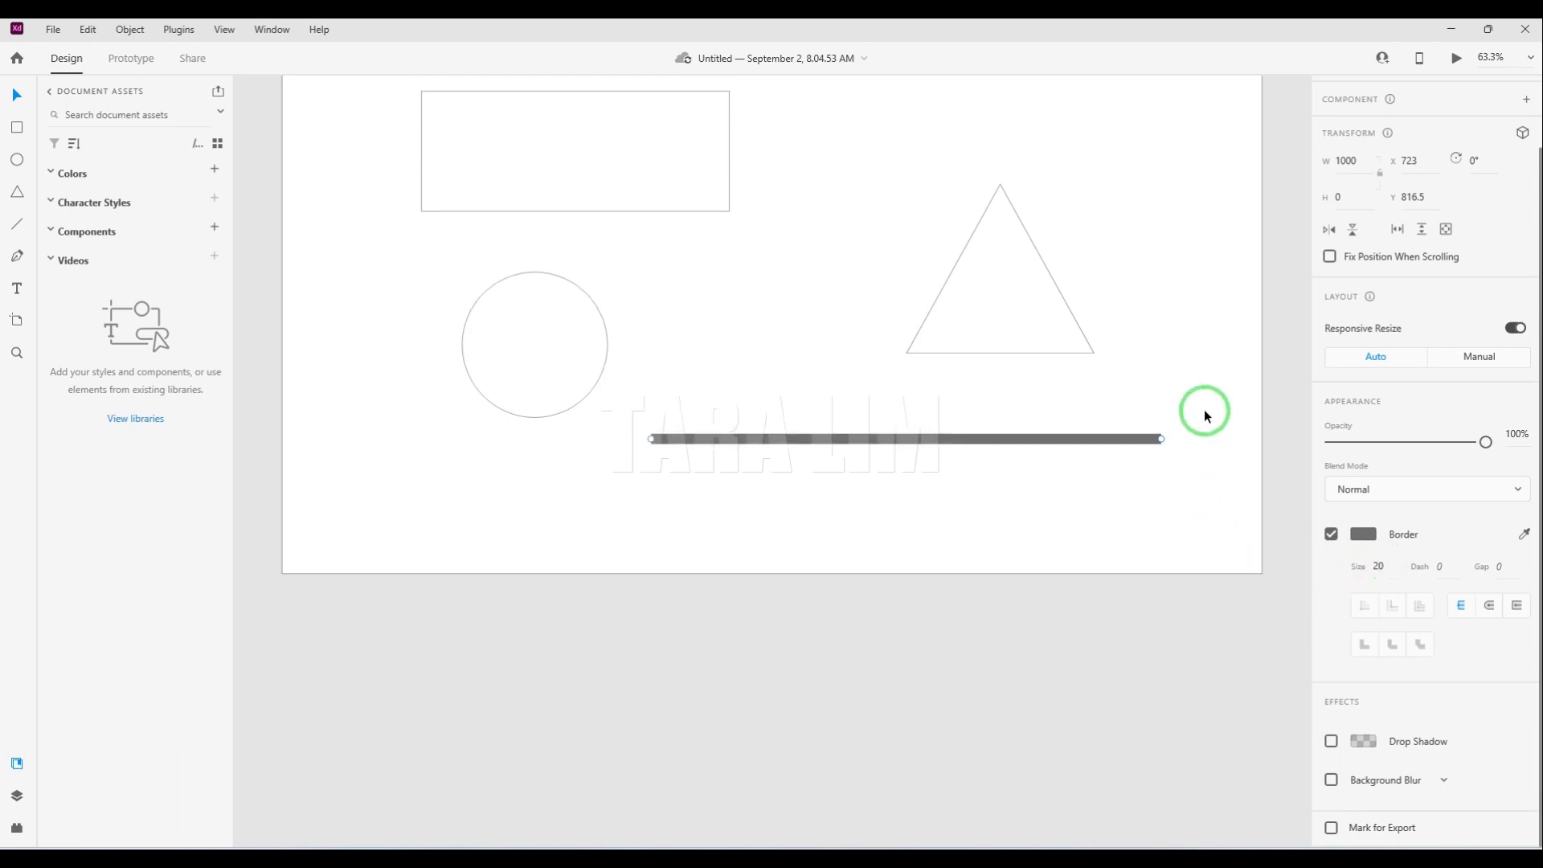
scroll(1195, 527, "down", 2)
scroll(1186, 508, "up", 2)
scroll(1184, 505, "up", 3)
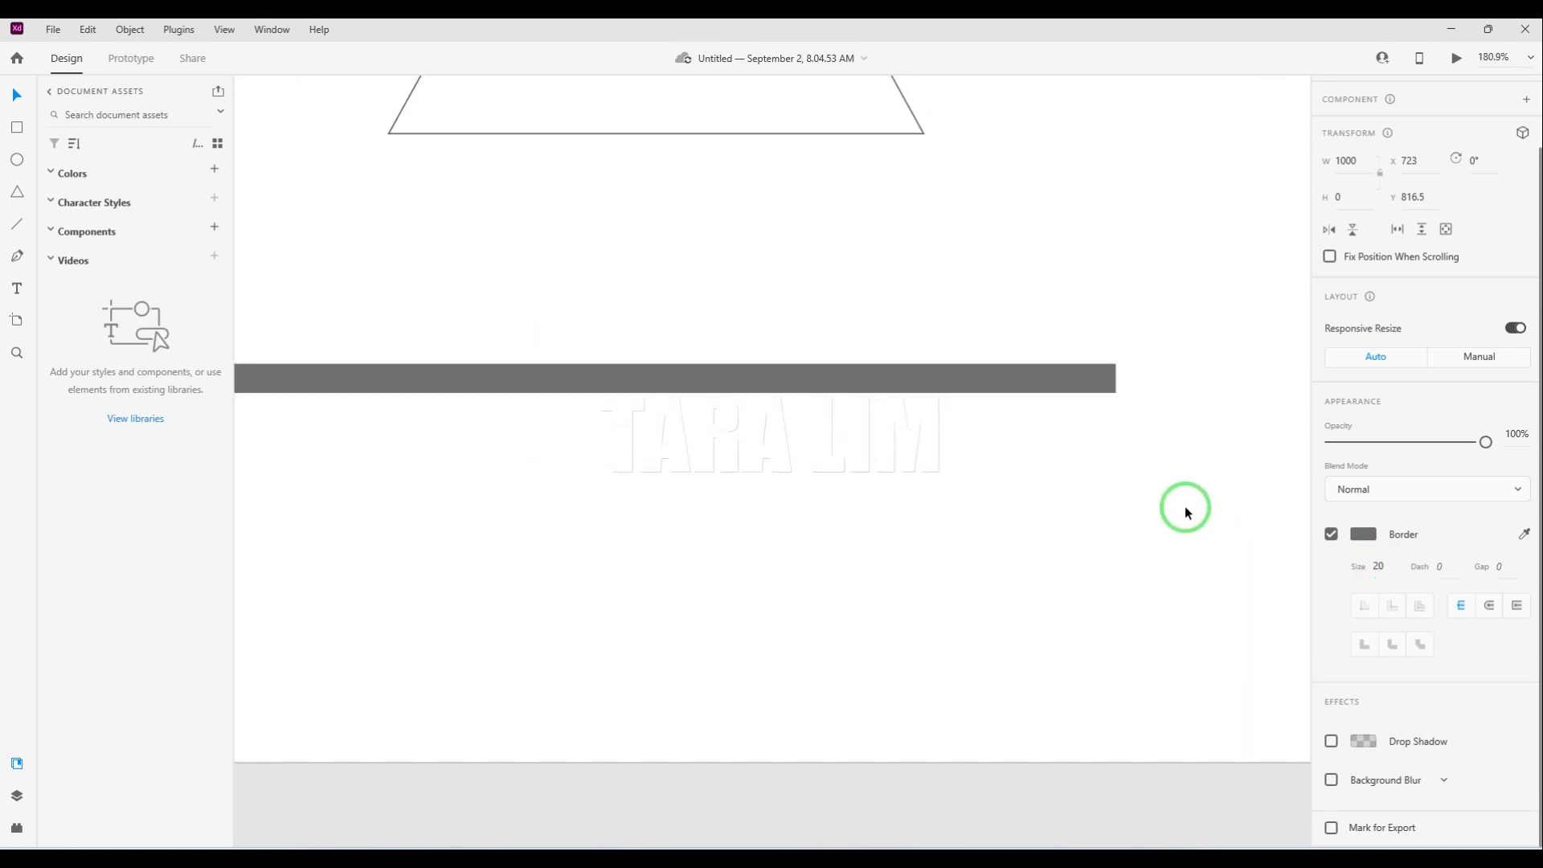
scroll(1133, 458, "up", 1)
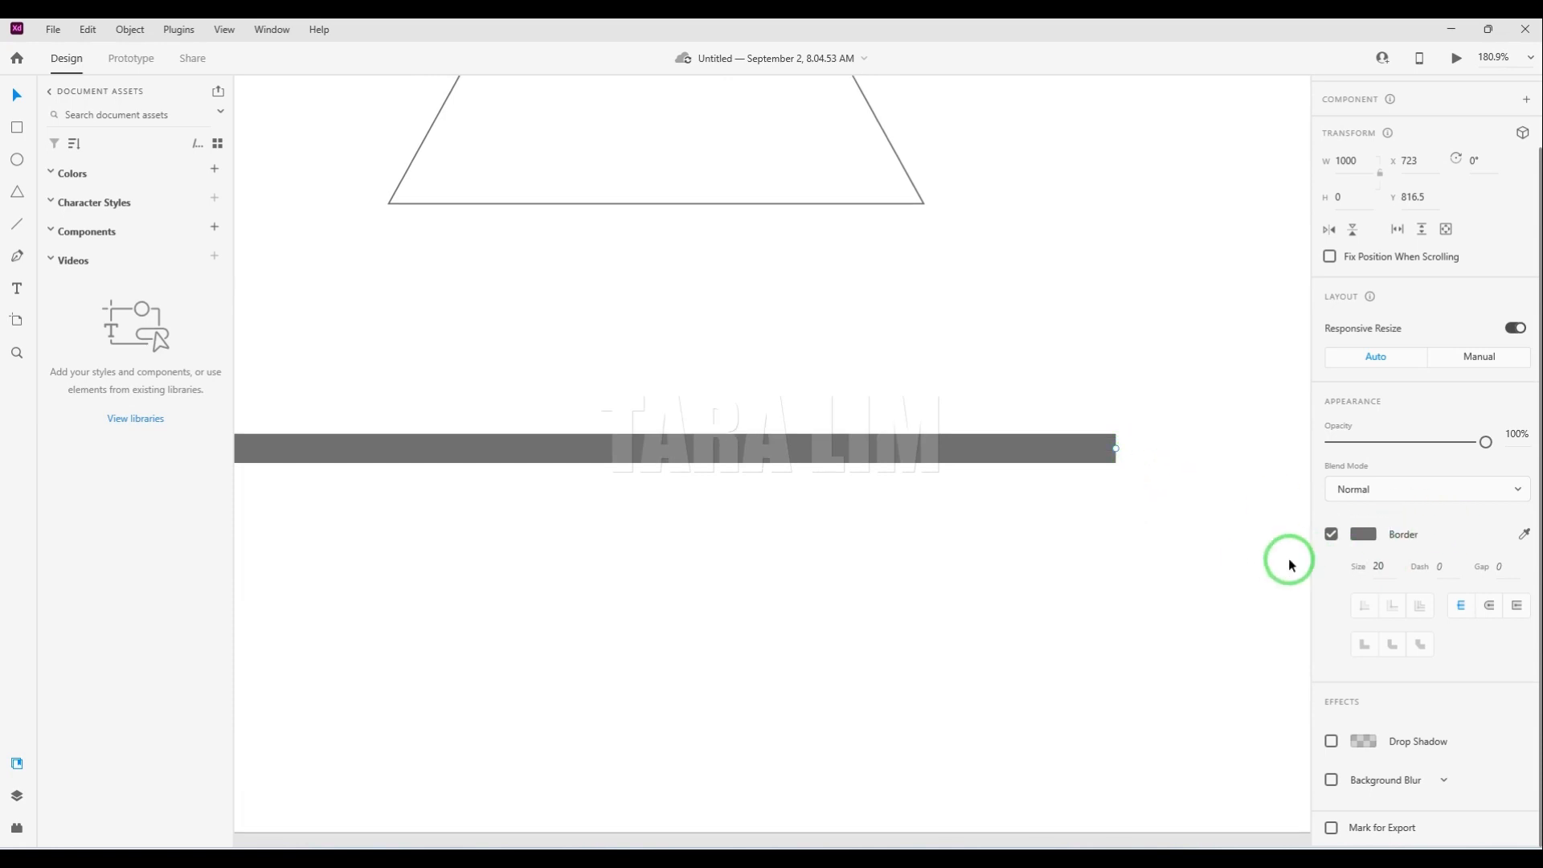
Try dash values of 15 and 20 on the horizontal line's border, ending at dash 0.
left_click(1432, 565)
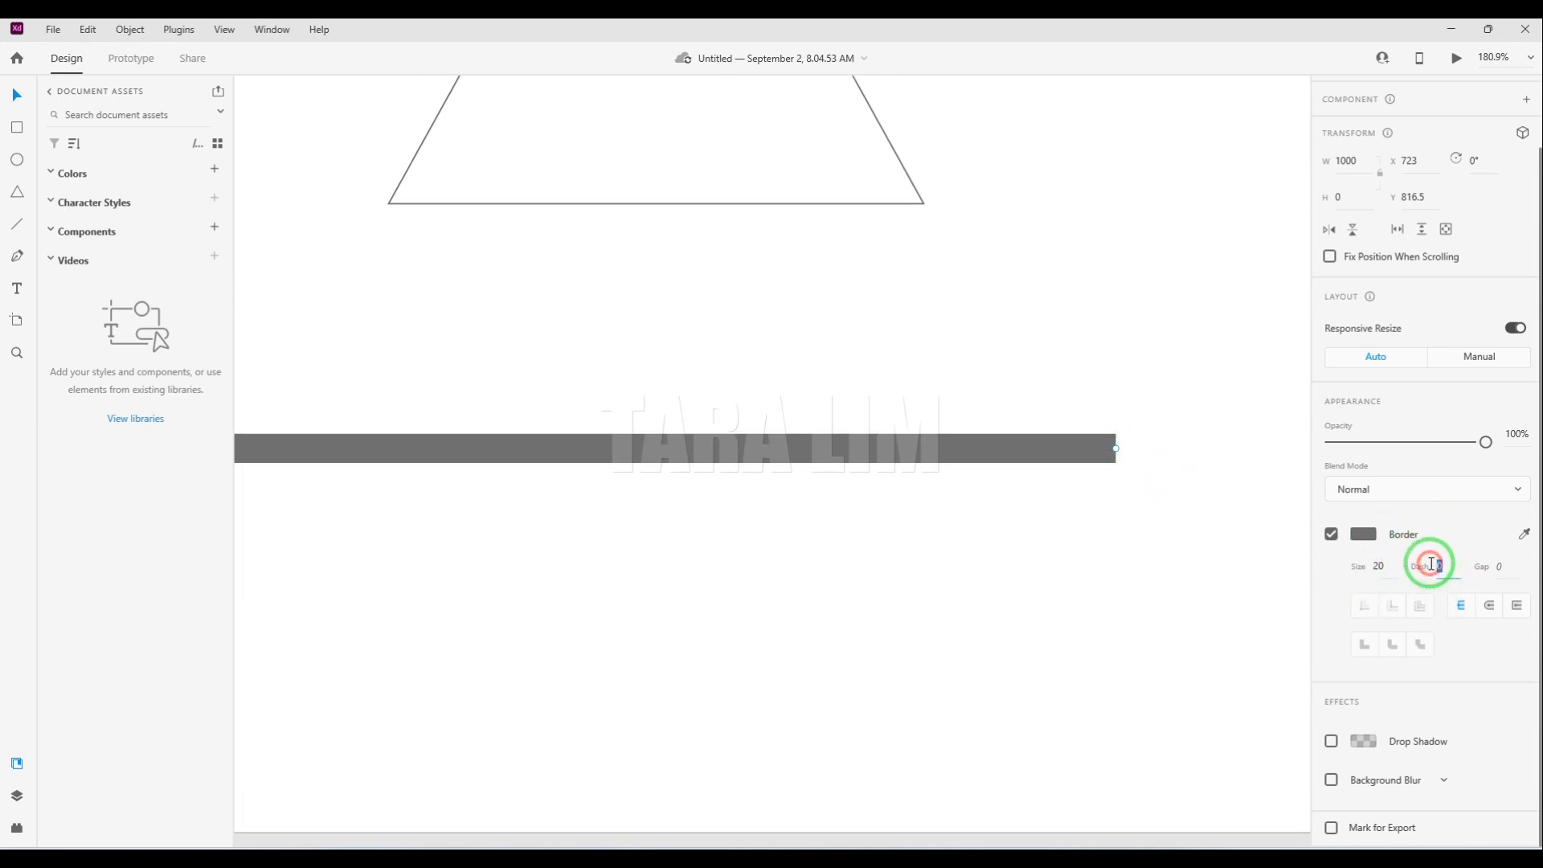
key("Return")
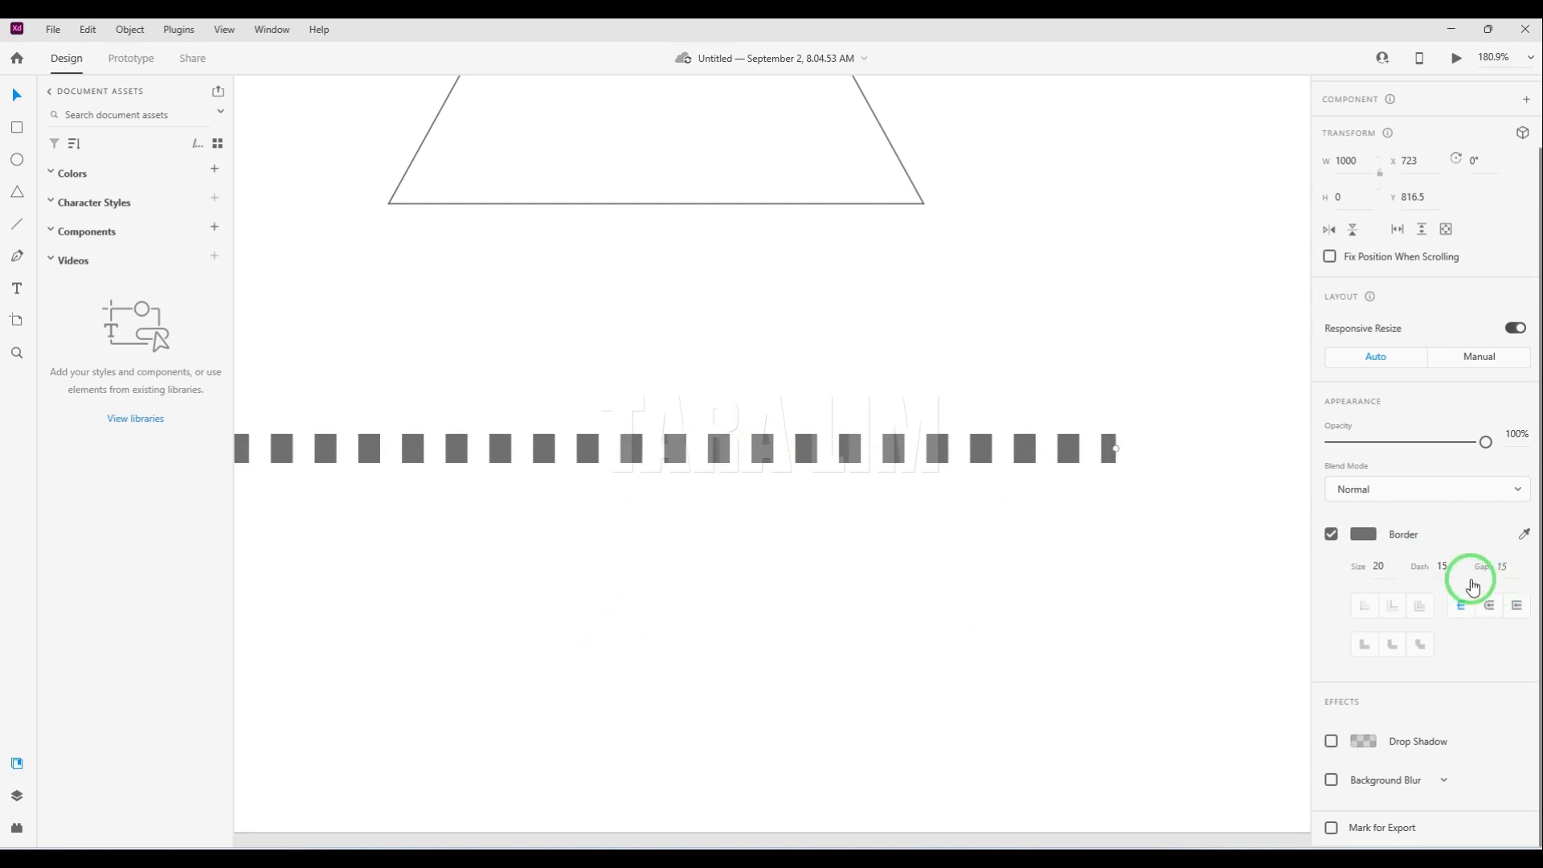
left_click(1431, 565)
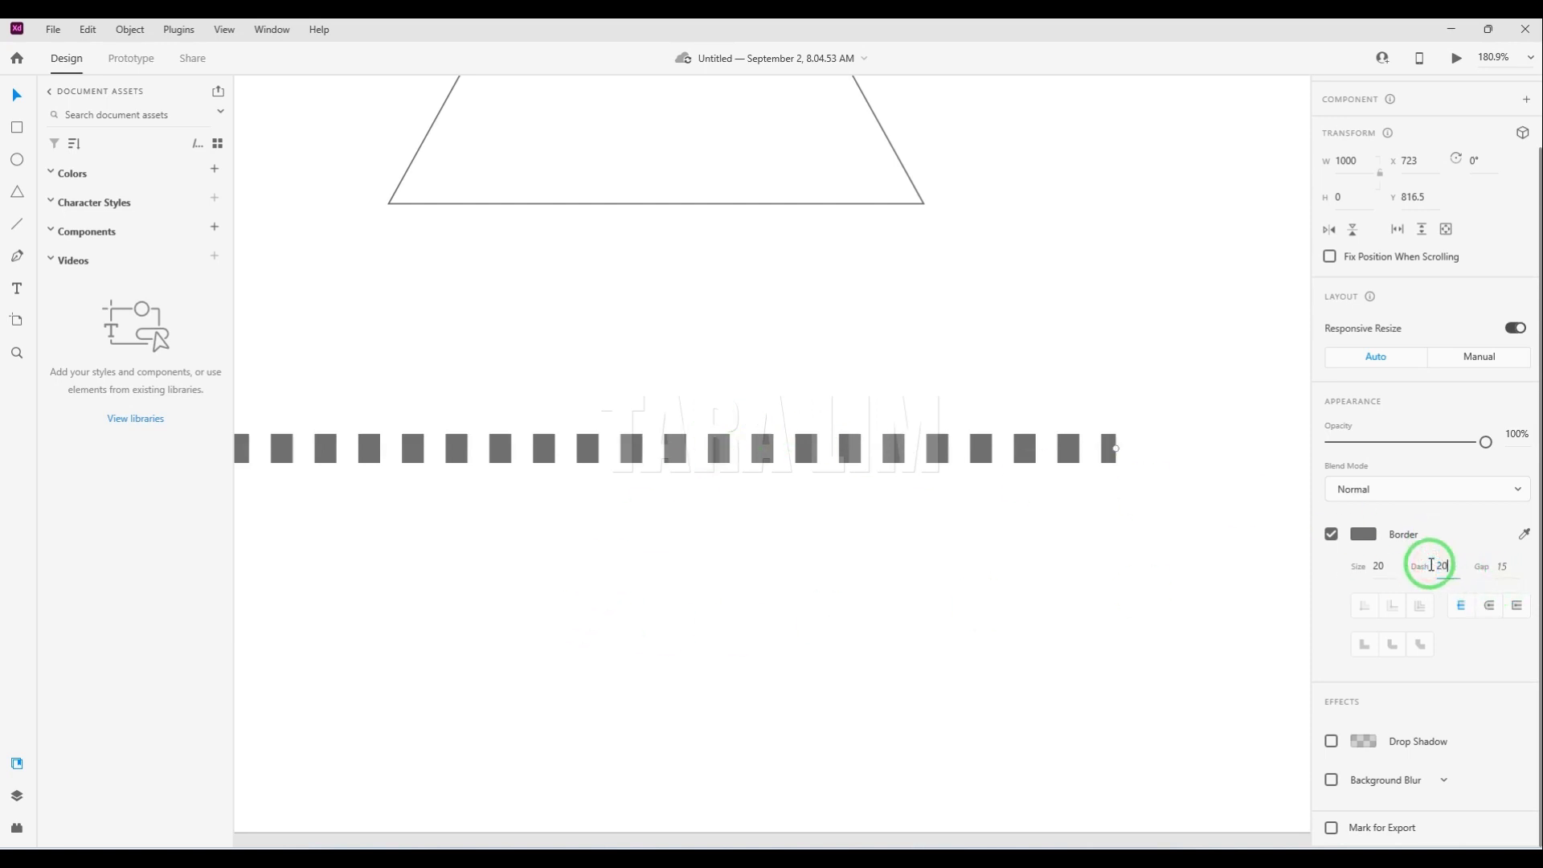
key("Return")
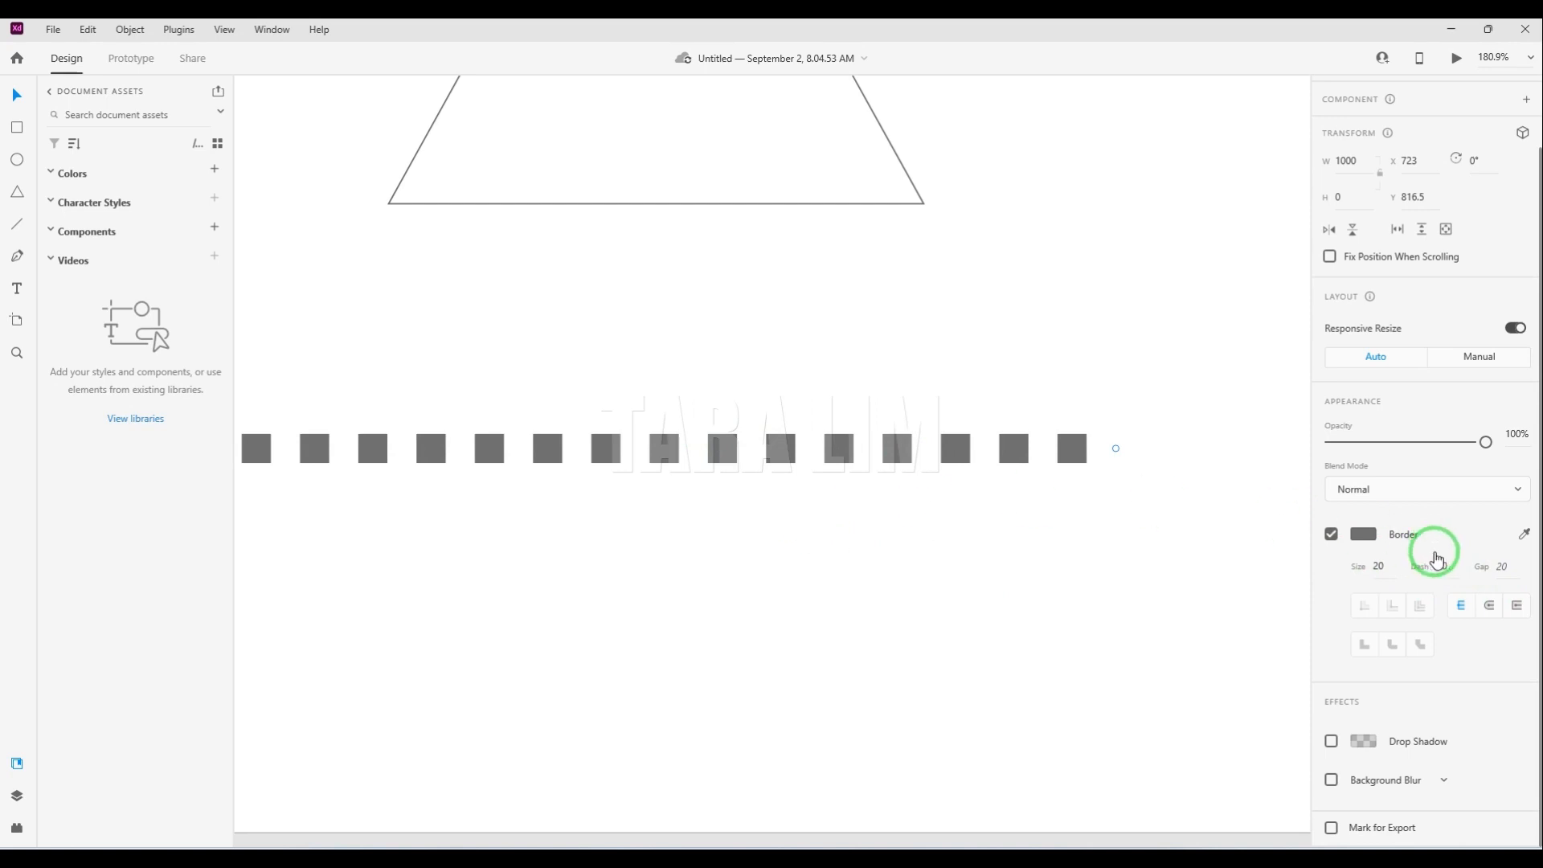
left_click(1429, 568)
key("Return")
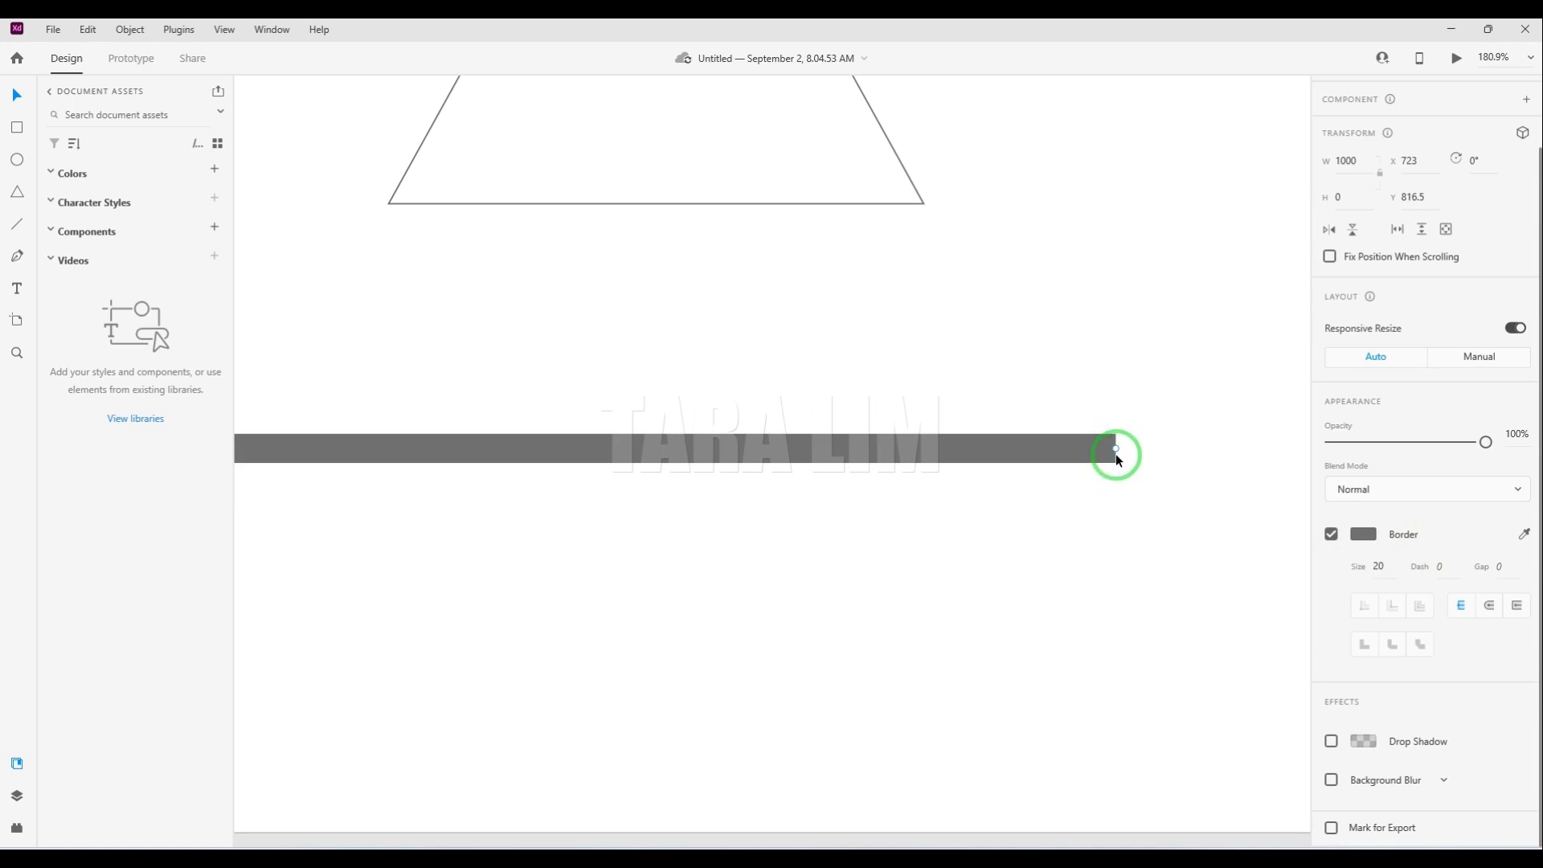
Try the round cap and the projecting cap on the line's ends, returning to the original flat cap.
left_click(1492, 609)
scroll(1130, 460, "up", 1)
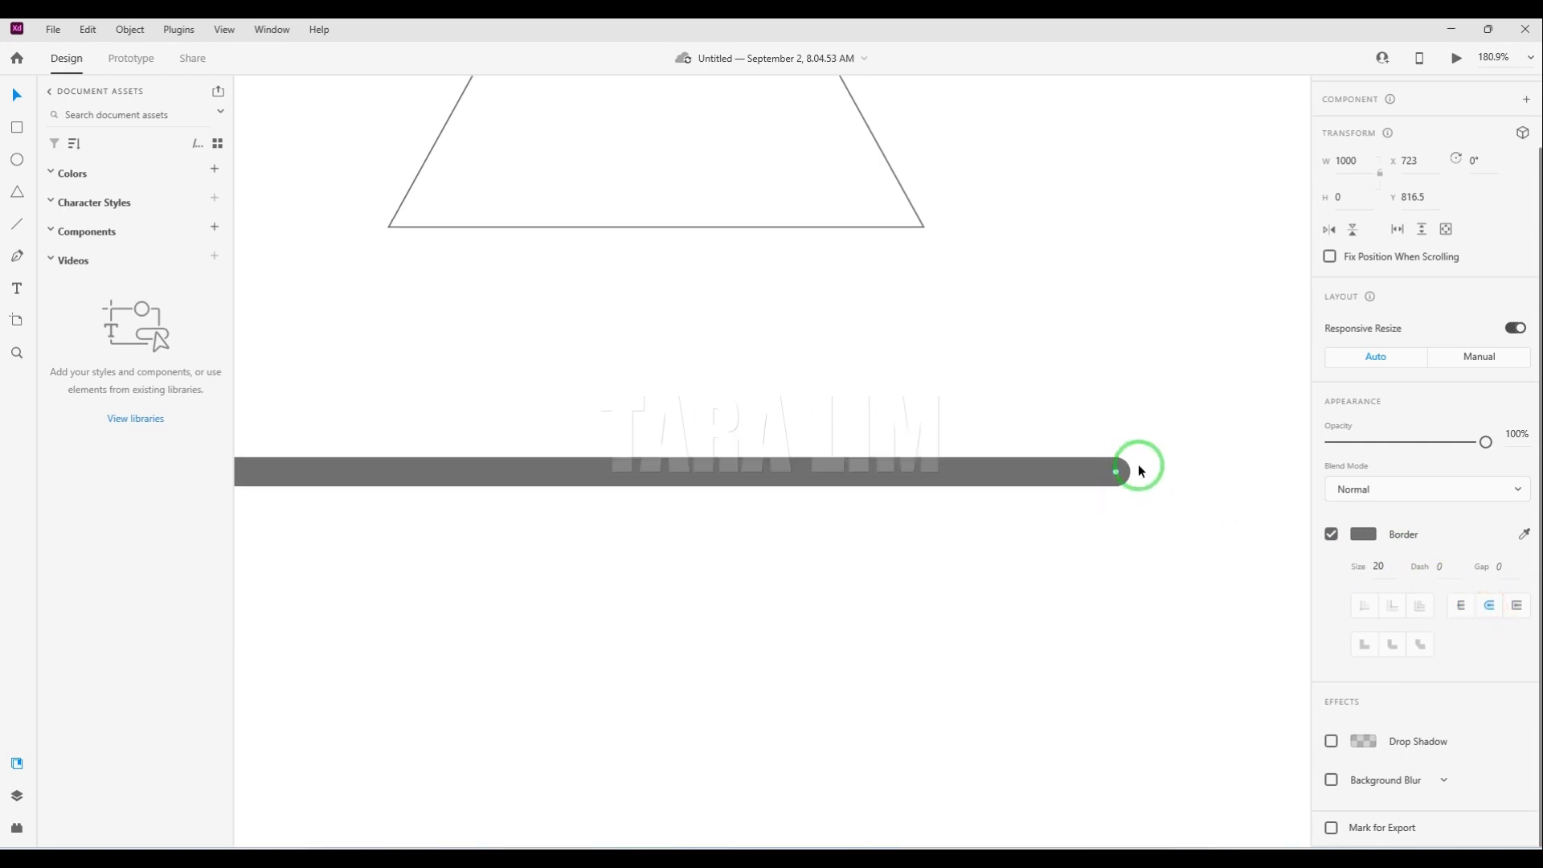
scroll(1142, 471, "up", 5)
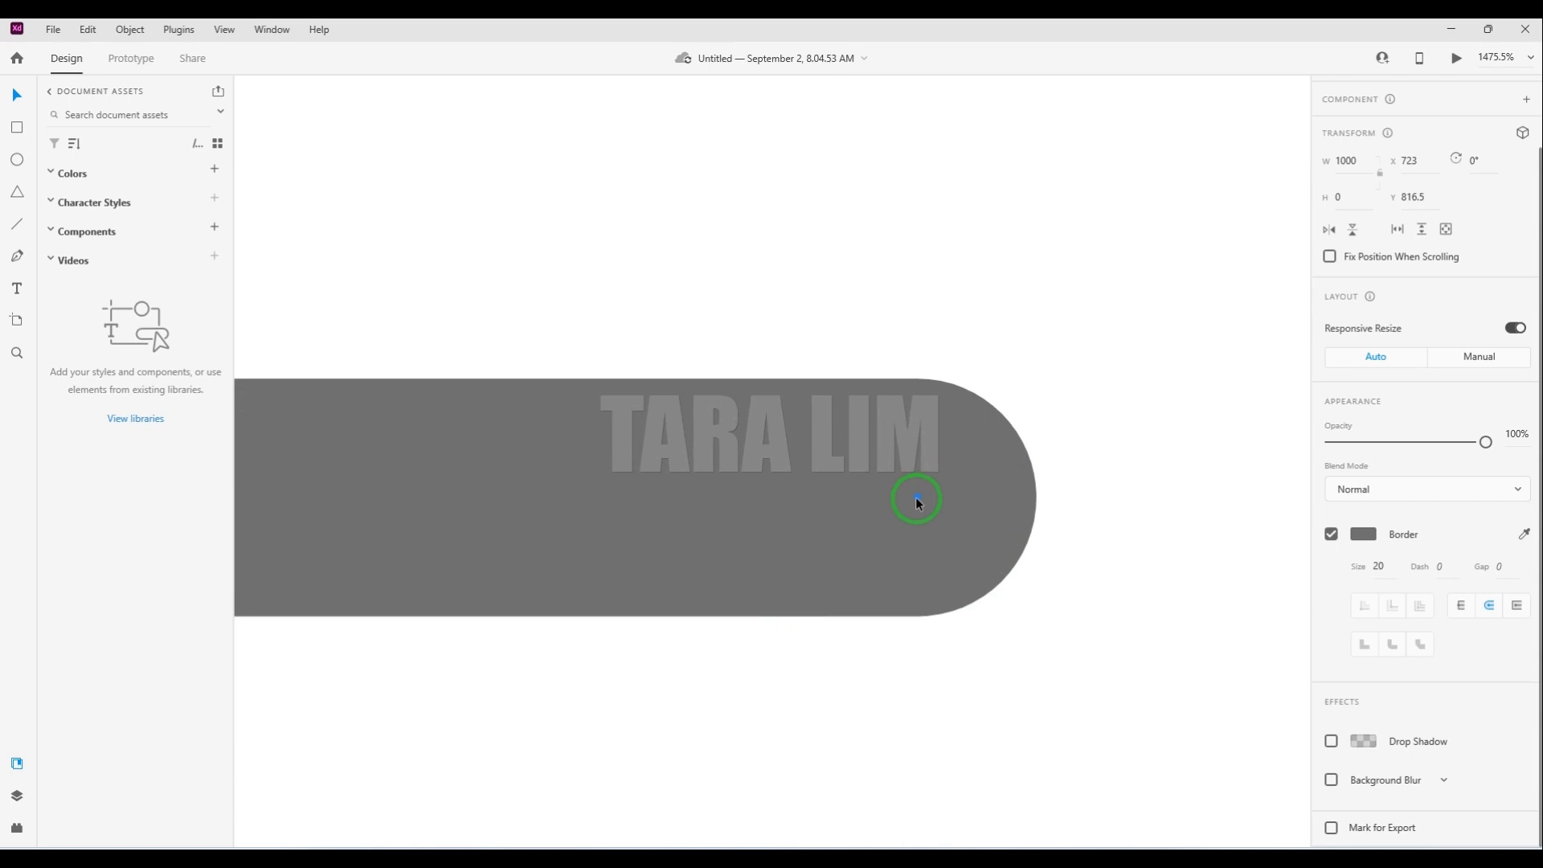
left_click(1517, 608)
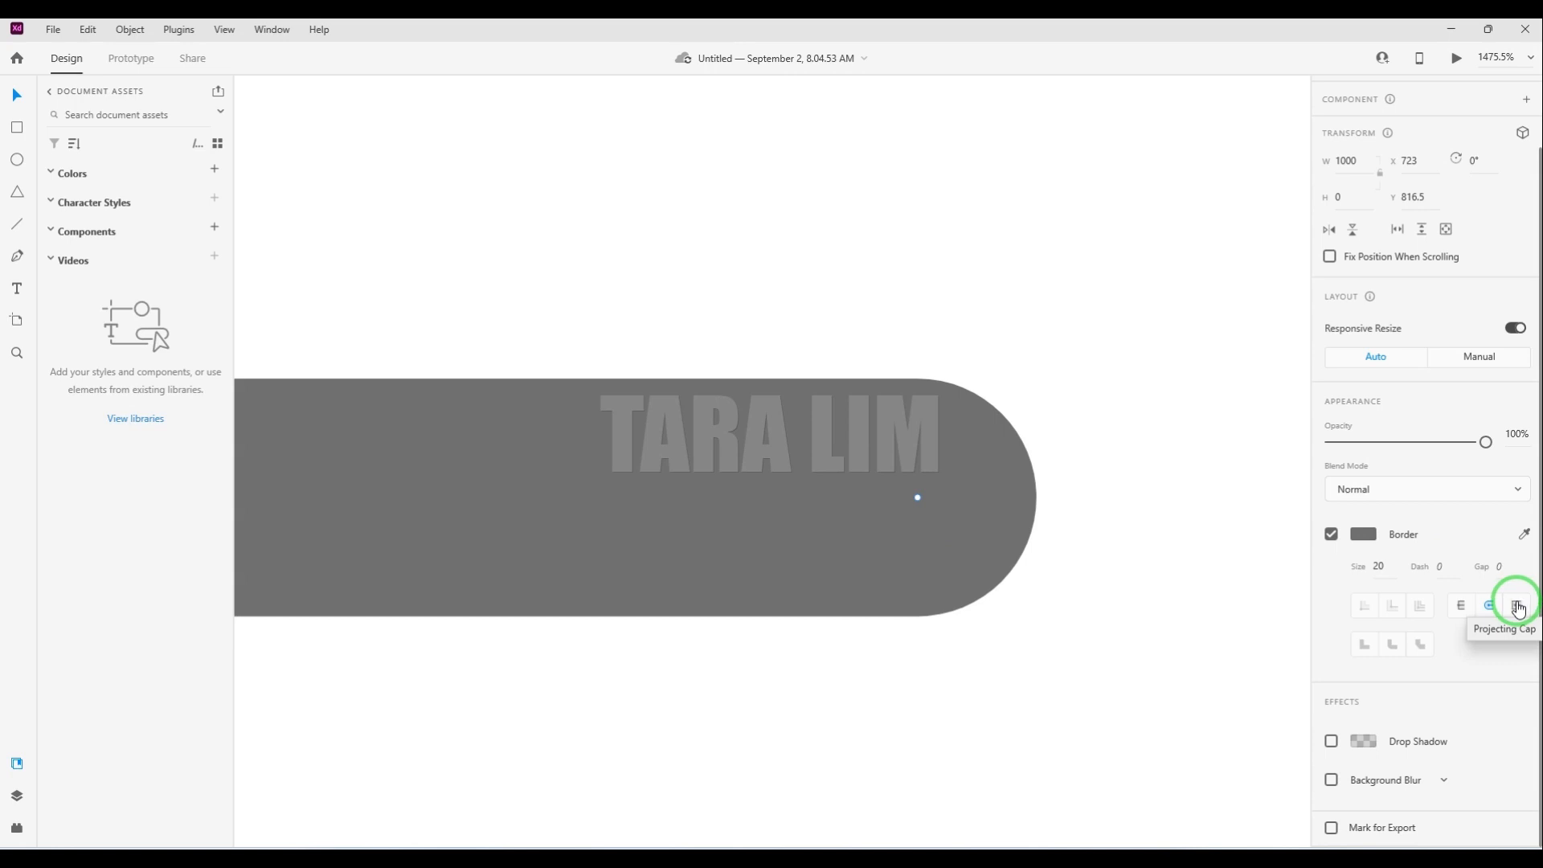
left_click(1517, 609)
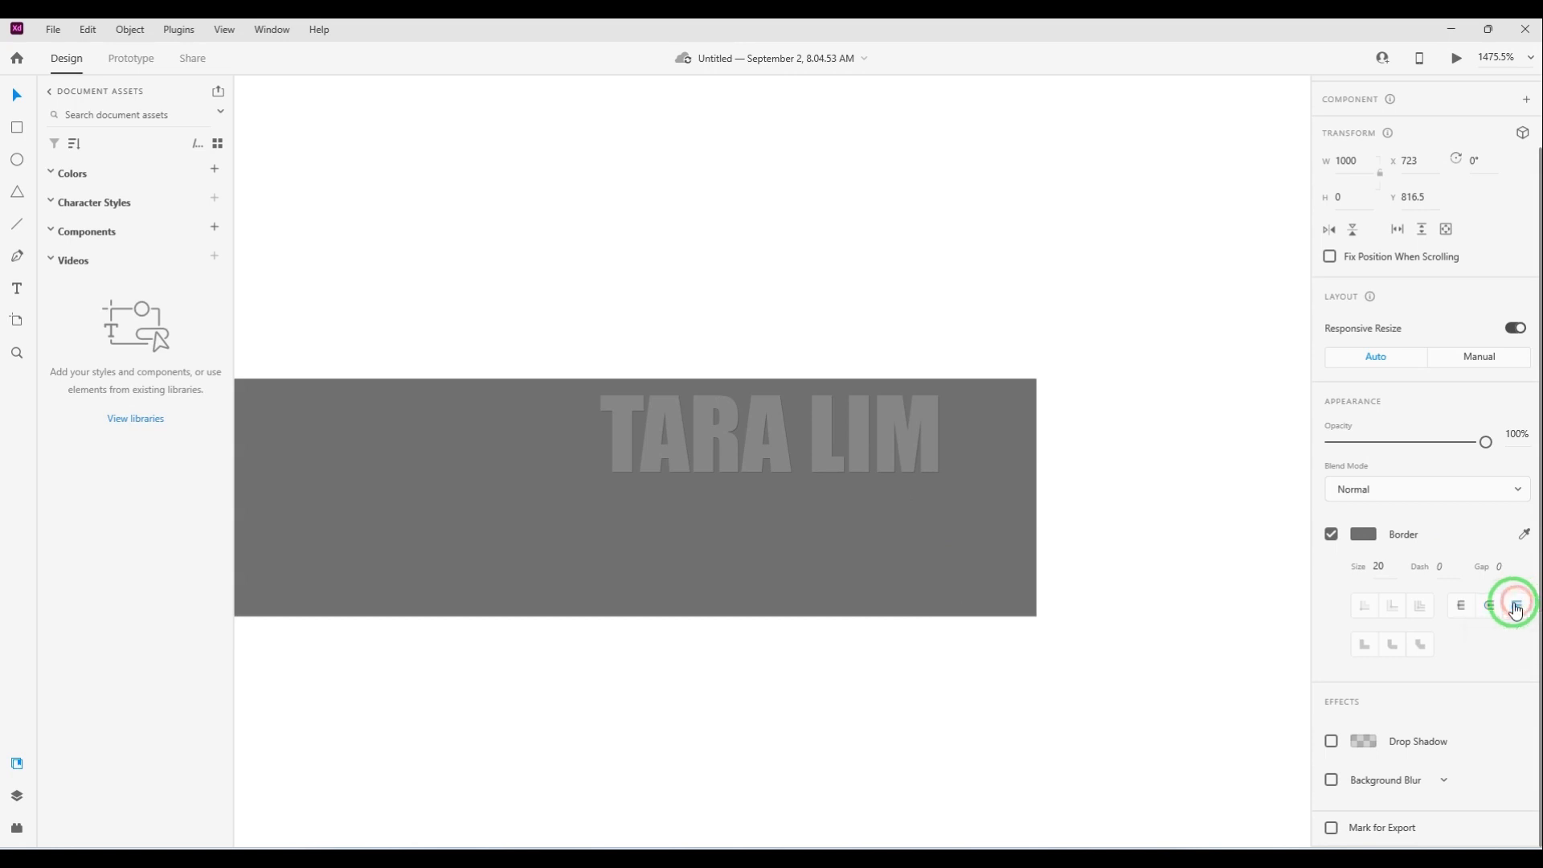
left_click(1012, 477)
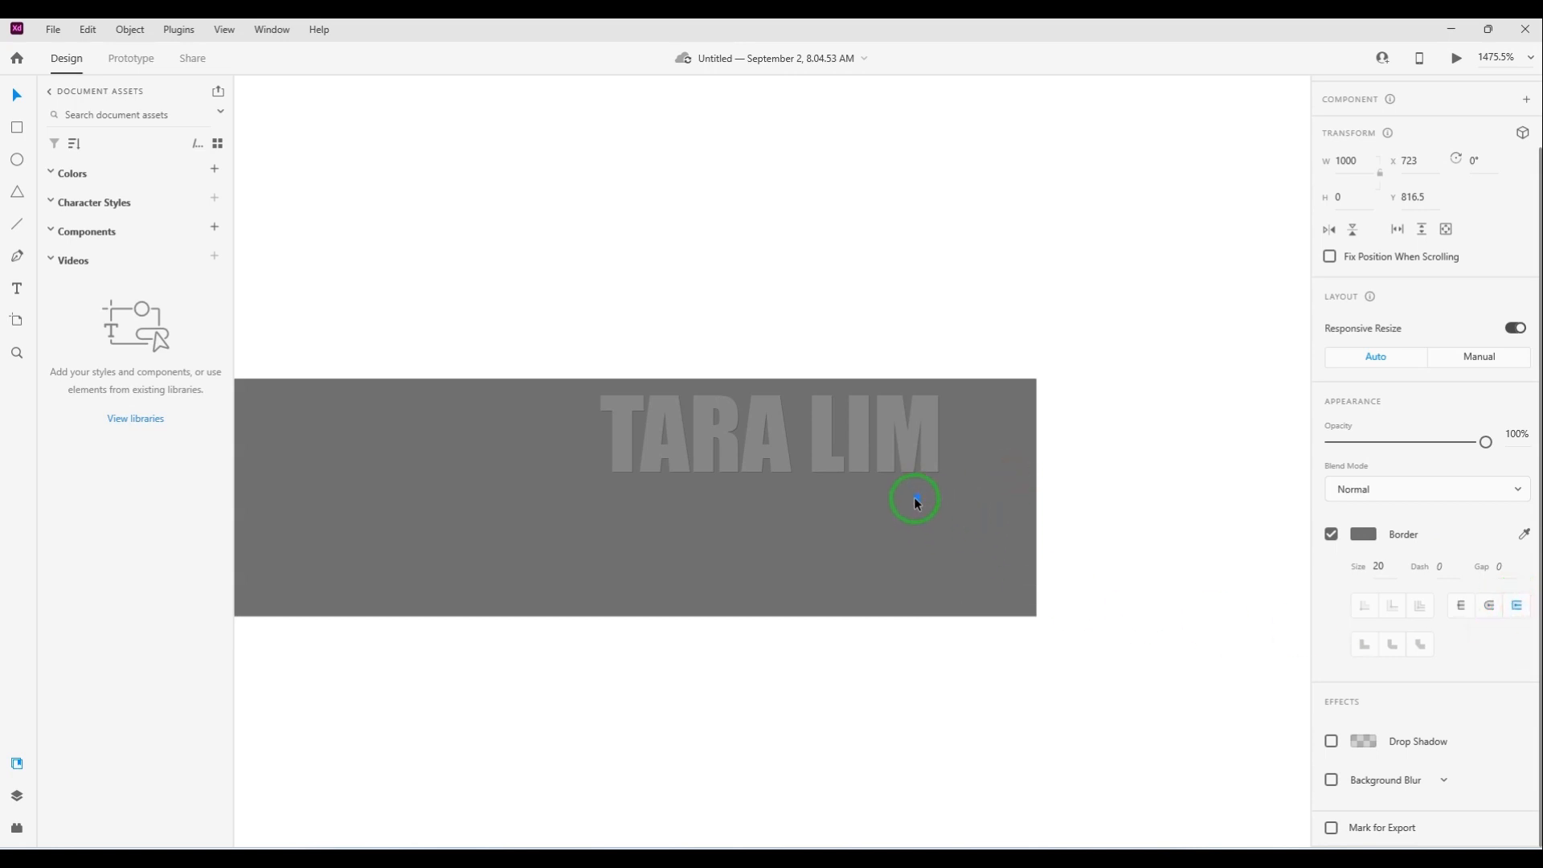
left_click(1465, 611)
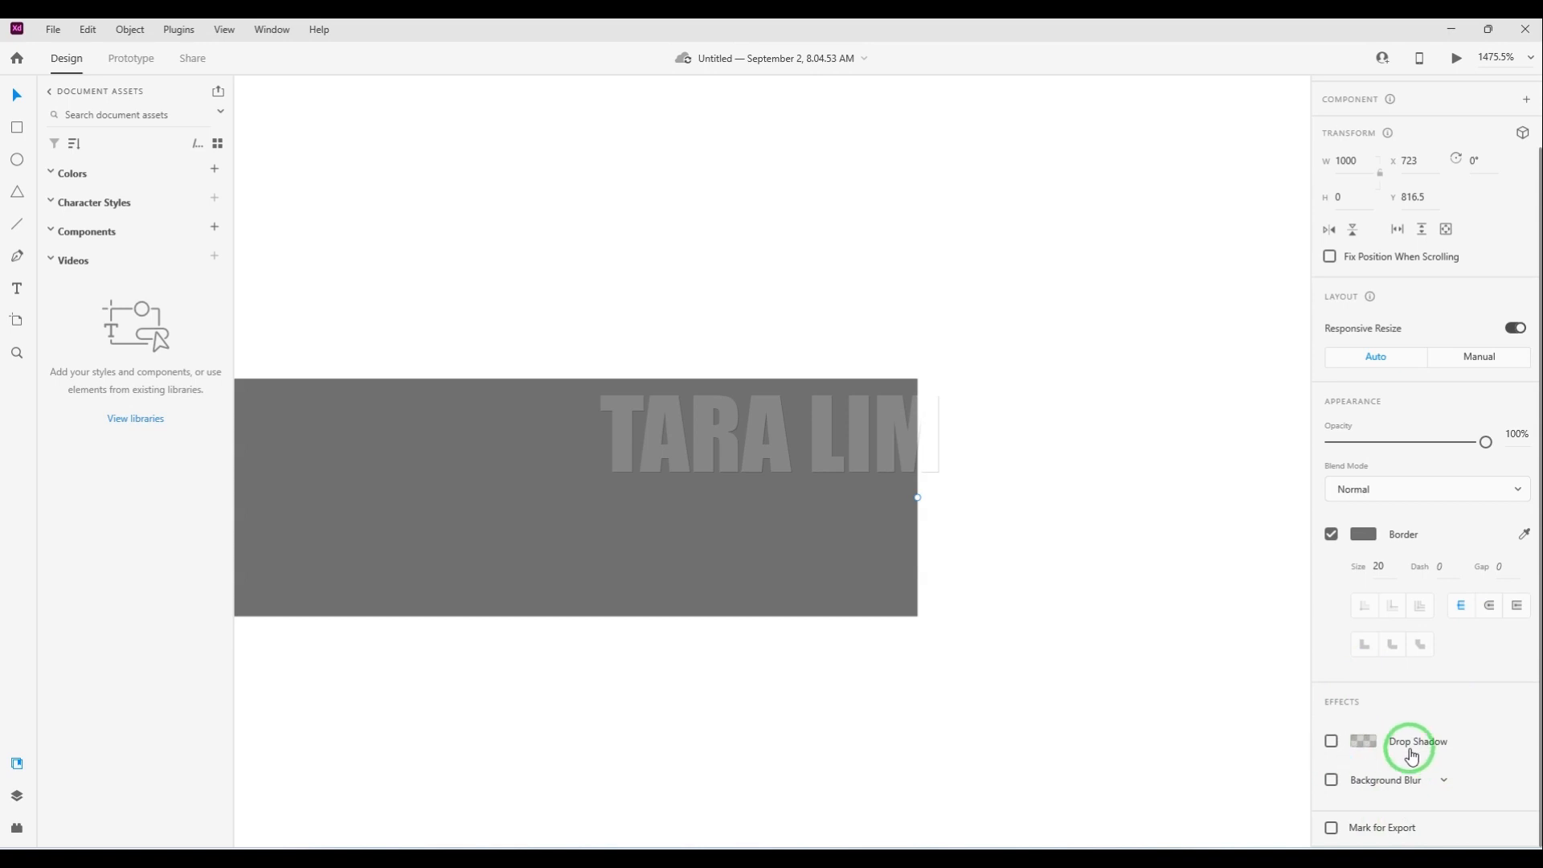
Turn on the line's drop shadow and change the shadow colour to red.
left_click(1332, 741)
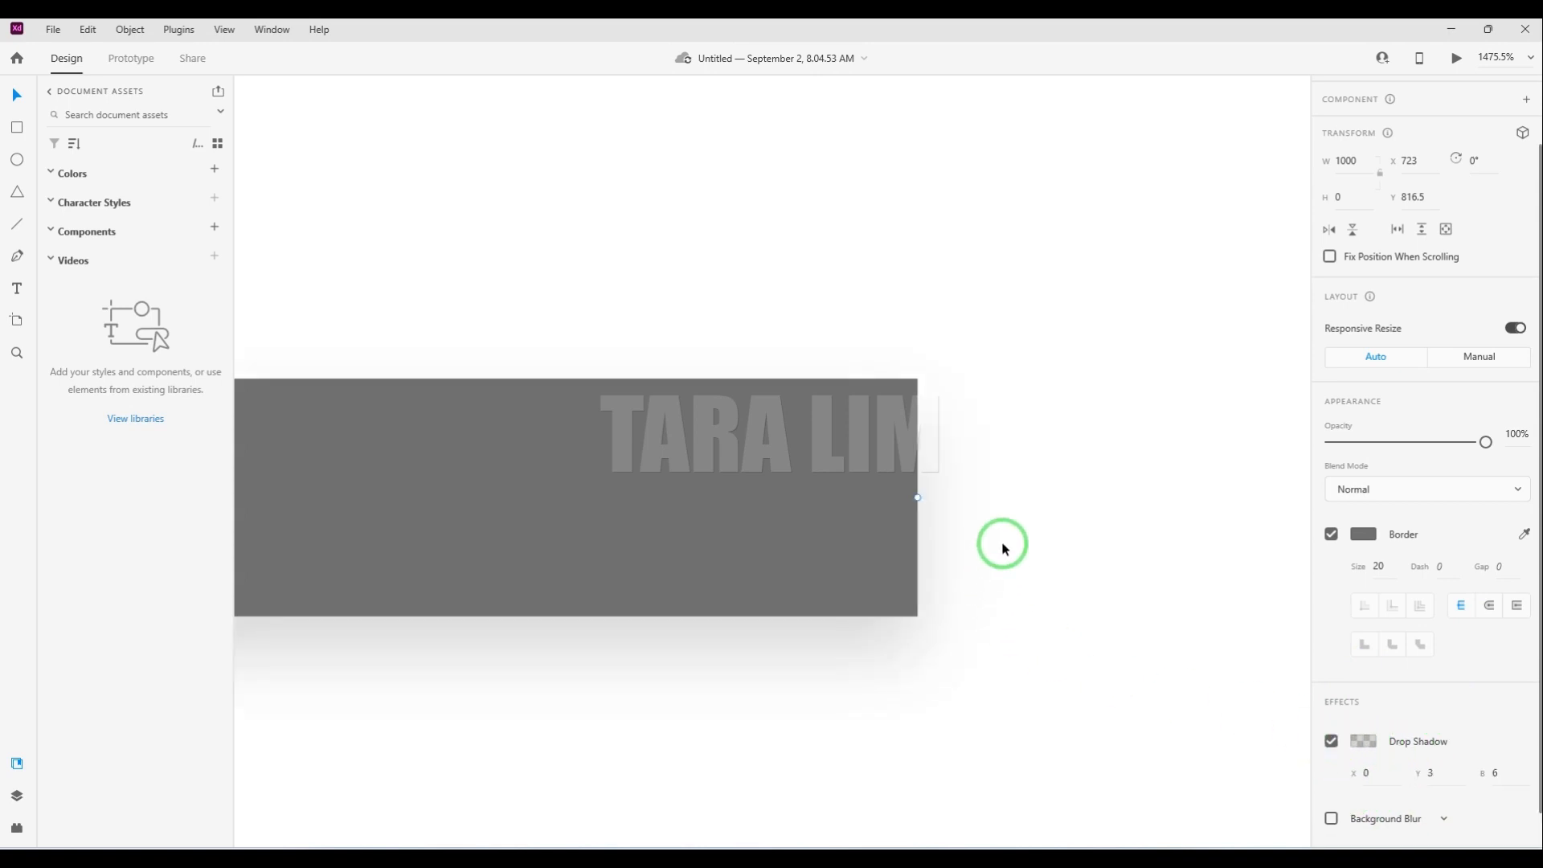
scroll(1025, 498, "down", 3)
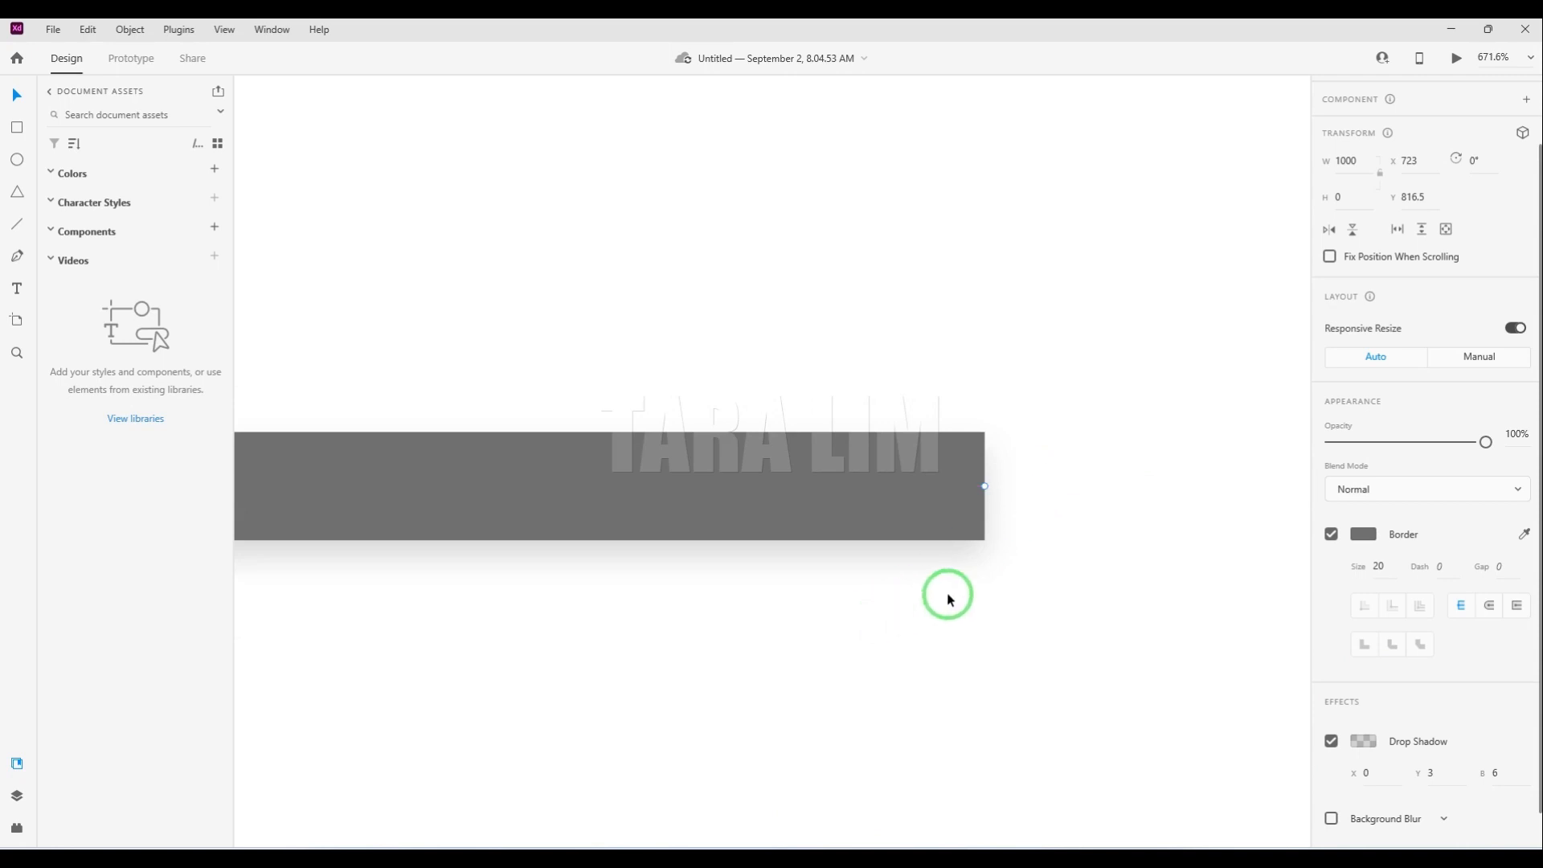
scroll(1446, 675, "down", 1)
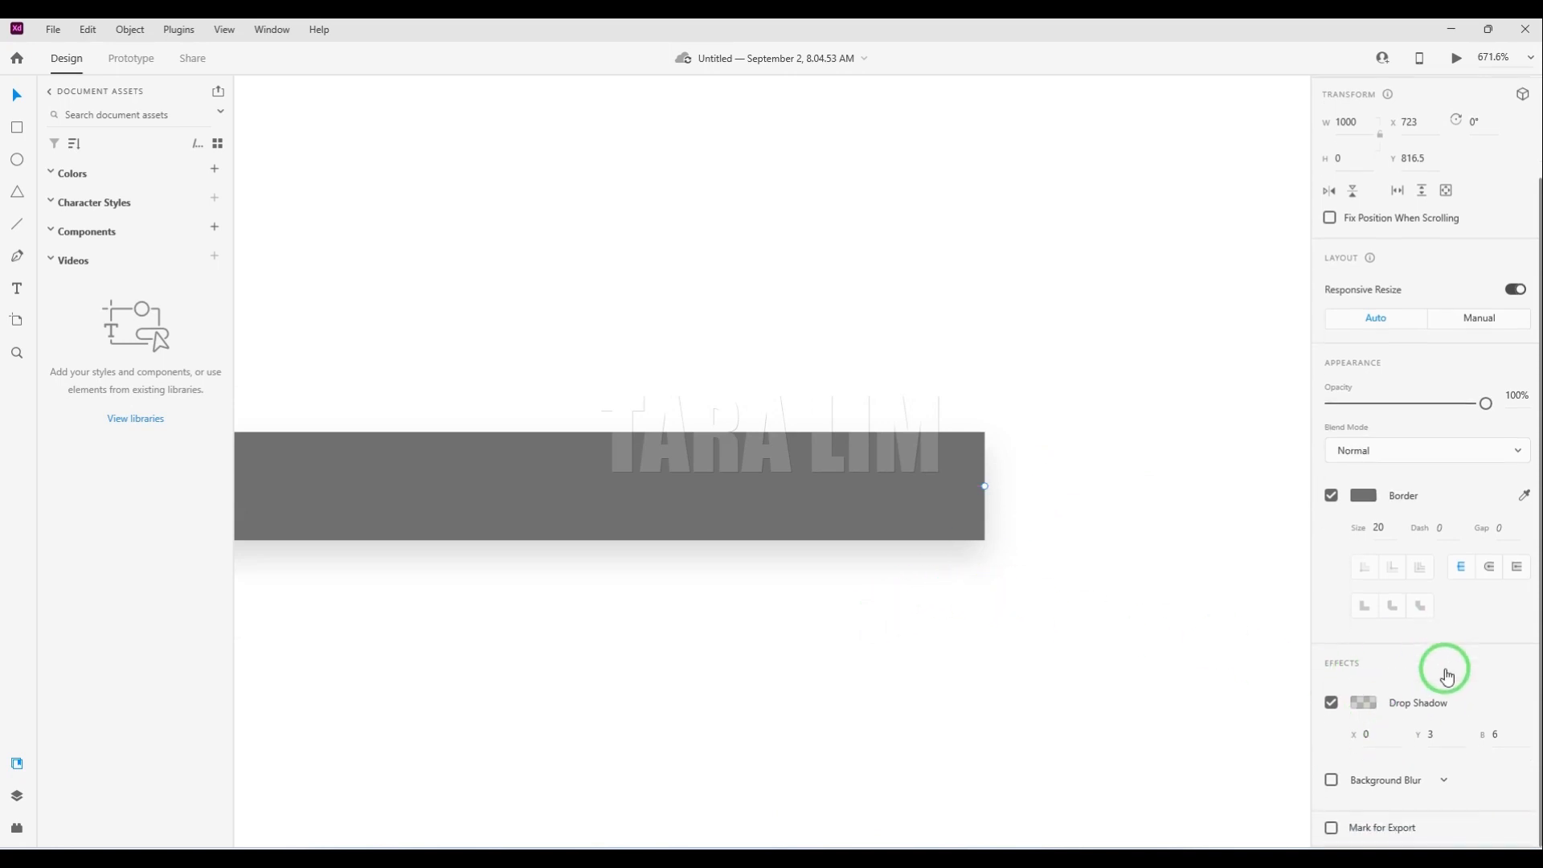
left_click(1363, 703)
left_click_drag(1261, 621, 1261, 576)
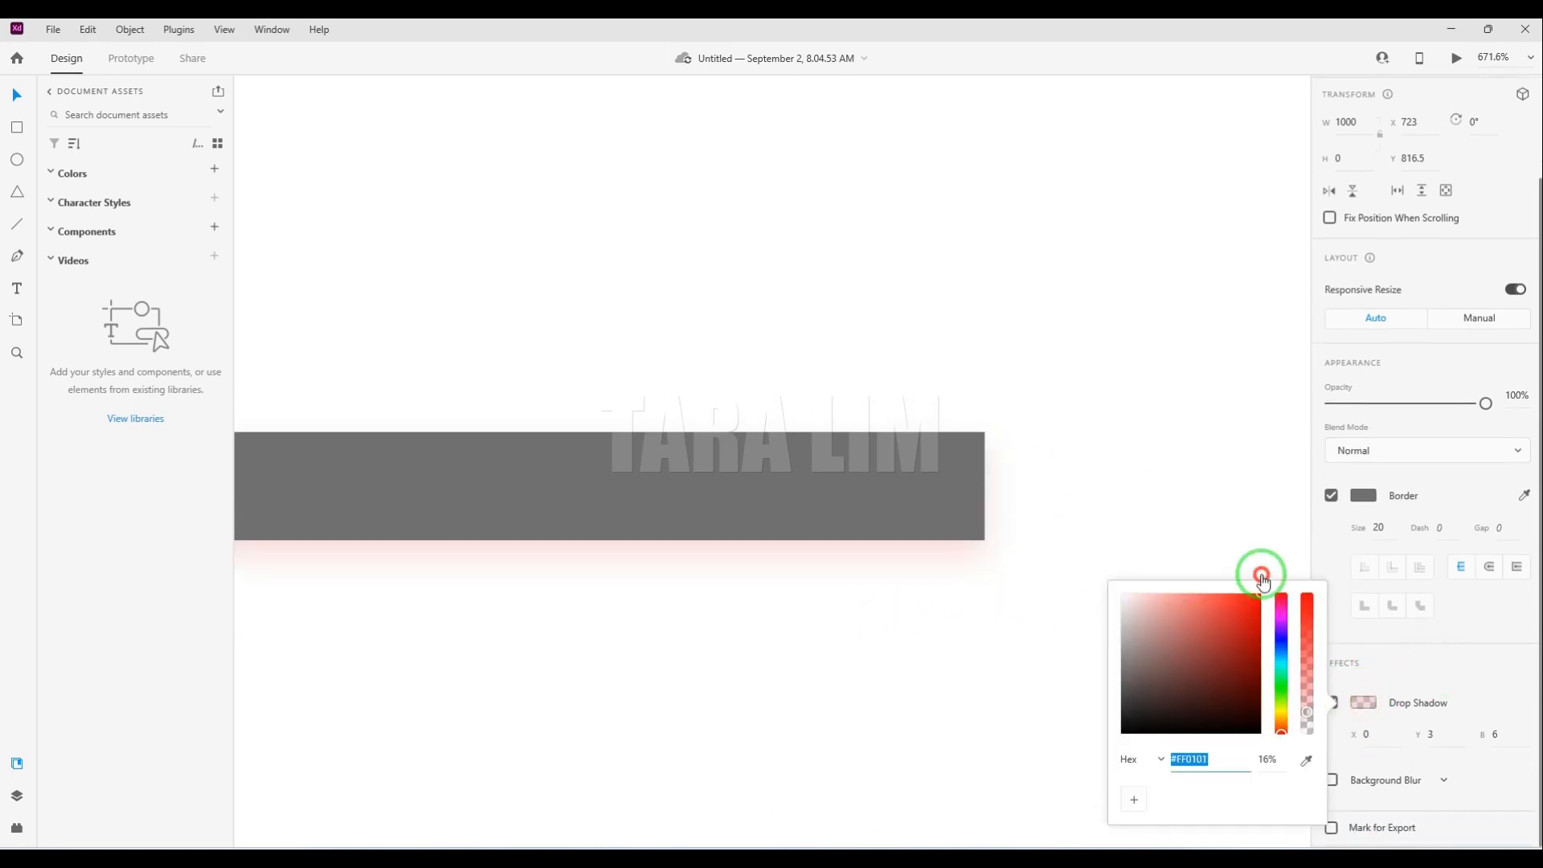
left_click(1164, 508)
left_click(957, 489)
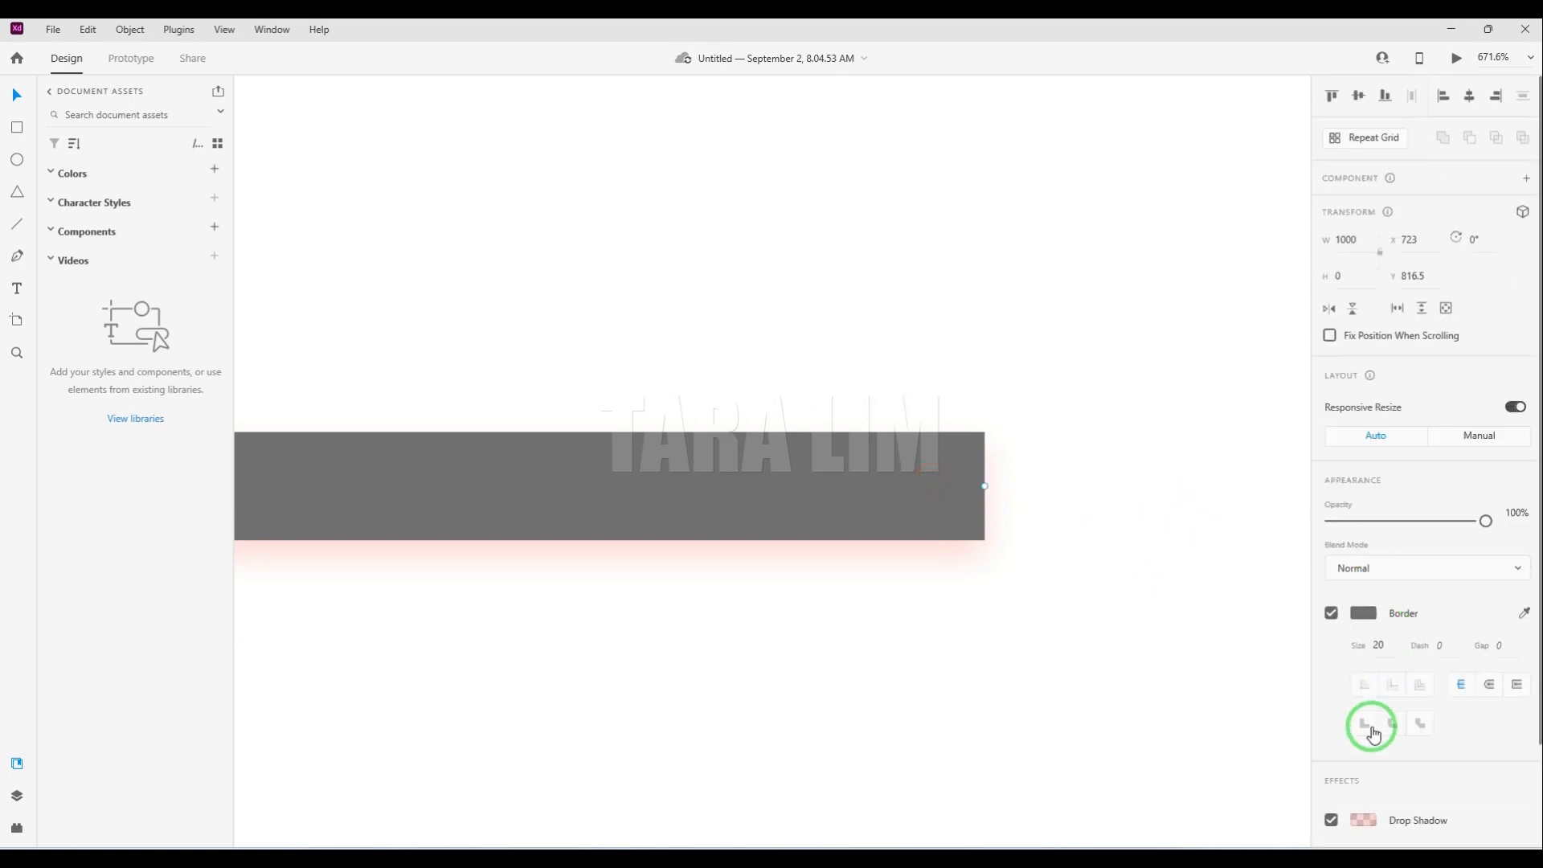
Set the line's drop shadow to X 5, Y 5 and blur 10.
scroll(1391, 719, "down", 3)
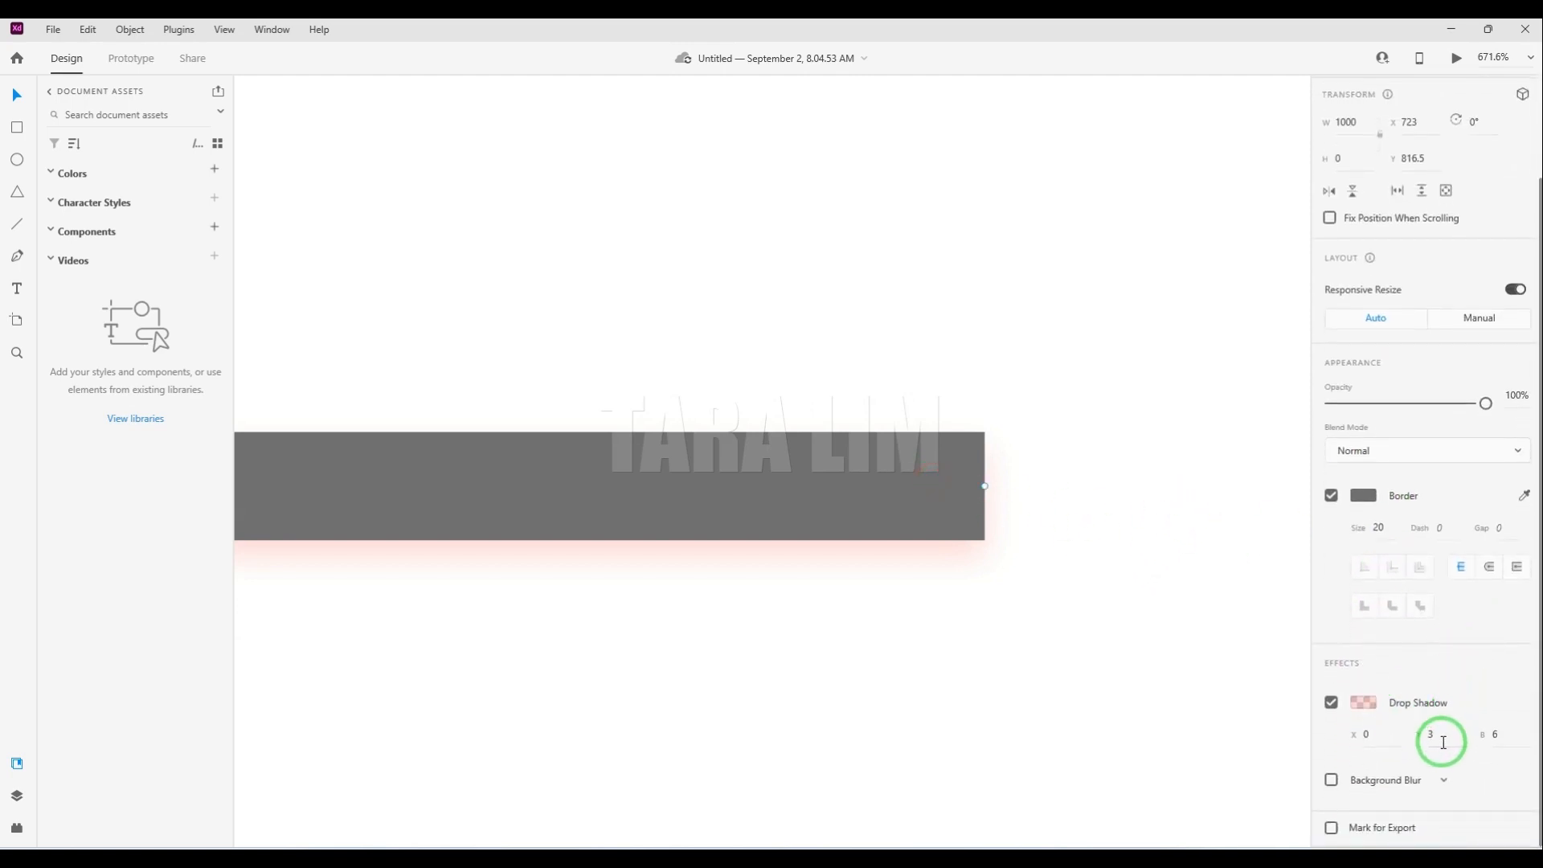
left_click_drag(1441, 733, 1427, 733)
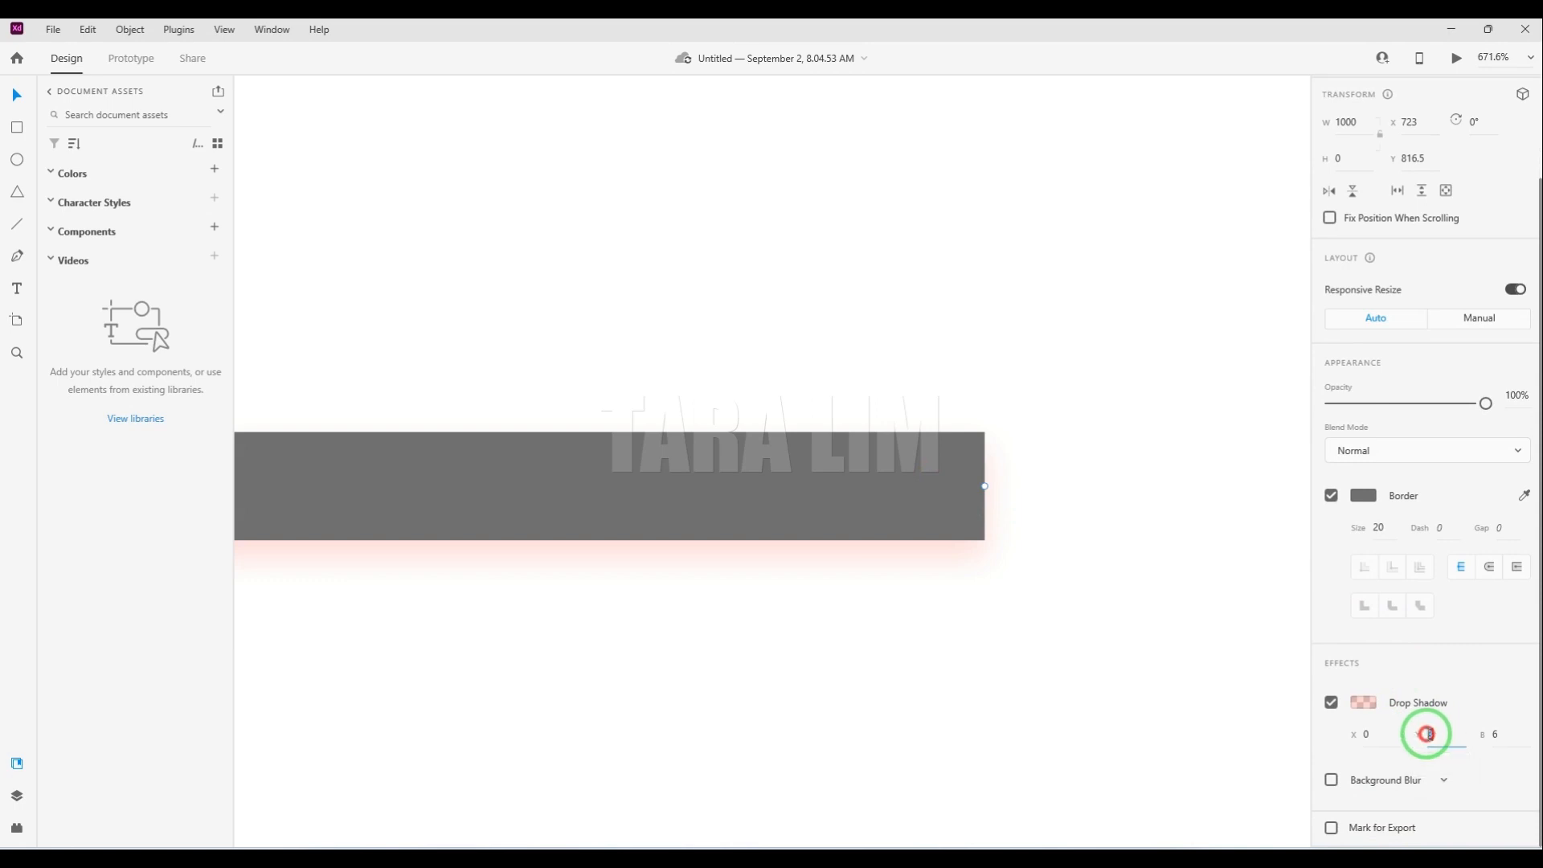
type("5")
left_click(1482, 733)
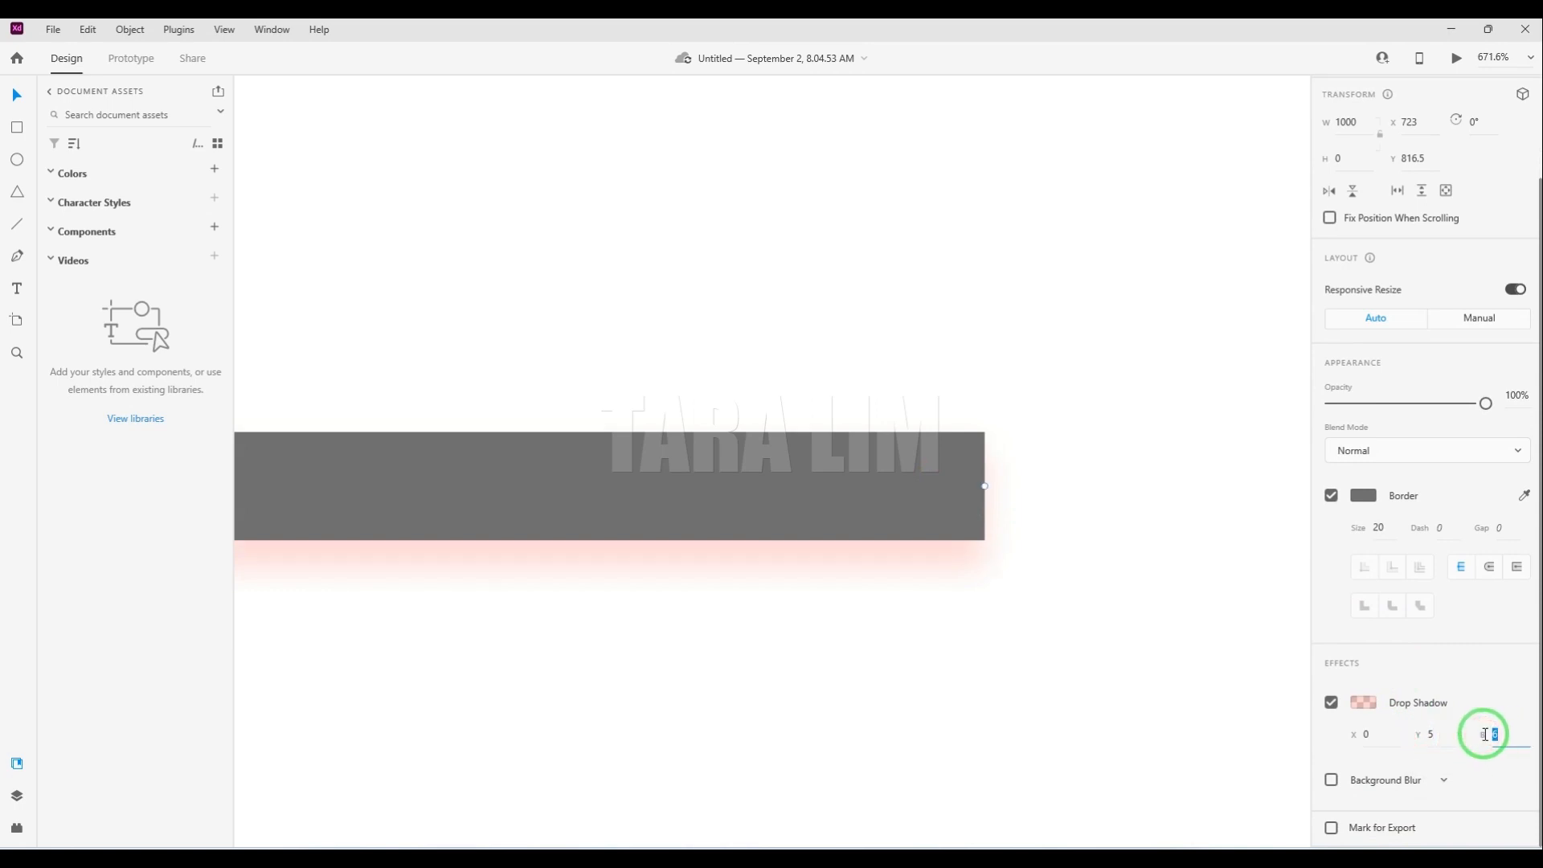
left_click(1439, 733)
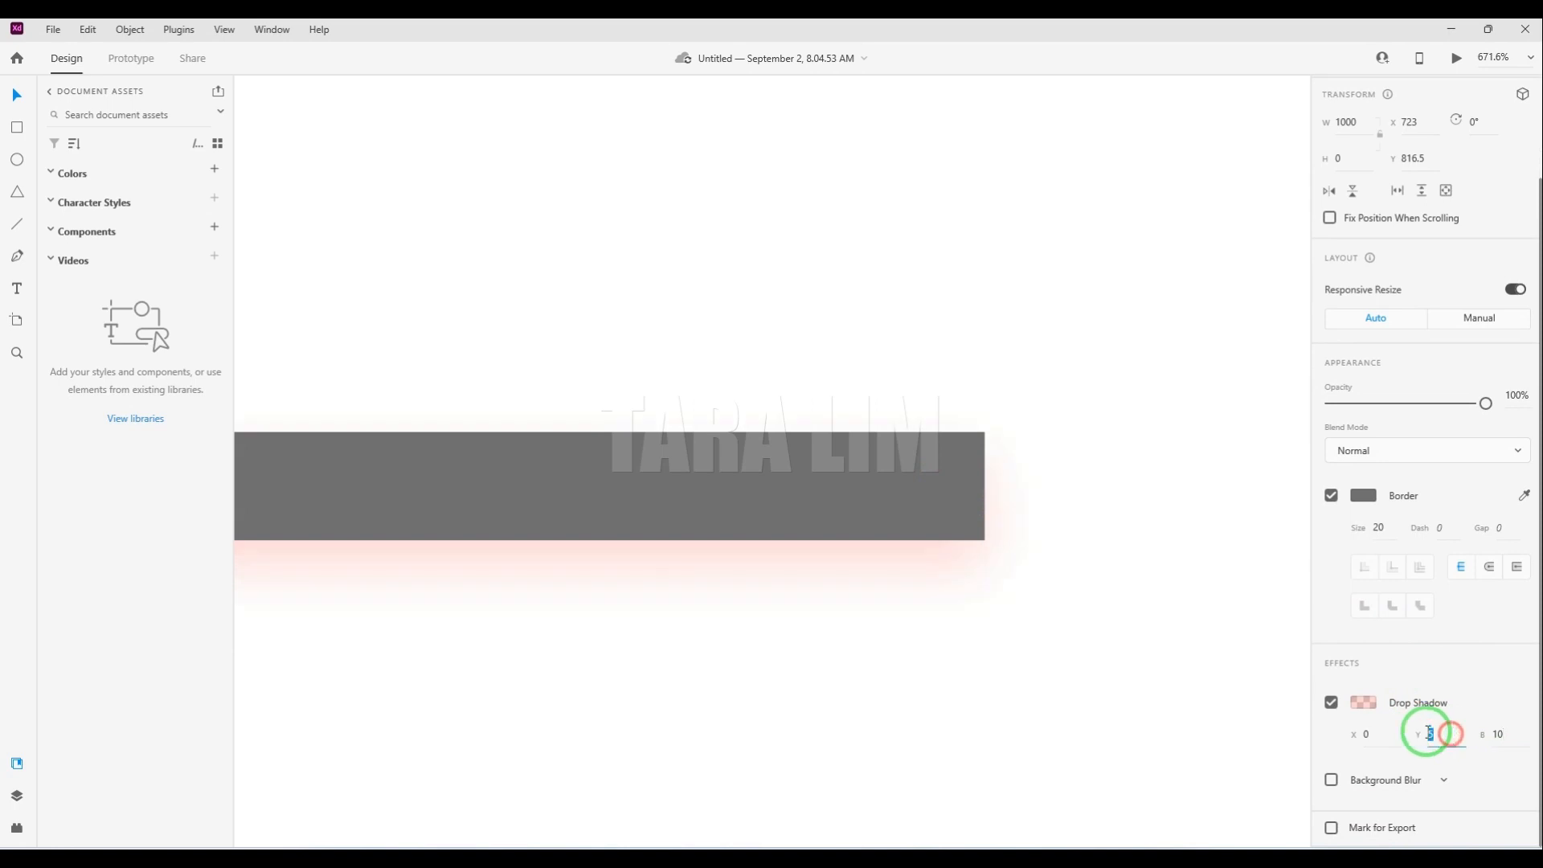
left_click(1351, 737)
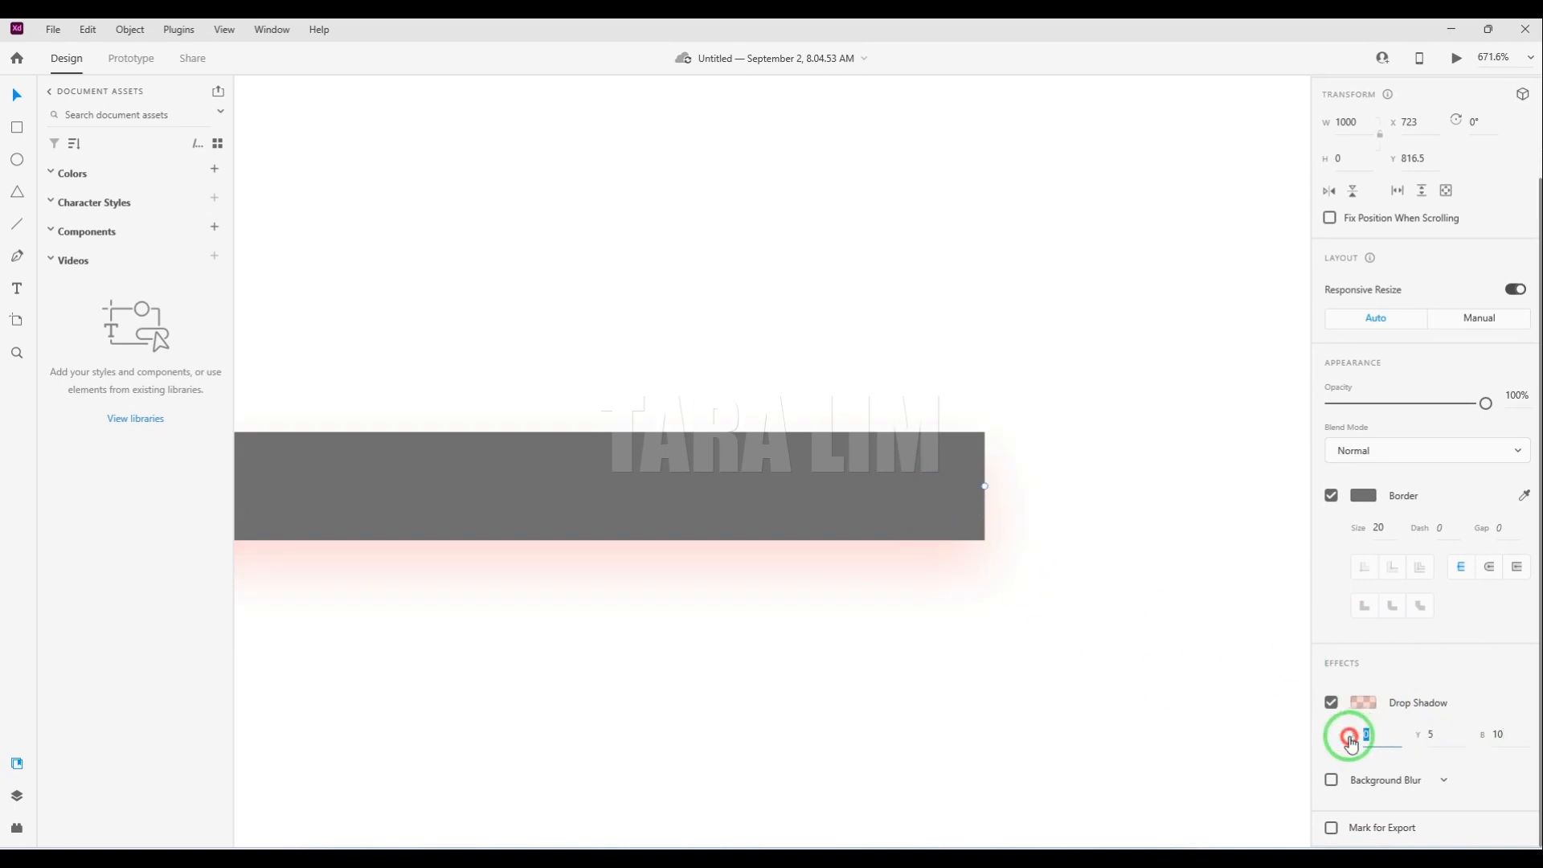
type("5")
key("Return")
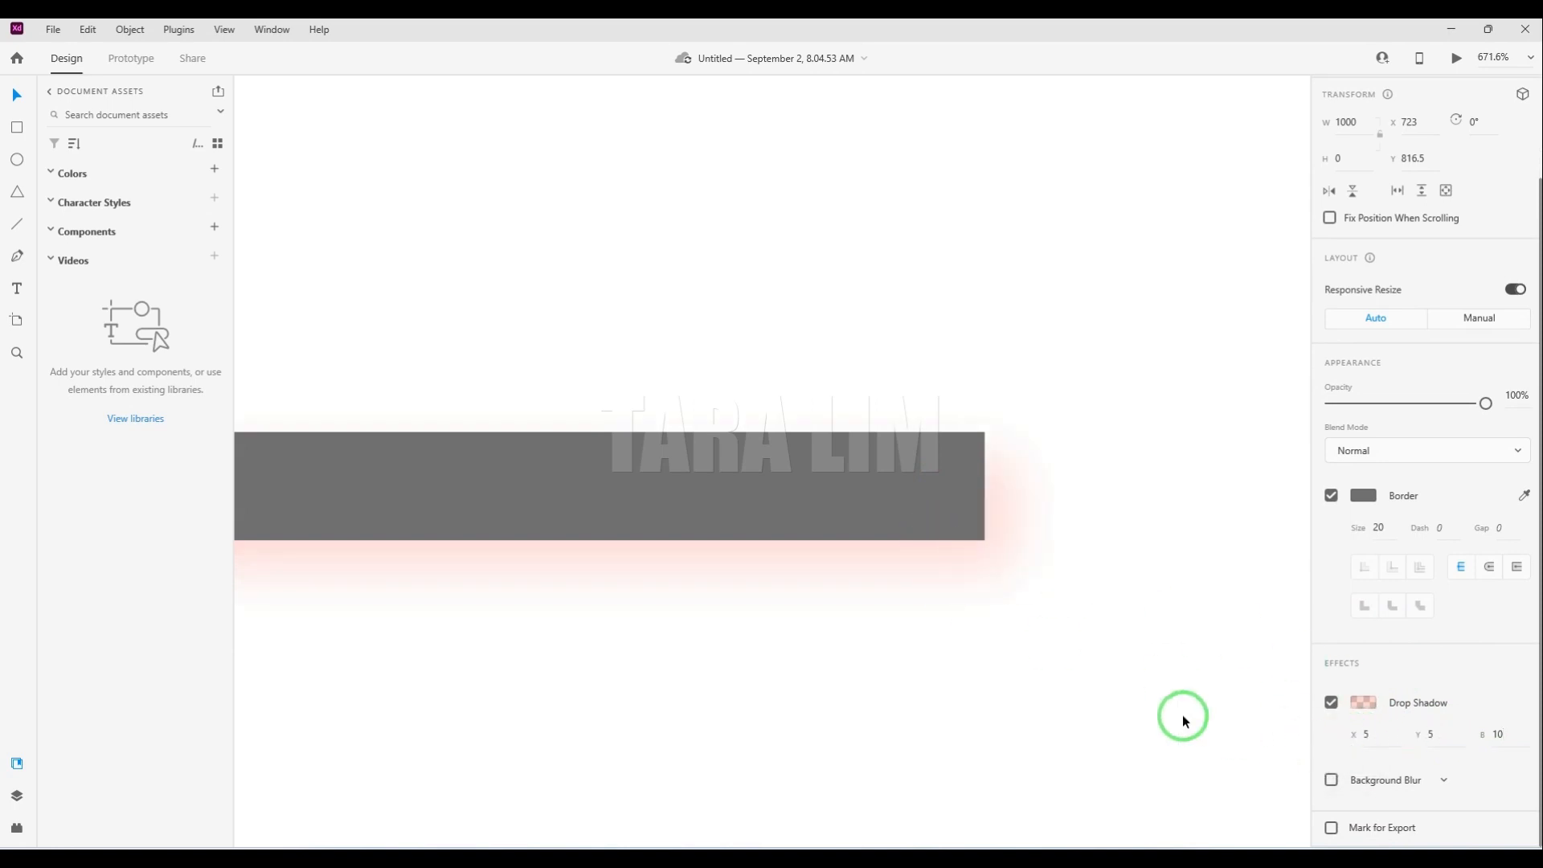
Turn off the horizontal line's drop shadow.
scroll(1103, 611, "down", 4)
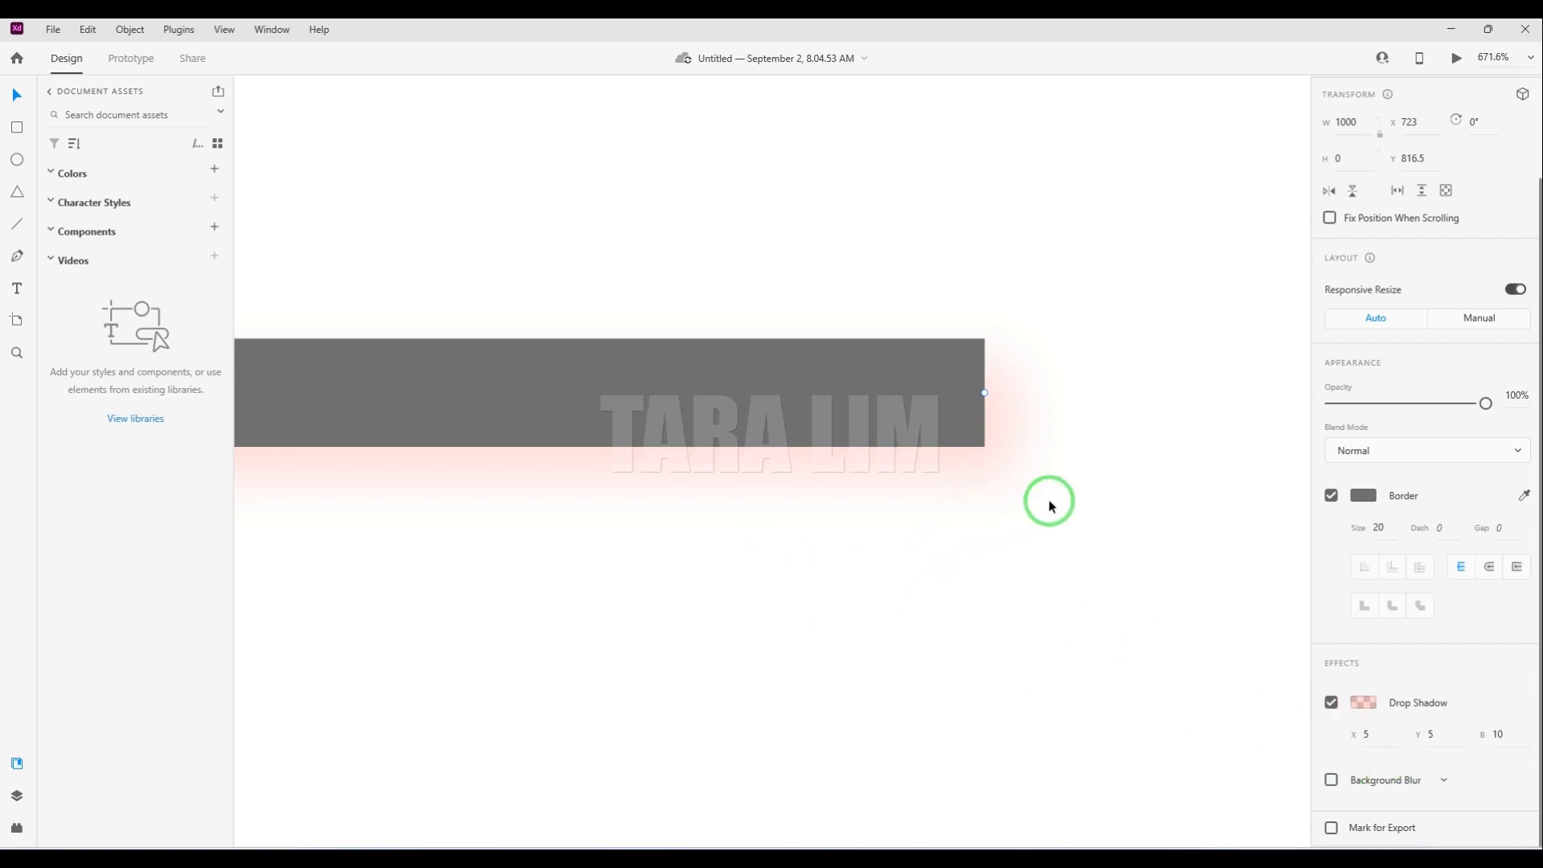
scroll(1112, 498, "down", 10)
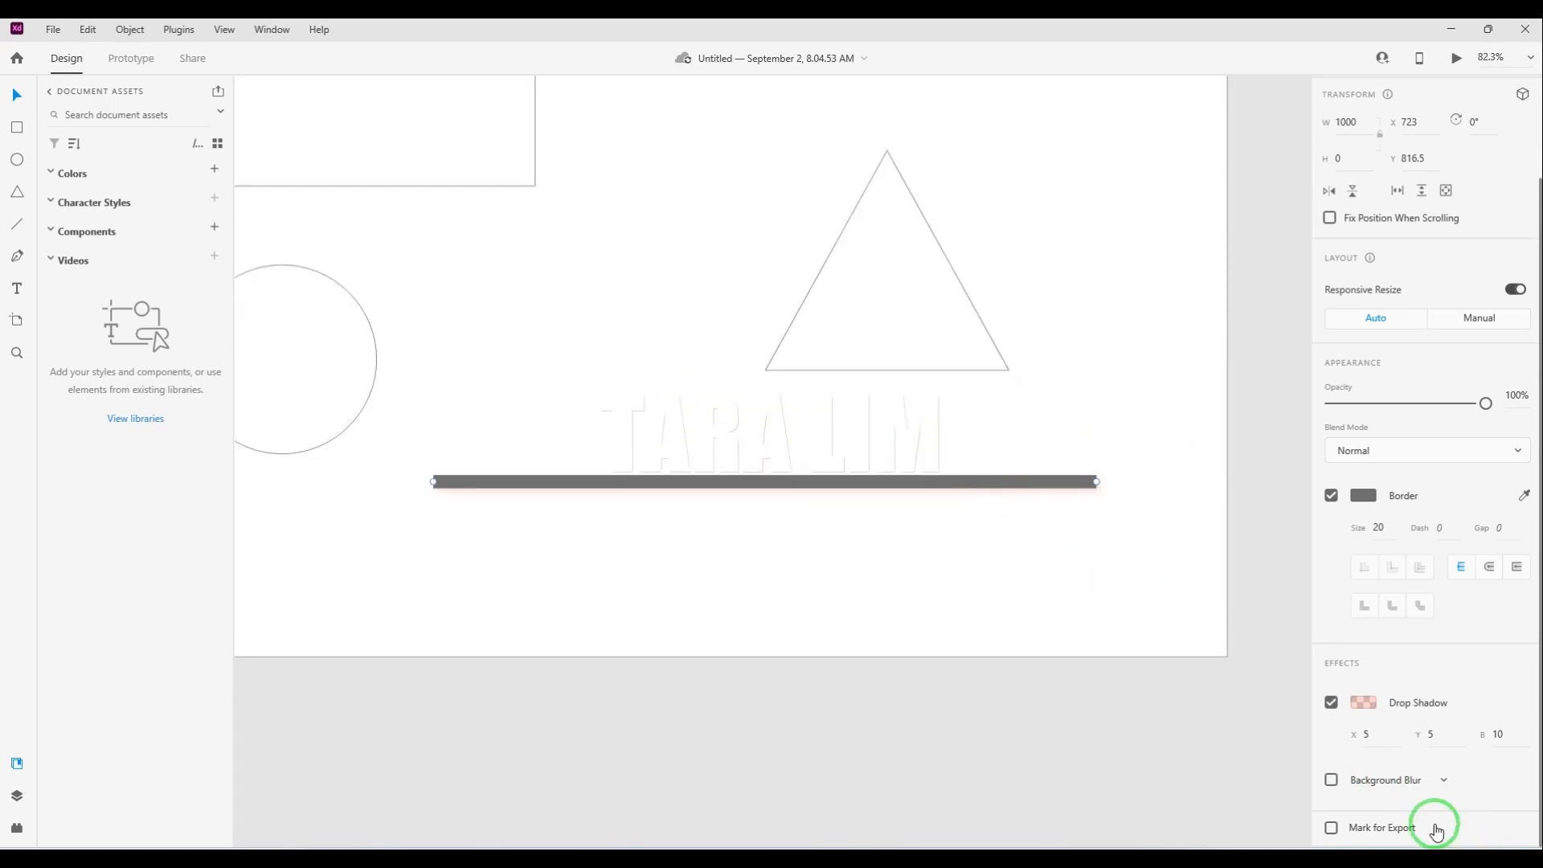
left_click(1331, 701)
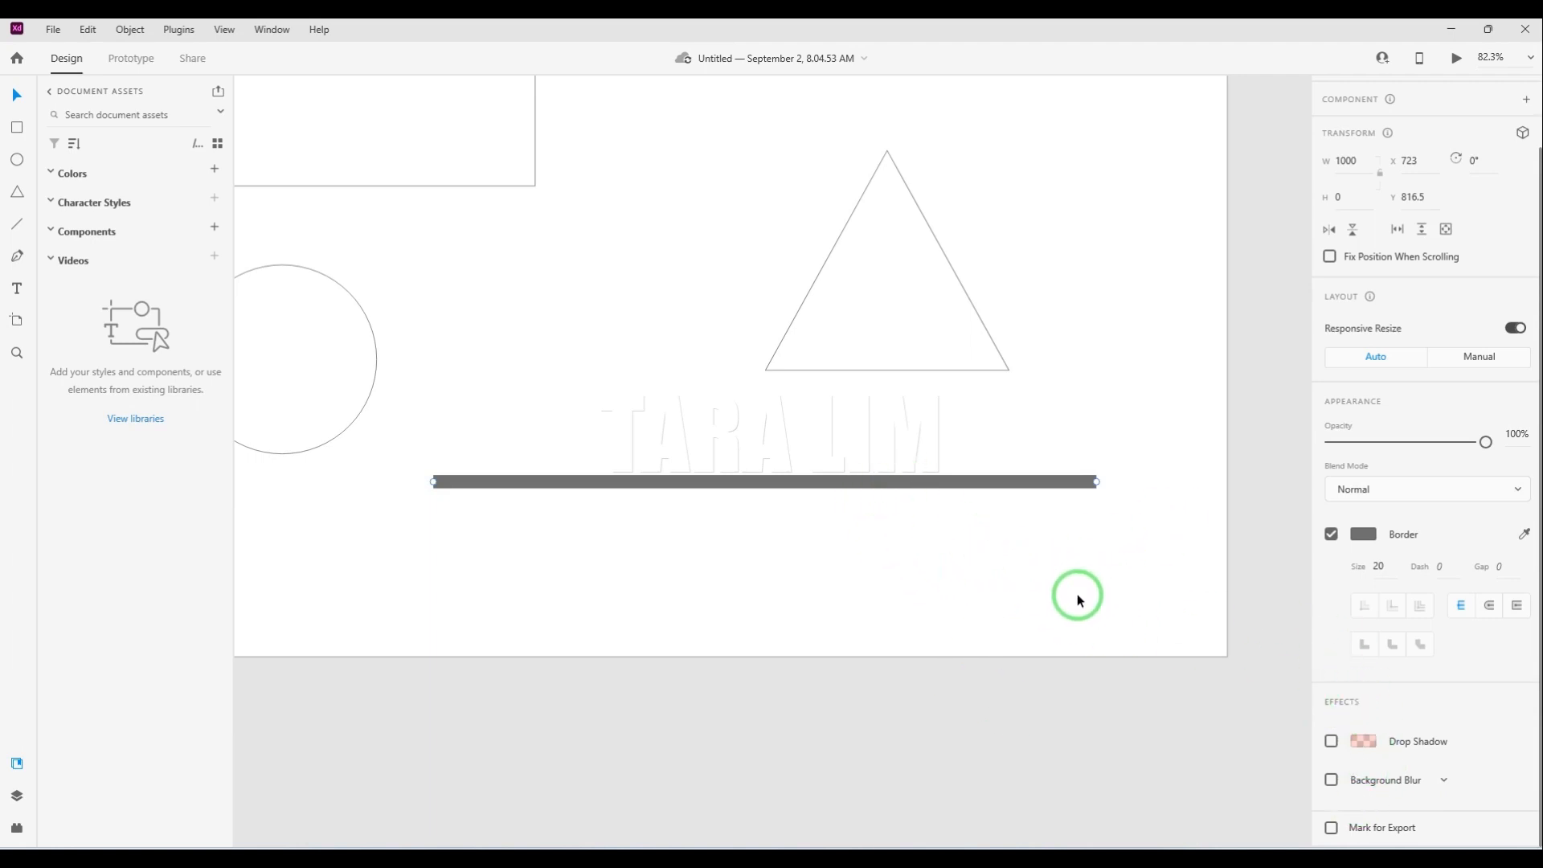
Try rounding the rectangle's corners with its on-canvas corner handles, ending with square corners at radius 0.
scroll(1078, 599, "down", 3)
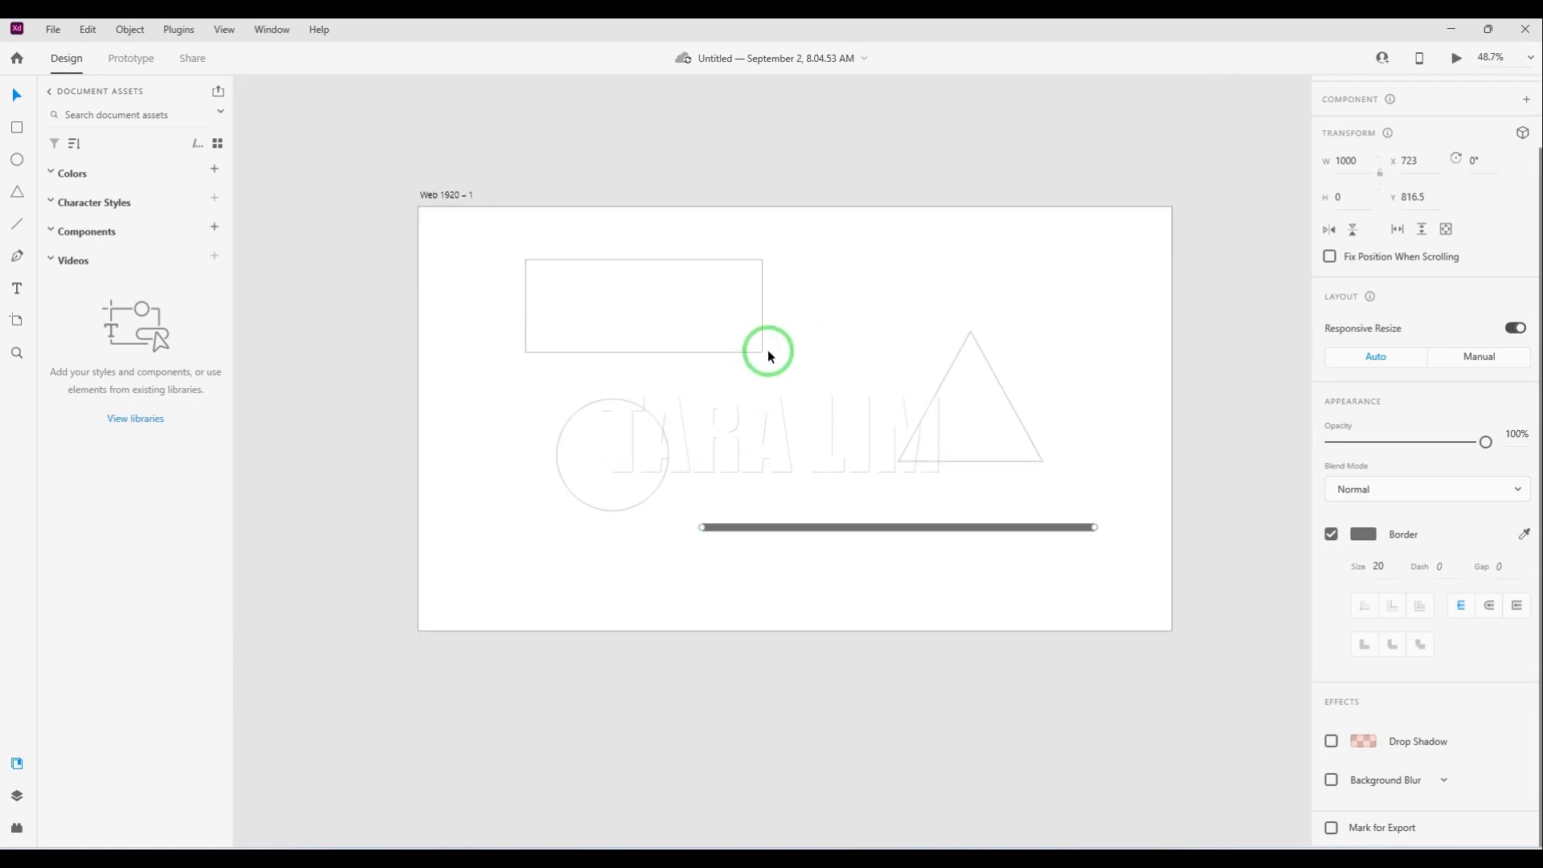
left_click(762, 351)
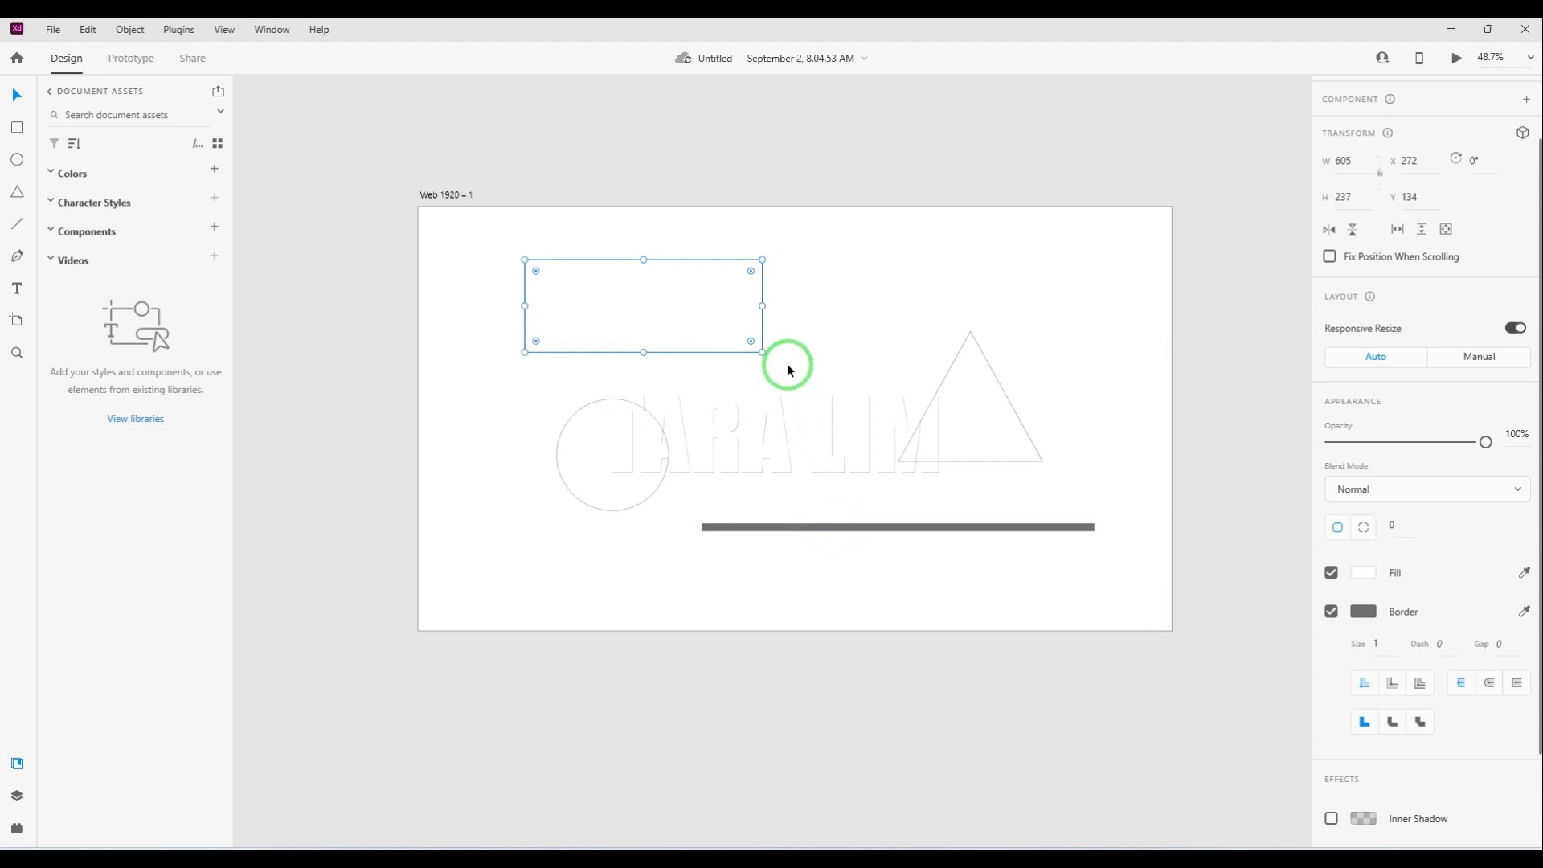
scroll(764, 274, "up", 3)
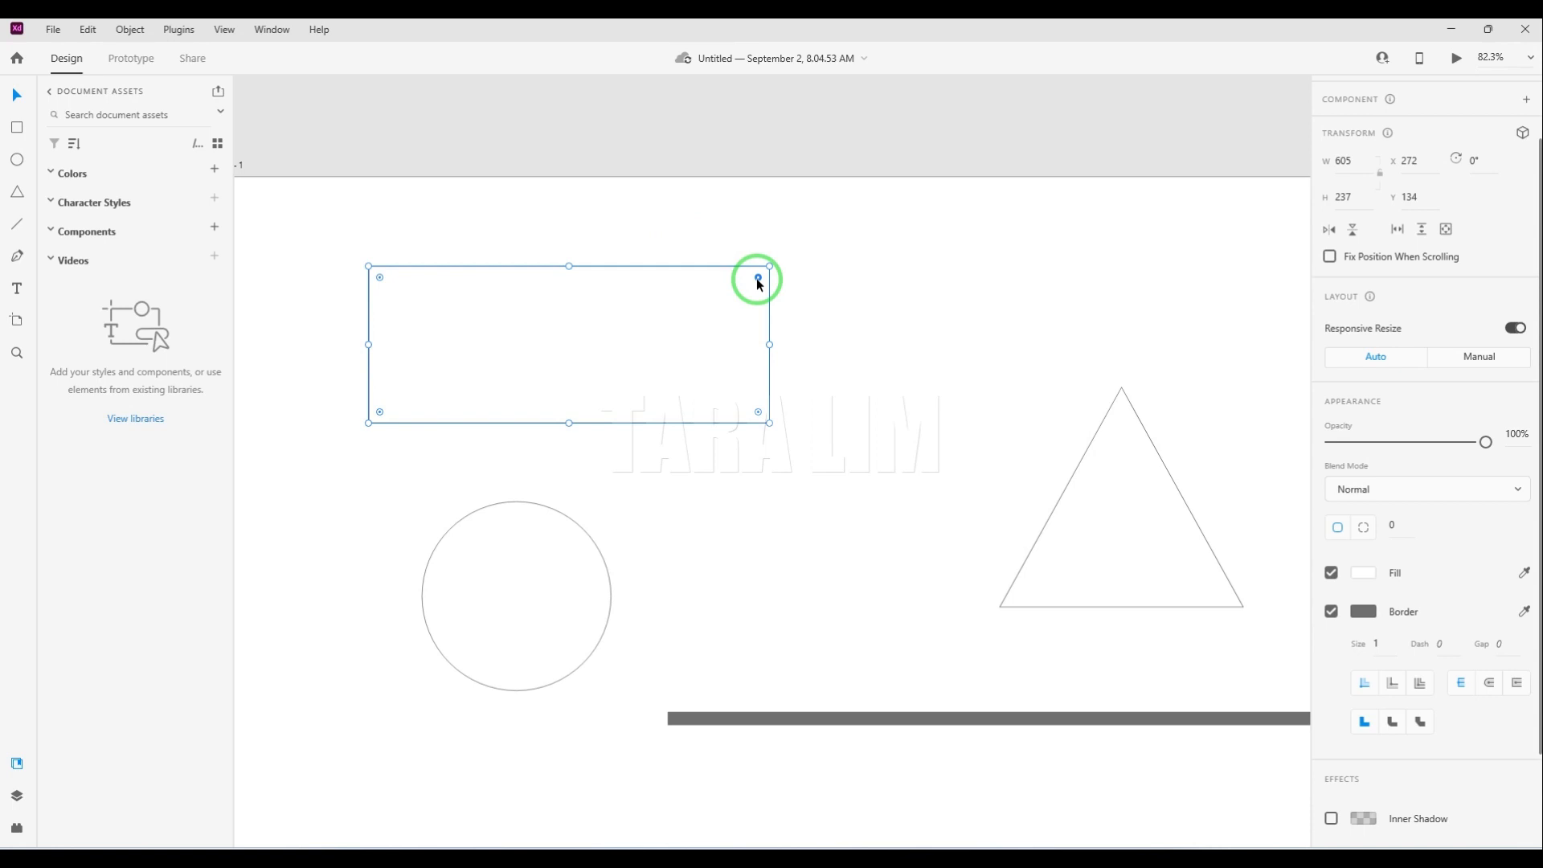
left_click_drag(759, 278, 535, 400)
left_click_drag(693, 346, 923, 148)
left_click_drag(760, 278, 816, 219)
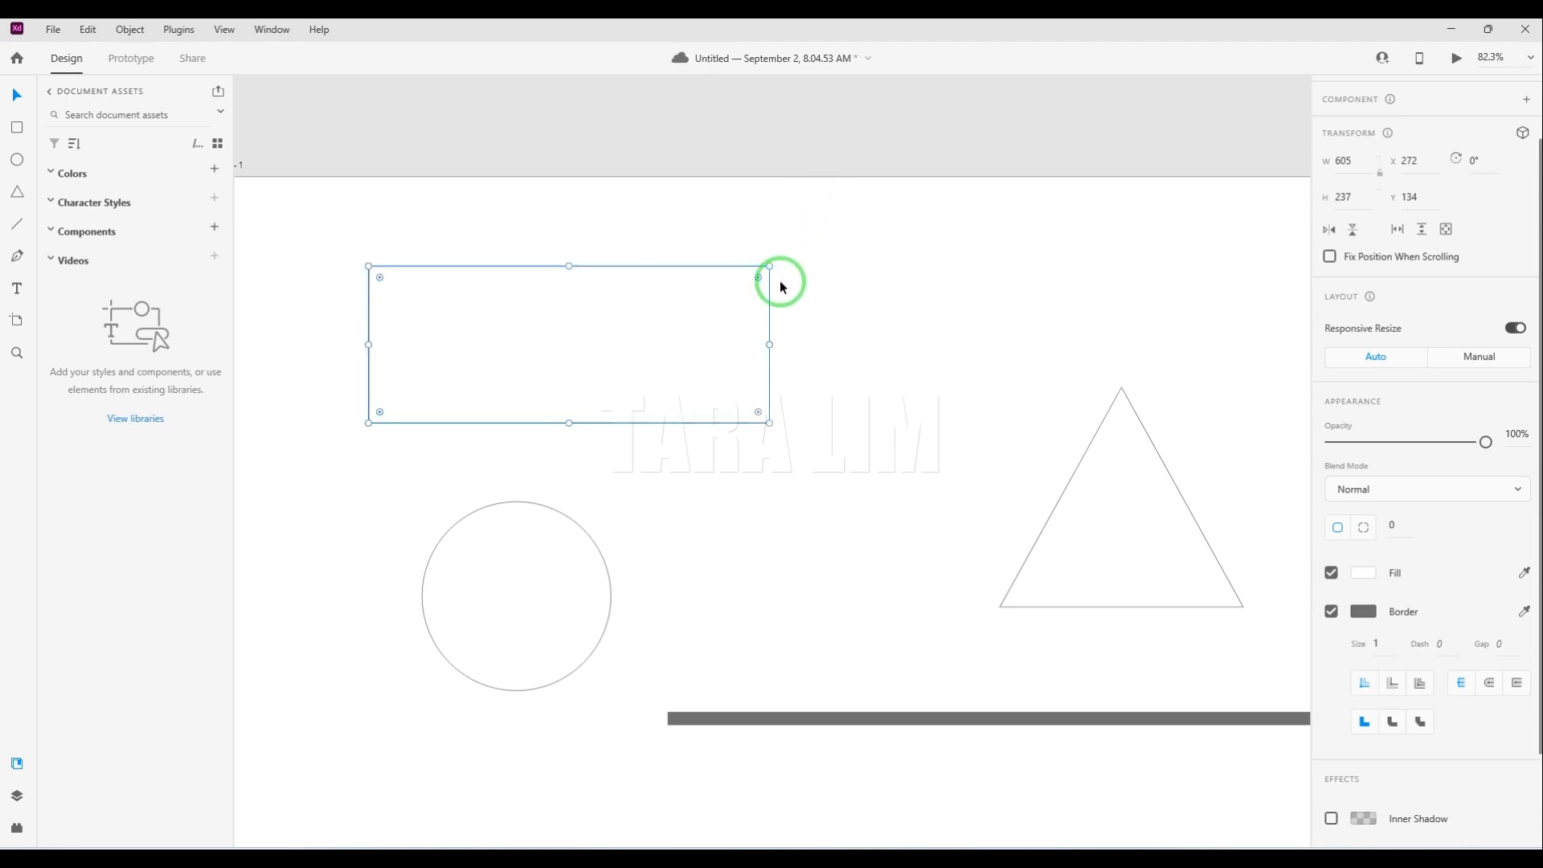
left_click_drag(761, 278, 890, 168)
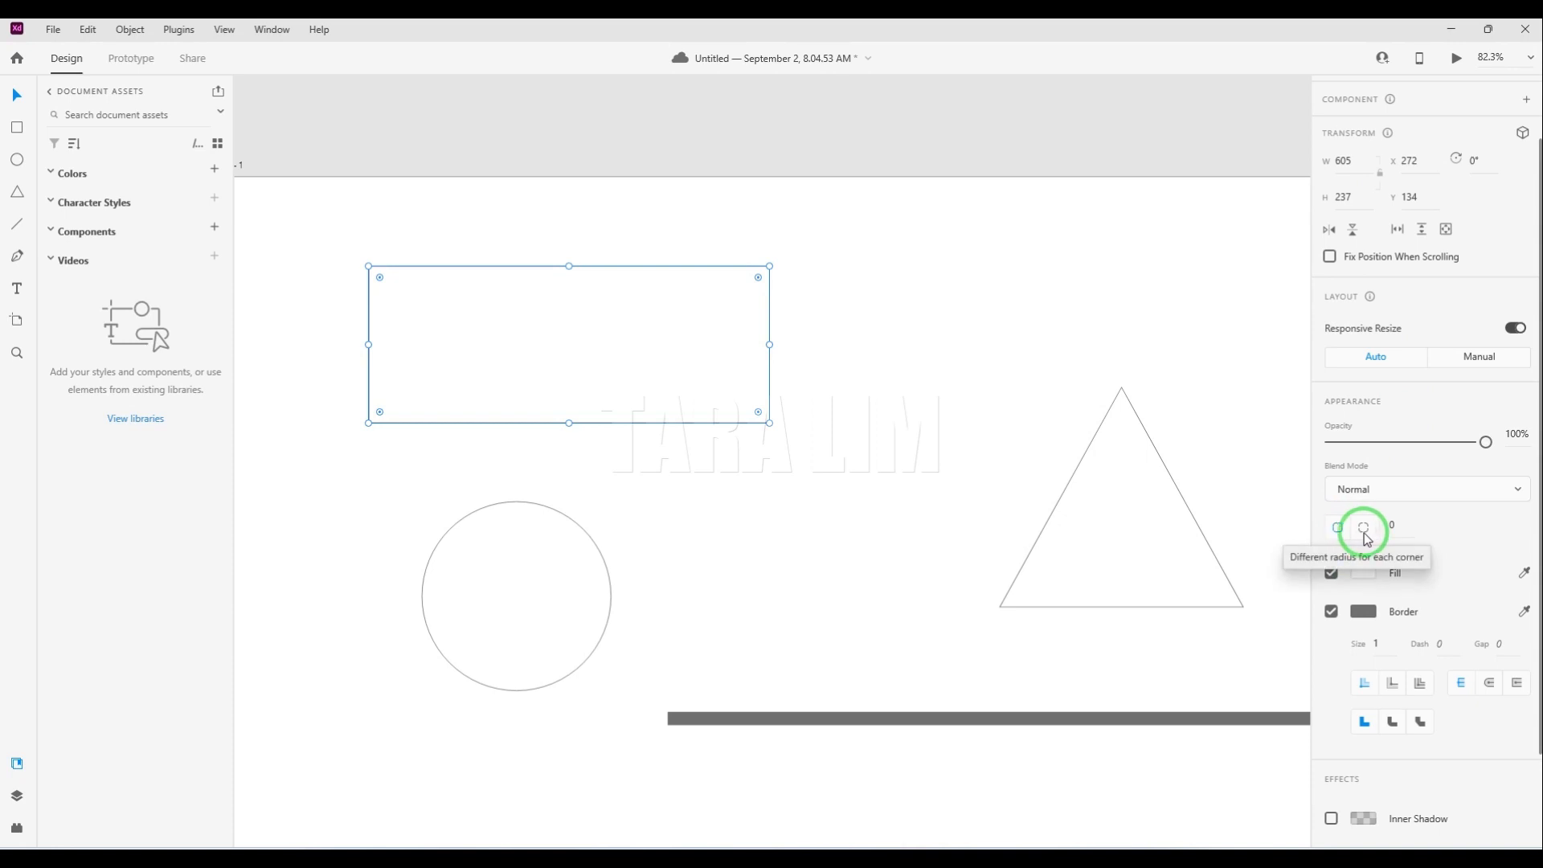
Try uniform corner radii of 50 and 150 on the rectangle and reset the radius to 0.
left_click(1393, 524)
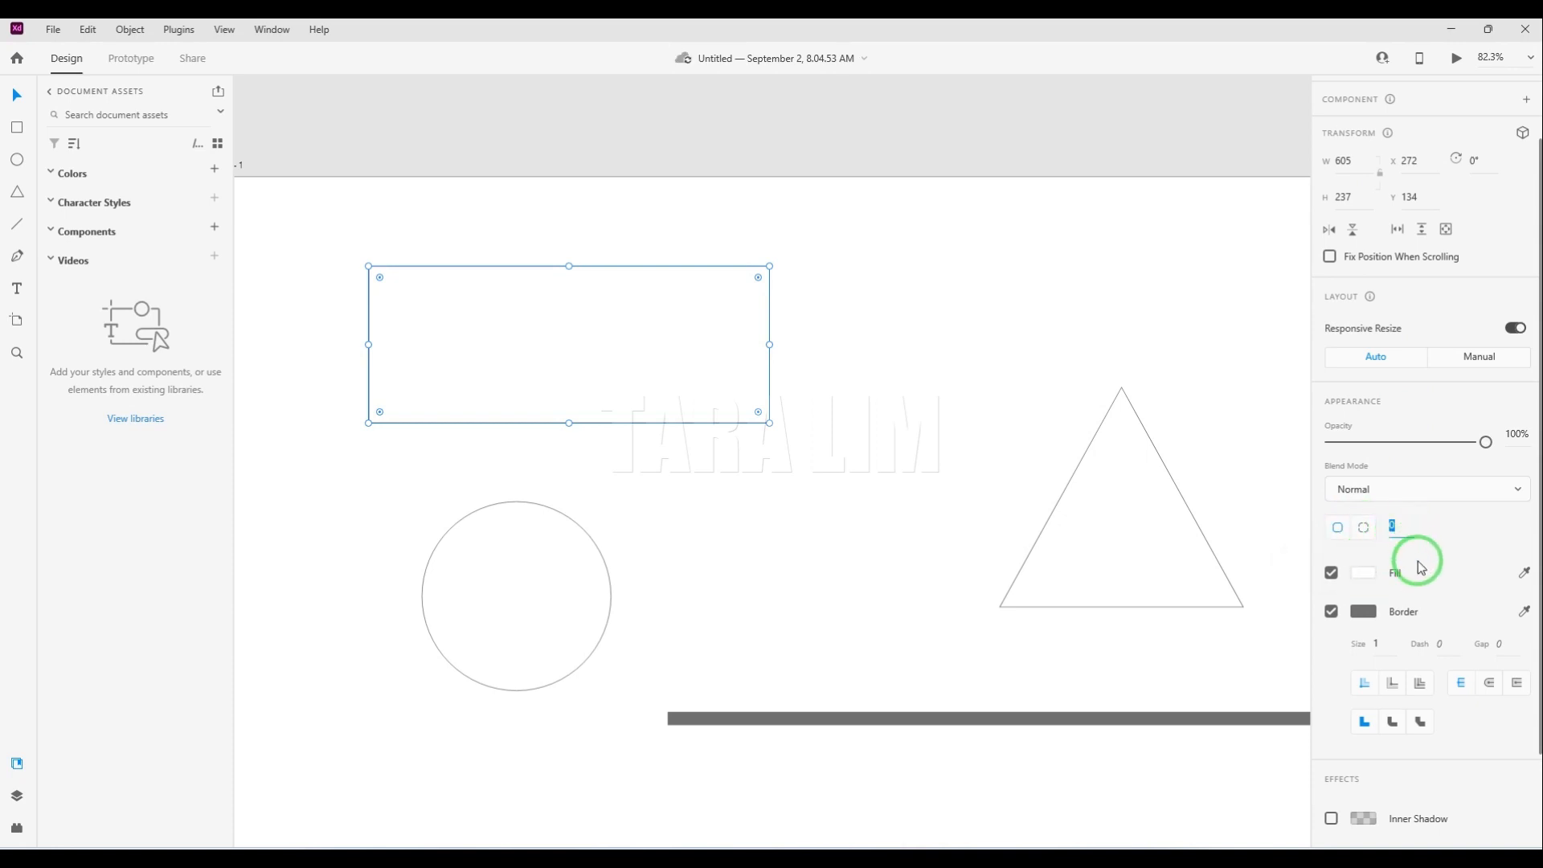
key("Return")
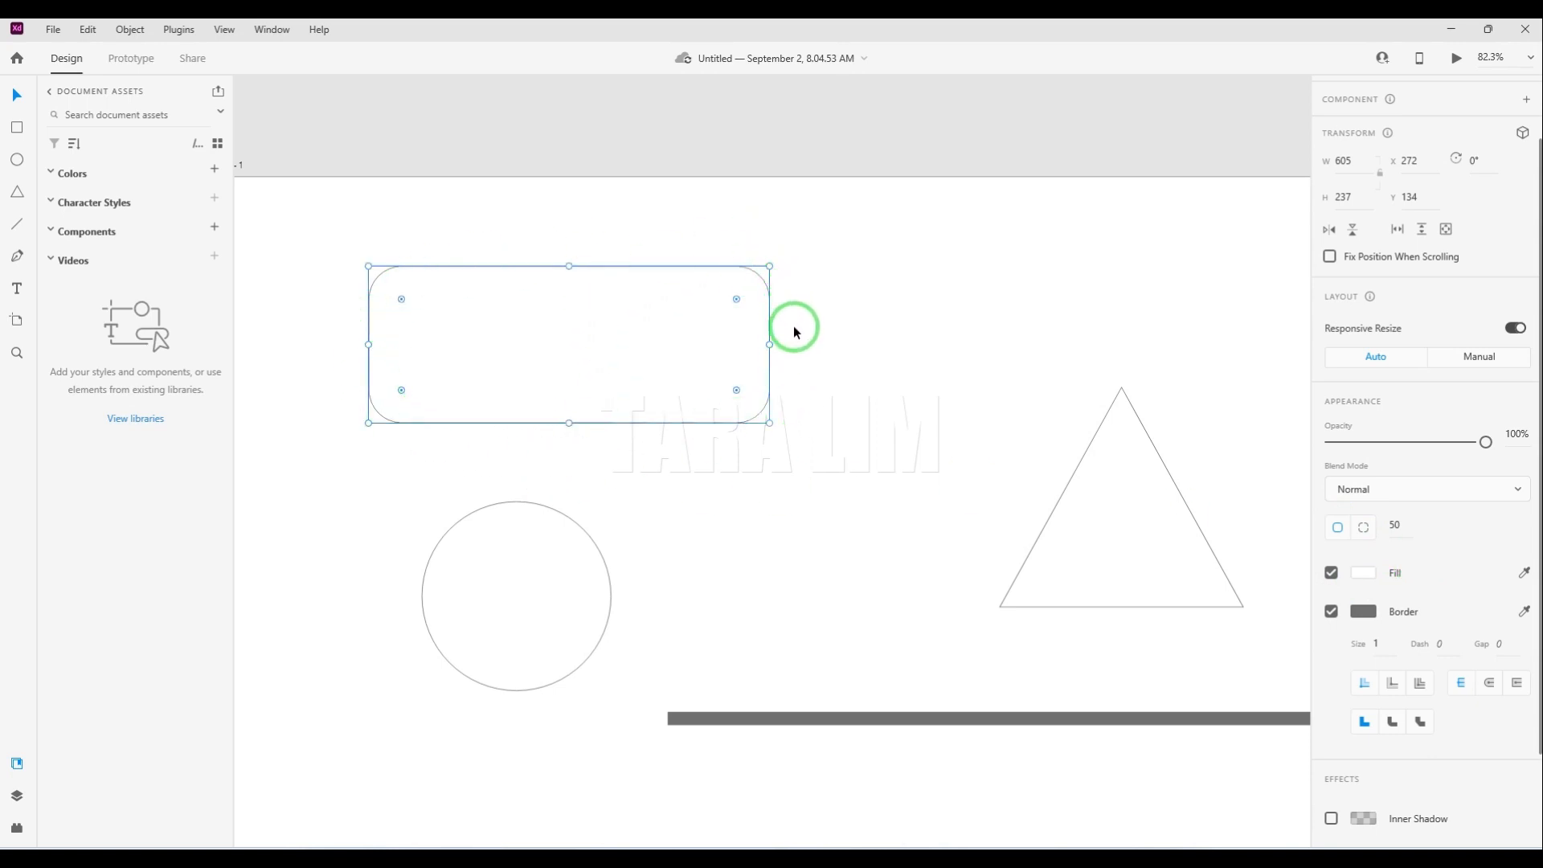
left_click(1390, 526)
type("150")
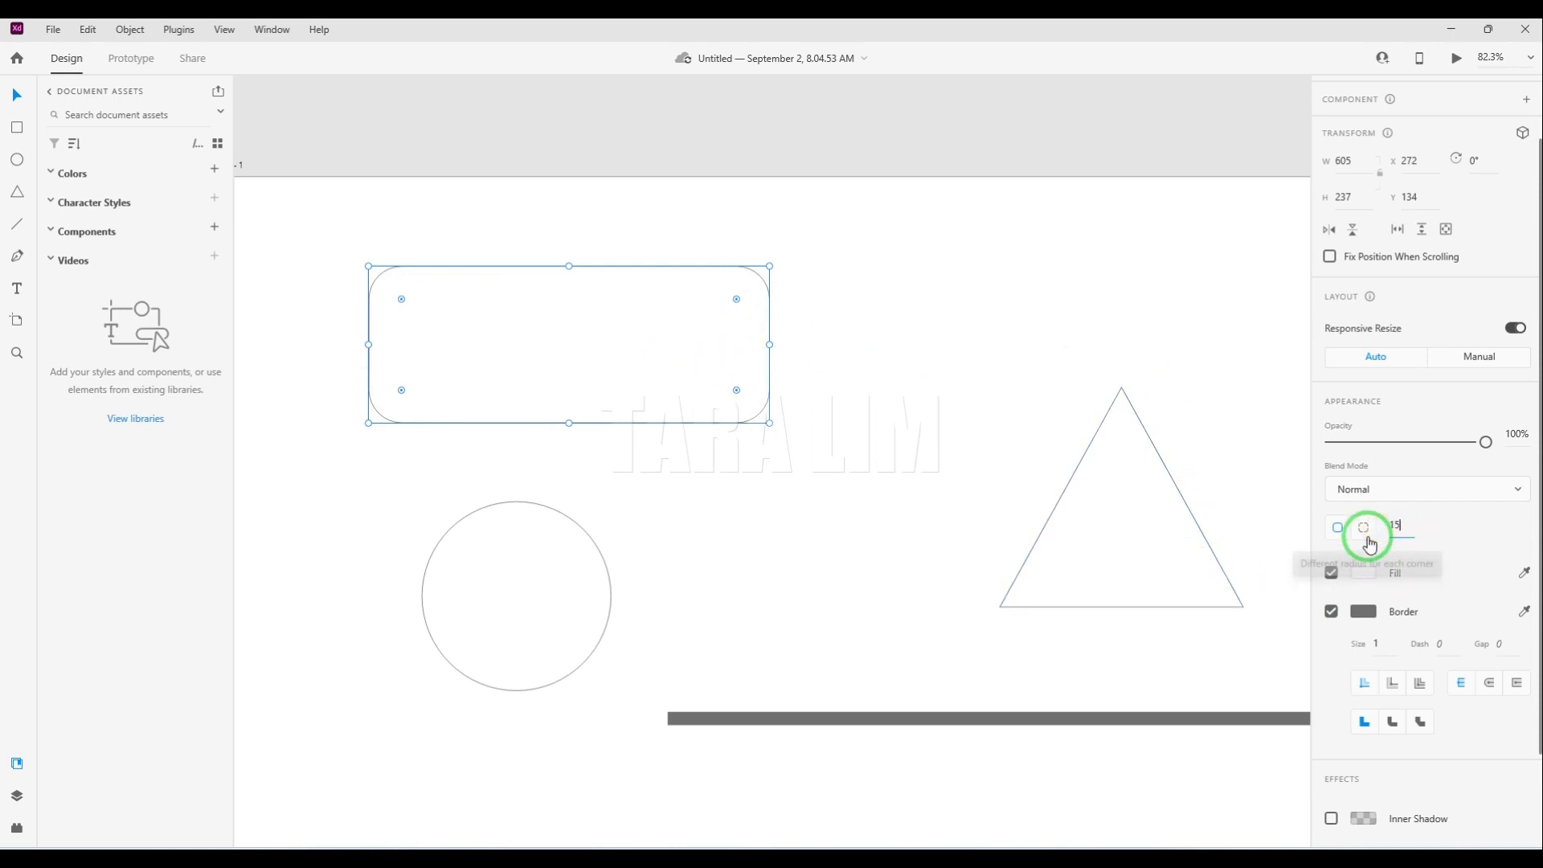
key("Return")
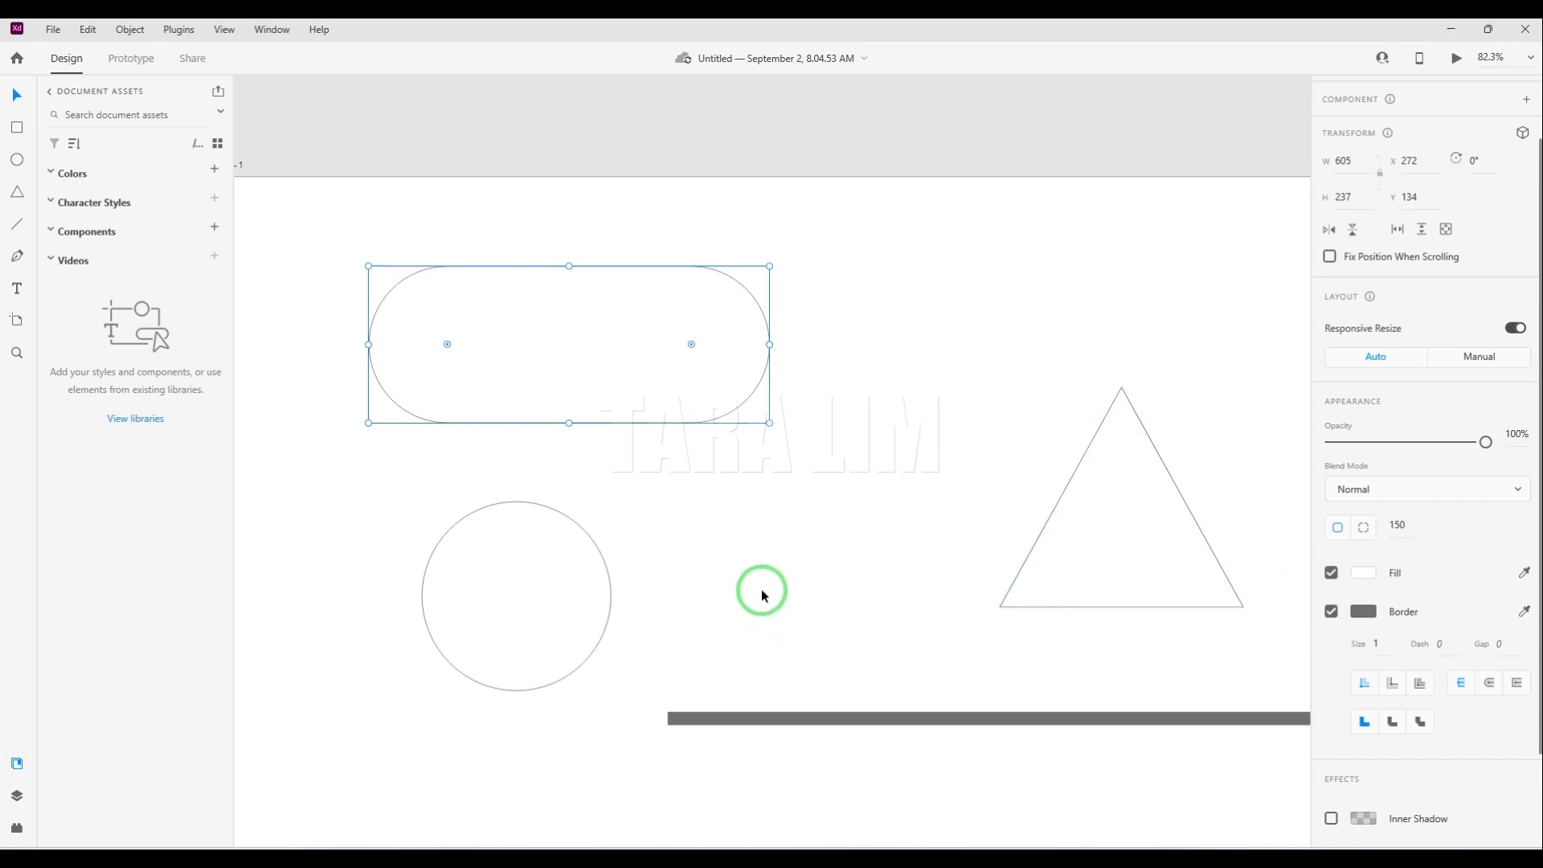
left_click(1402, 526)
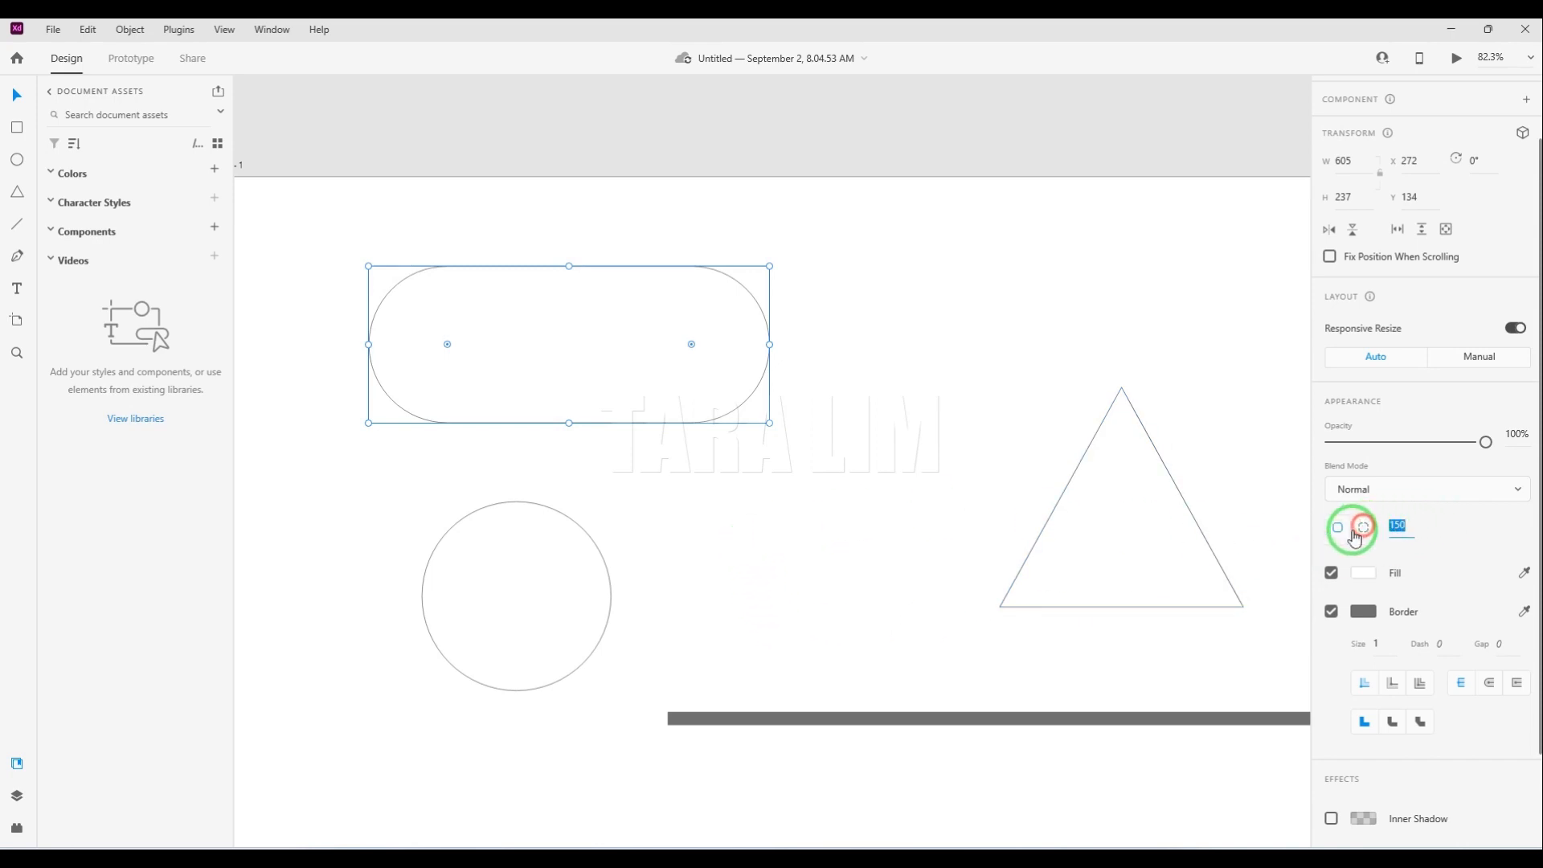
key("Return")
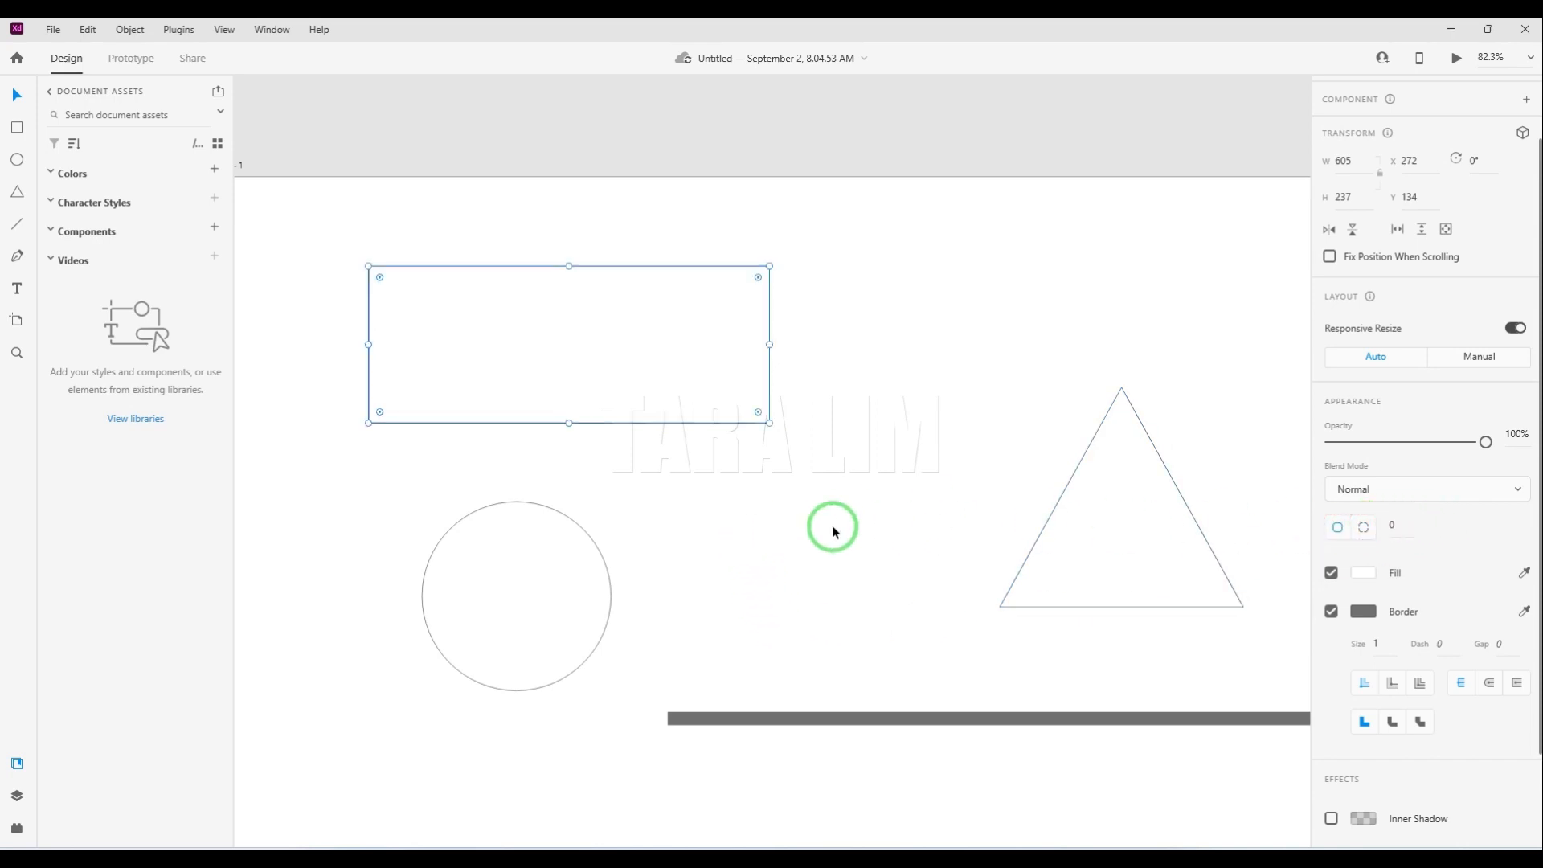
Switch the rectangle to a different radius for each corner and set the top-left corner's radius to 150.
left_click(1366, 528)
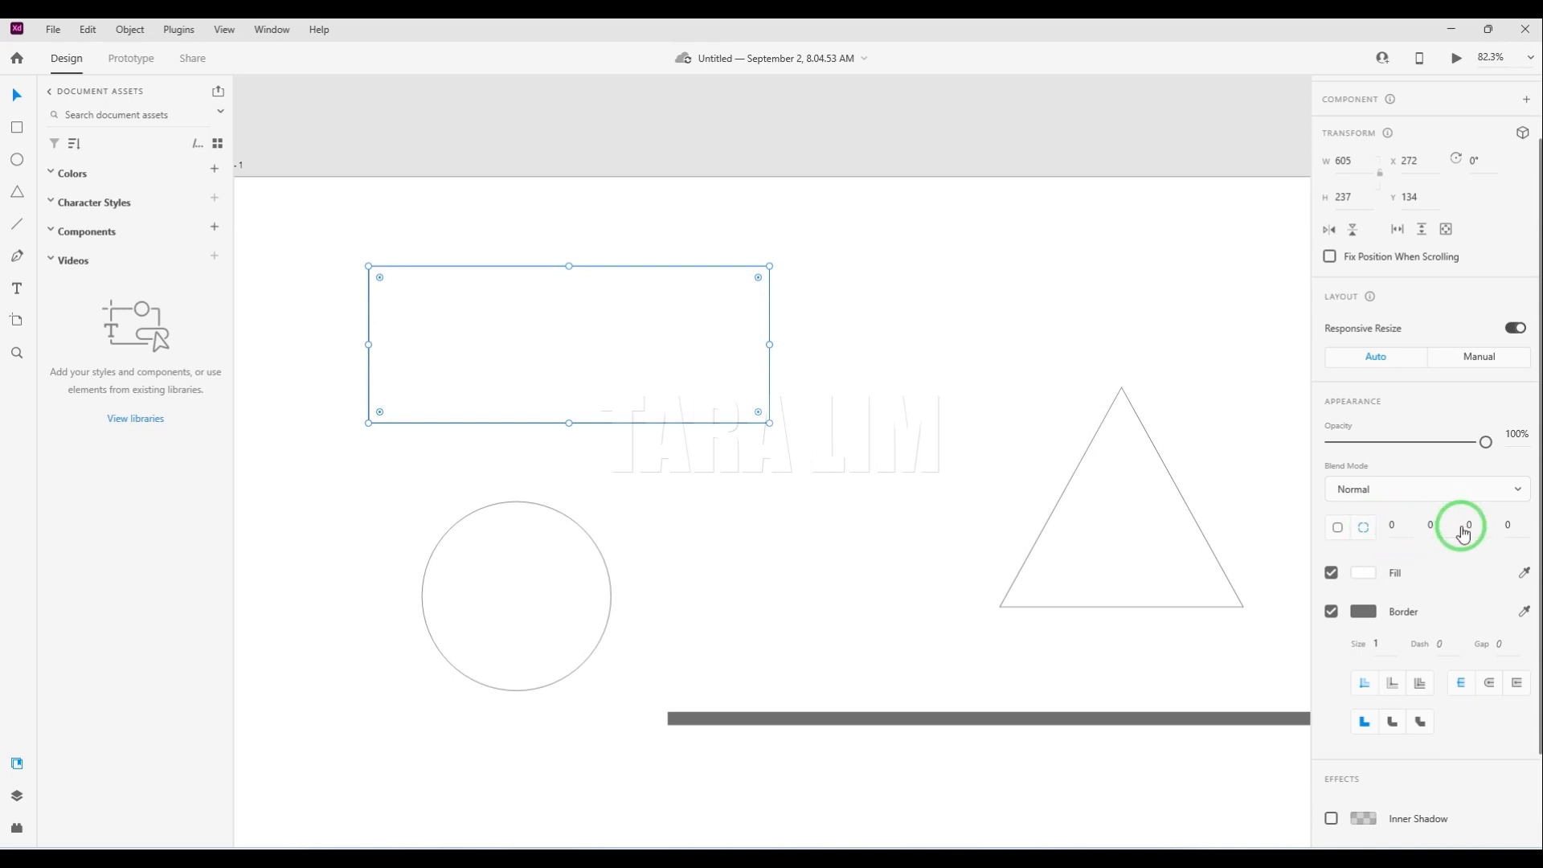
left_click(1396, 525)
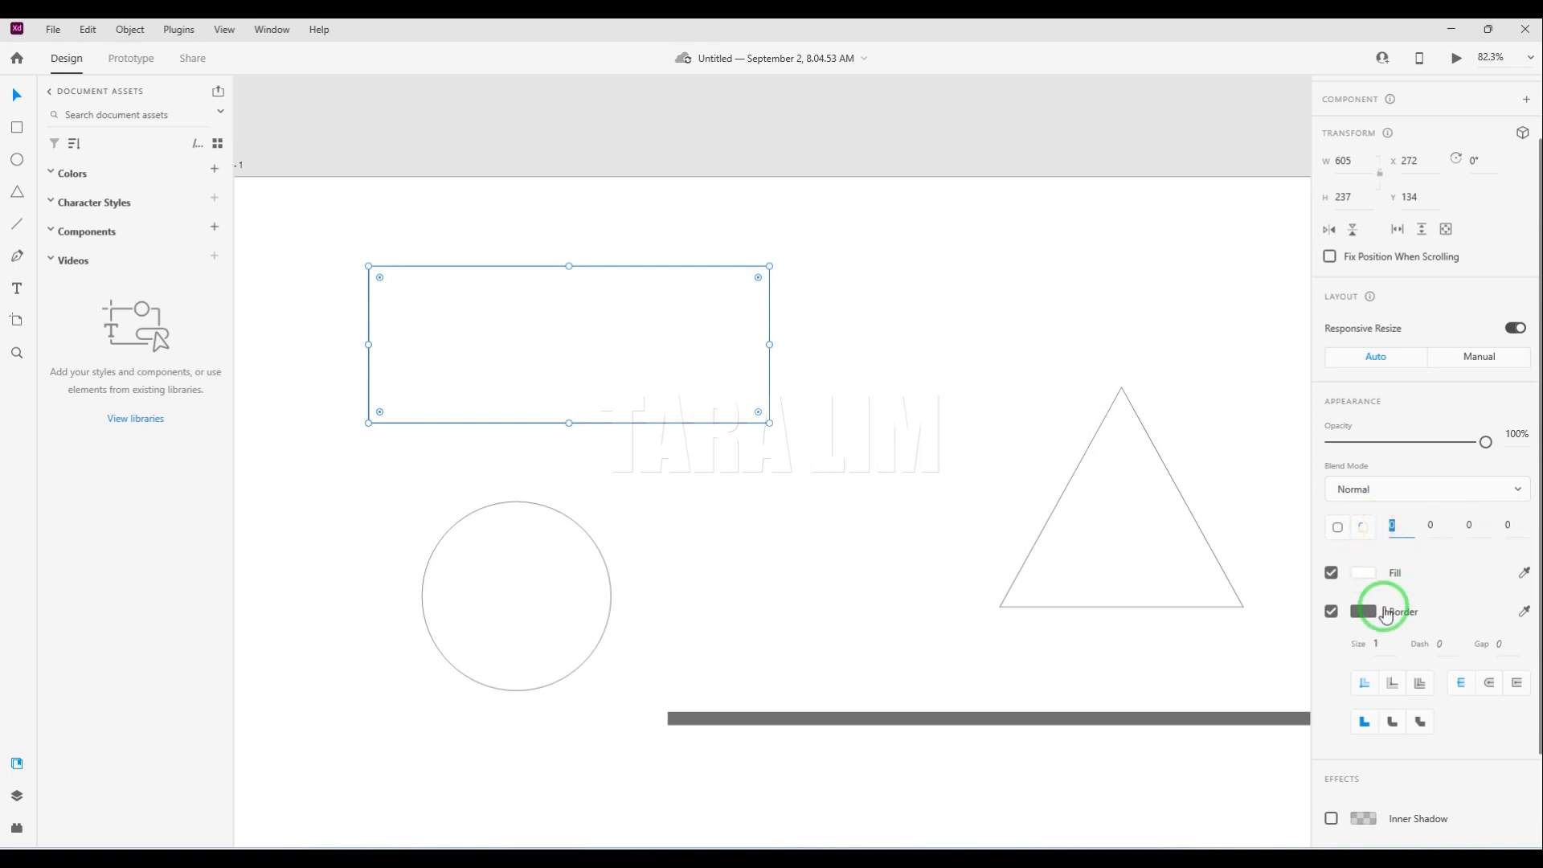
key("Return")
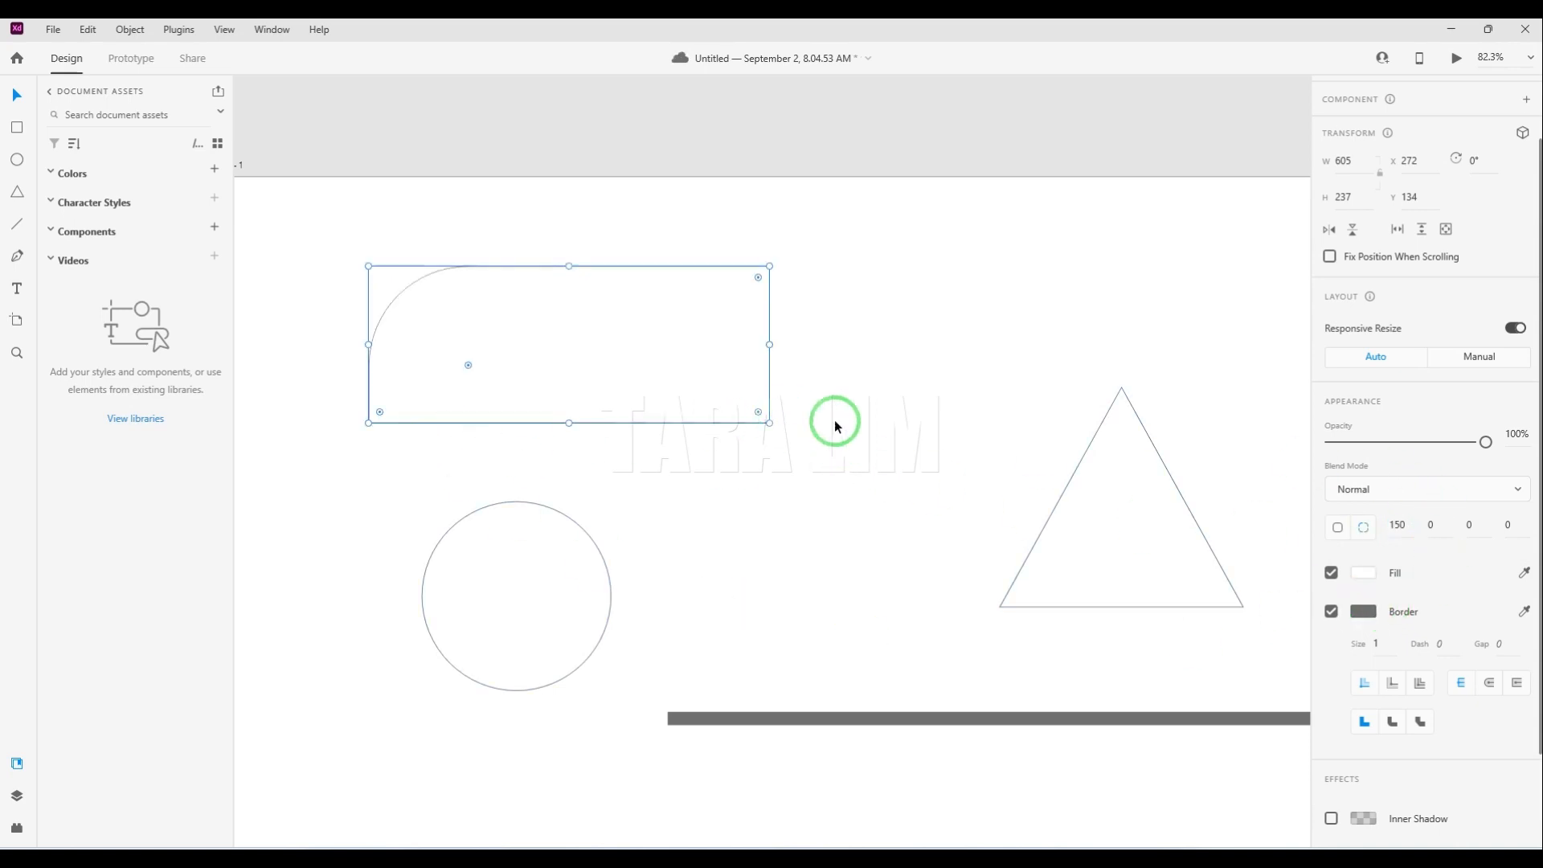
Try a radius of 150 on the rectangle's bottom-left corner, return it to 0 and set the bottom-right corner's radius to 150 instead.
left_click(1487, 526)
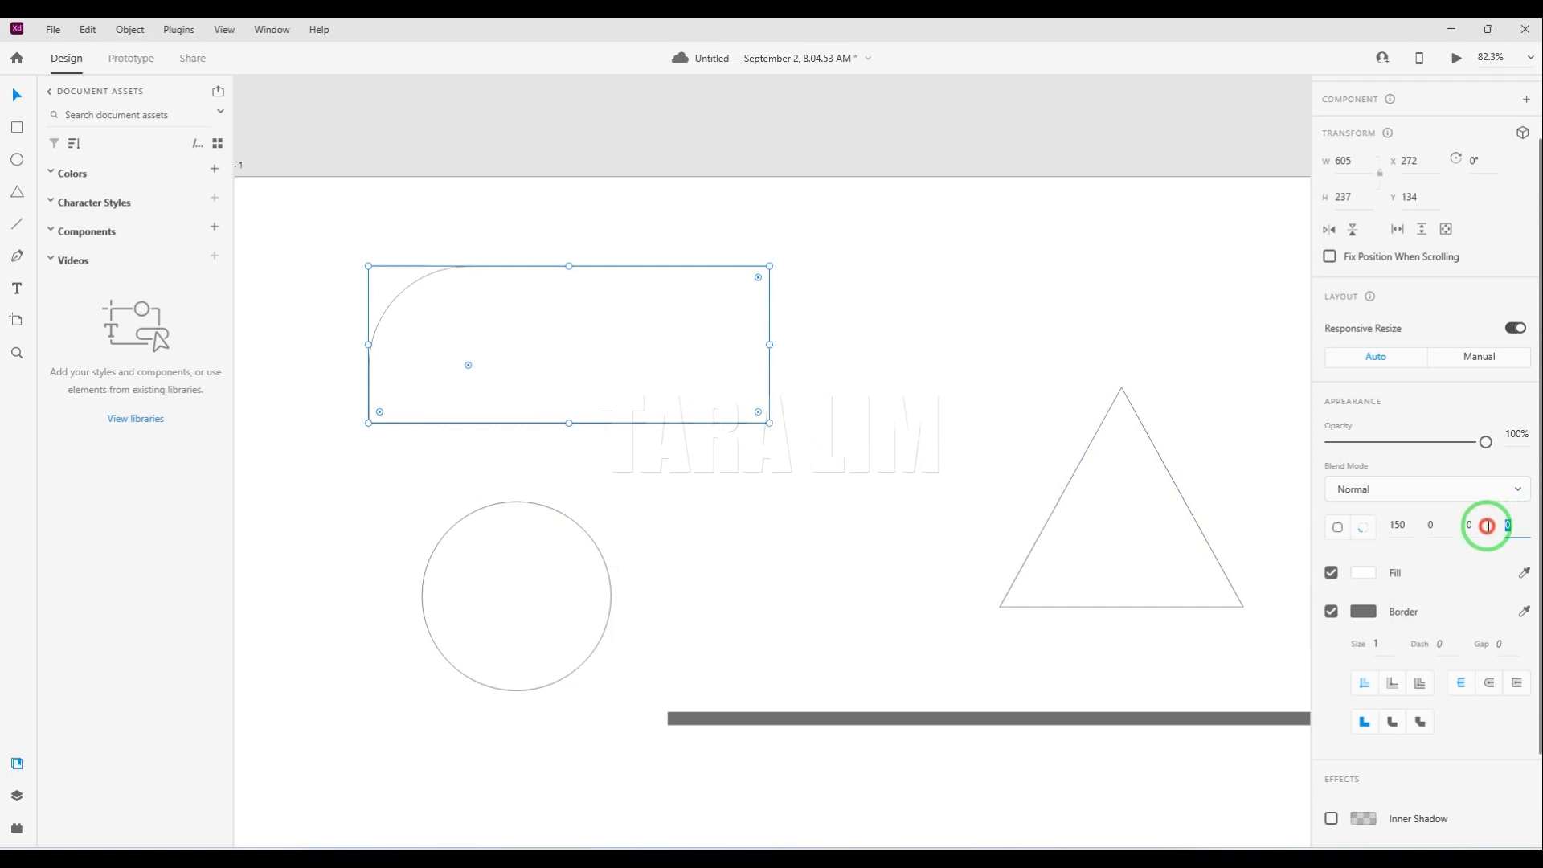
key("Return")
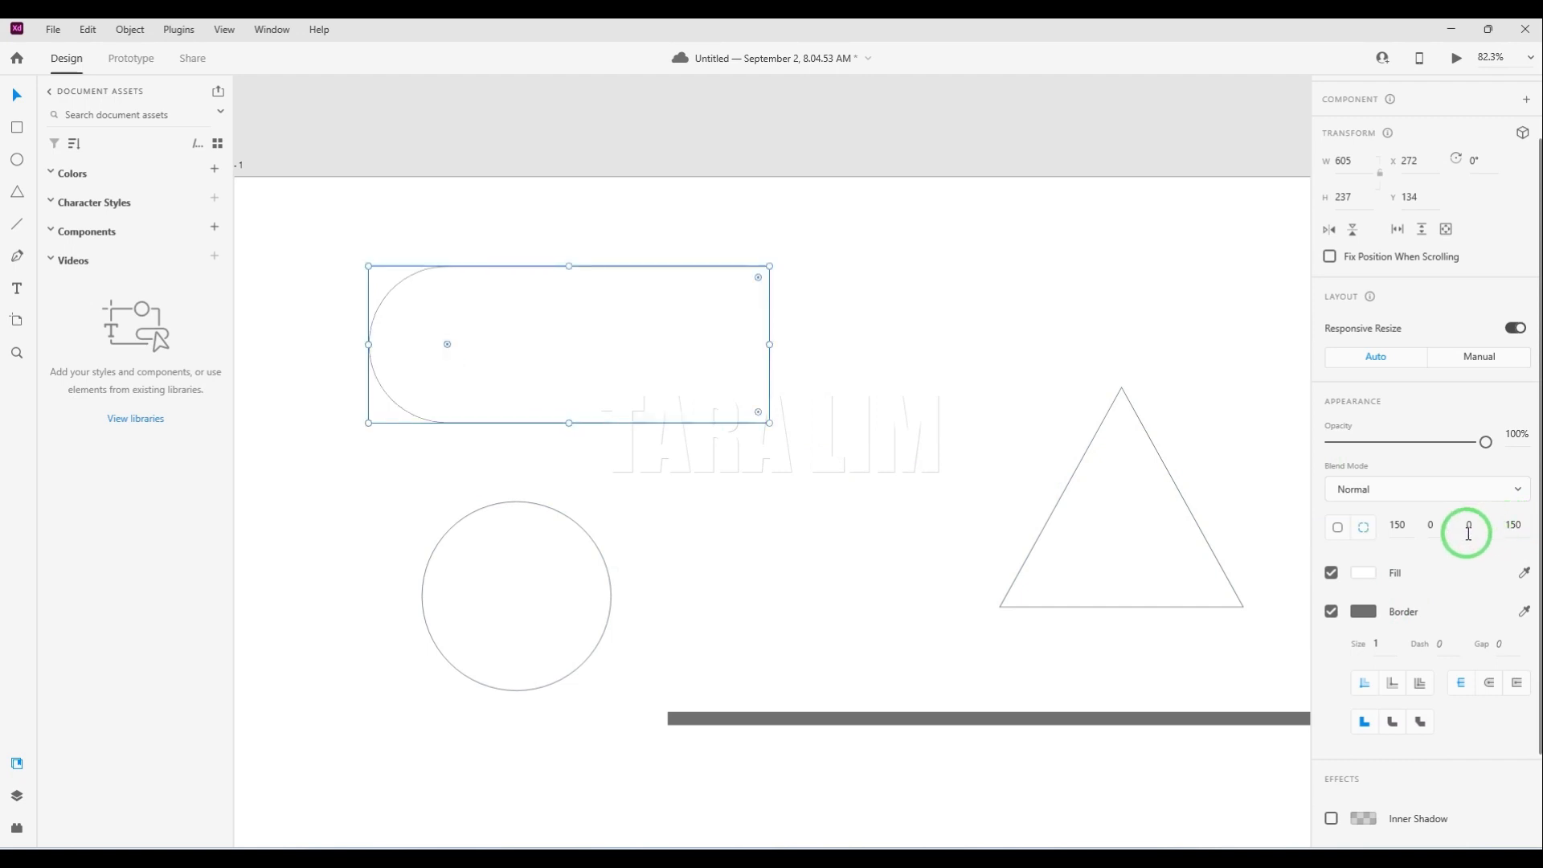
left_click(1476, 529)
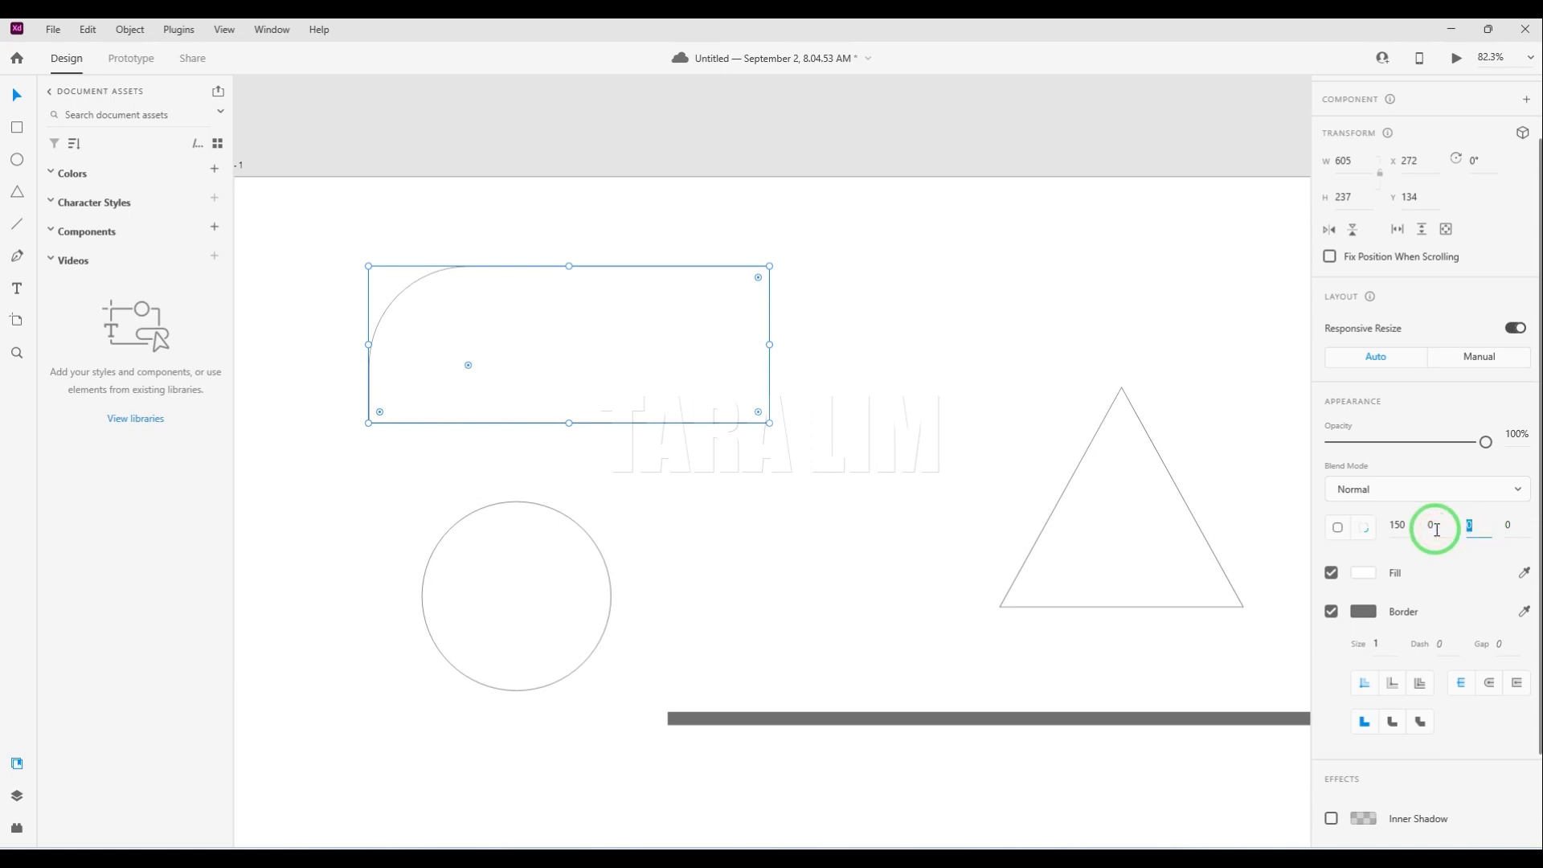
type("150")
key("Return")
left_click(554, 413)
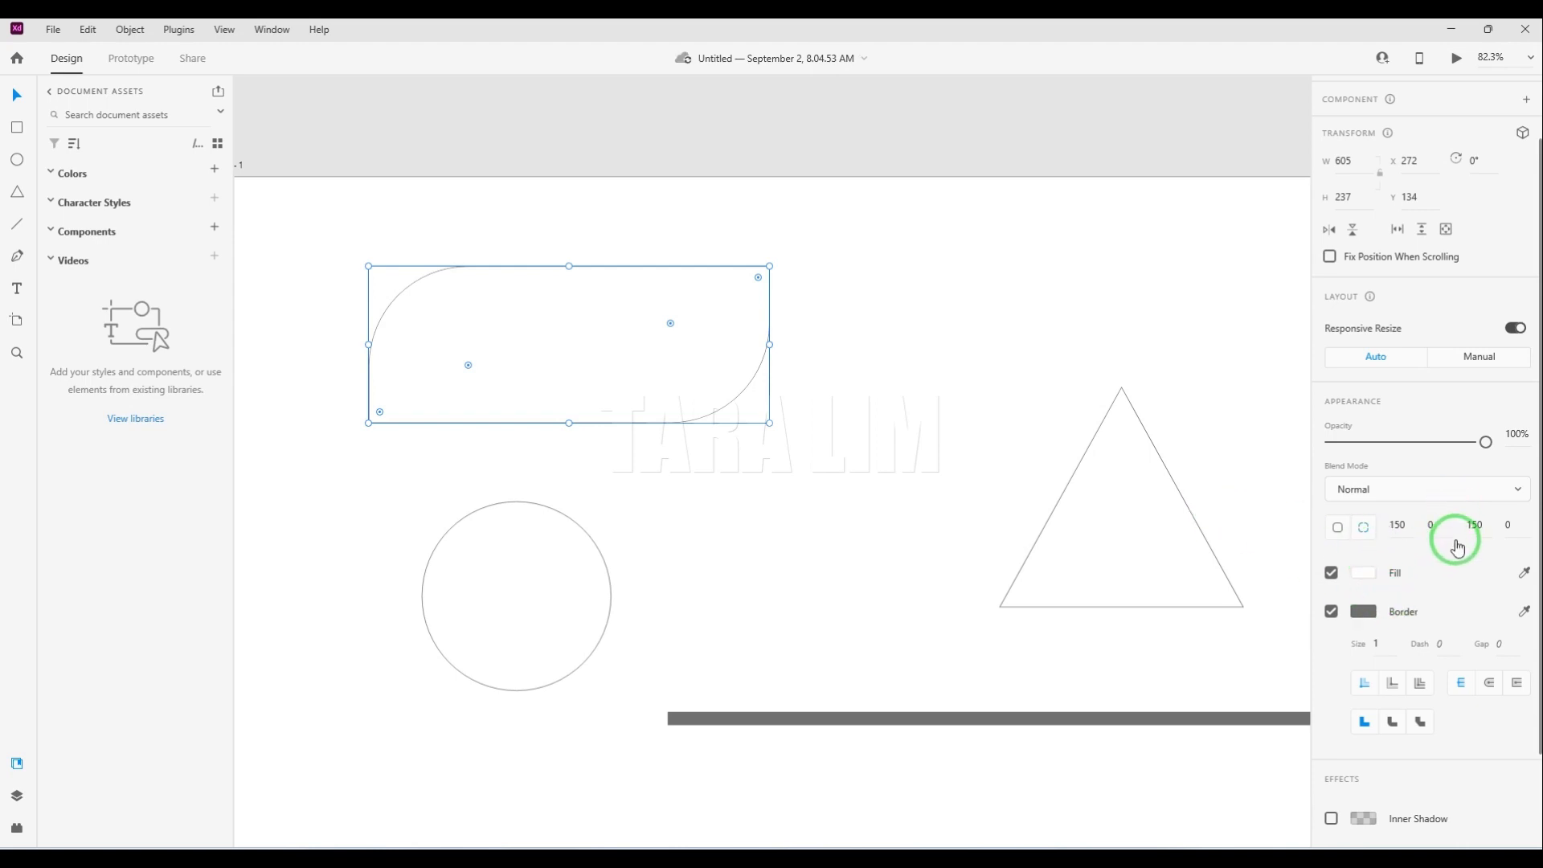
Change the rectangle's fill to solid red, #FF0000.
scroll(1435, 330, "up", 2)
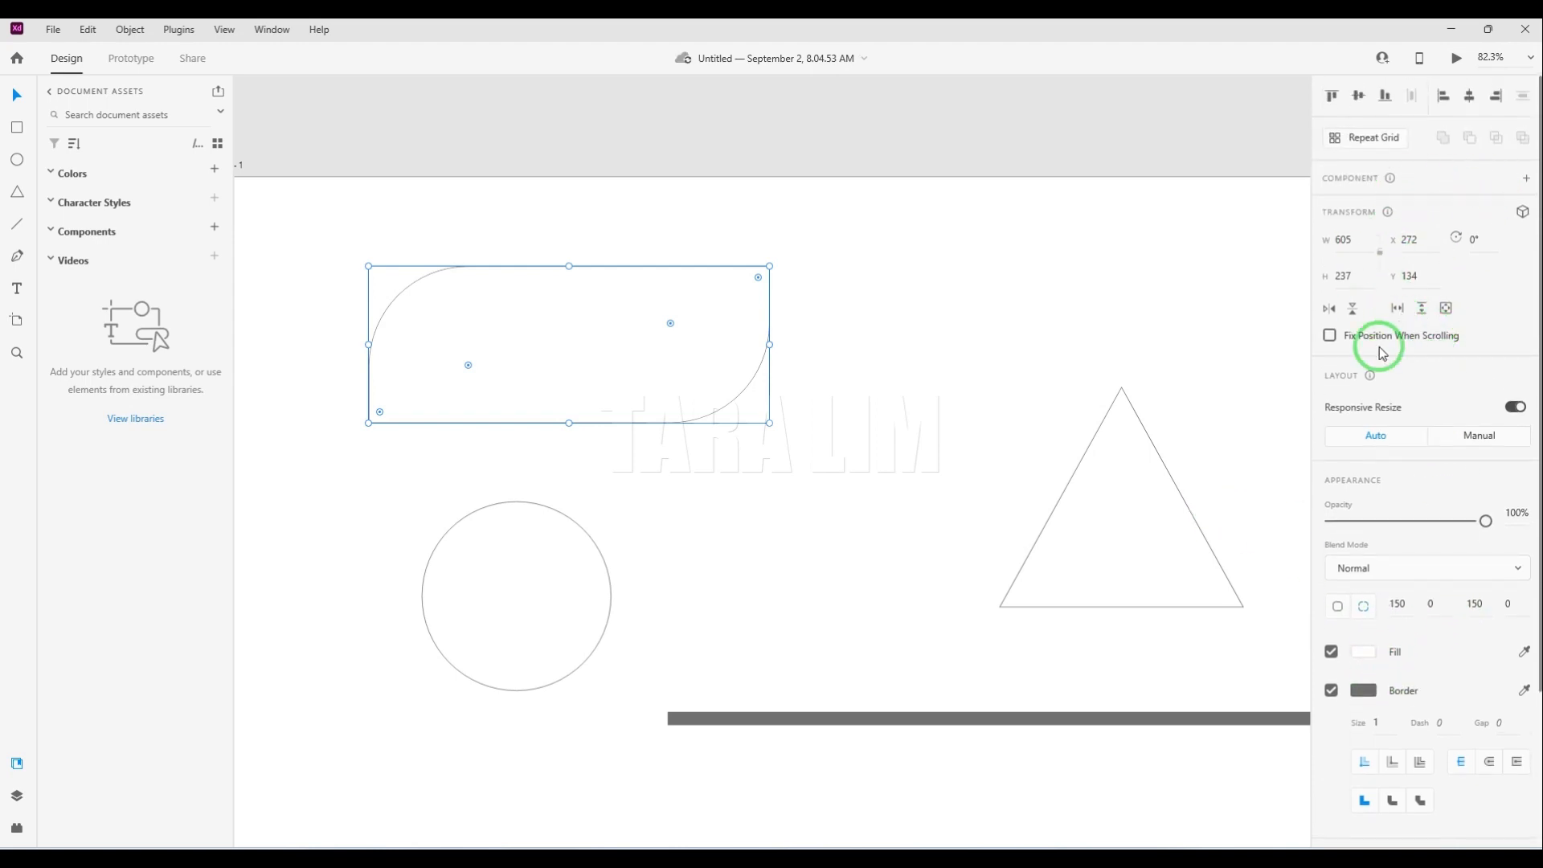
scroll(1432, 528, "down", 2)
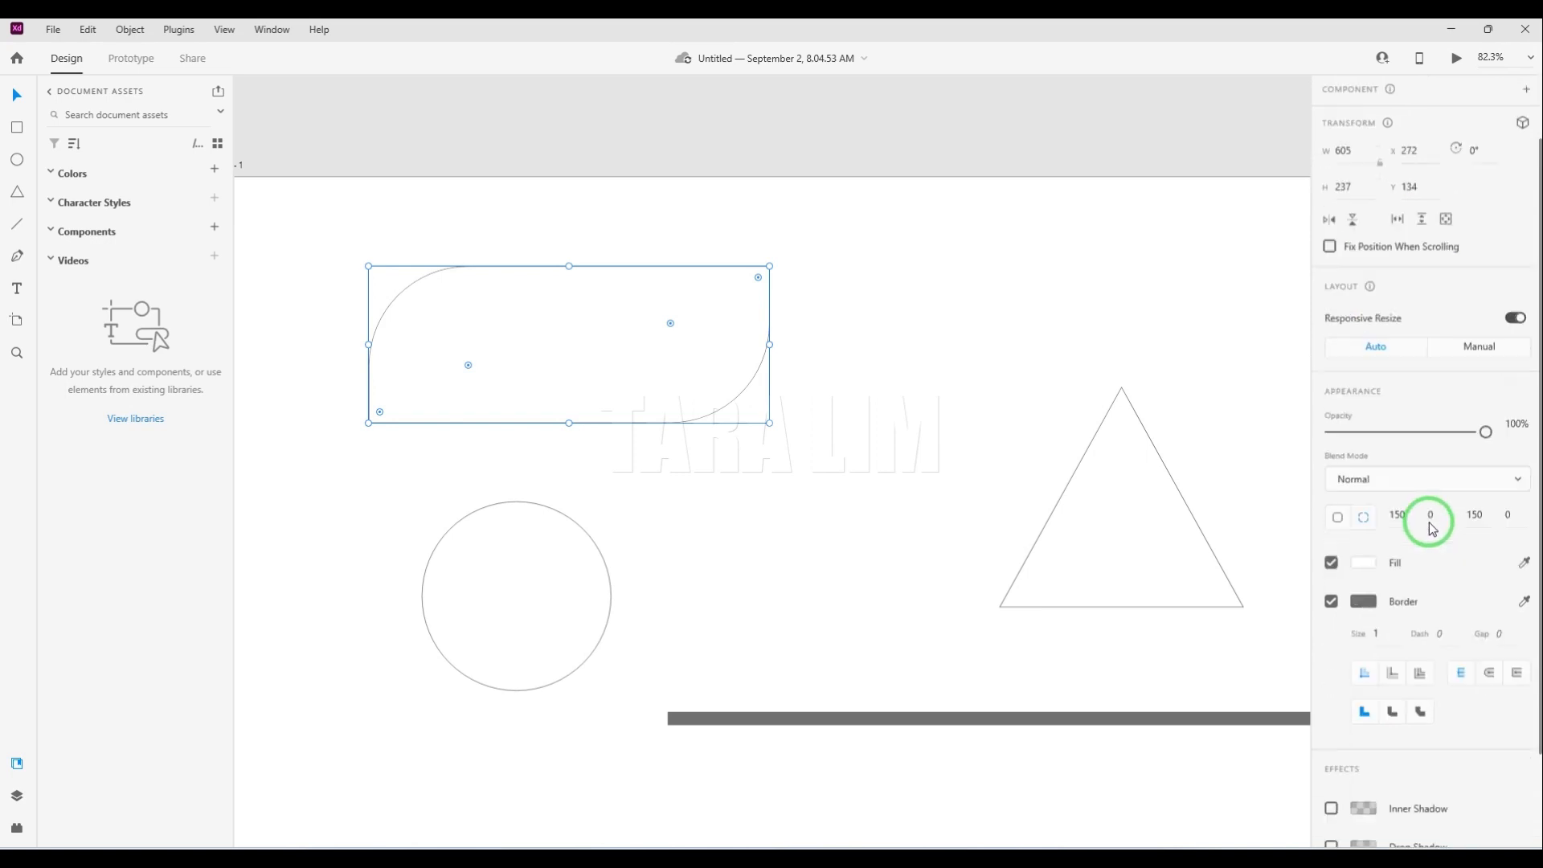
scroll(1430, 524, "down", 2)
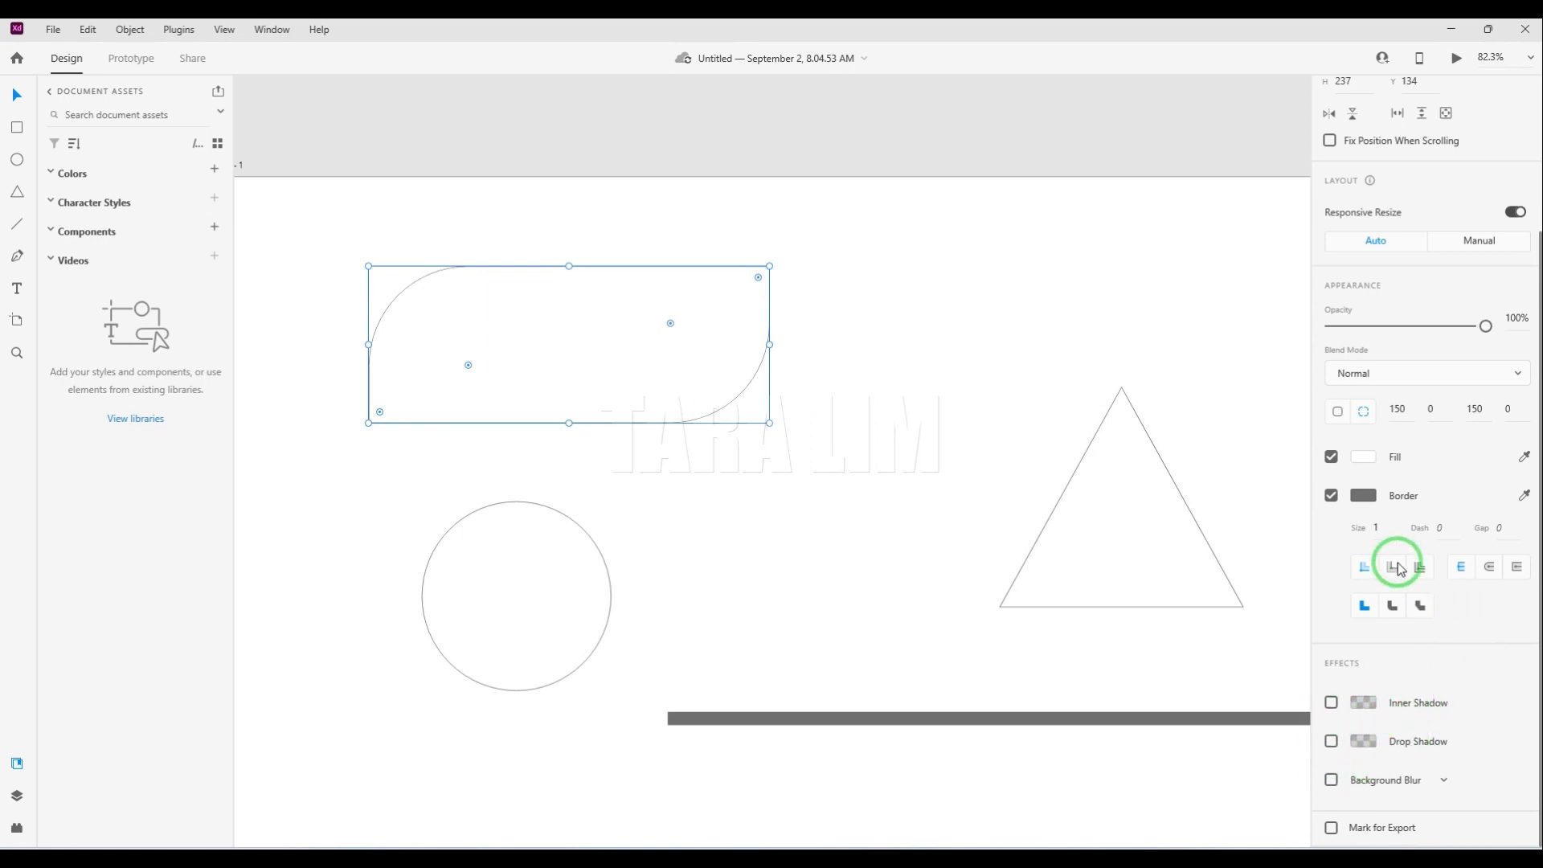
left_click(1364, 458)
left_click(1260, 362)
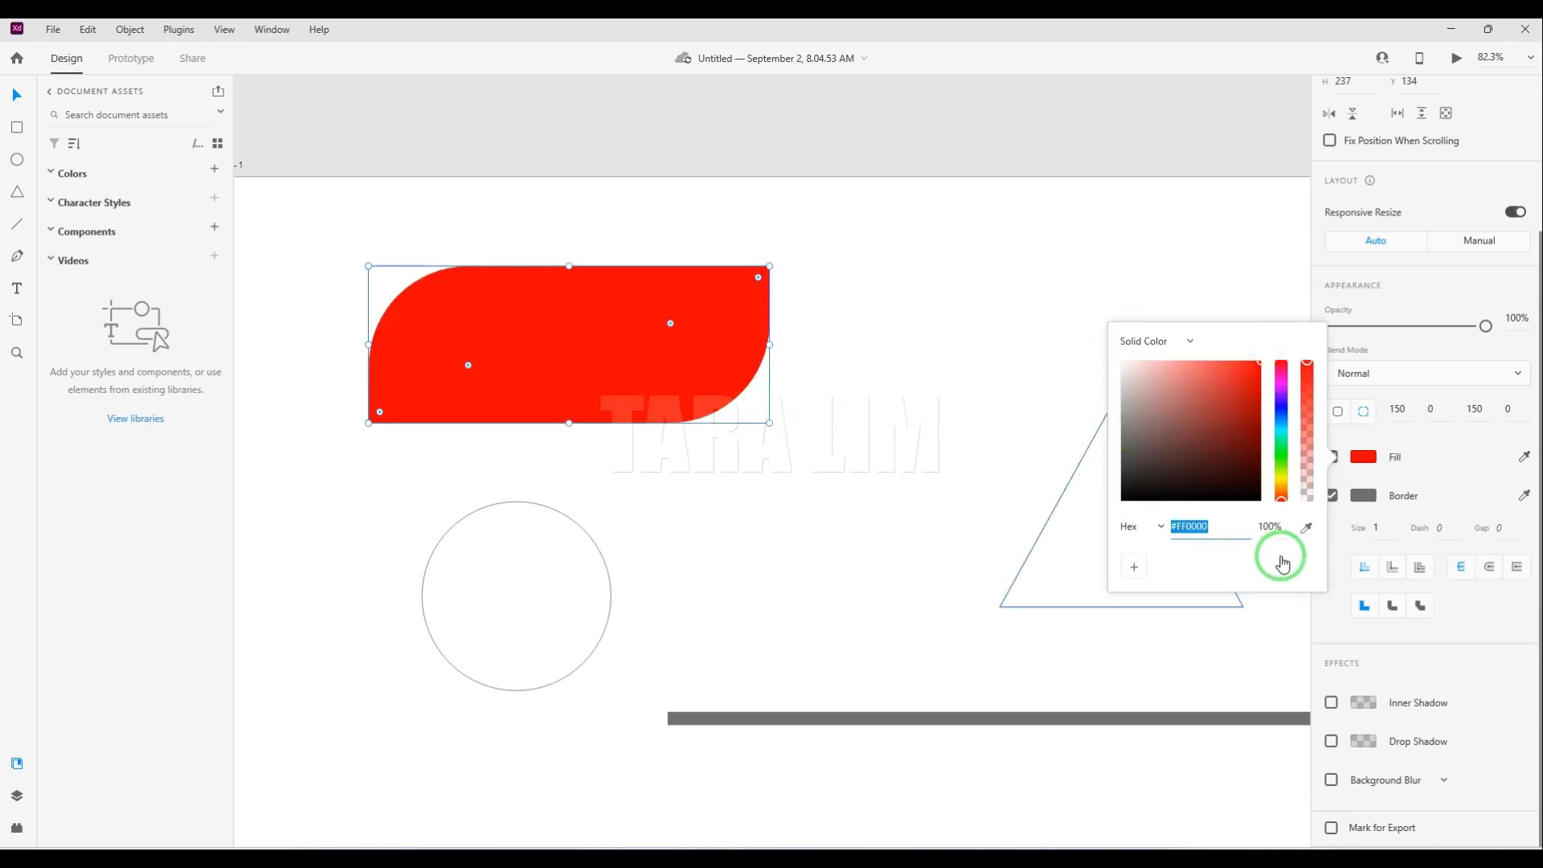
Try linear, radial and angular gradient fills on the rectangle, ending with the linear gradient.
left_click(1189, 336)
left_click(1164, 377)
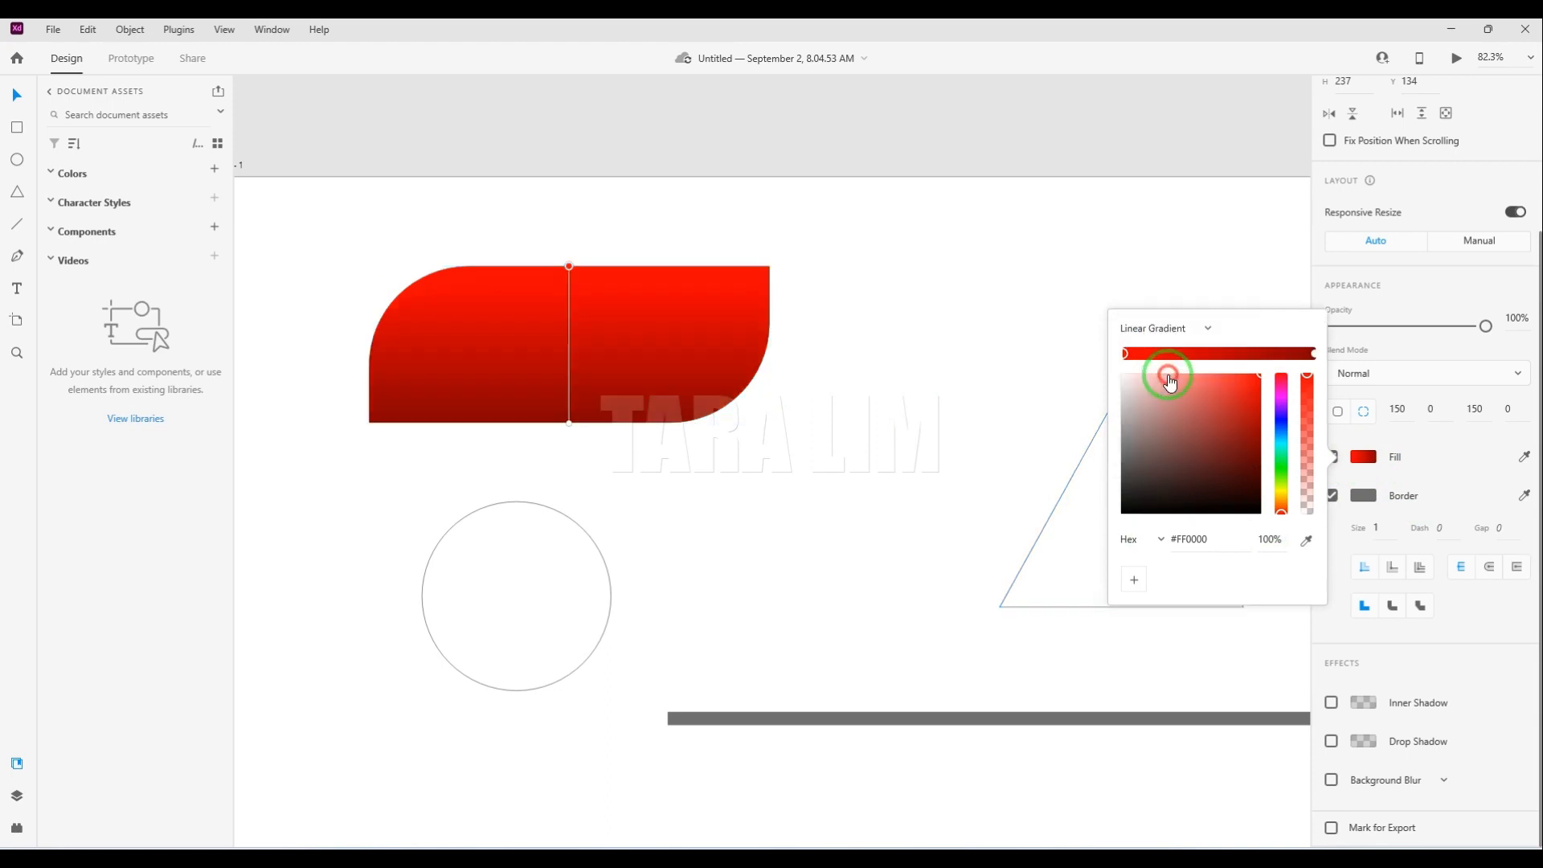
left_click(1206, 329)
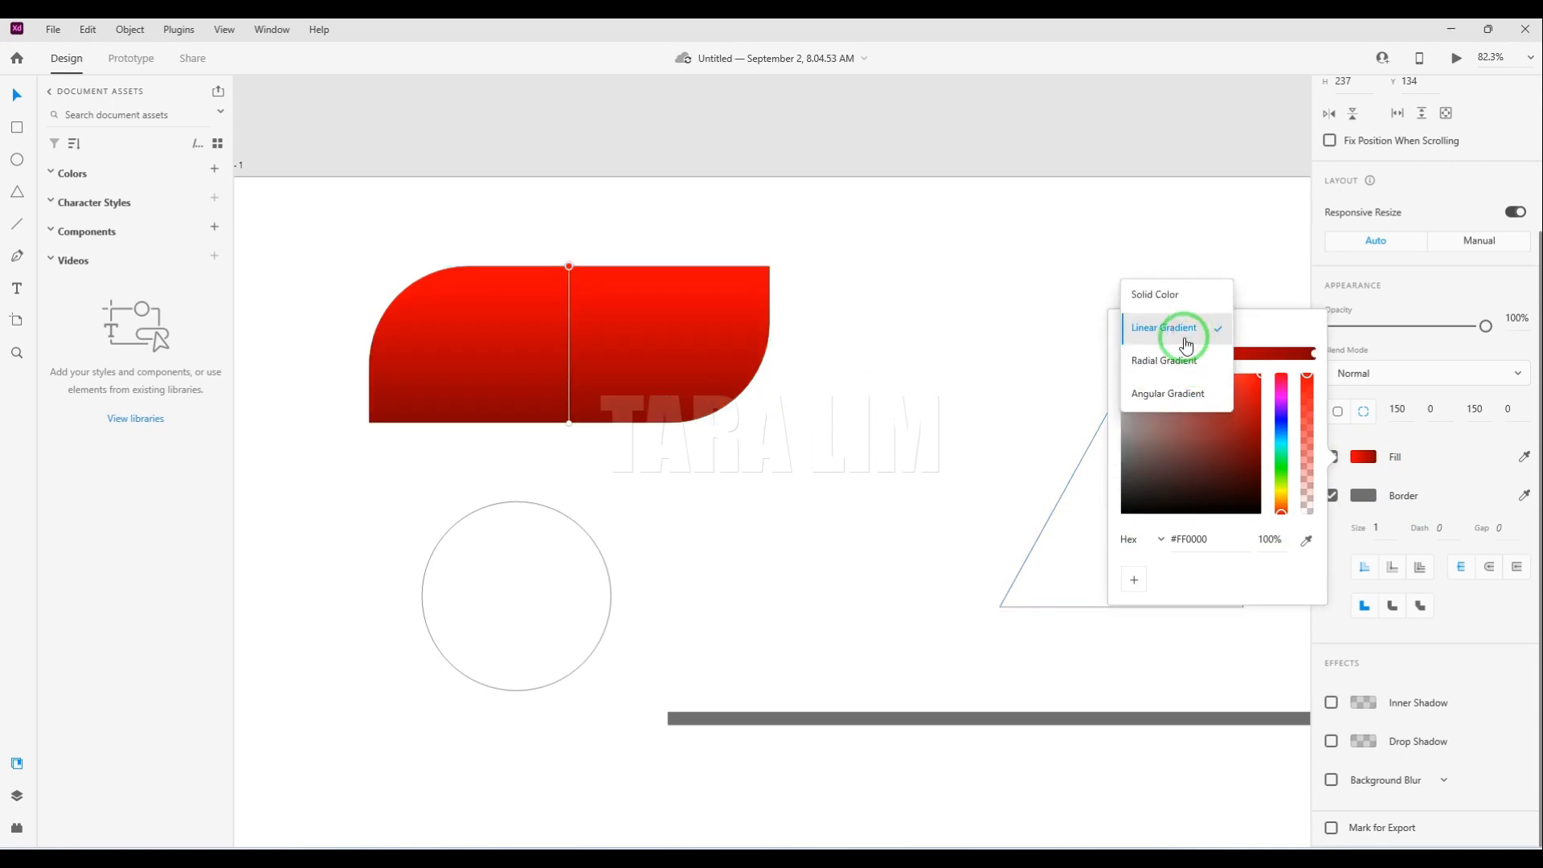
left_click(1164, 361)
left_click(1206, 328)
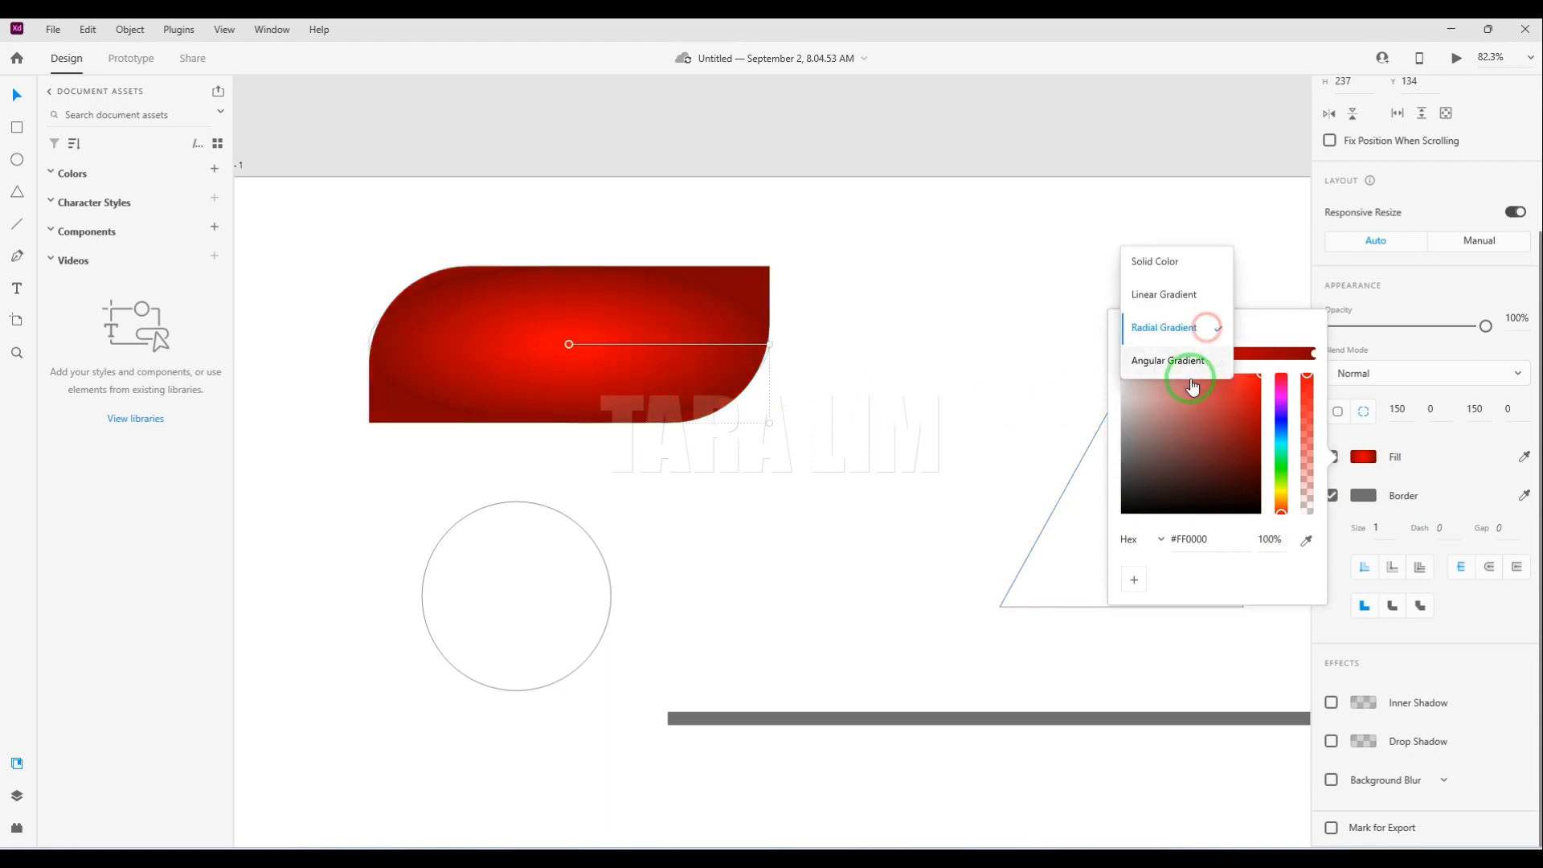
left_click(1167, 361)
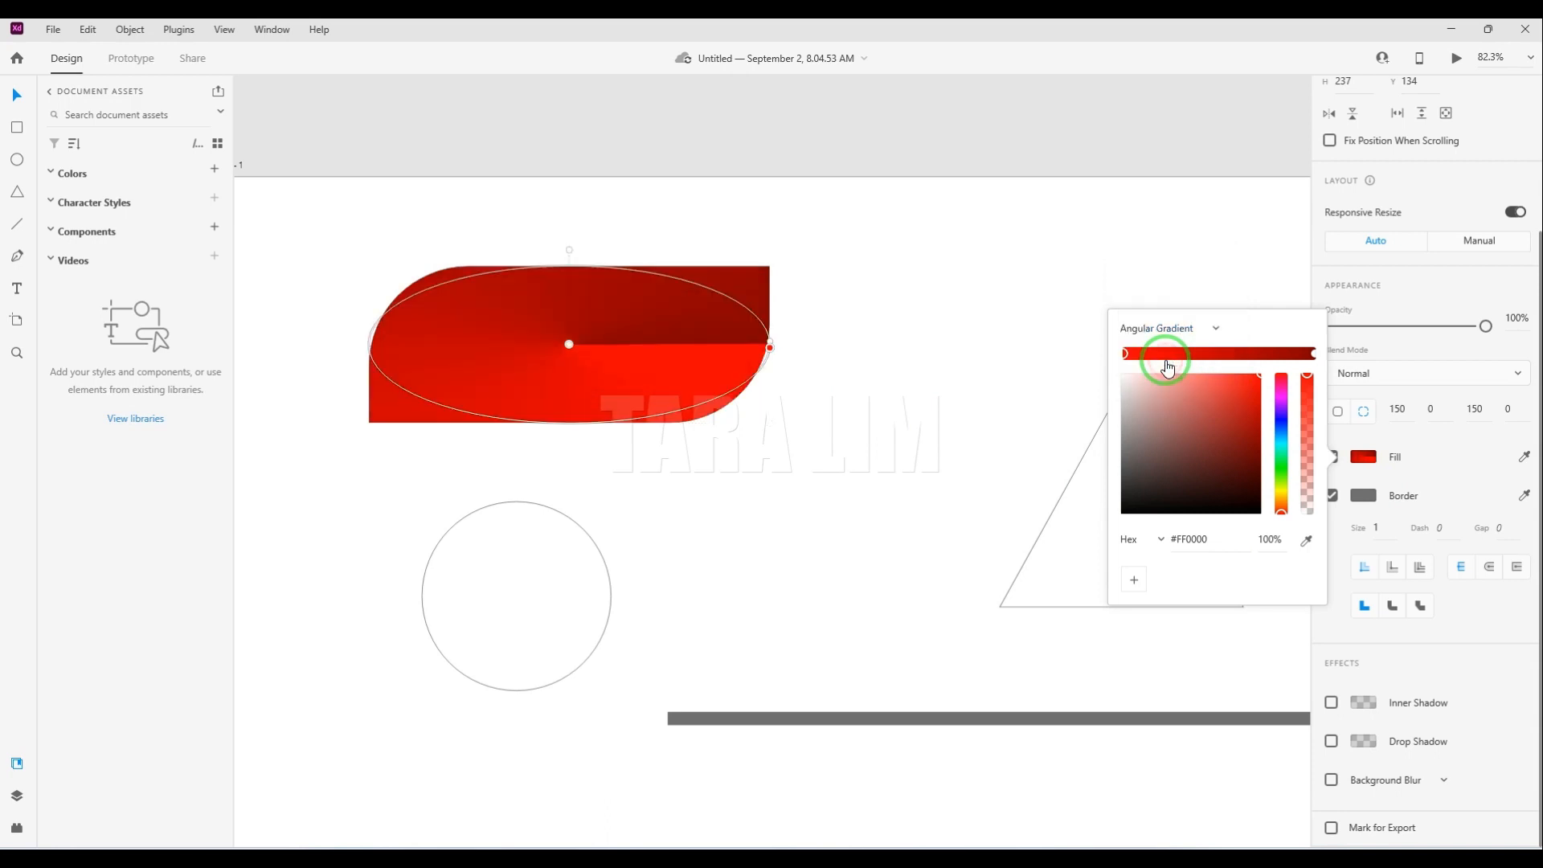
left_click(1171, 321)
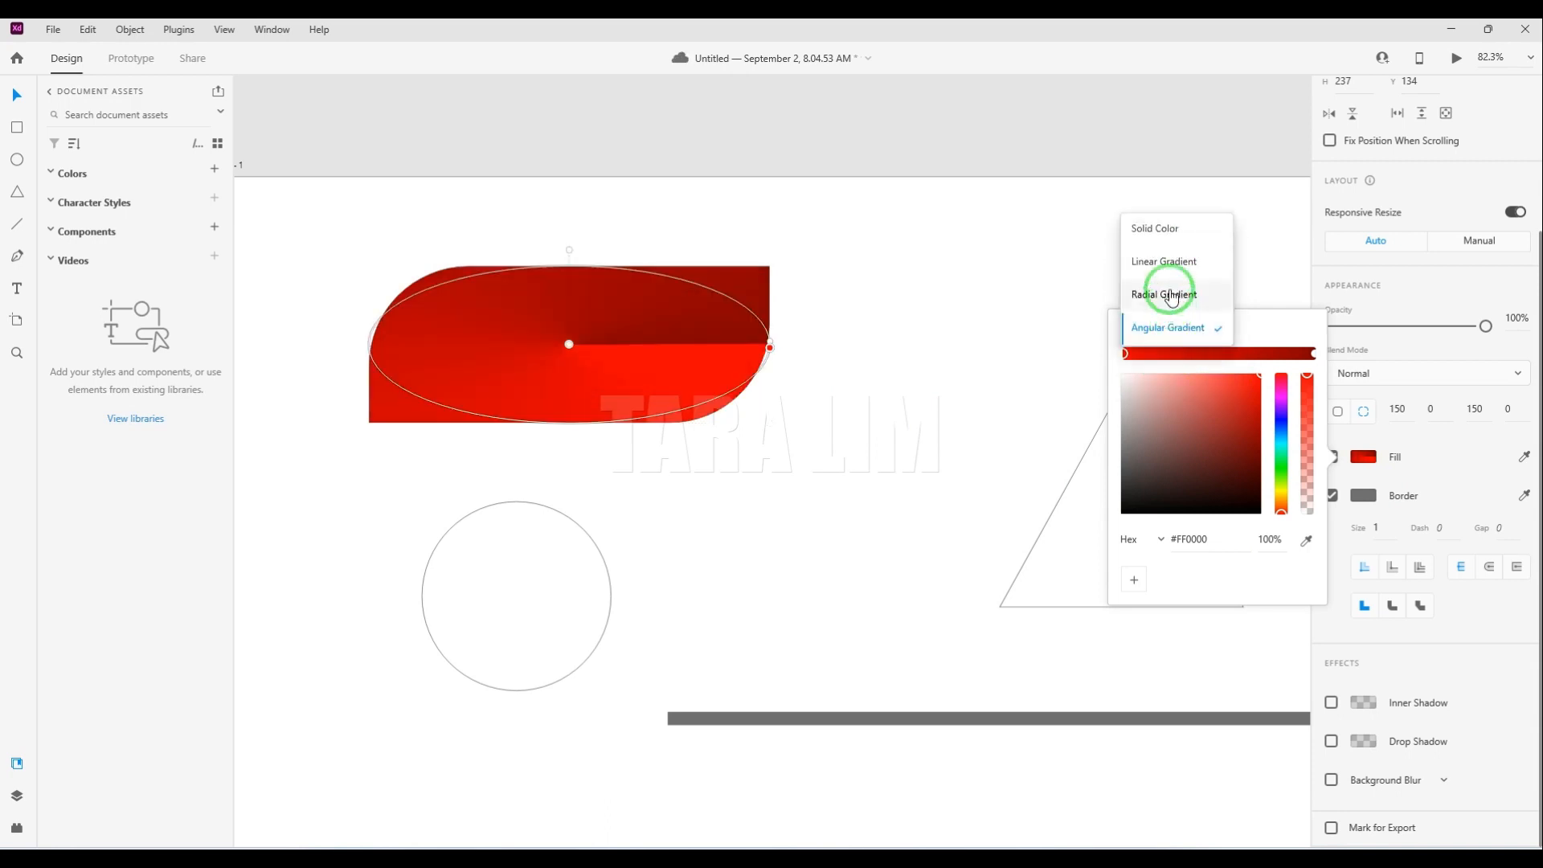
left_click(1160, 262)
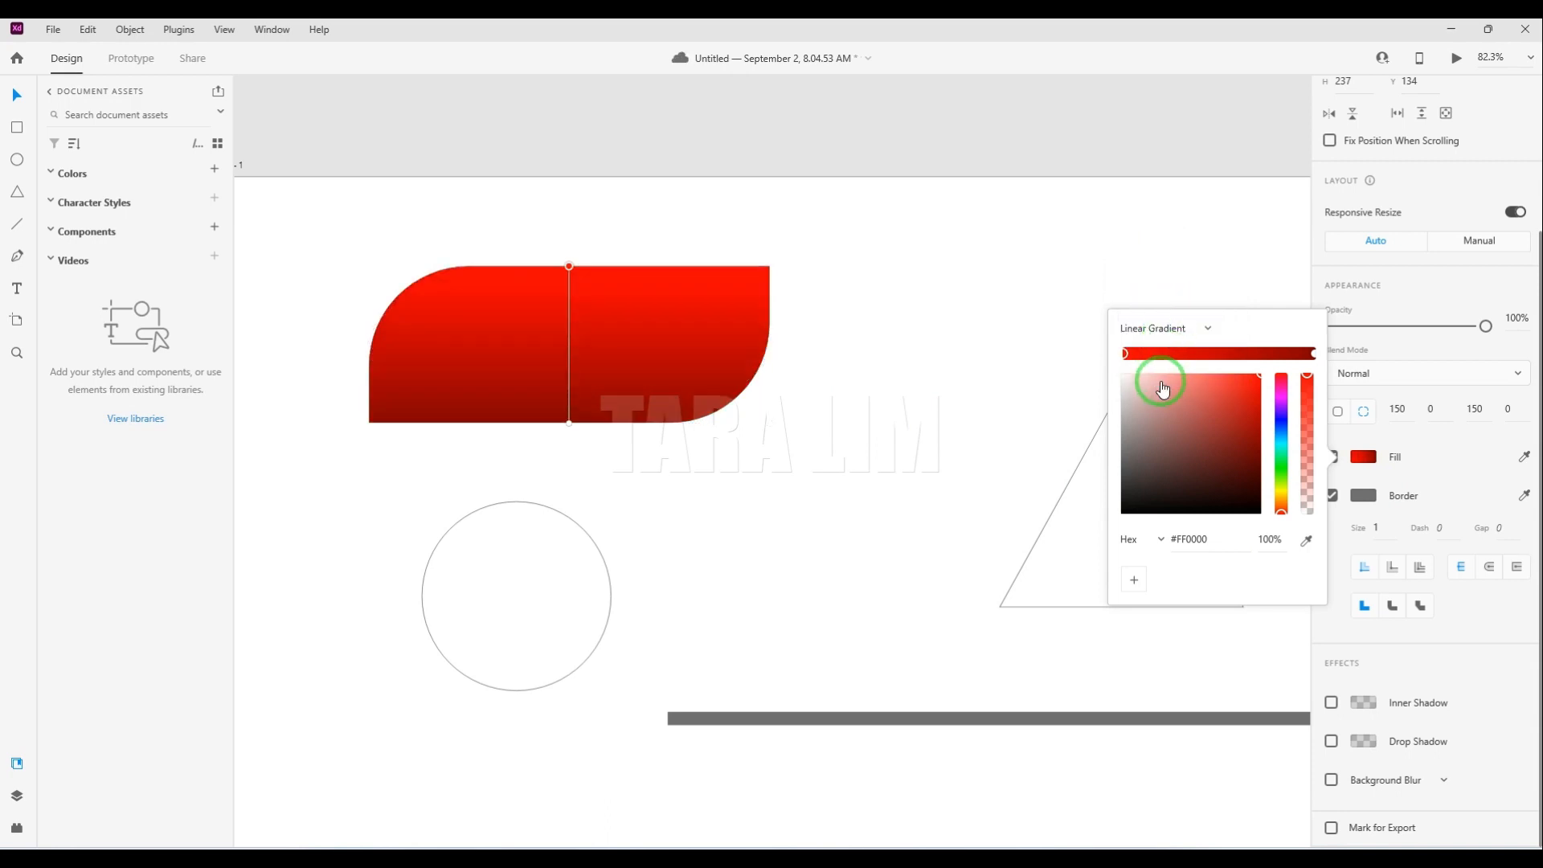
Try blue #0000FF for the gradient's start colour and settle on light red #FF4747.
left_click(1281, 420)
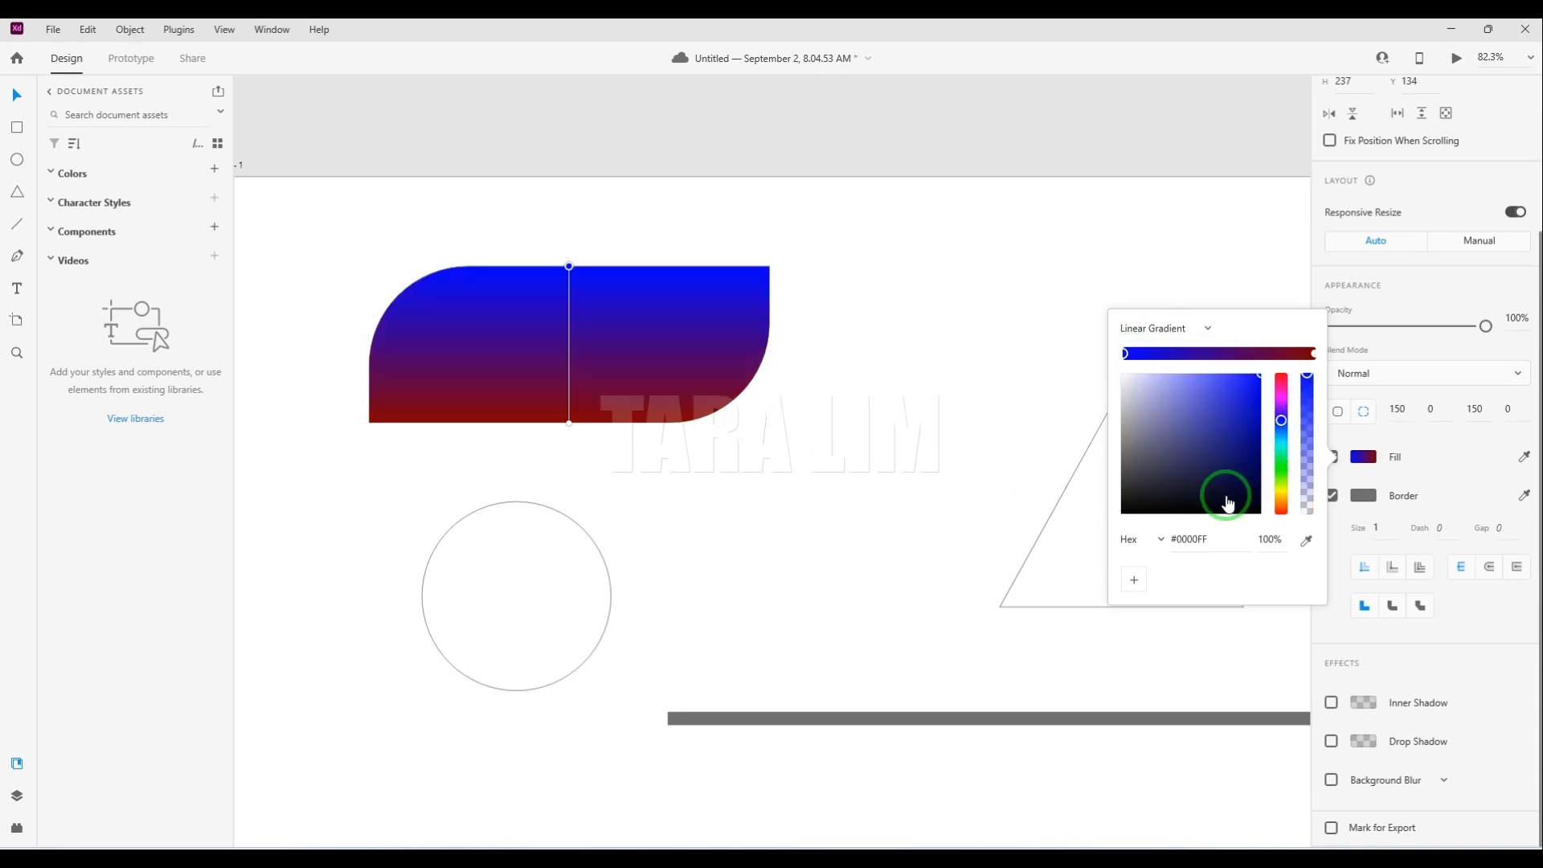
left_click(1282, 390)
left_click_drag(1283, 393, 1268, 345)
left_click_drag(1240, 453, 1224, 378)
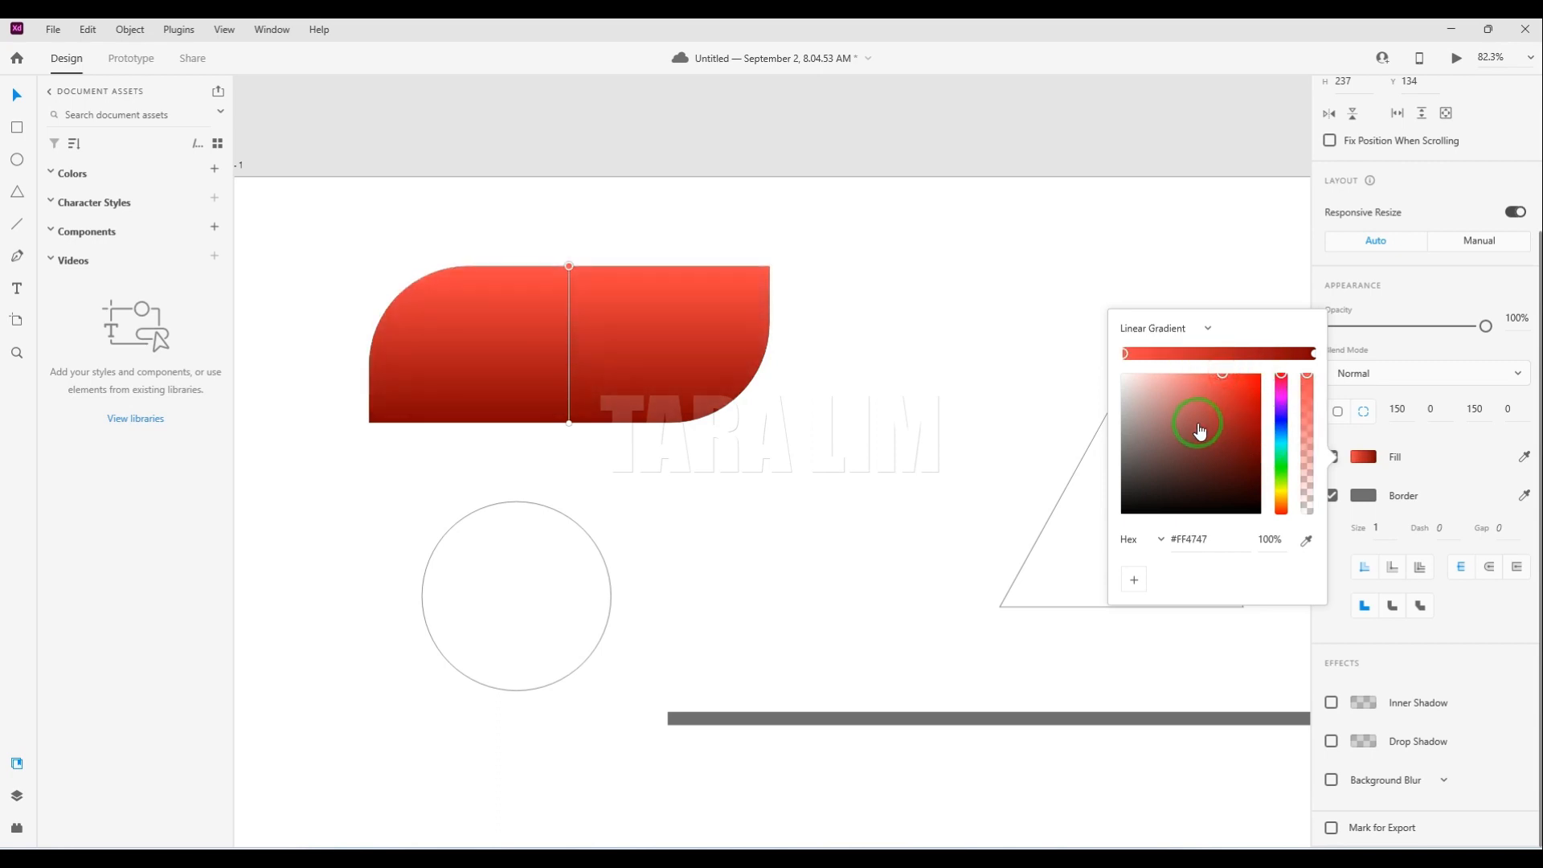
Set the colour of the gradient's end stop to dark red #580404.
left_click(1125, 354)
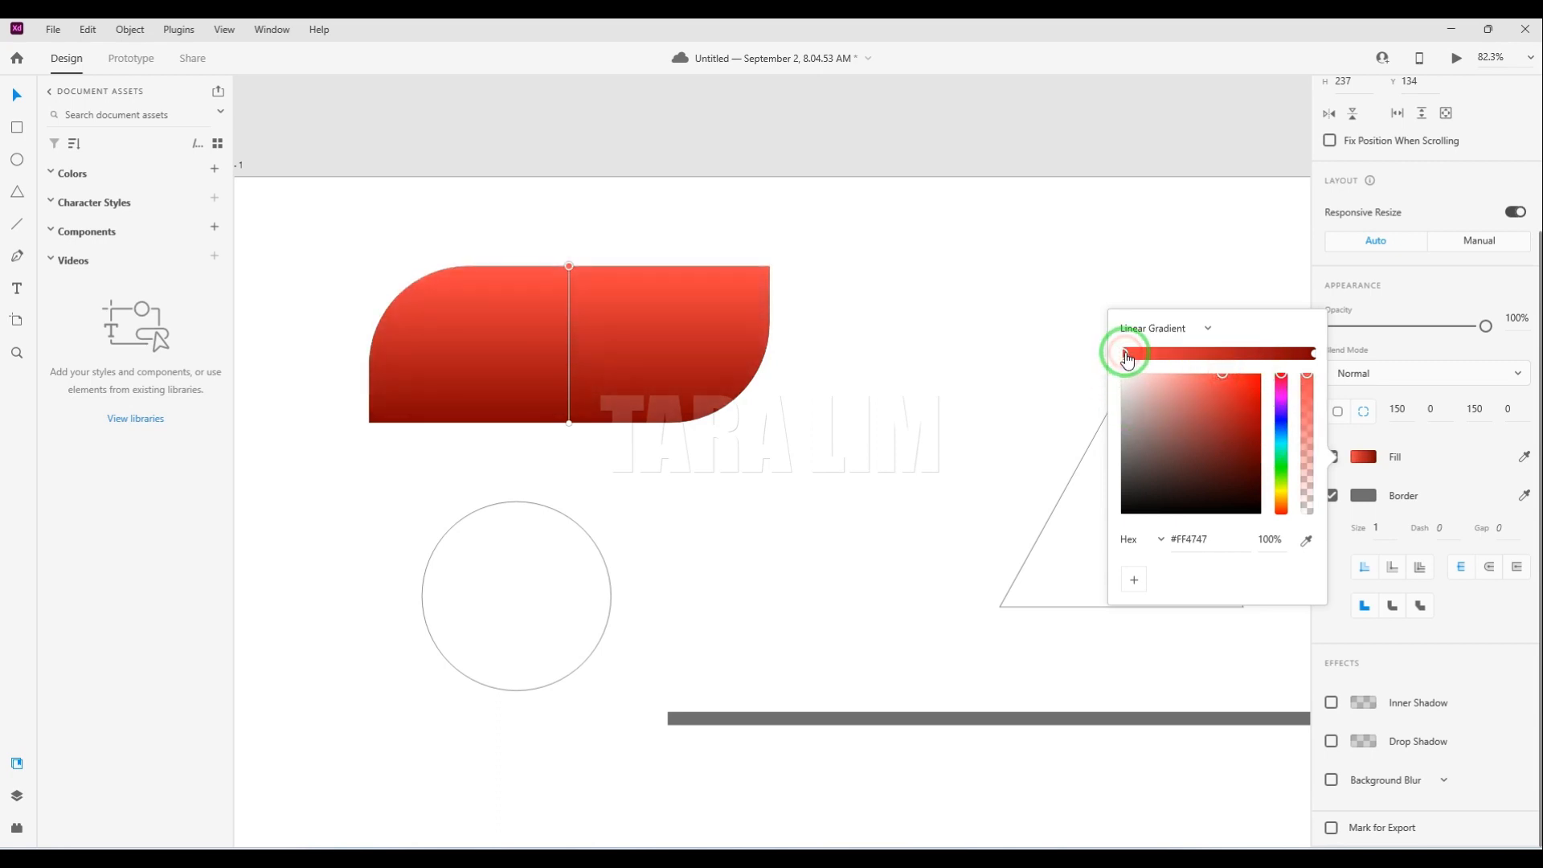
left_click(1313, 354)
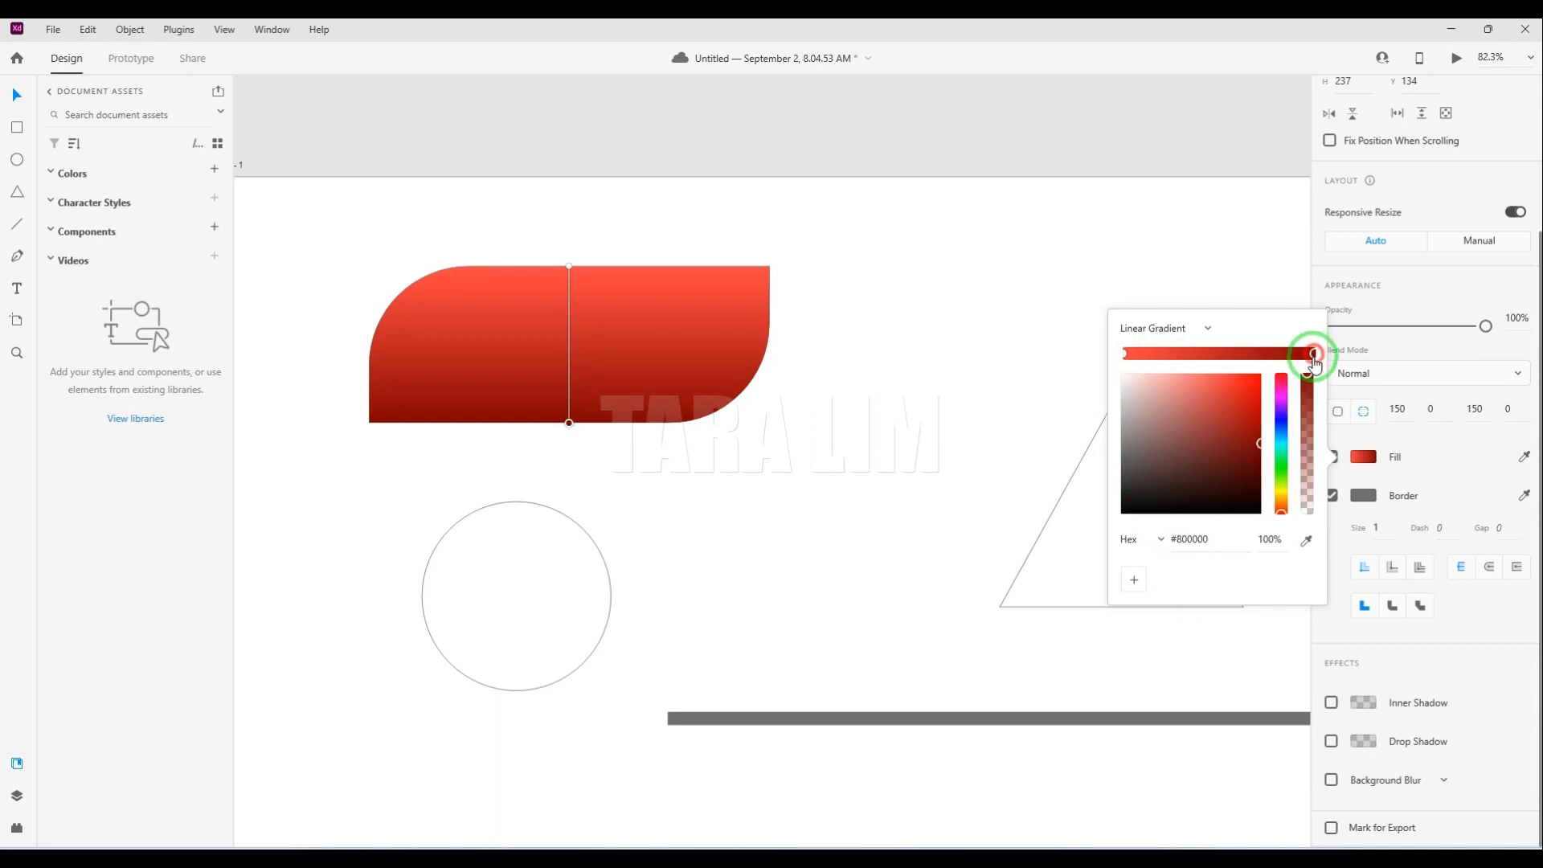
left_click_drag(1258, 459, 1256, 466)
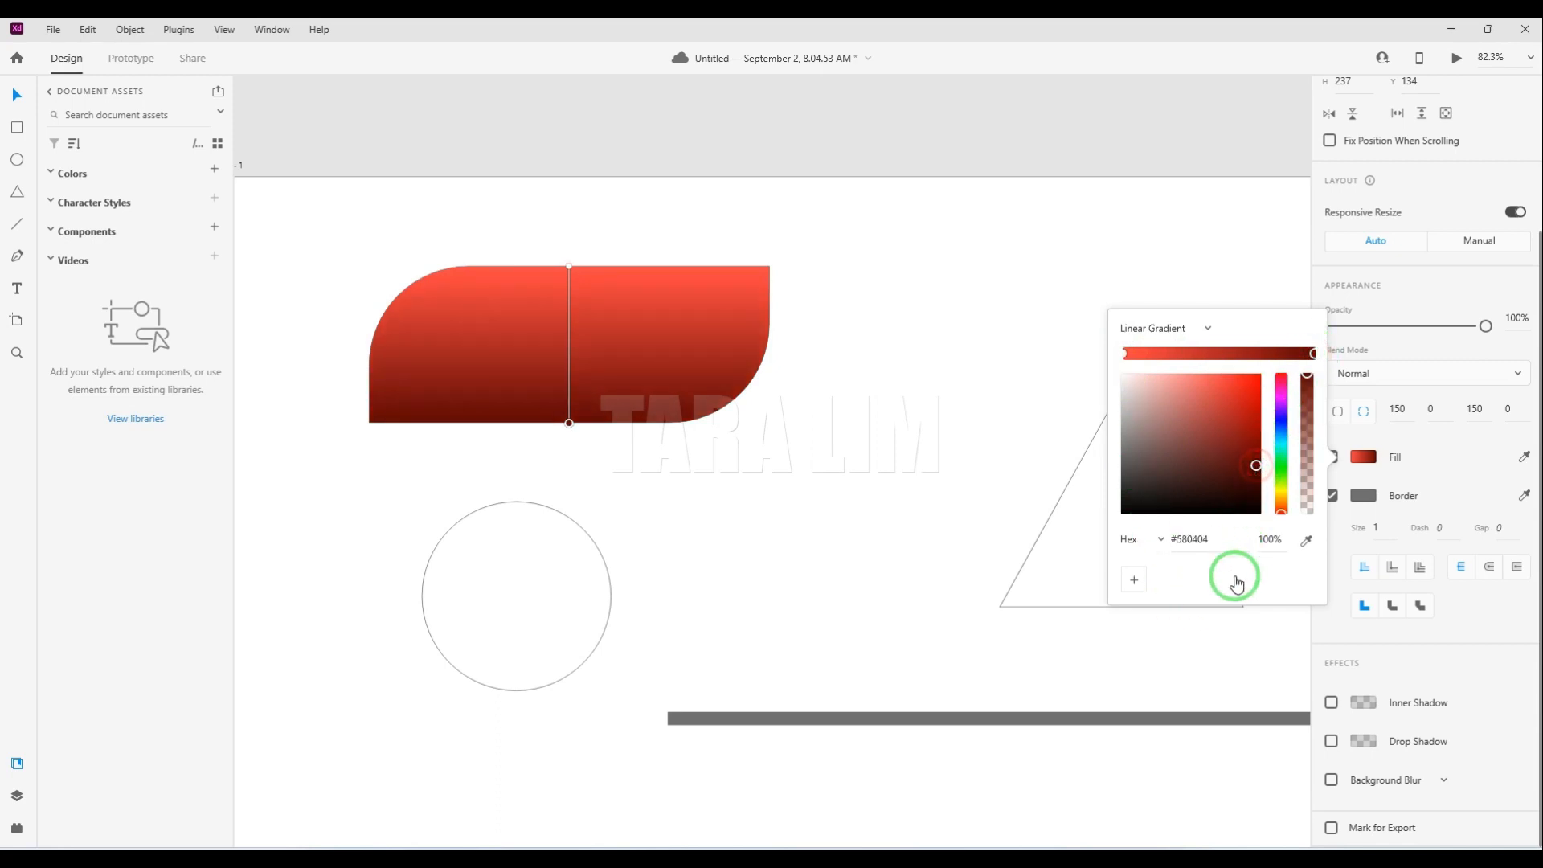
Try lowering the opacity of the gradient's end stop and return it to 100%.
left_click(1208, 328)
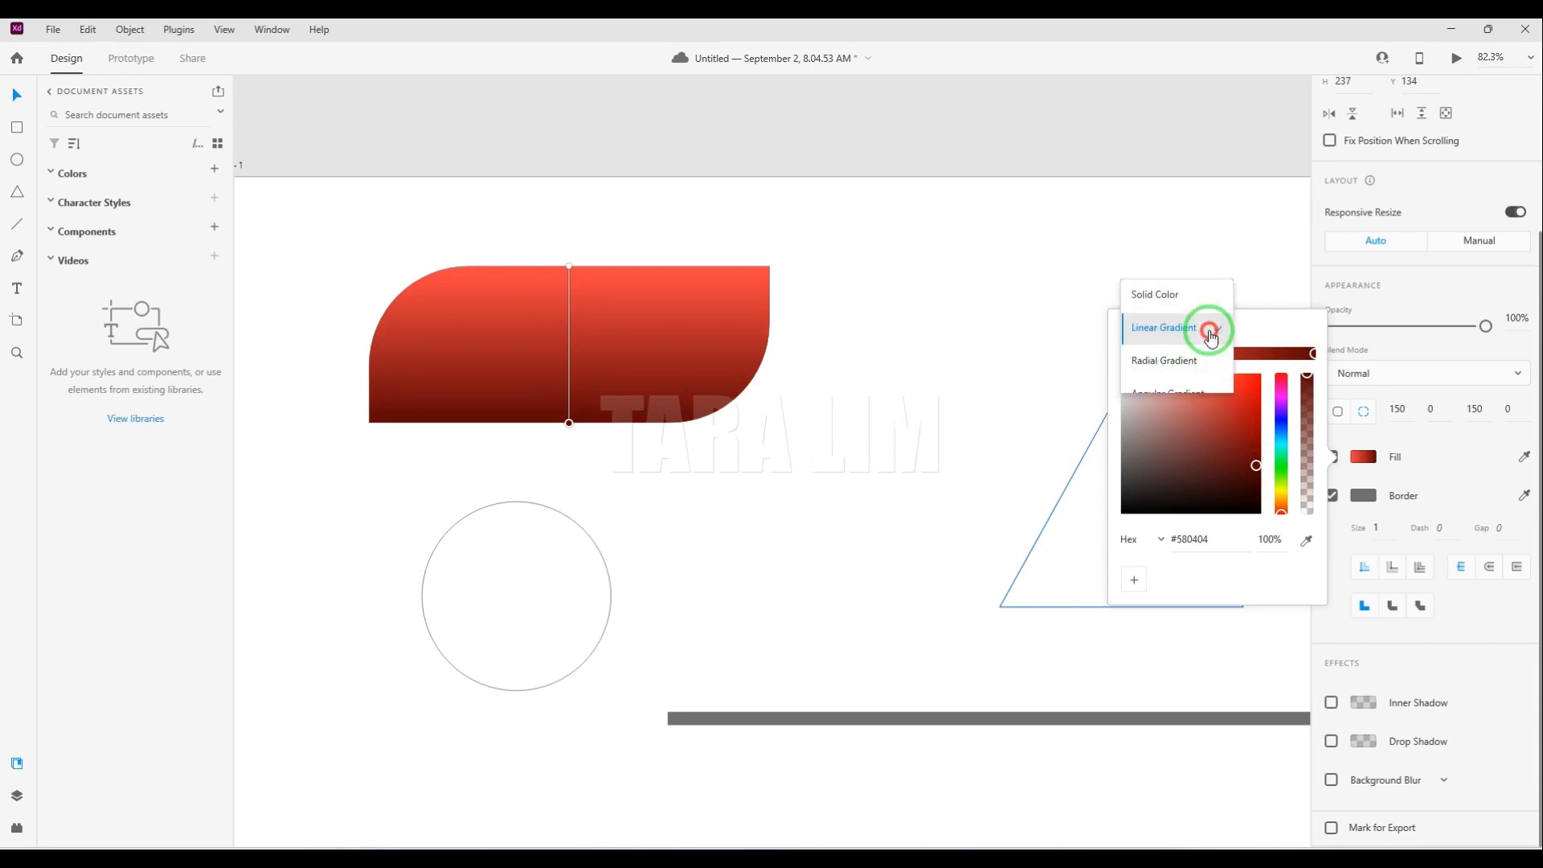
left_click(1203, 230)
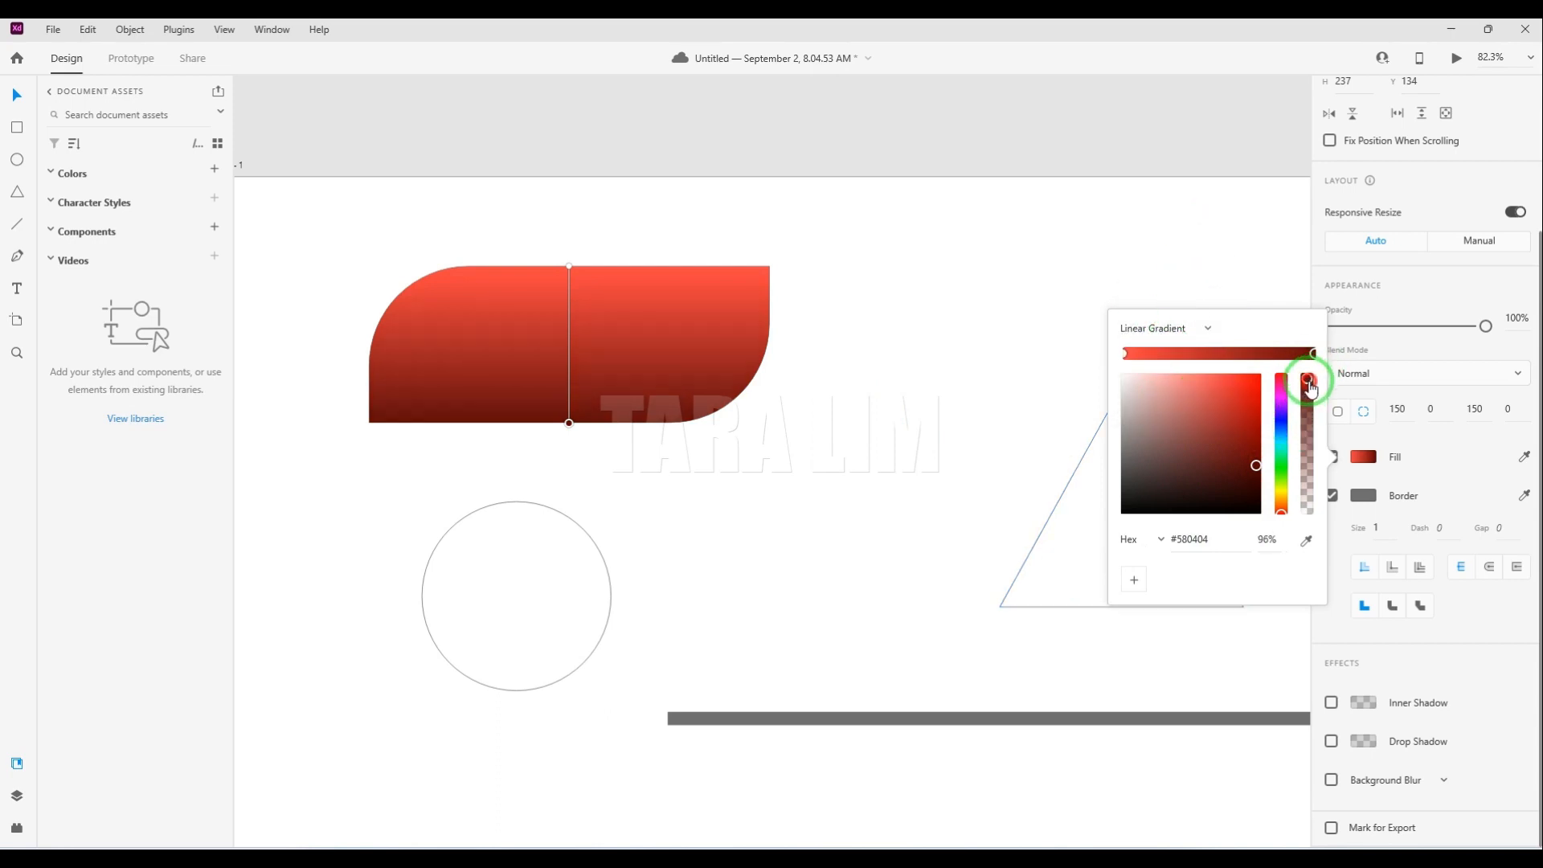
left_click_drag(1310, 387, 1299, 346)
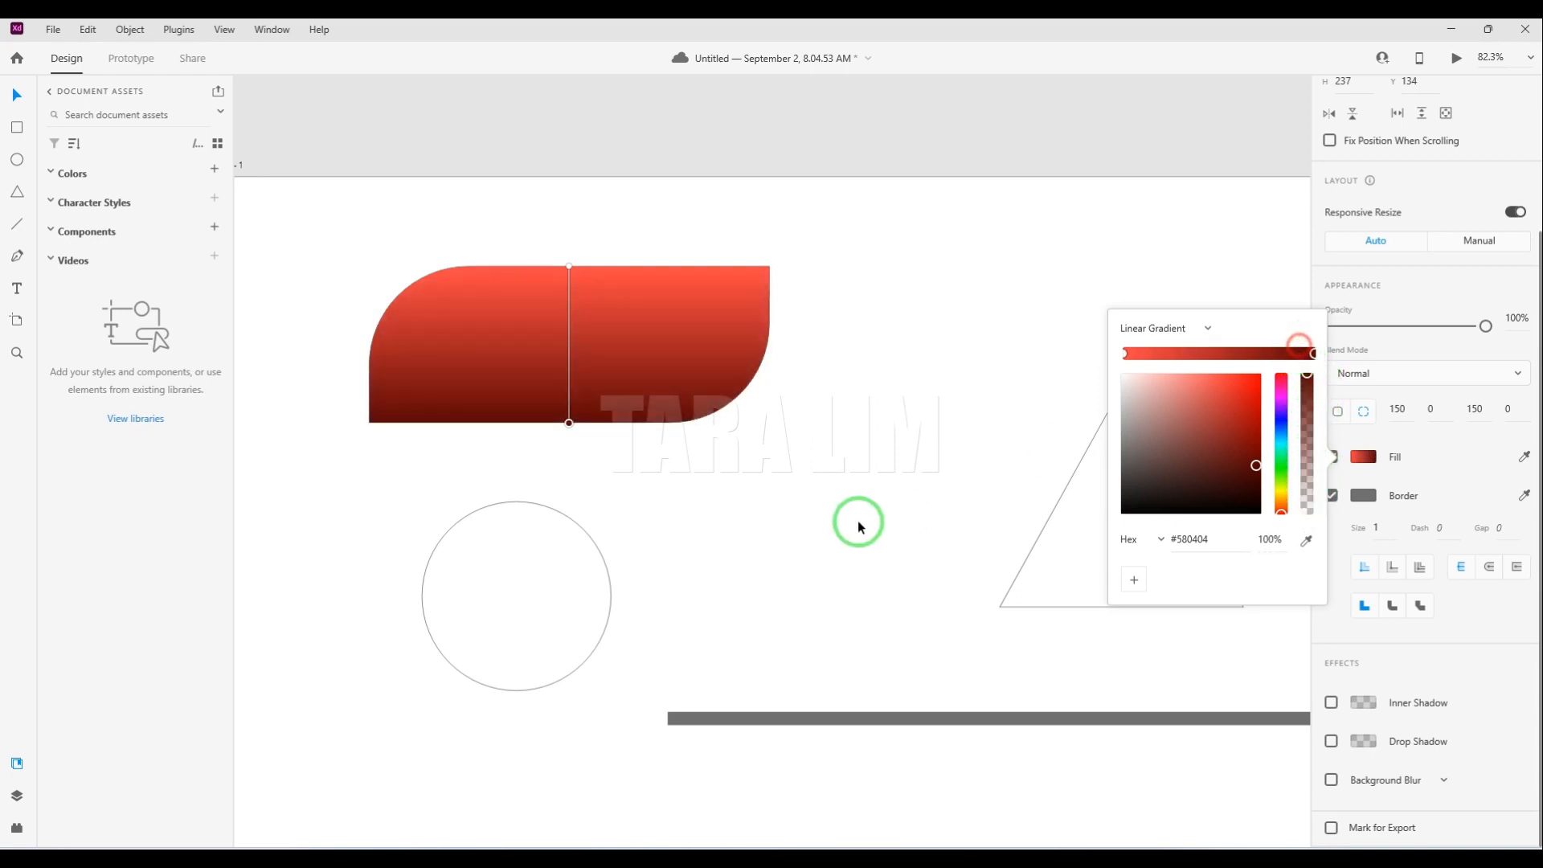
Sample blue from the Select tool's arrow for the gradient's end stop and switch the rectangle's fill back to Solid Color.
left_click(1305, 543)
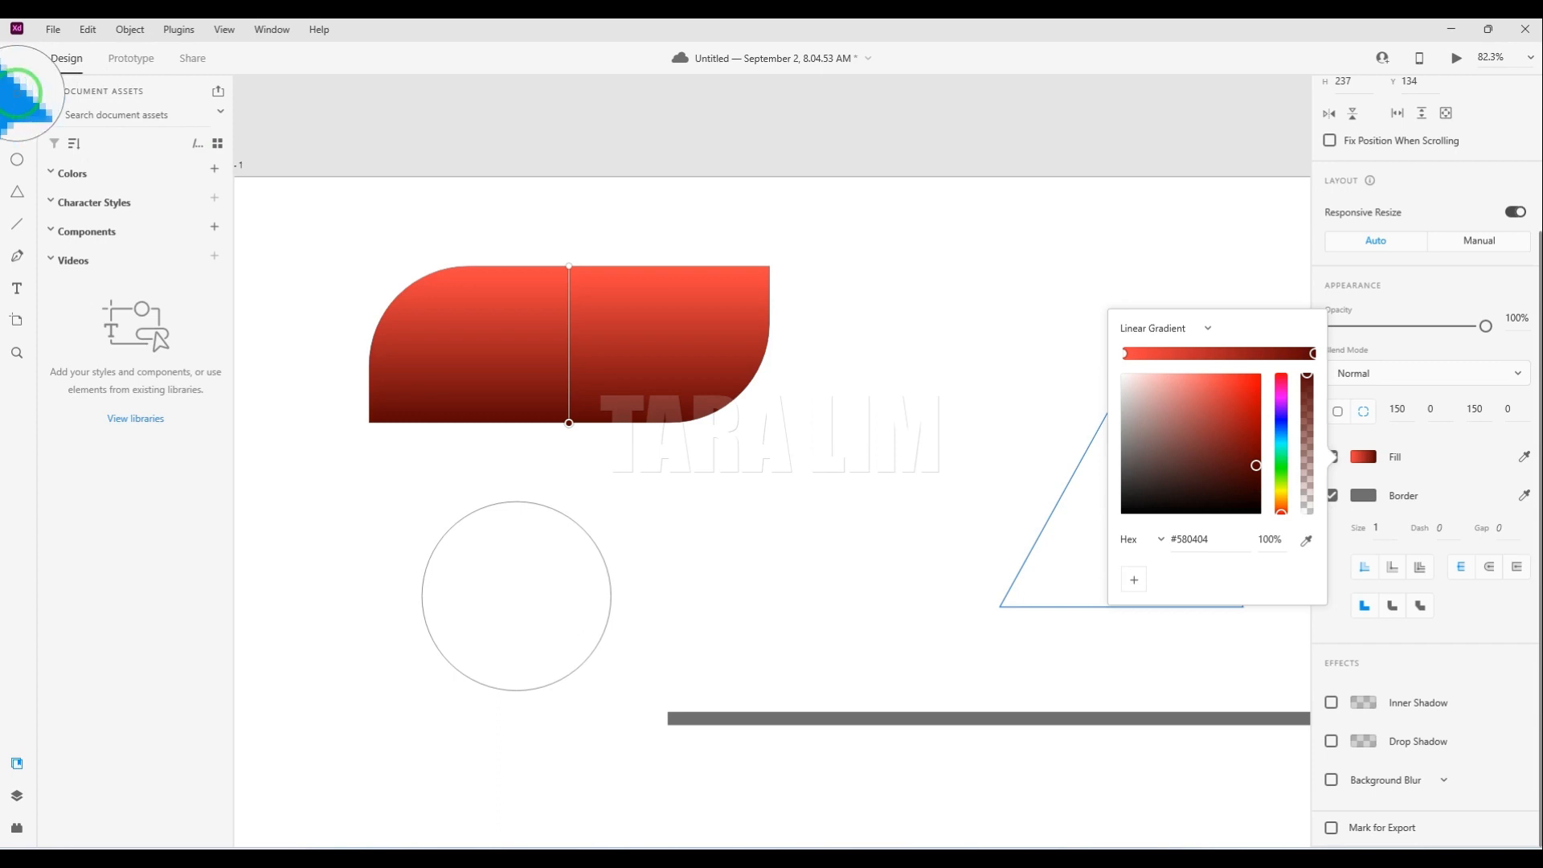
left_click(12, 94)
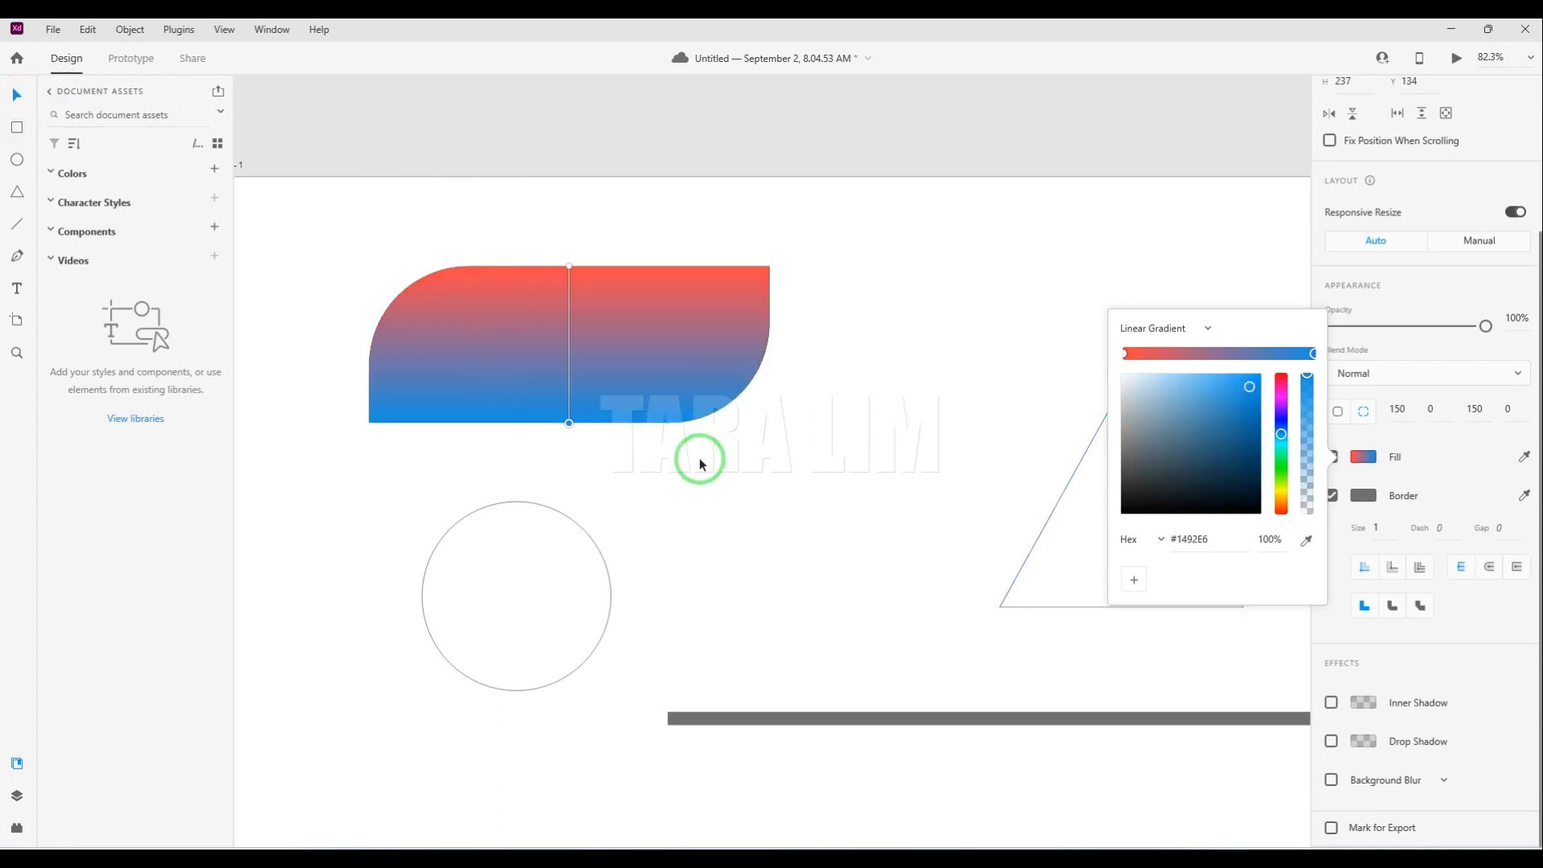
left_click(1207, 328)
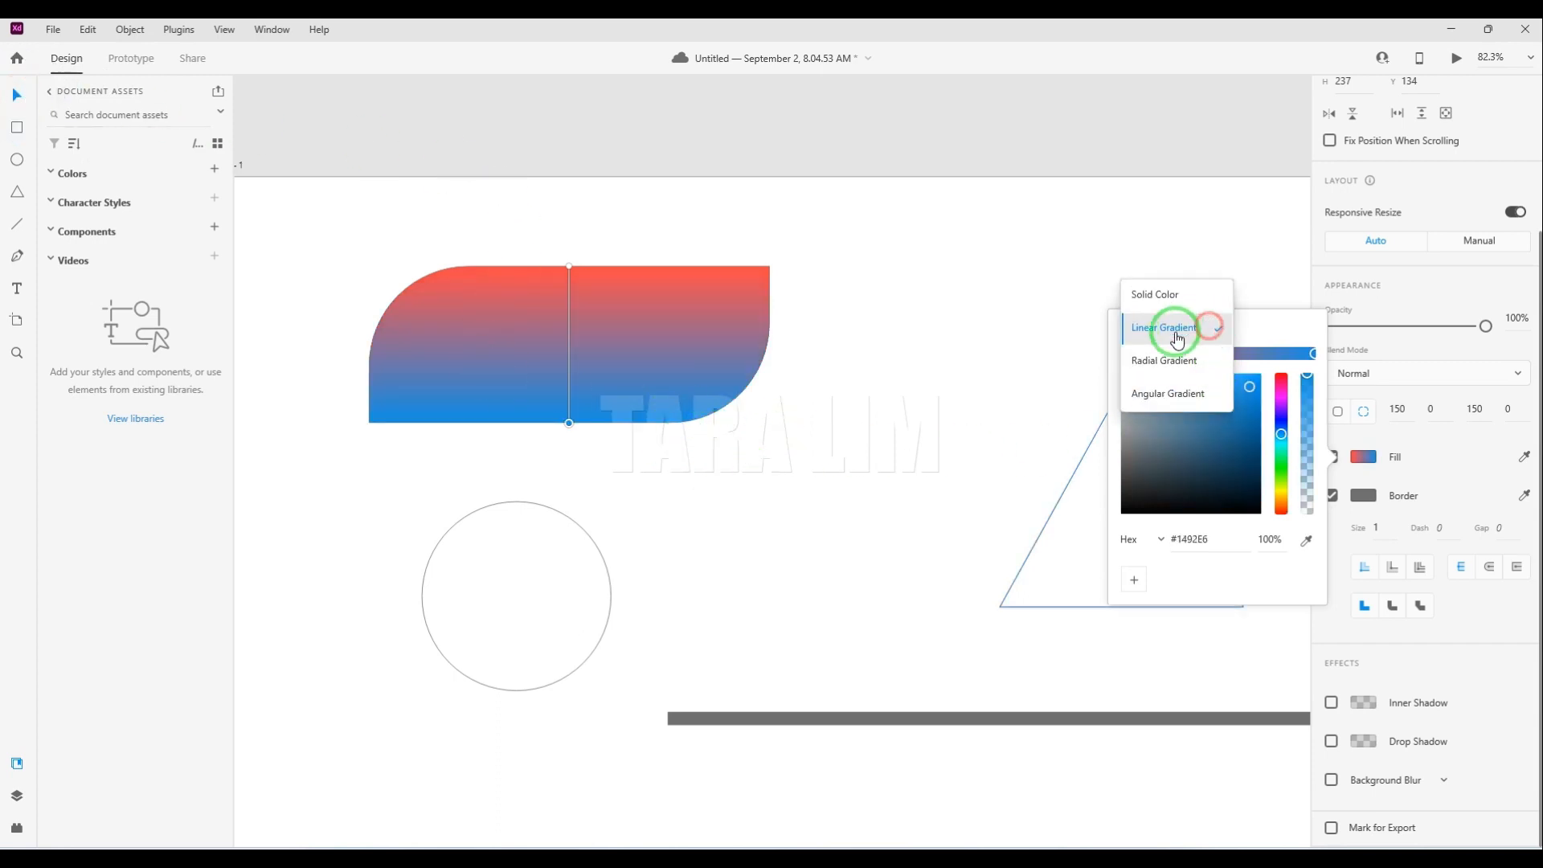
left_click(1158, 294)
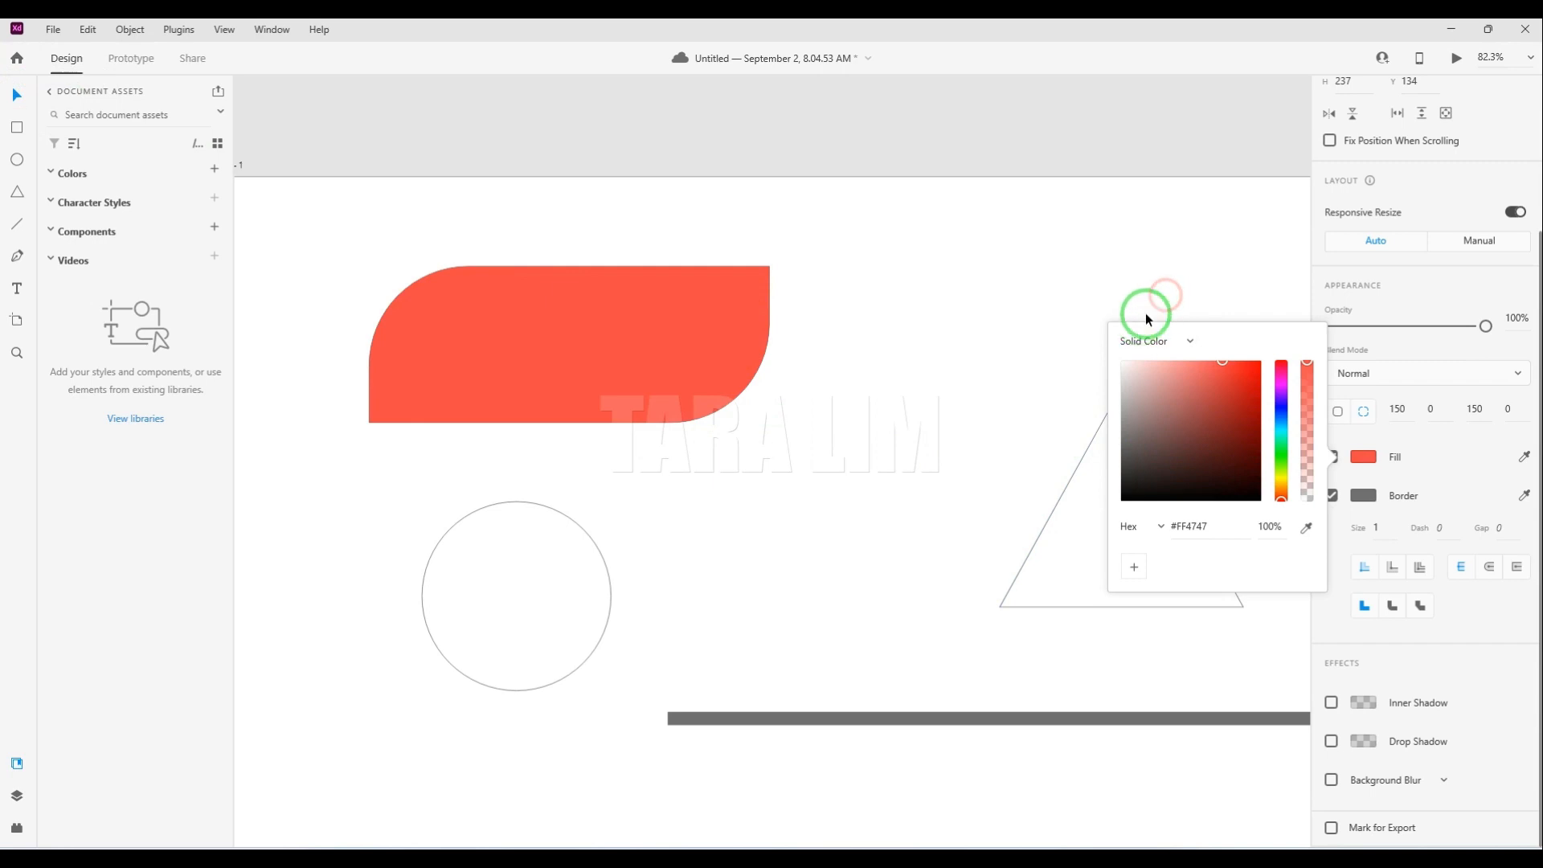
Set the border size of the red rectangle to 20.
left_click(1197, 277)
left_click(730, 321)
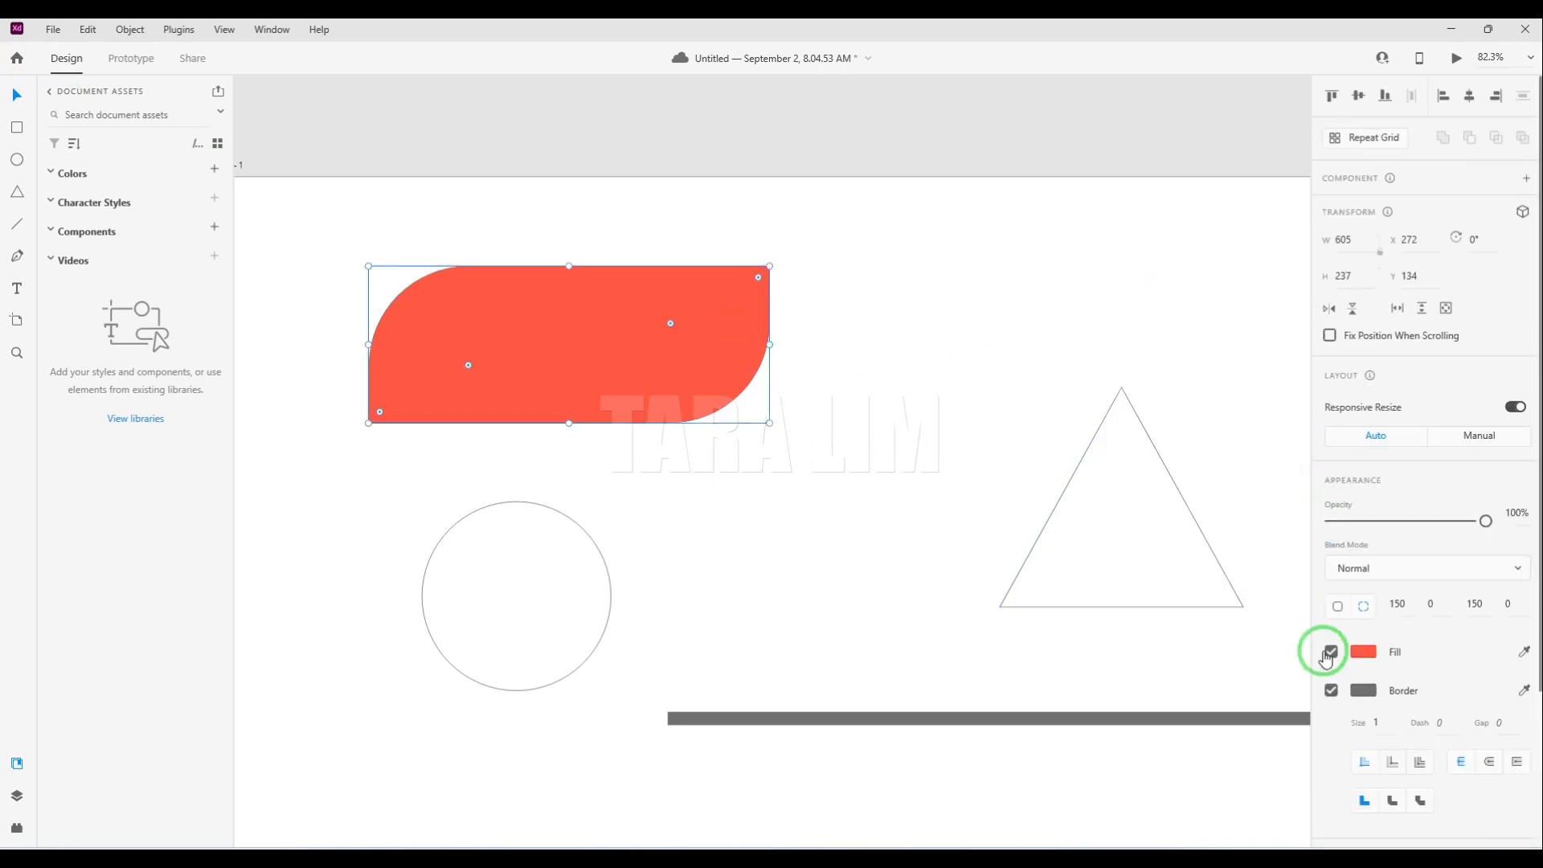
left_click(1364, 722)
type("20")
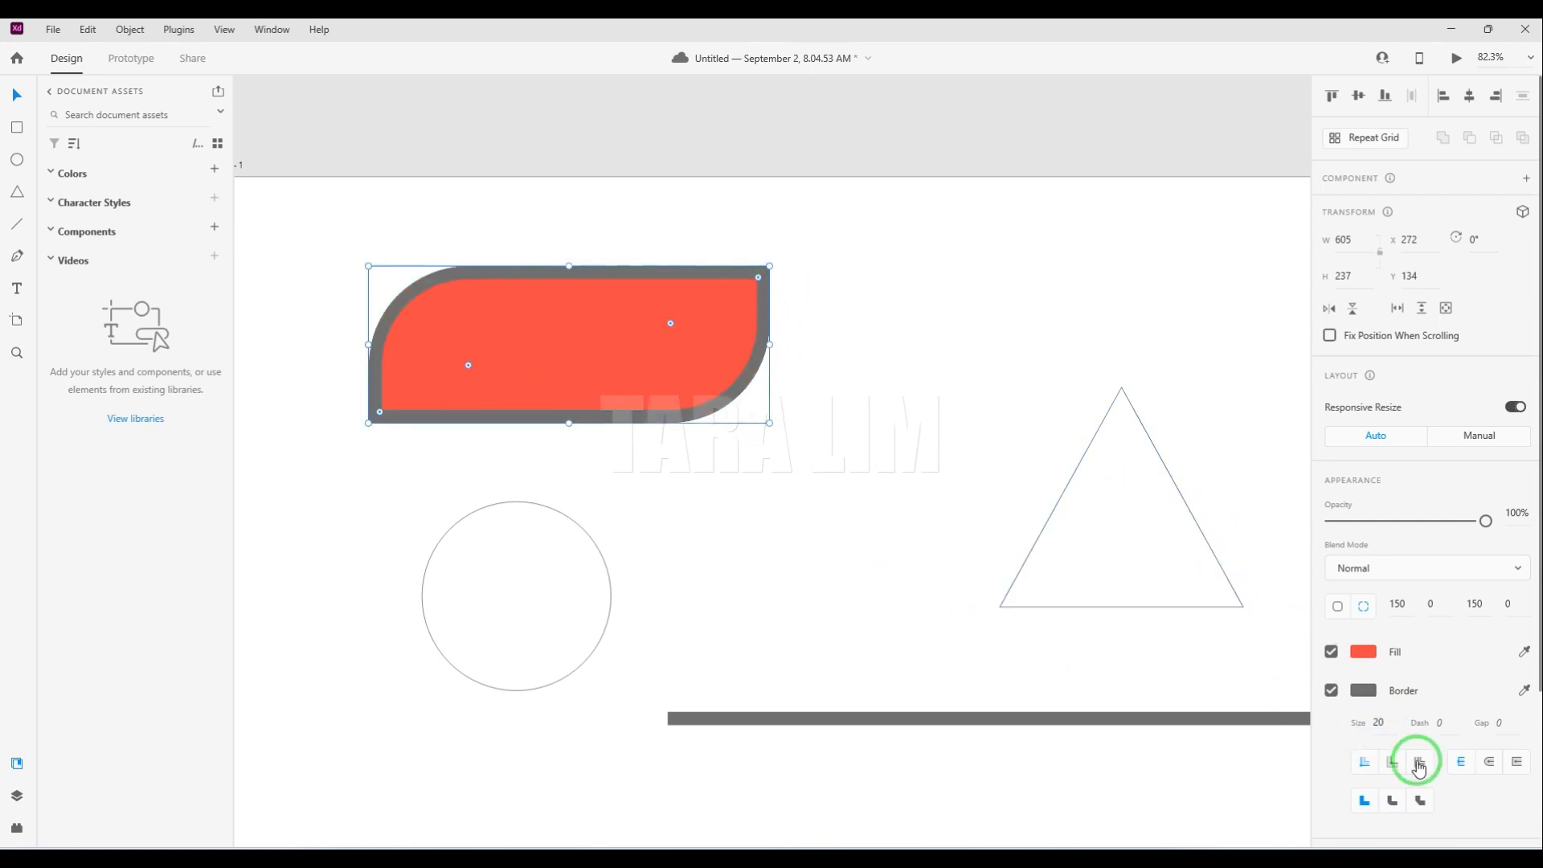
Try a dash of 20 on the rectangle's border and return the dash to 0.
left_click(1436, 720)
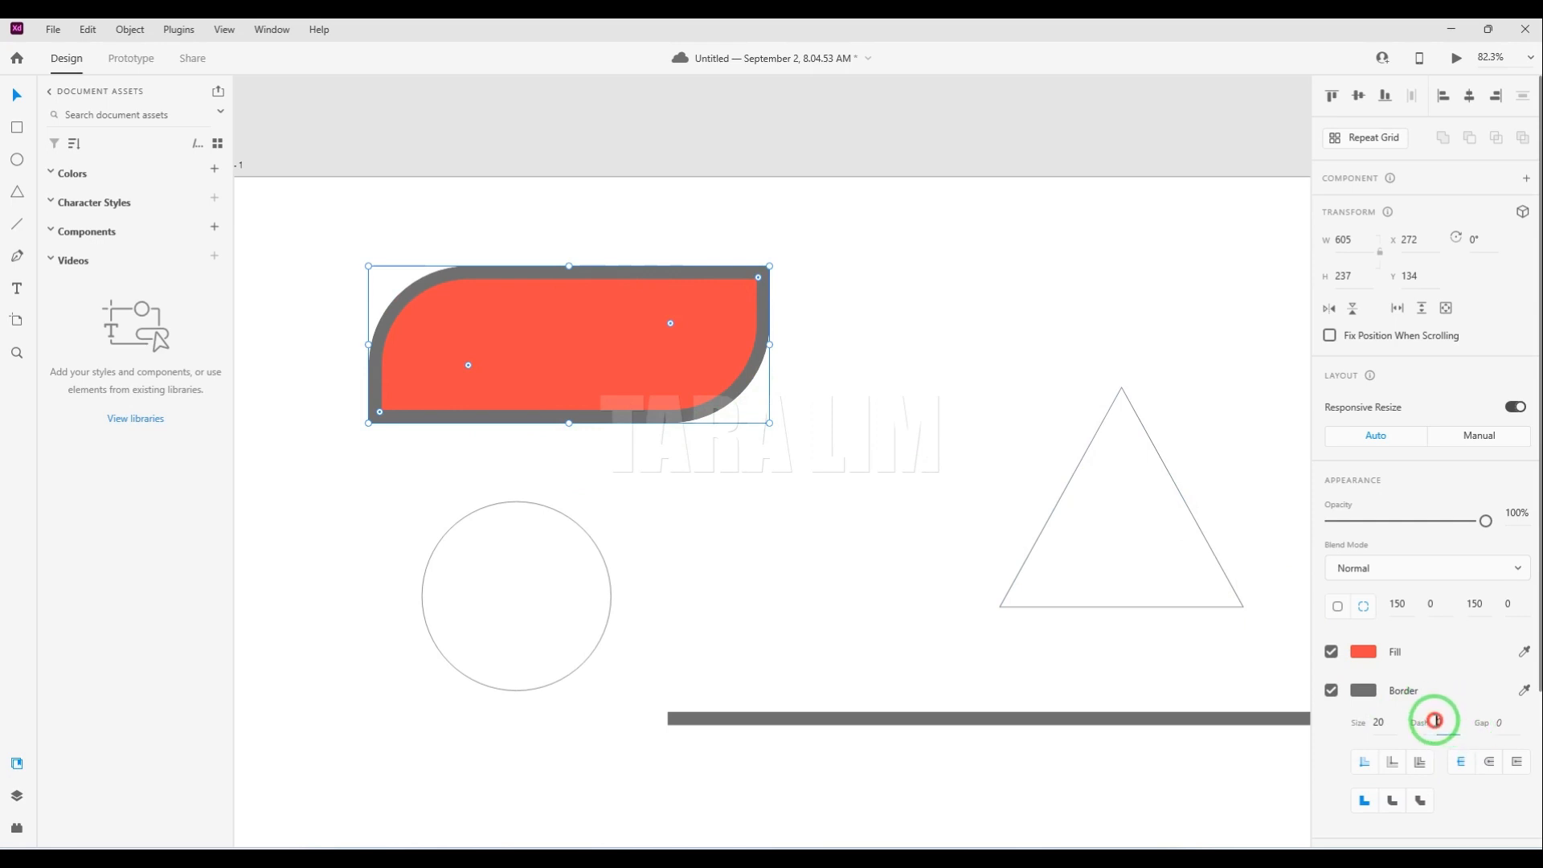
key("Return")
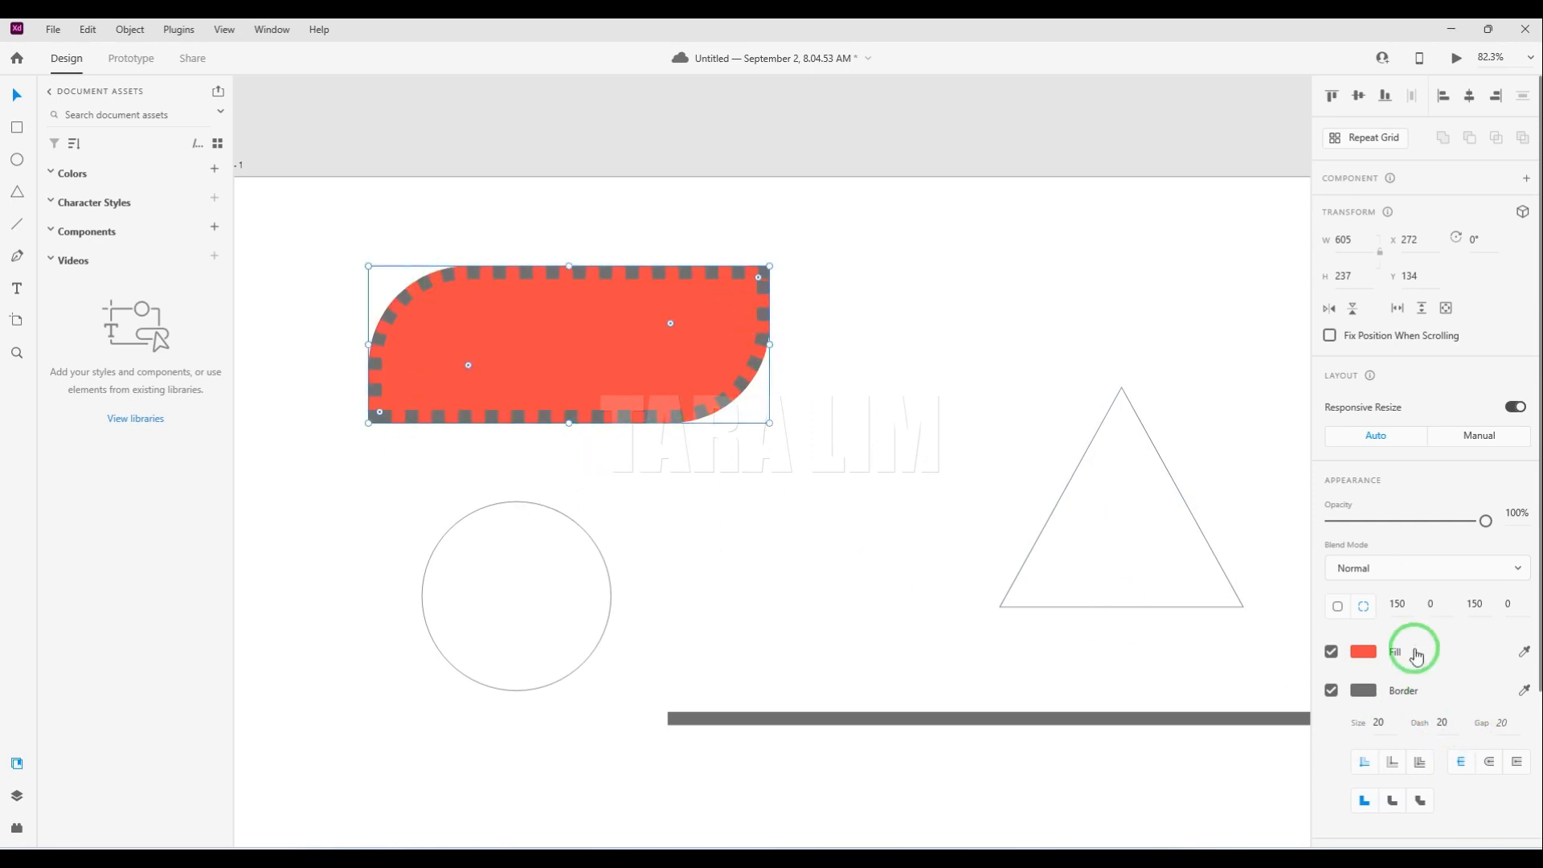
left_click(1423, 725)
type("0")
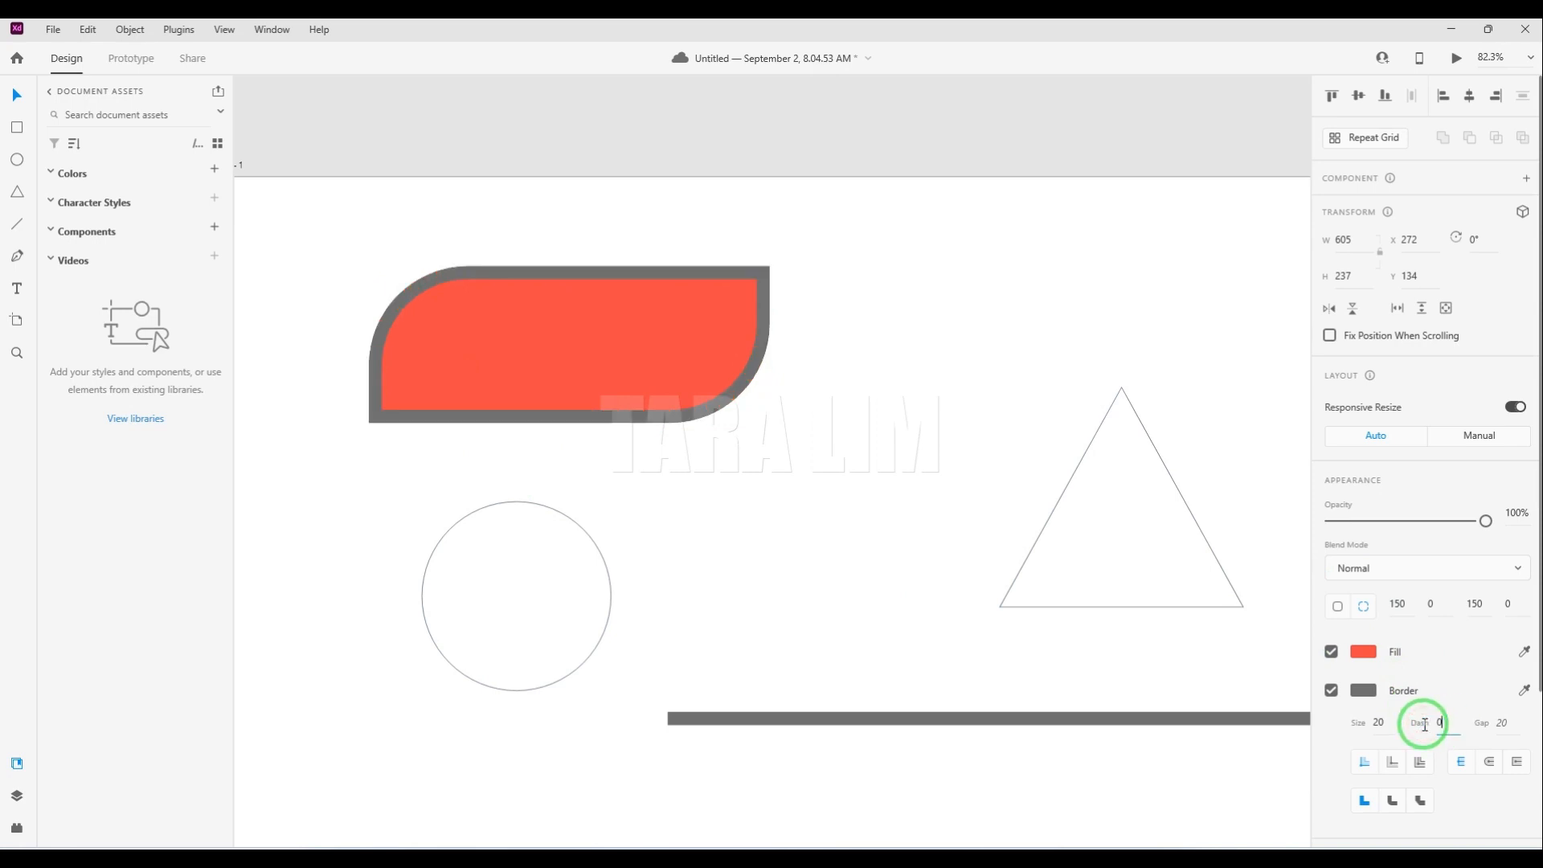
key("Return")
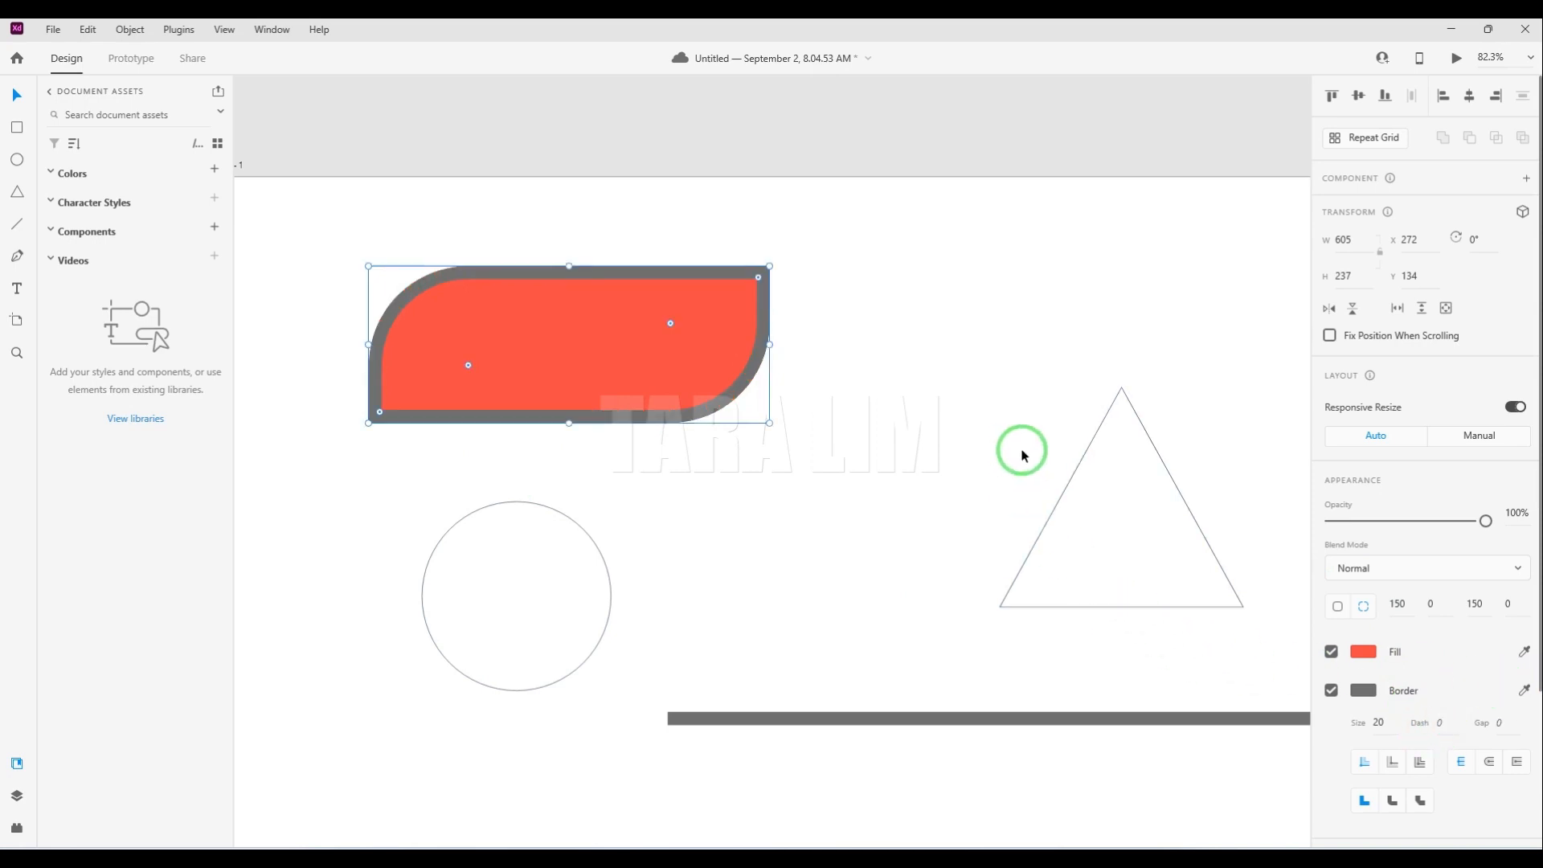
Try Outer Stroke and Center Stroke alignment on the rectangle's border and return to Inner Stroke.
scroll(1490, 812, "down", 3)
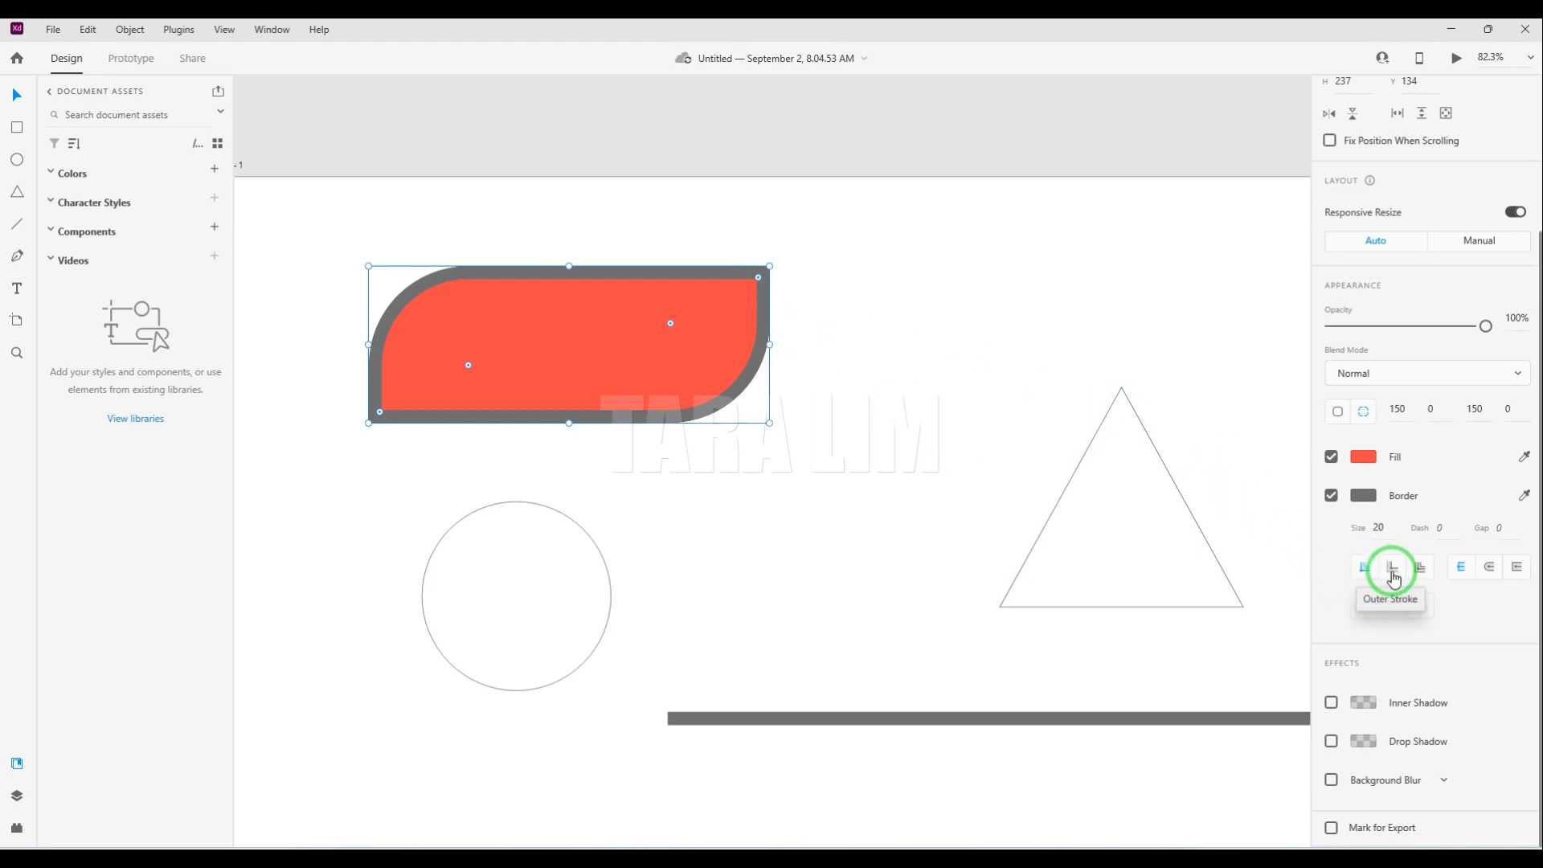
left_click(1393, 571)
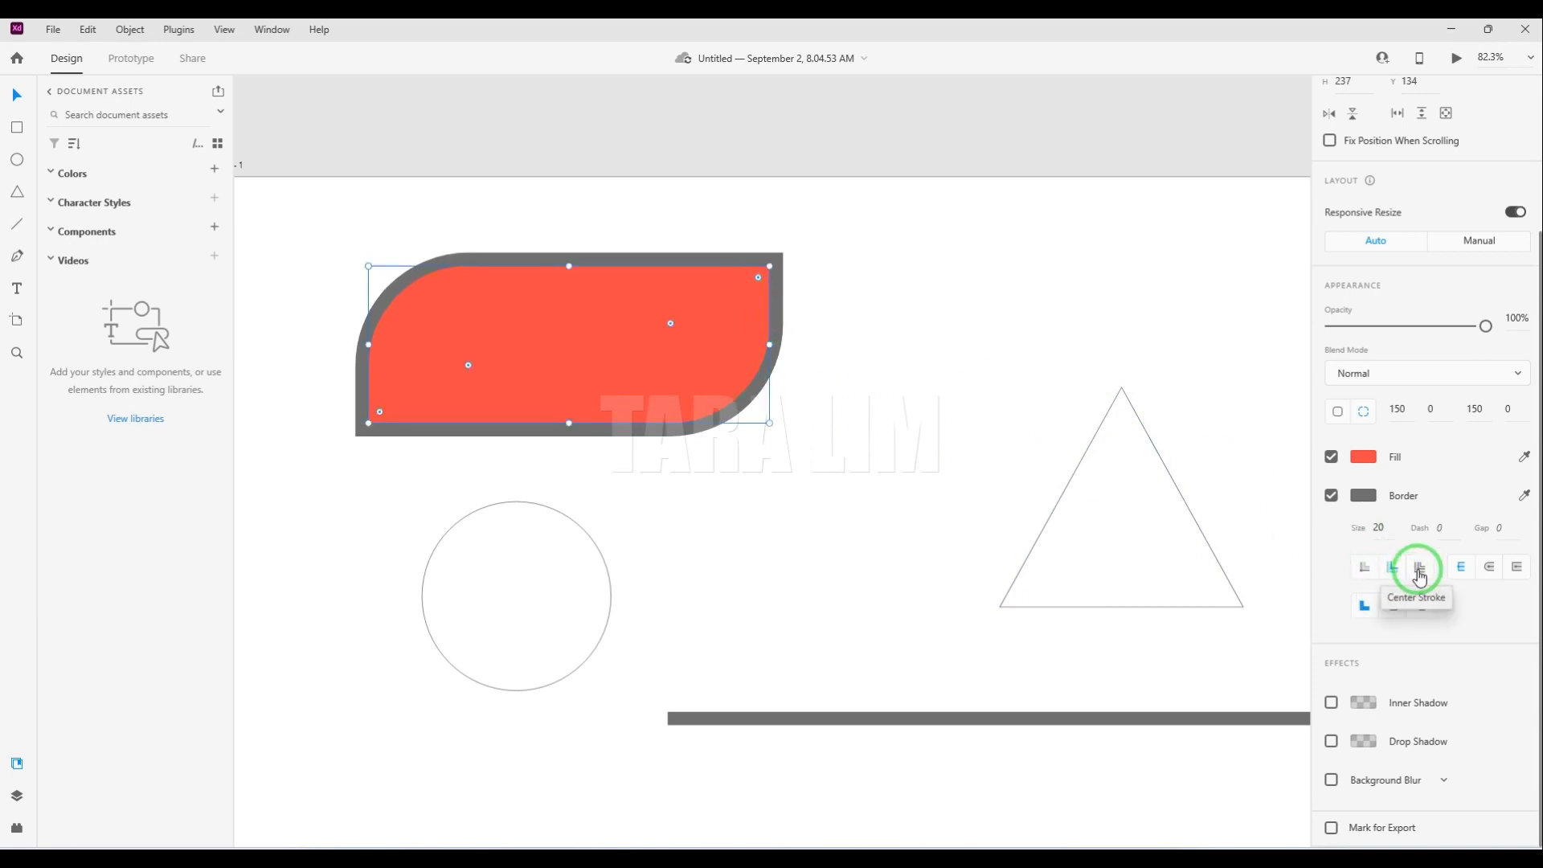
left_click(1421, 571)
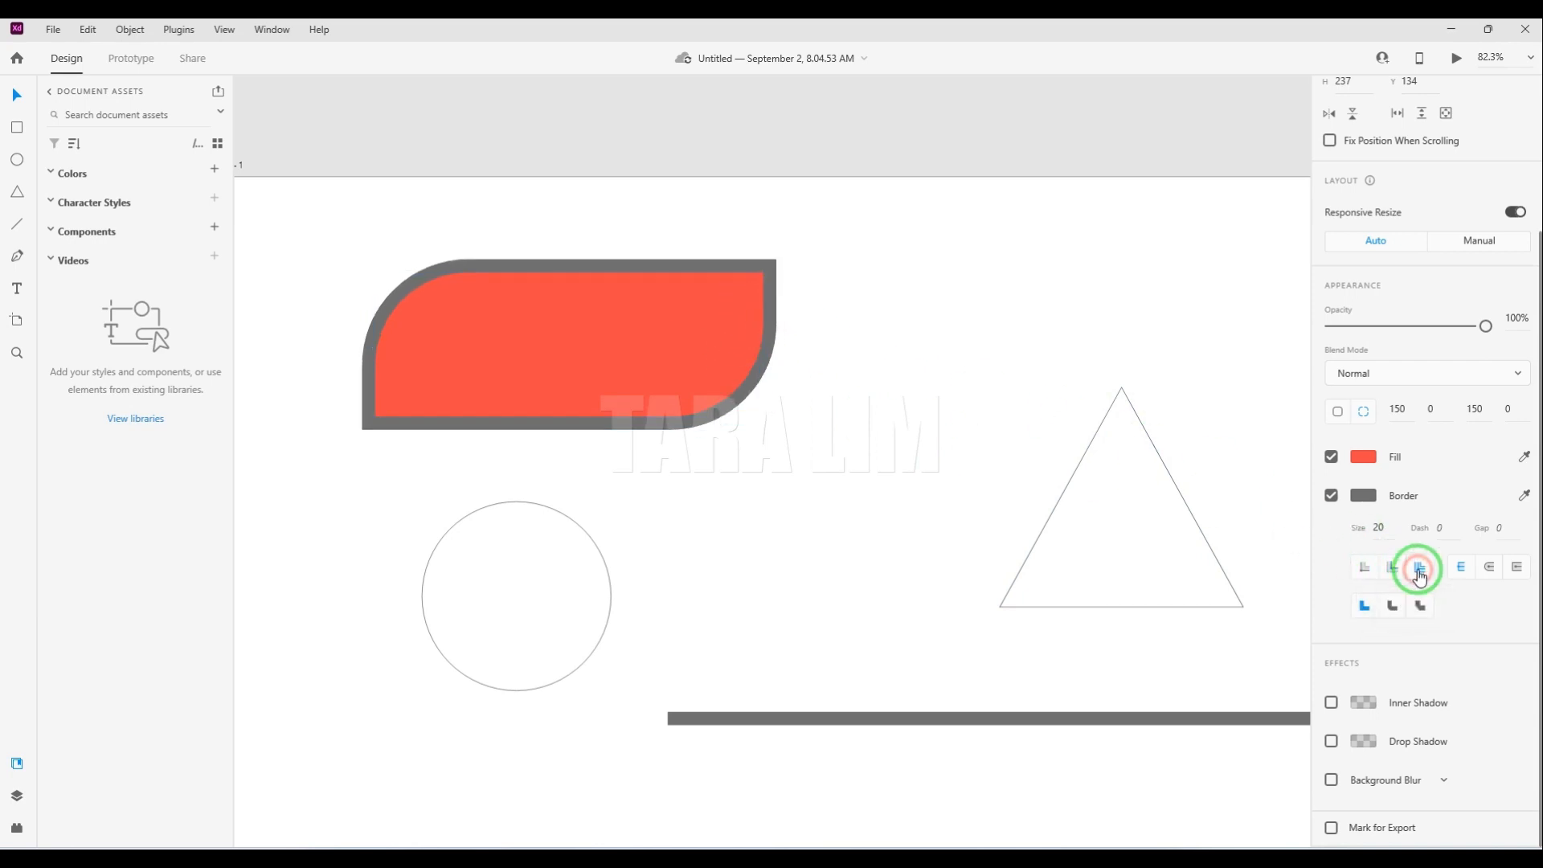
left_click(1365, 569)
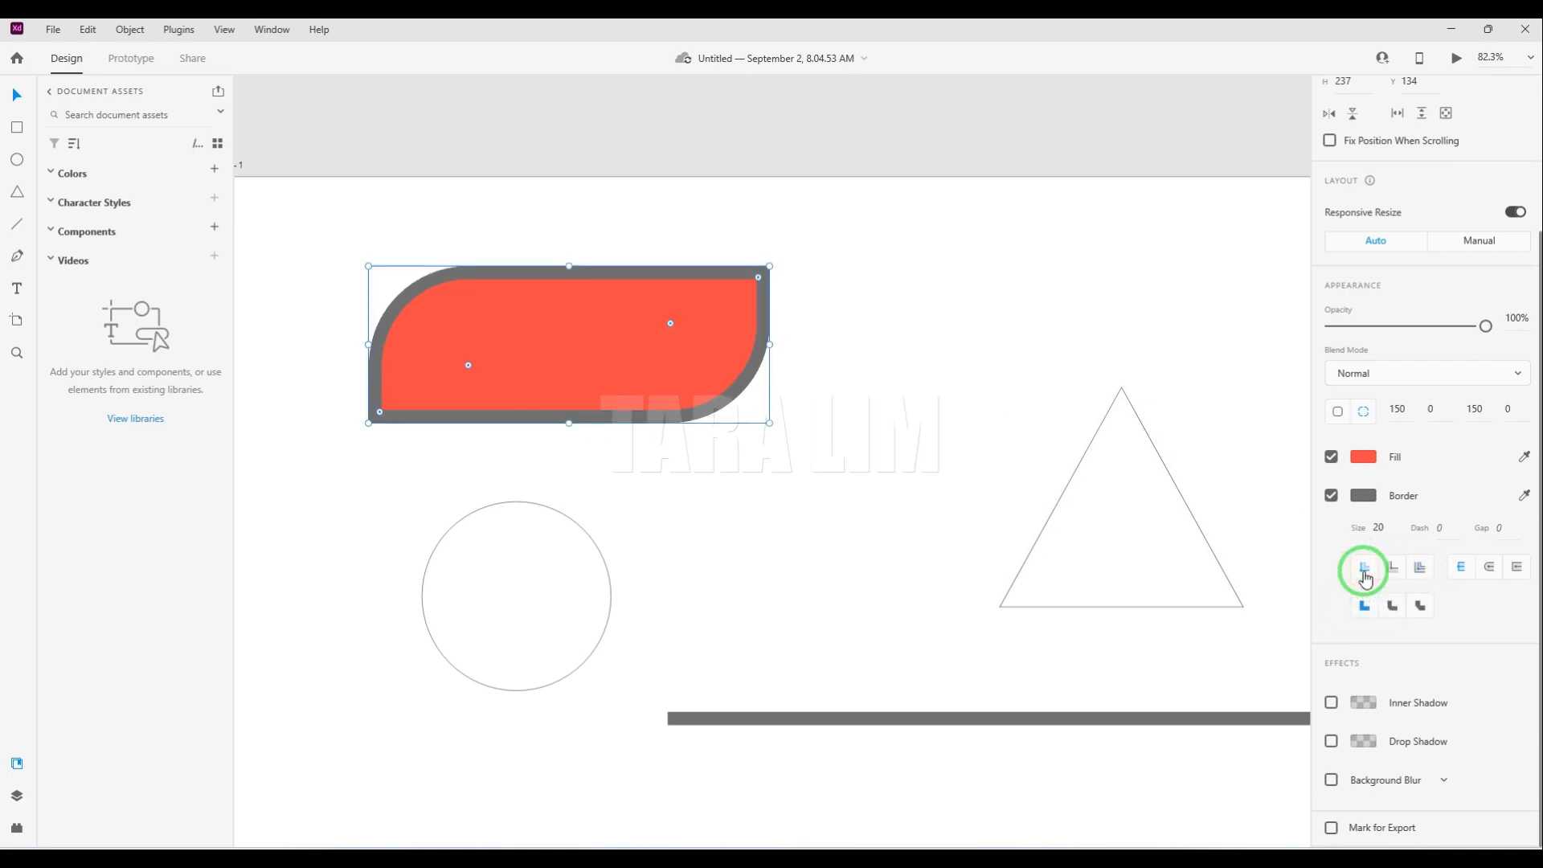
Try the Round Join and Bevel Join on the rectangle's border corners and return to the Miter Join.
left_click(746, 309)
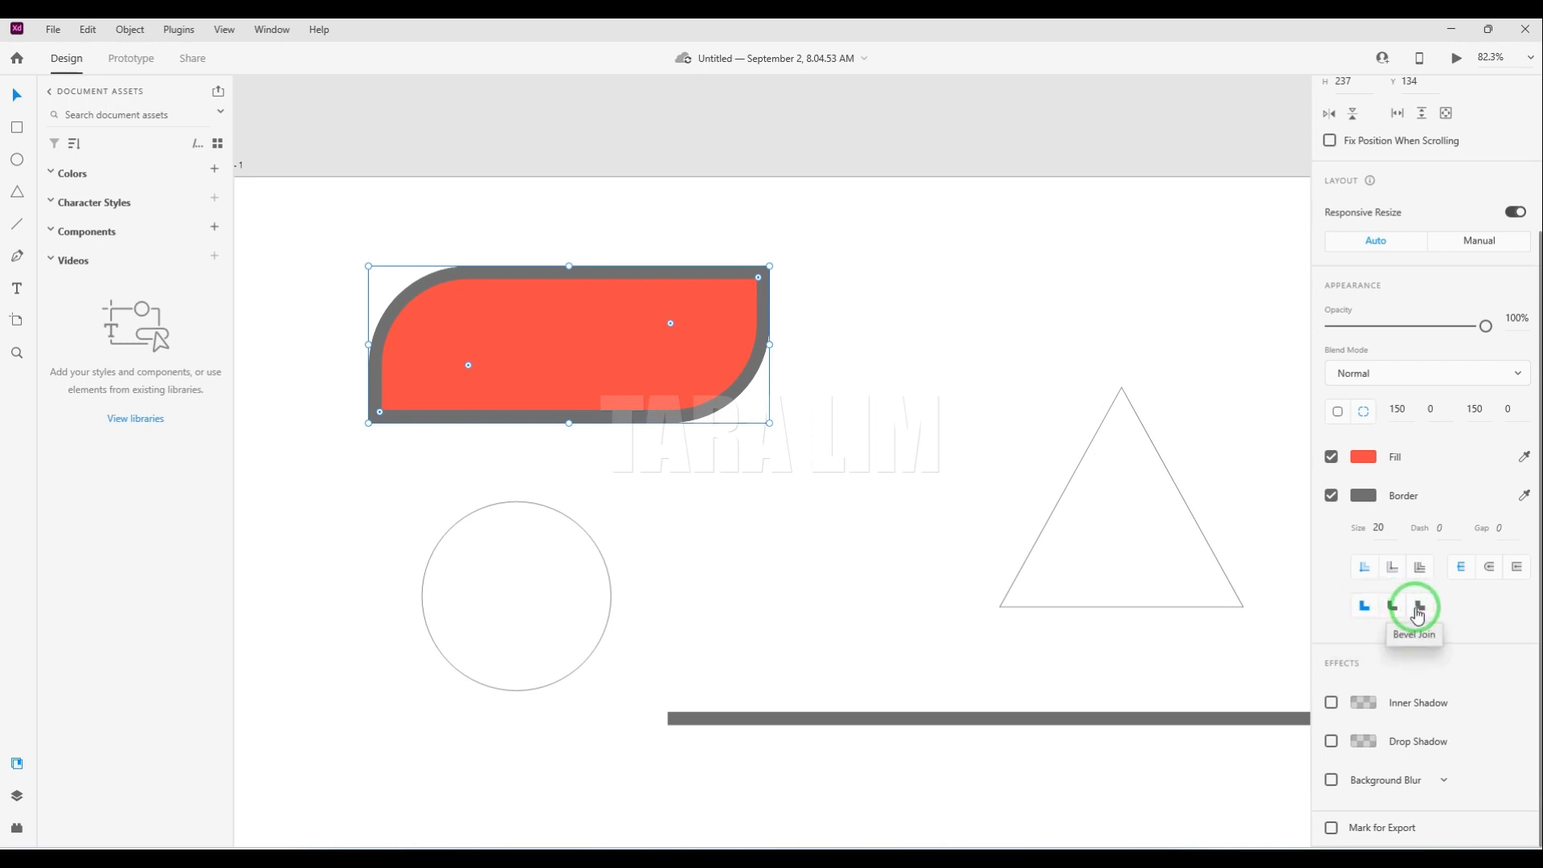
left_click(1393, 609)
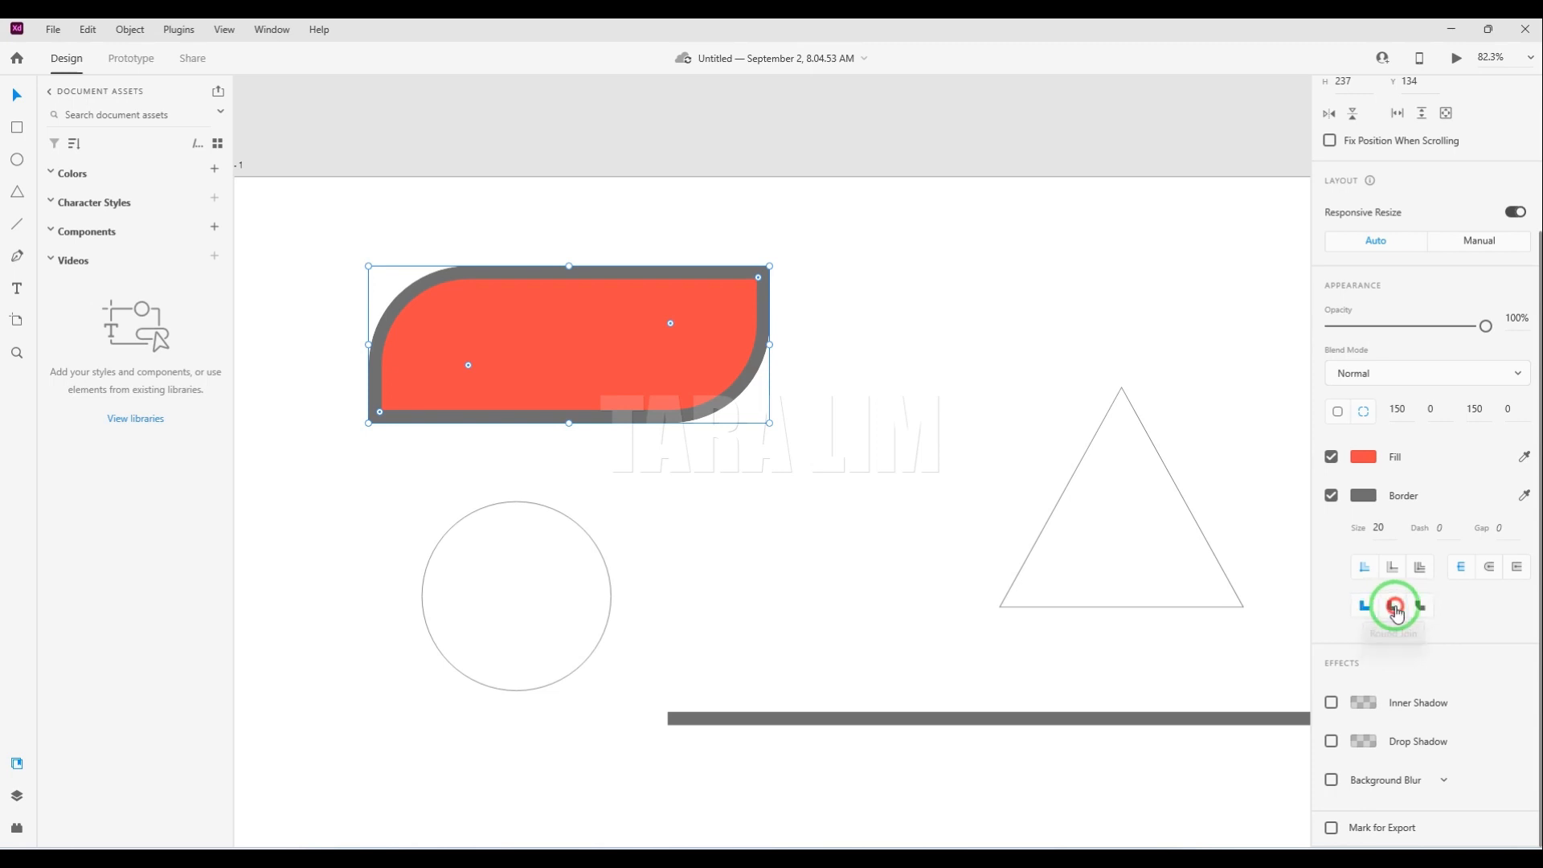
left_click(1419, 609)
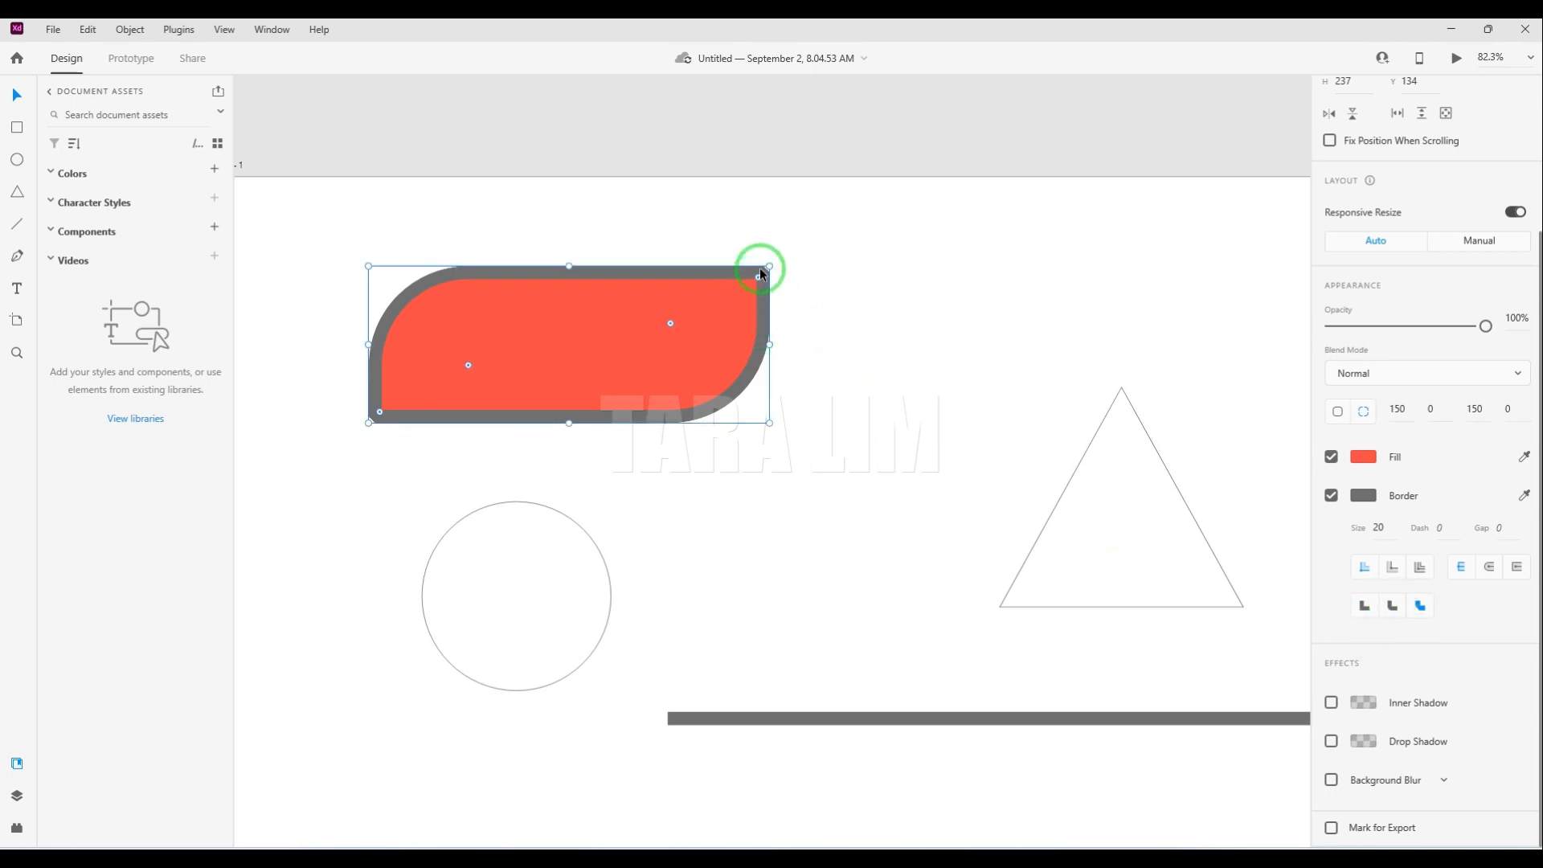
left_click(1393, 608)
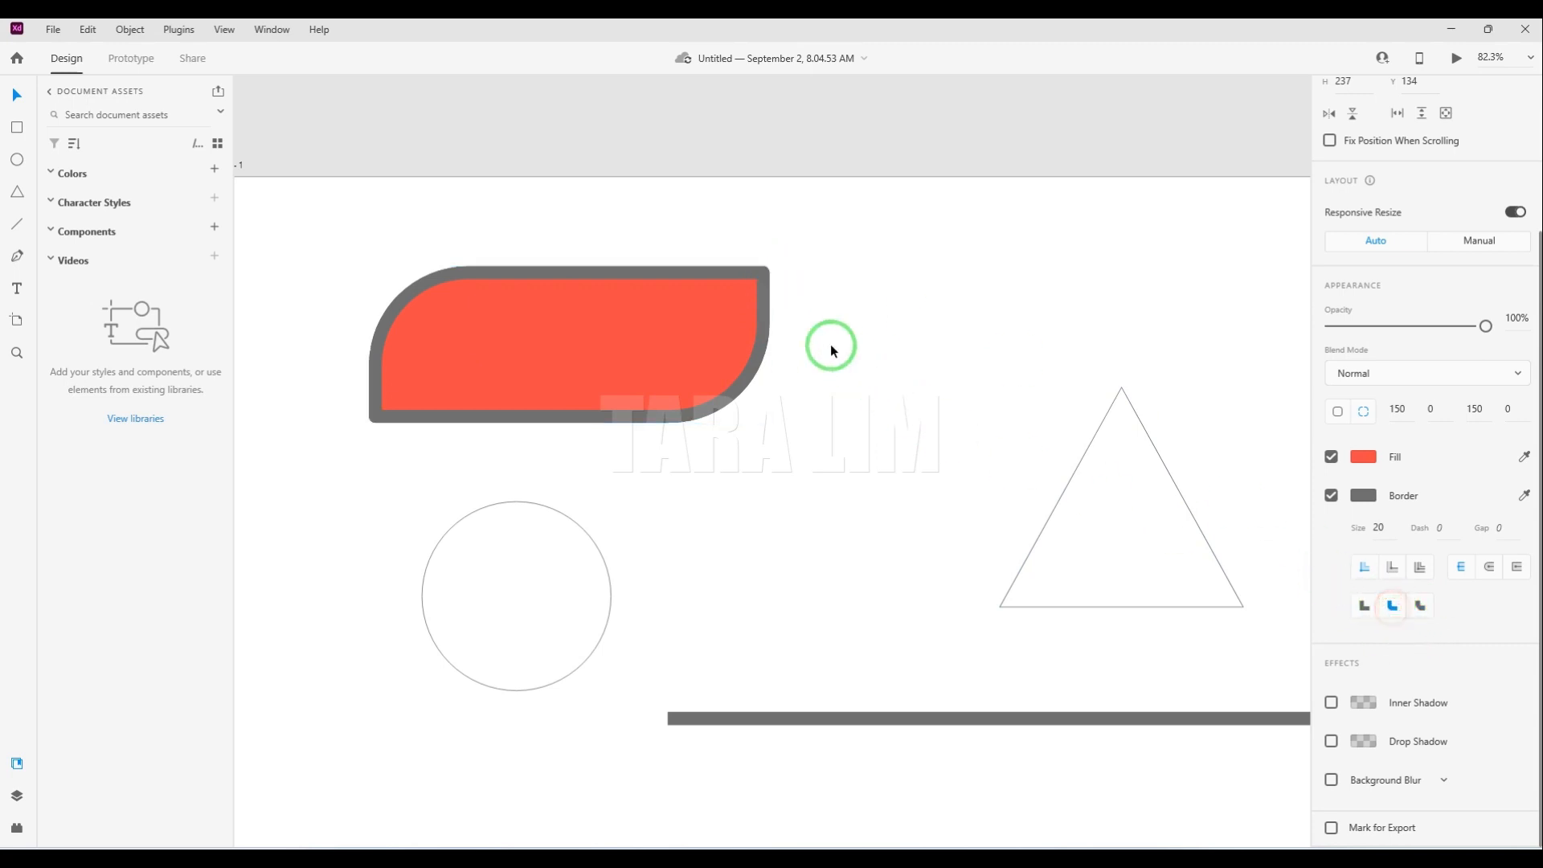
left_click(765, 266)
left_click(1364, 606)
left_click(764, 282)
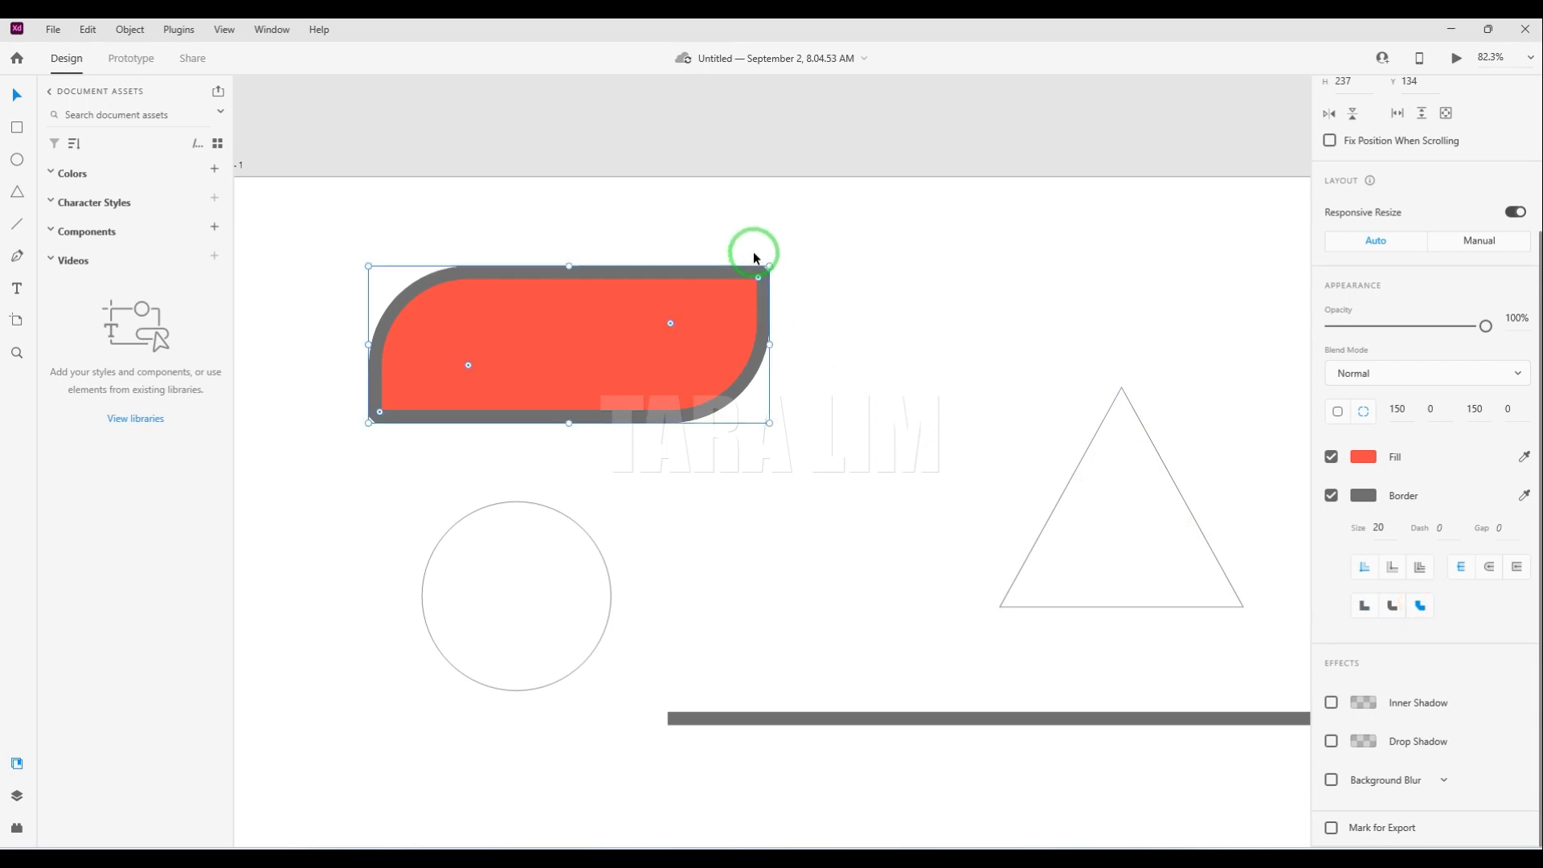
left_click(1364, 614)
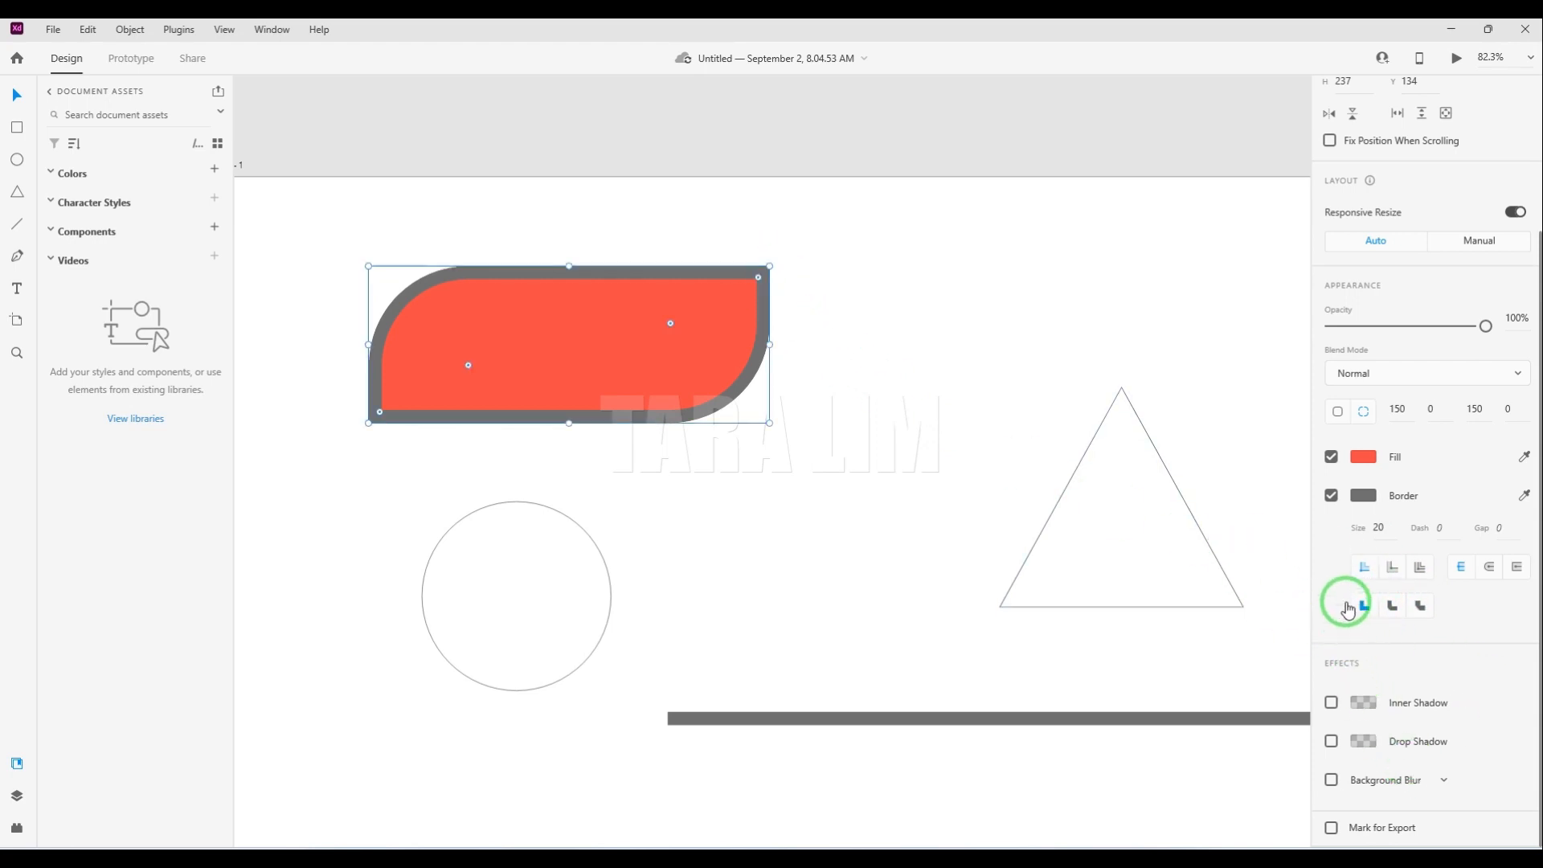
Enable the rectangle's inner shadow and set its colour to white #FFFFFF at 100% opacity.
left_click(1331, 703)
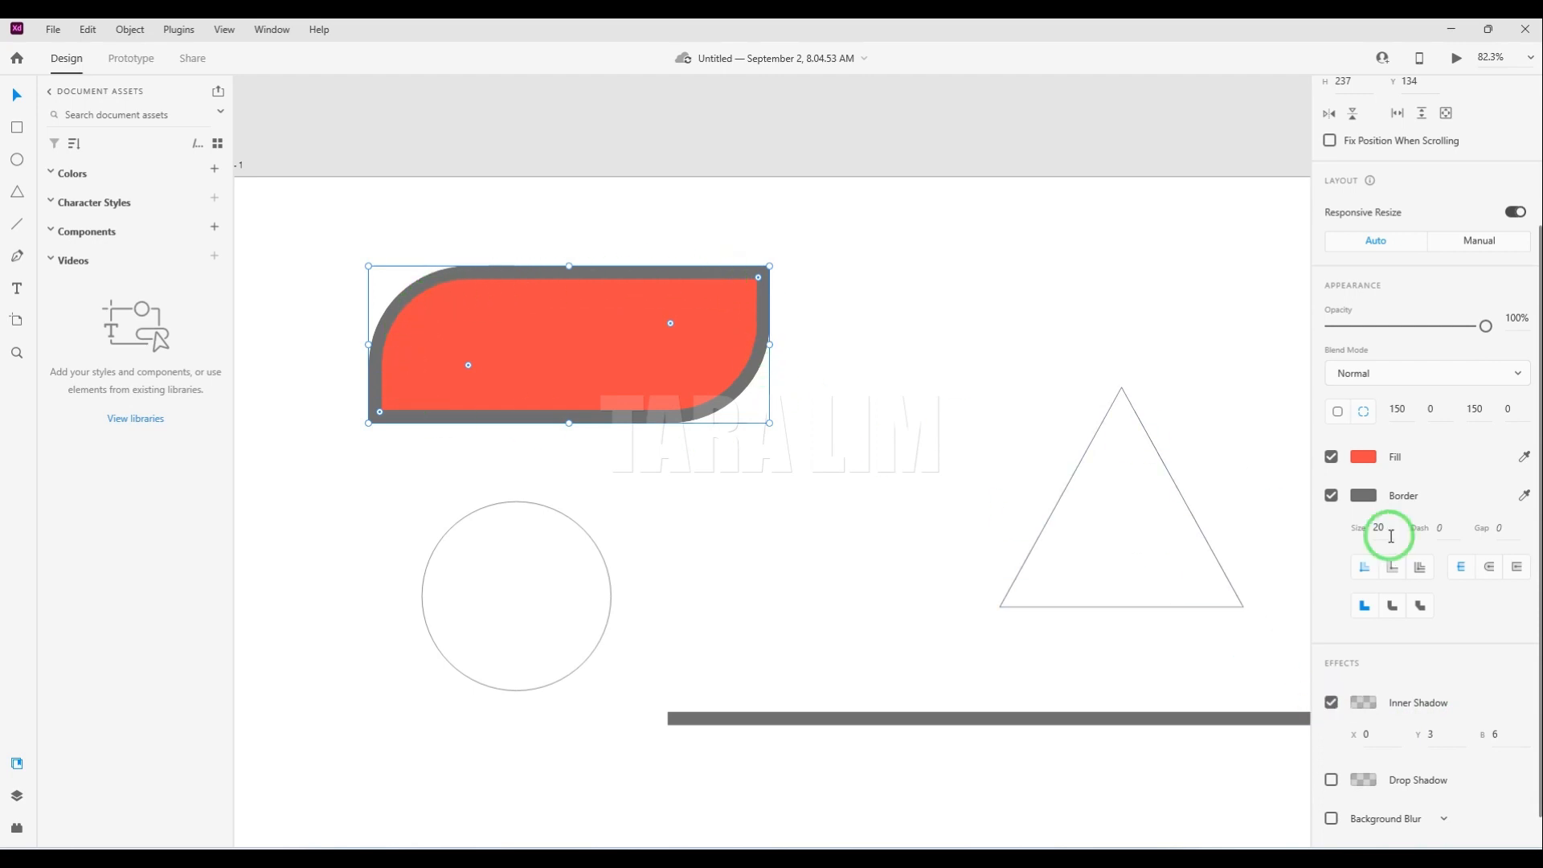
left_click(1364, 702)
left_click_drag(1299, 632, 1308, 643)
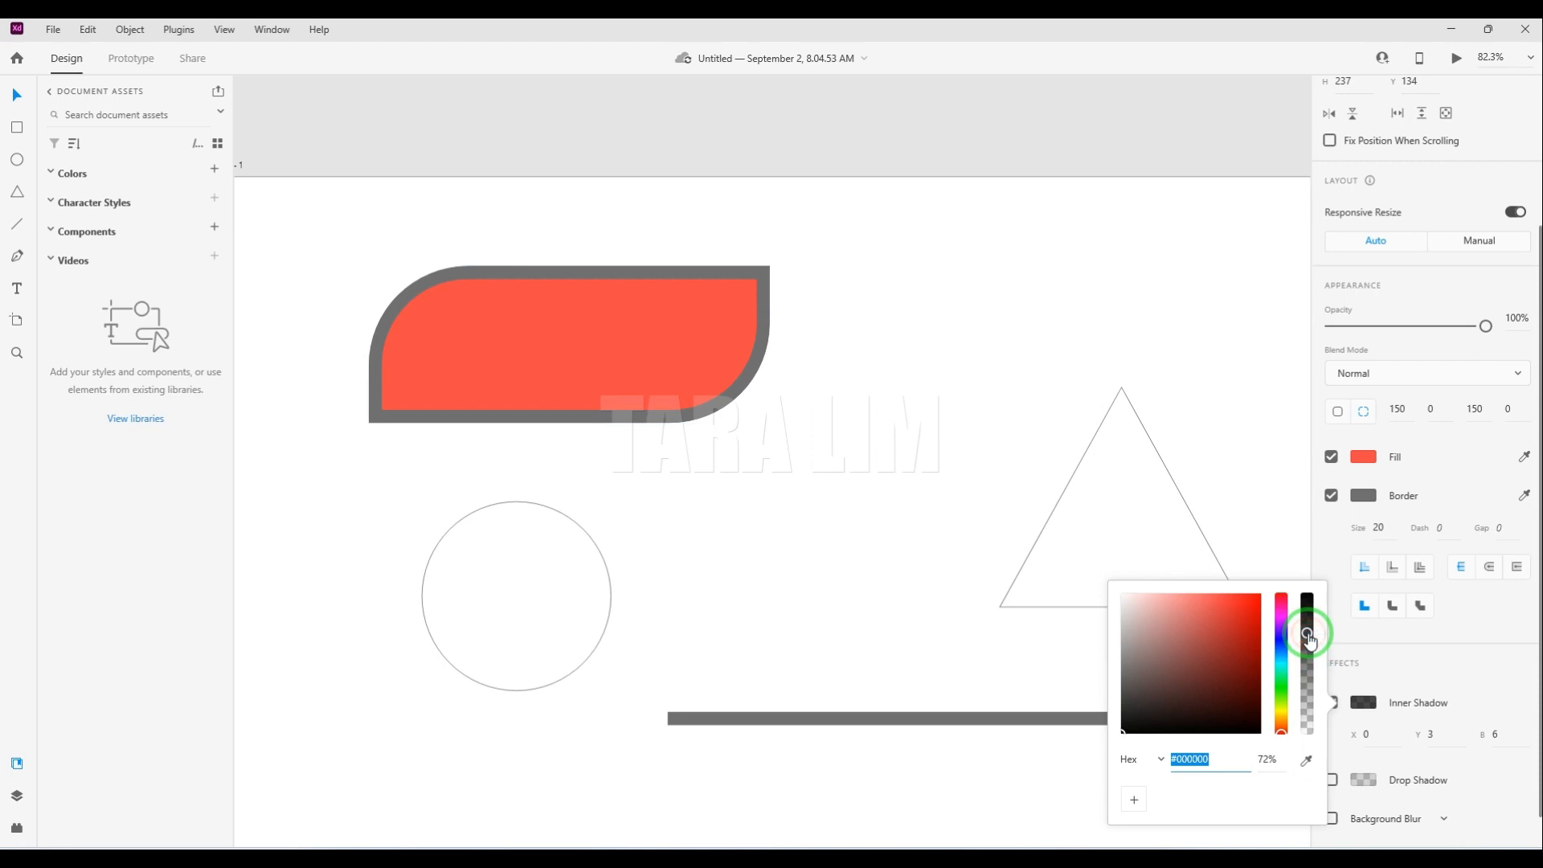
left_click_drag(1171, 654, 1105, 584)
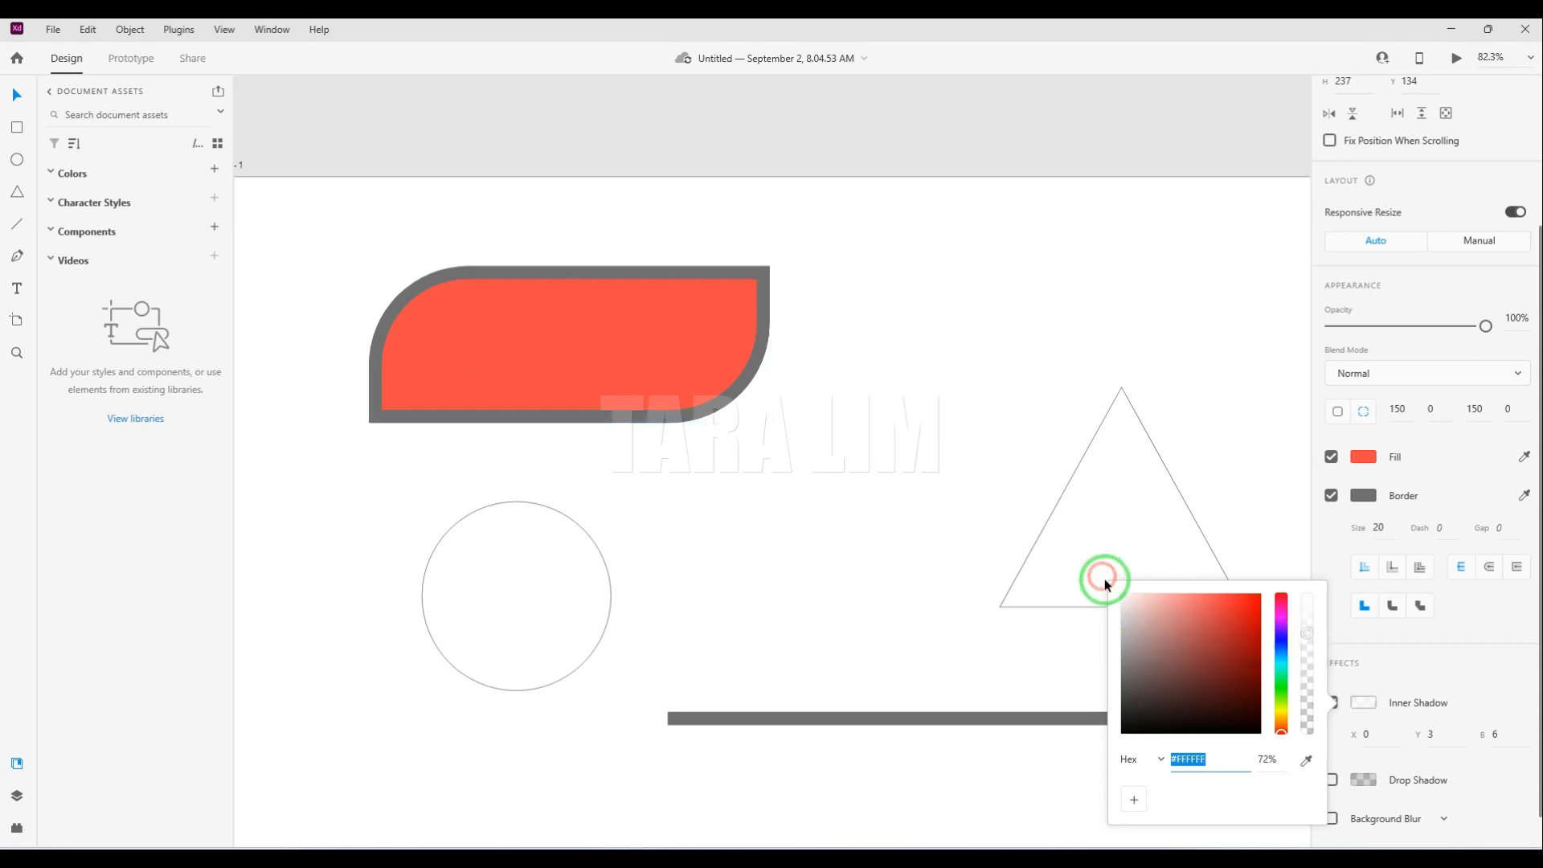
left_click_drag(1295, 665, 1302, 565)
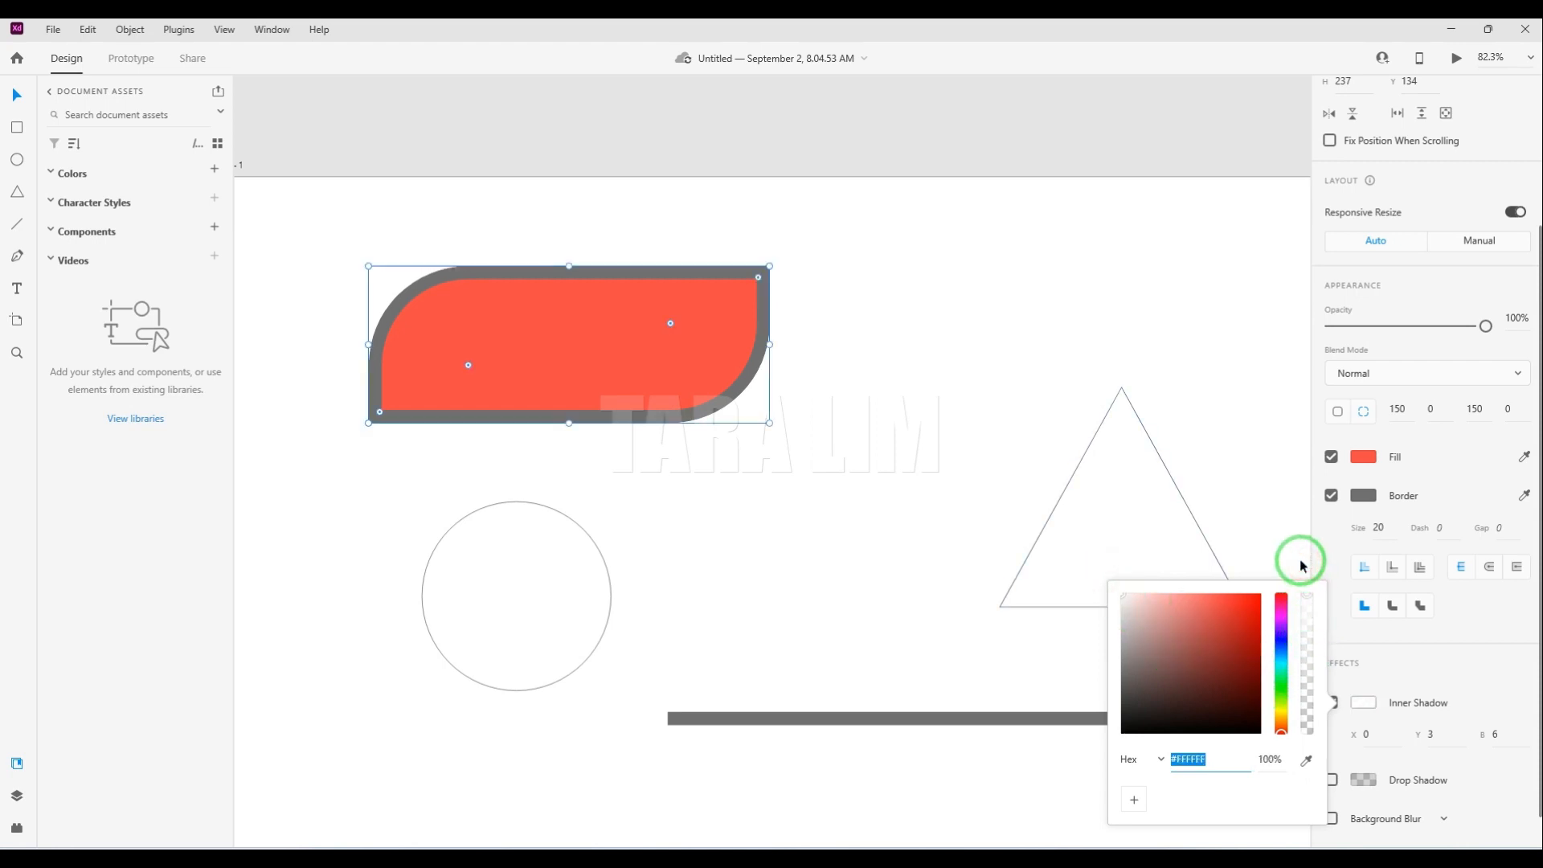
left_click(1418, 671)
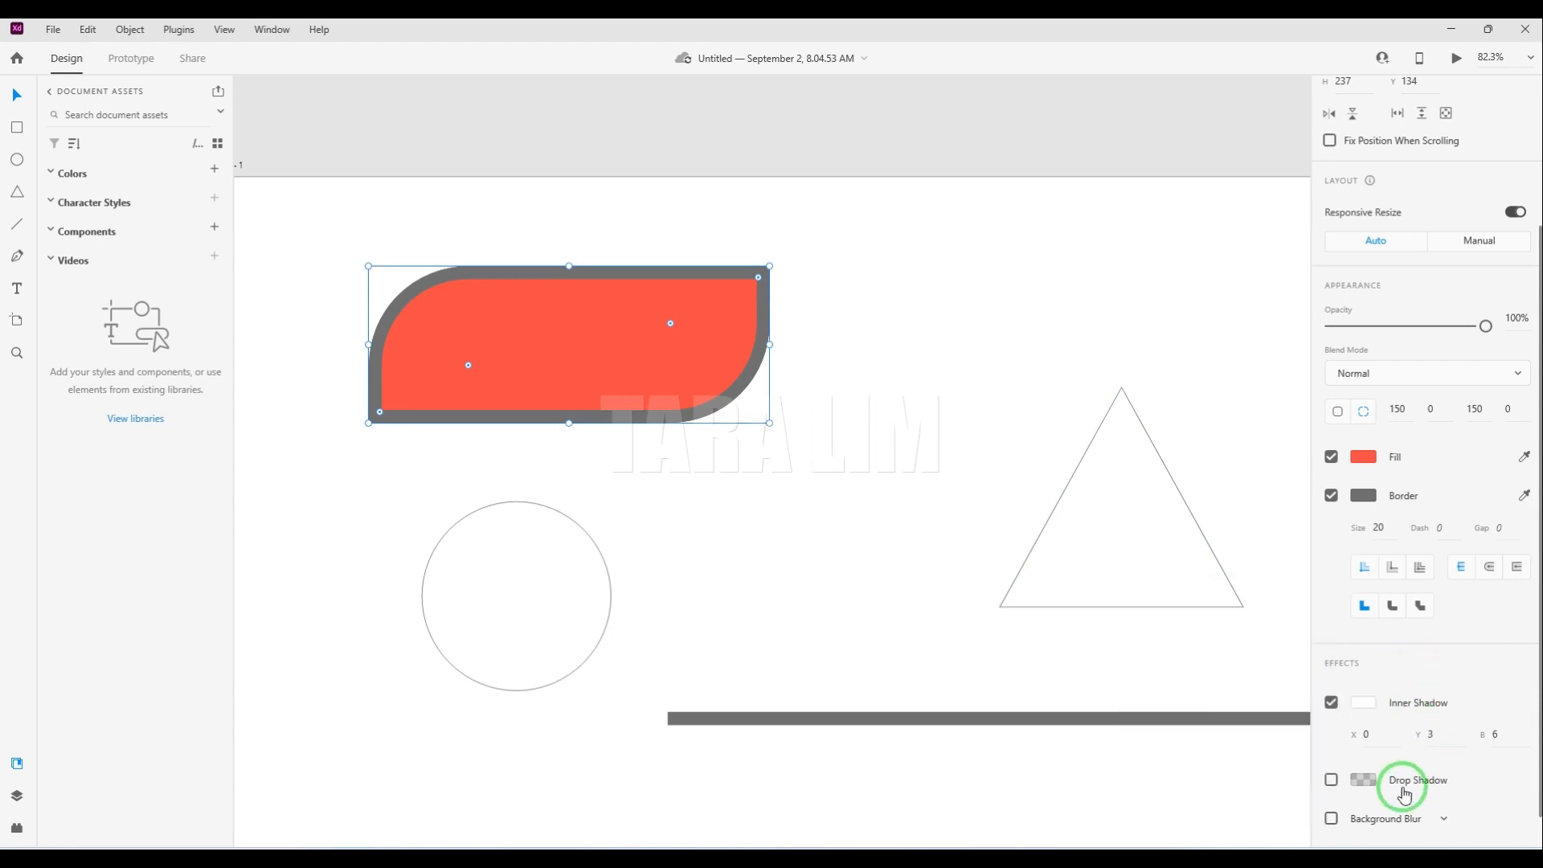
Set the Y offset of the rectangle's inner shadow to 6.
left_click(1421, 734)
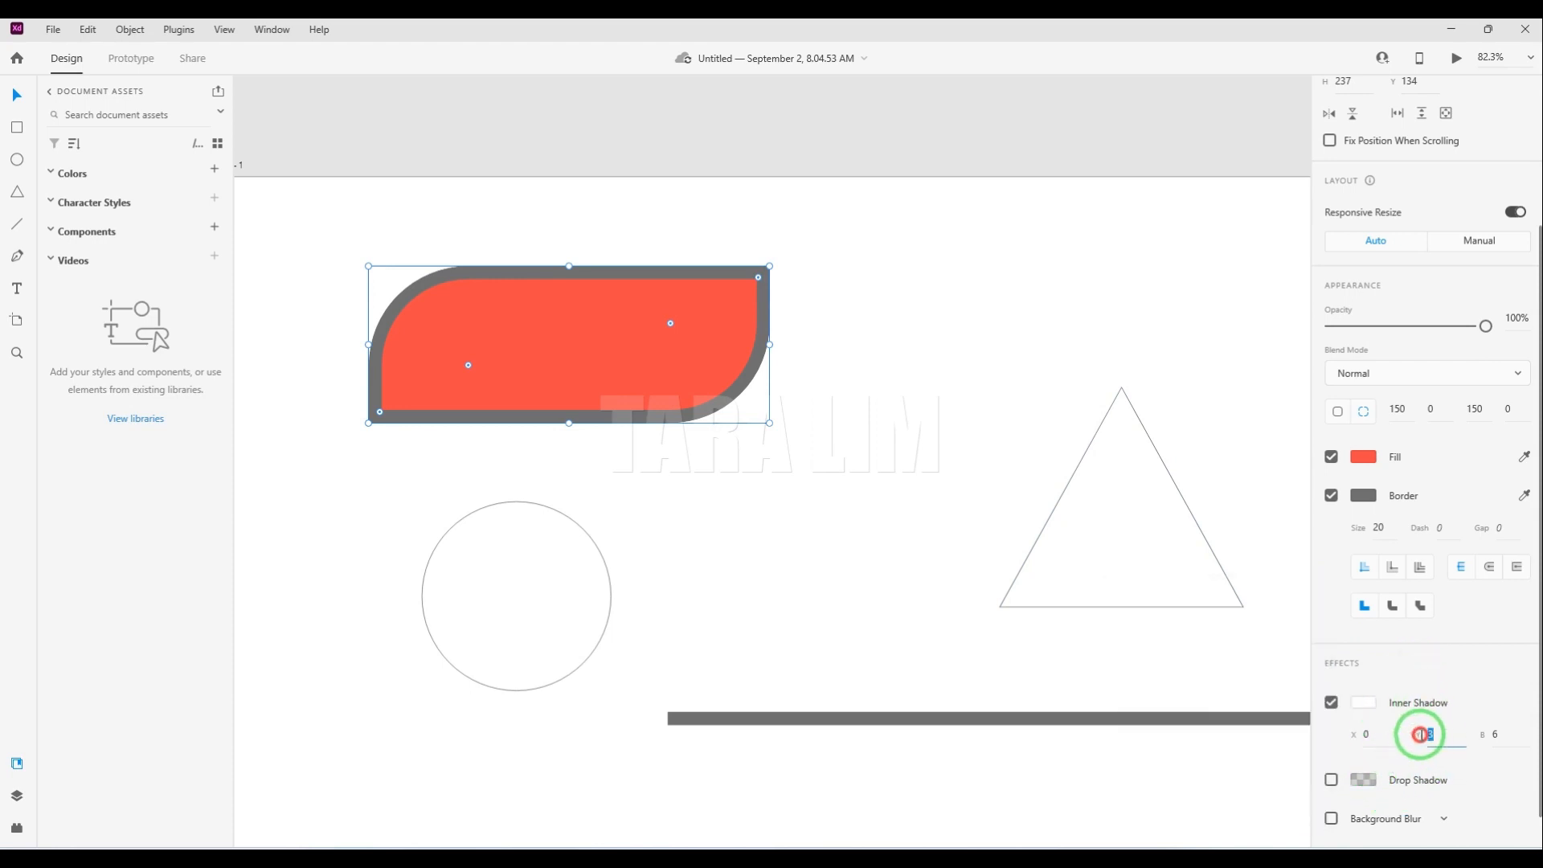
type("6")
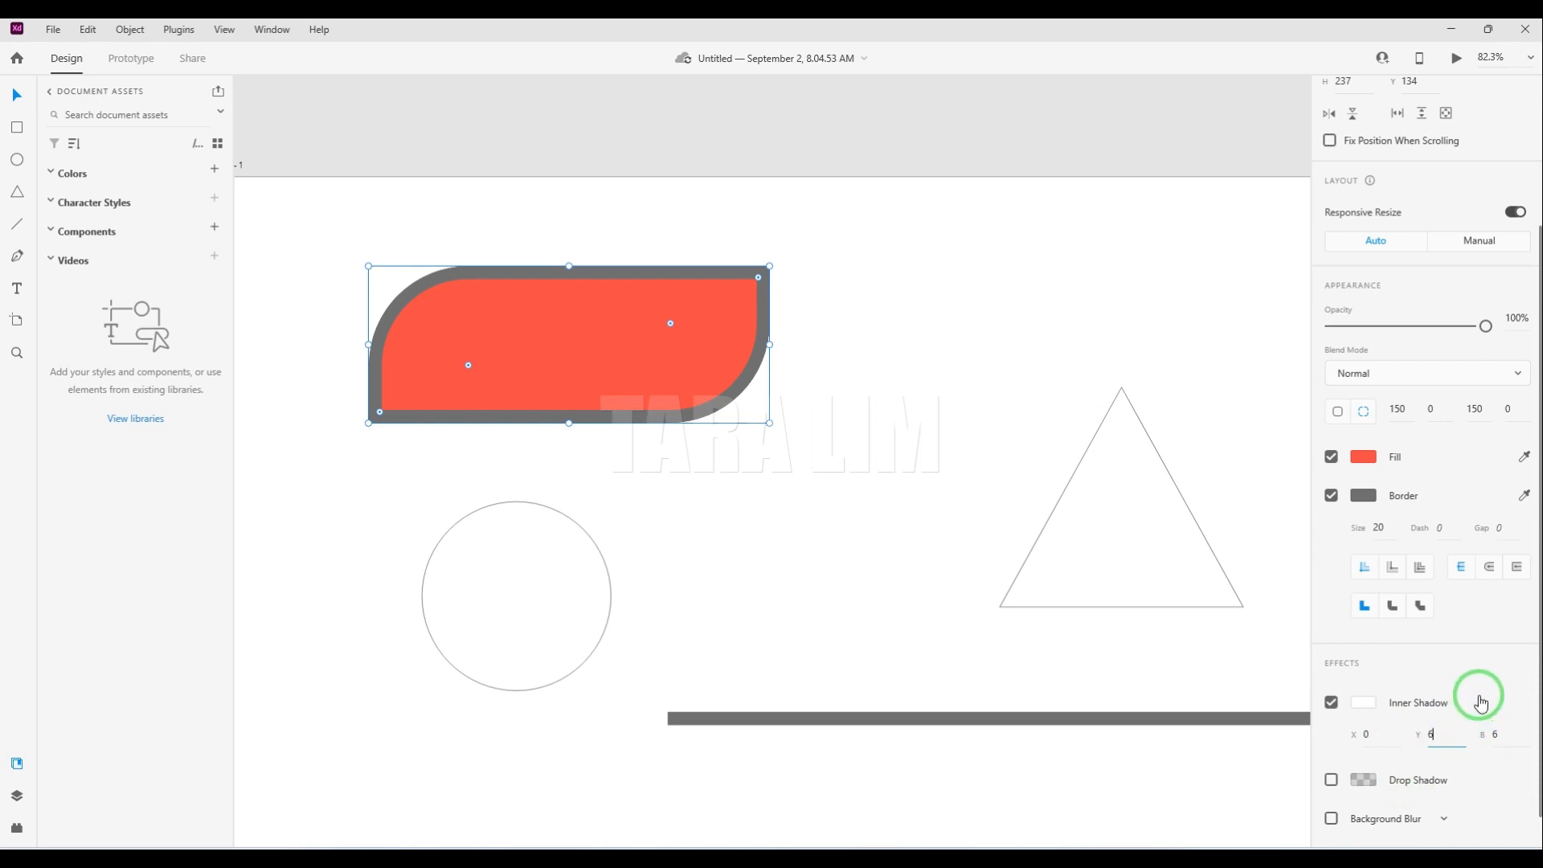
left_click(1468, 673)
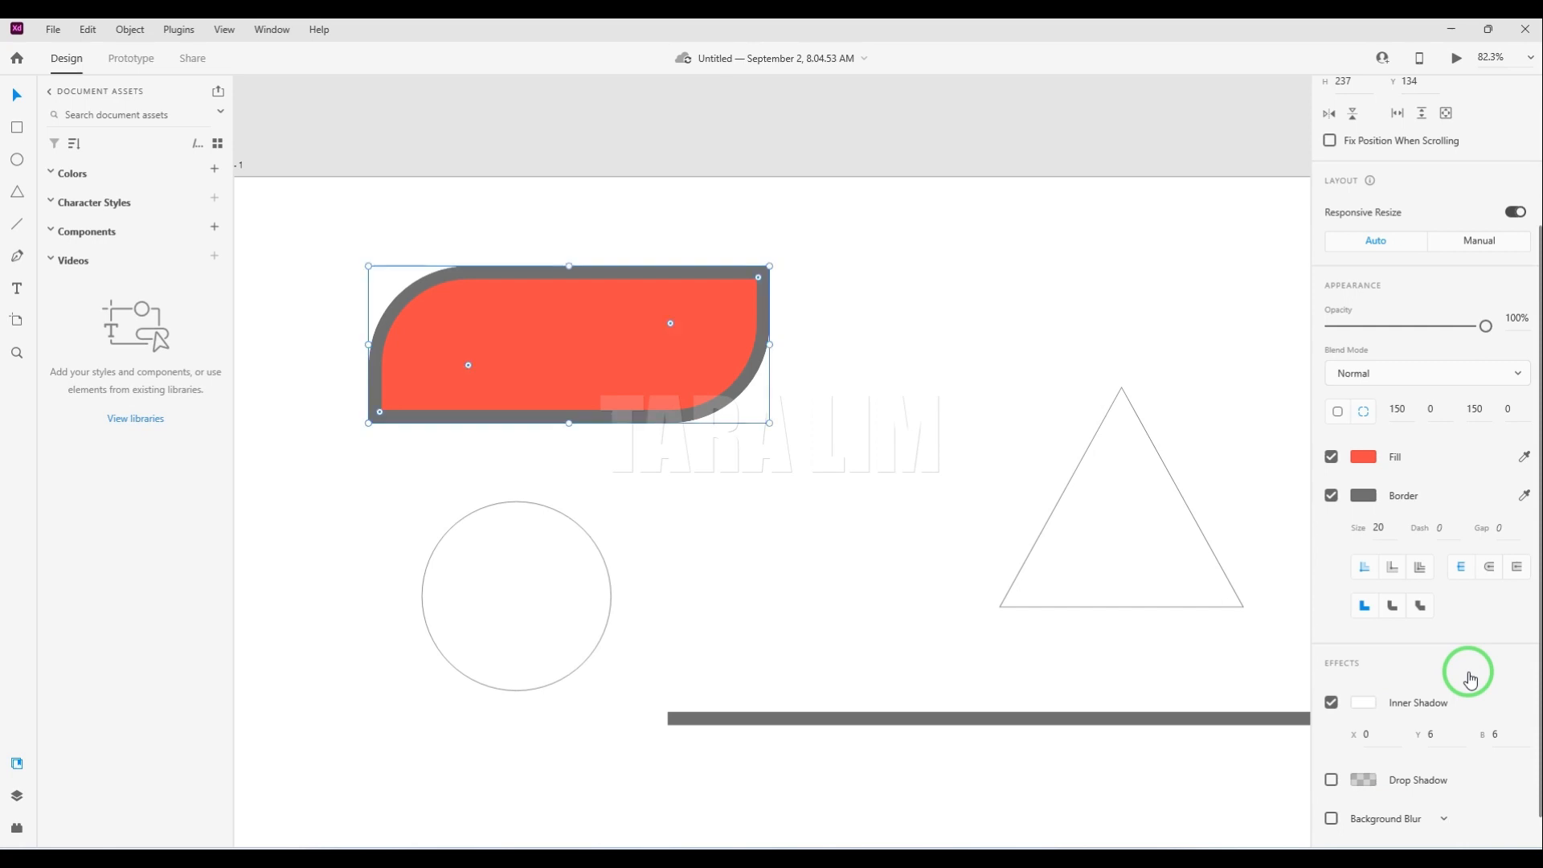
Enable the rectangle's drop shadow and set its black #000000 colour to 59% opacity.
left_click(1331, 779)
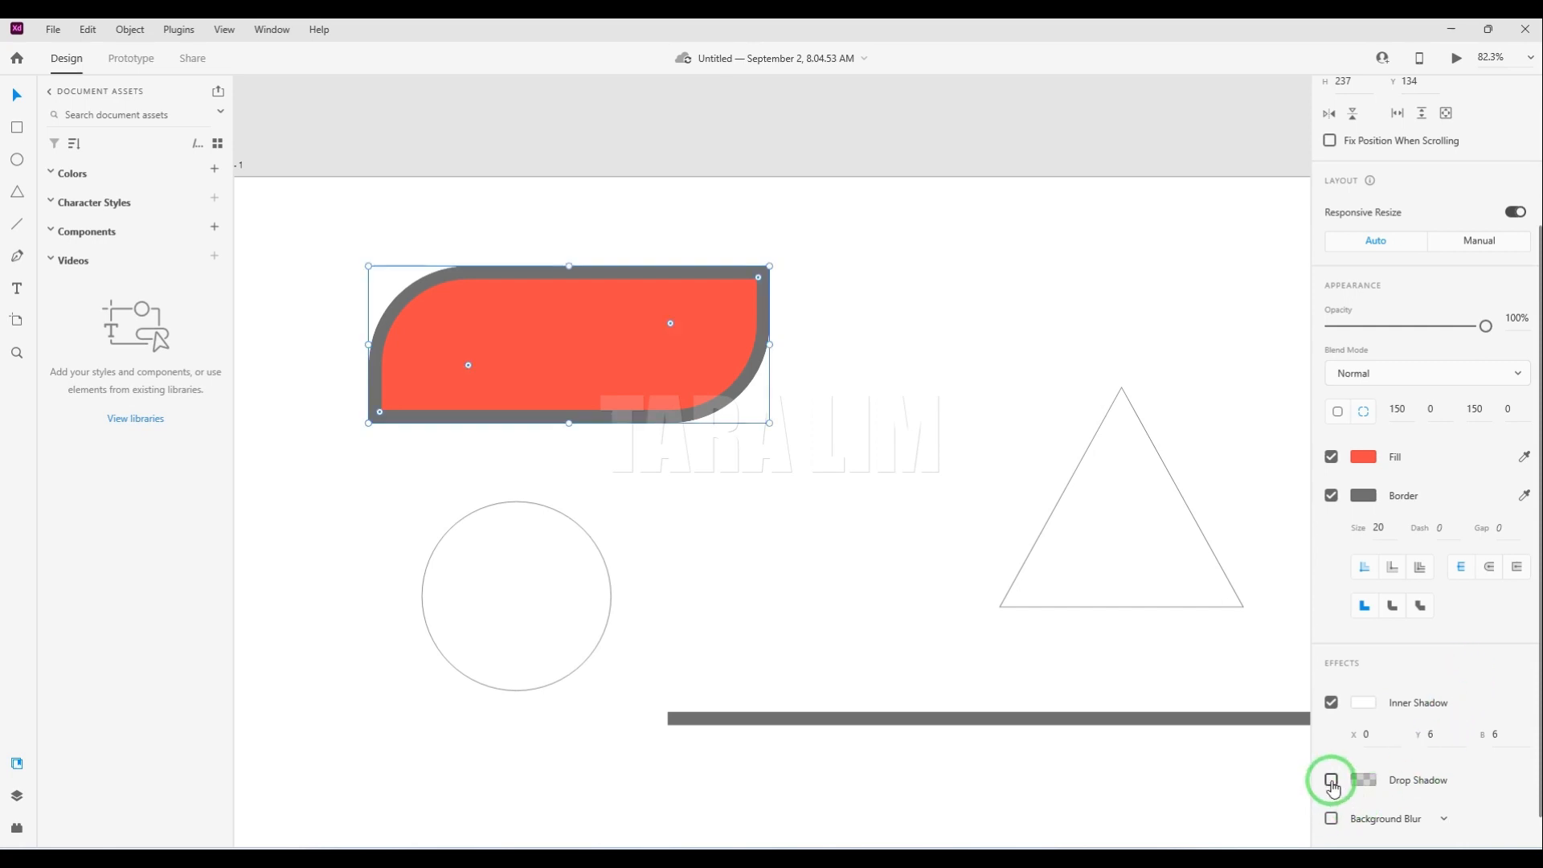
left_click(1331, 782)
left_click(1363, 781)
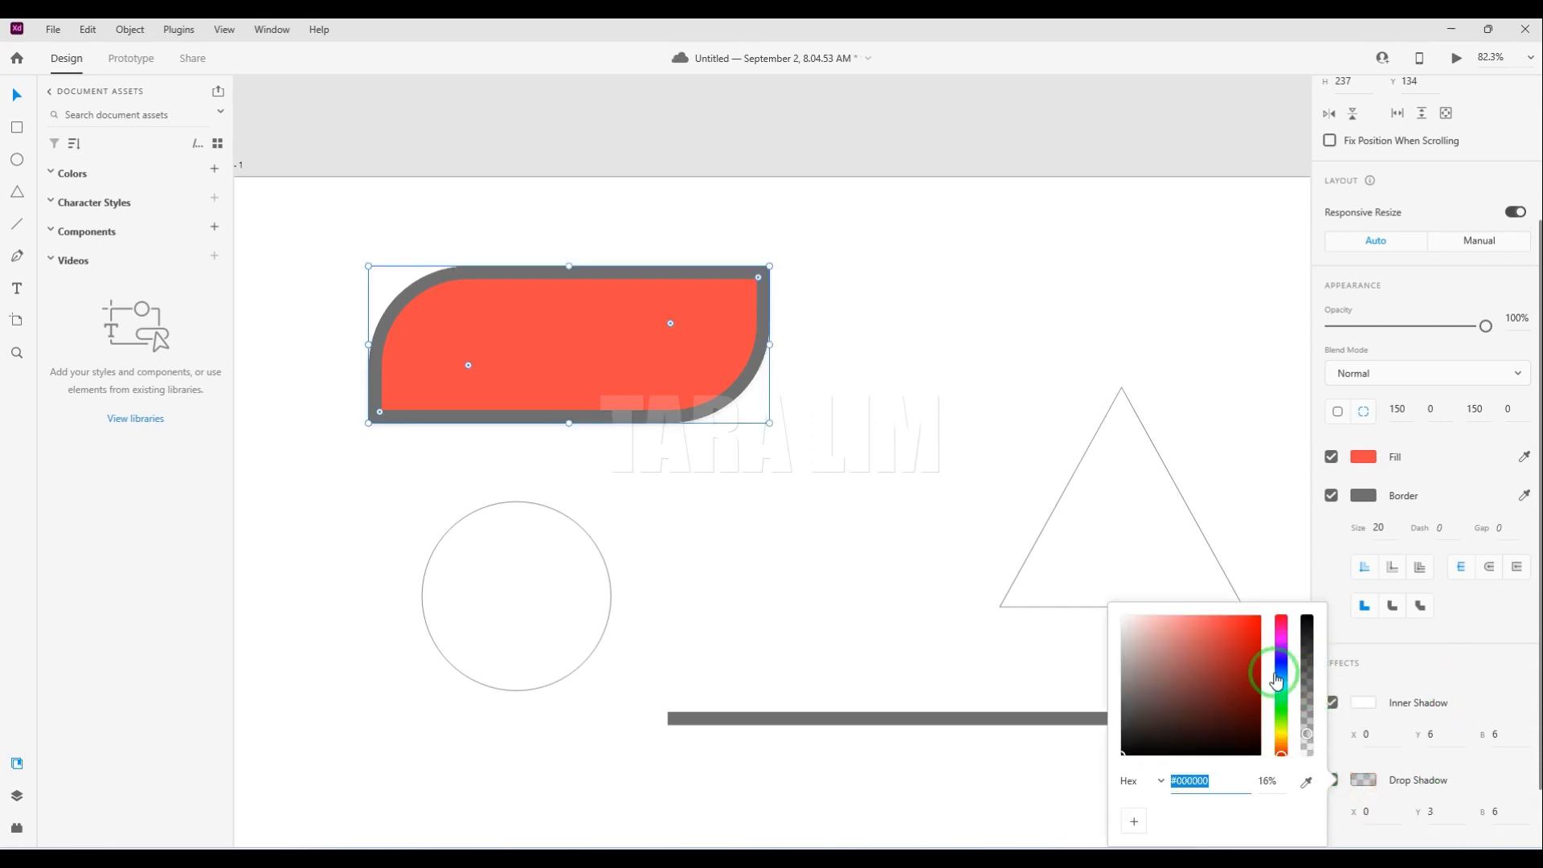
left_click(1308, 676)
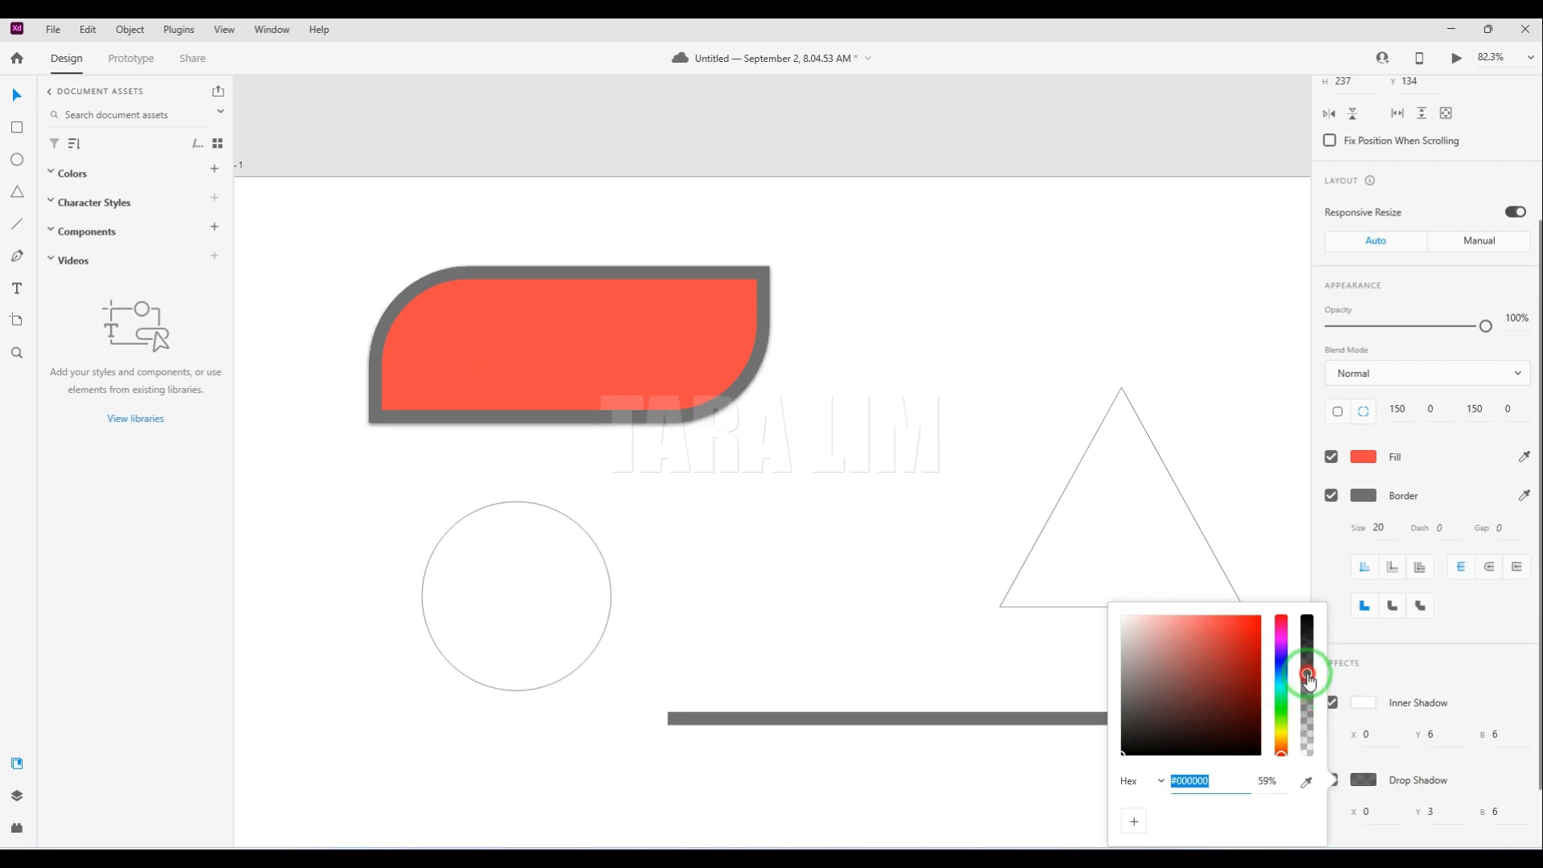
left_click(1008, 390)
Change the colour of the red rectangle's inner shadow to black.
left_click(661, 314)
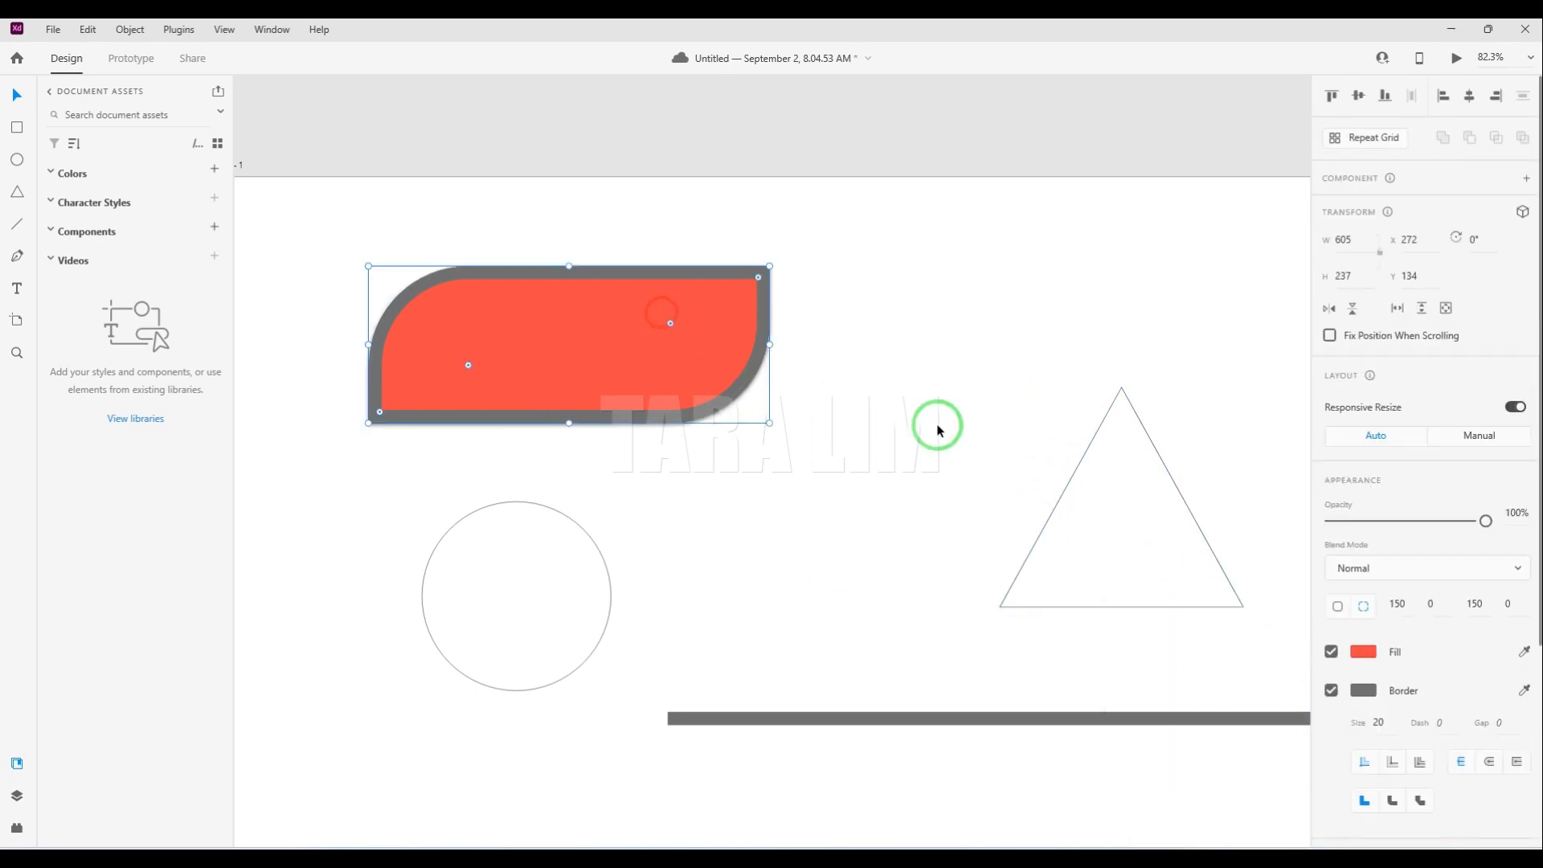
scroll(1433, 645, "down", 5)
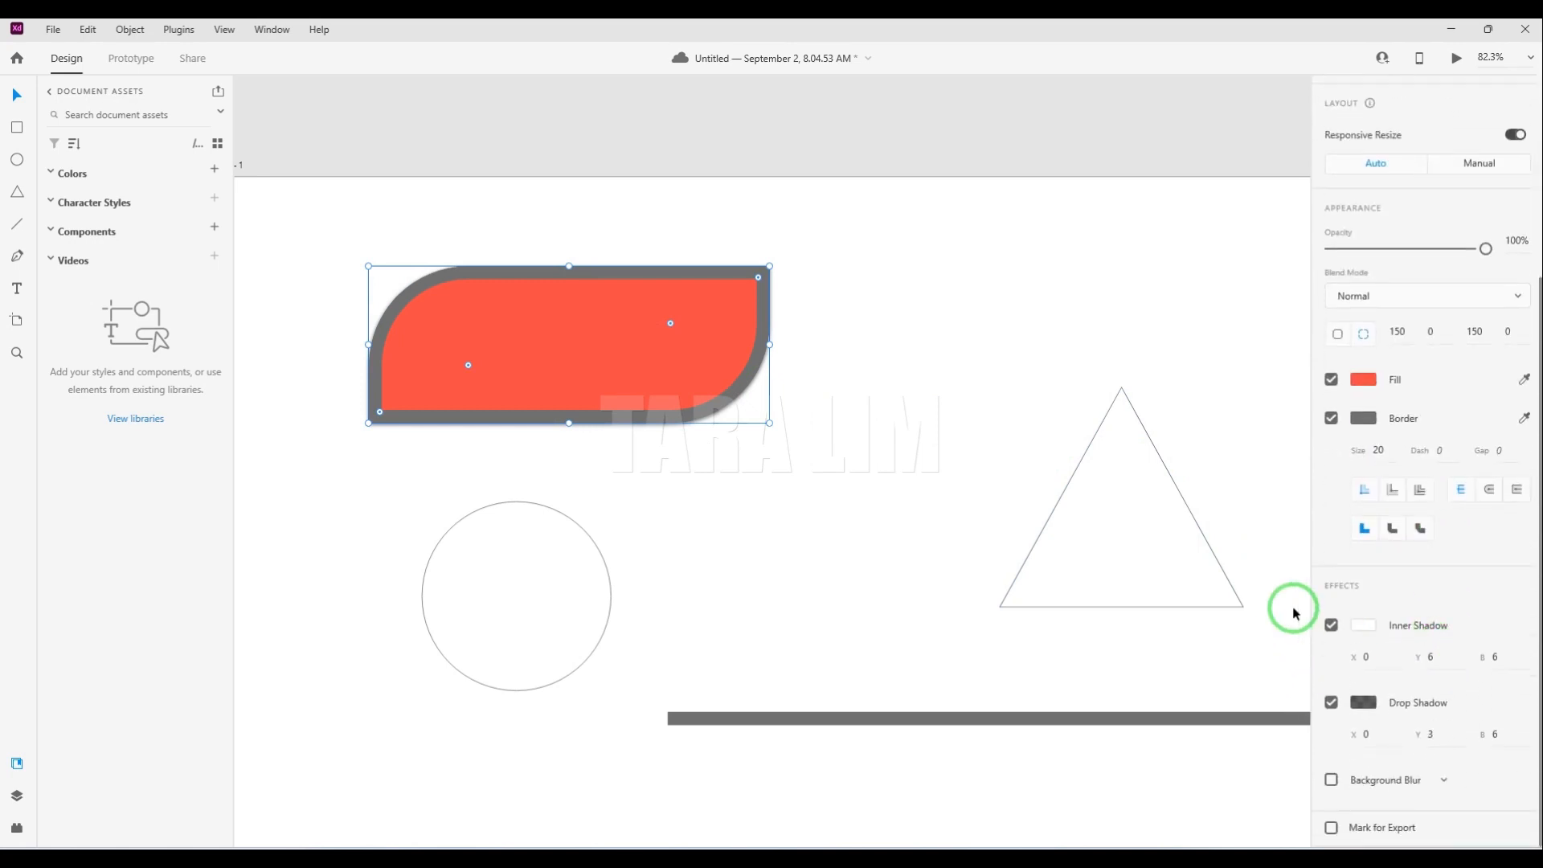
left_click(1362, 625)
left_click_drag(1175, 576, 1051, 722)
left_click(1429, 601)
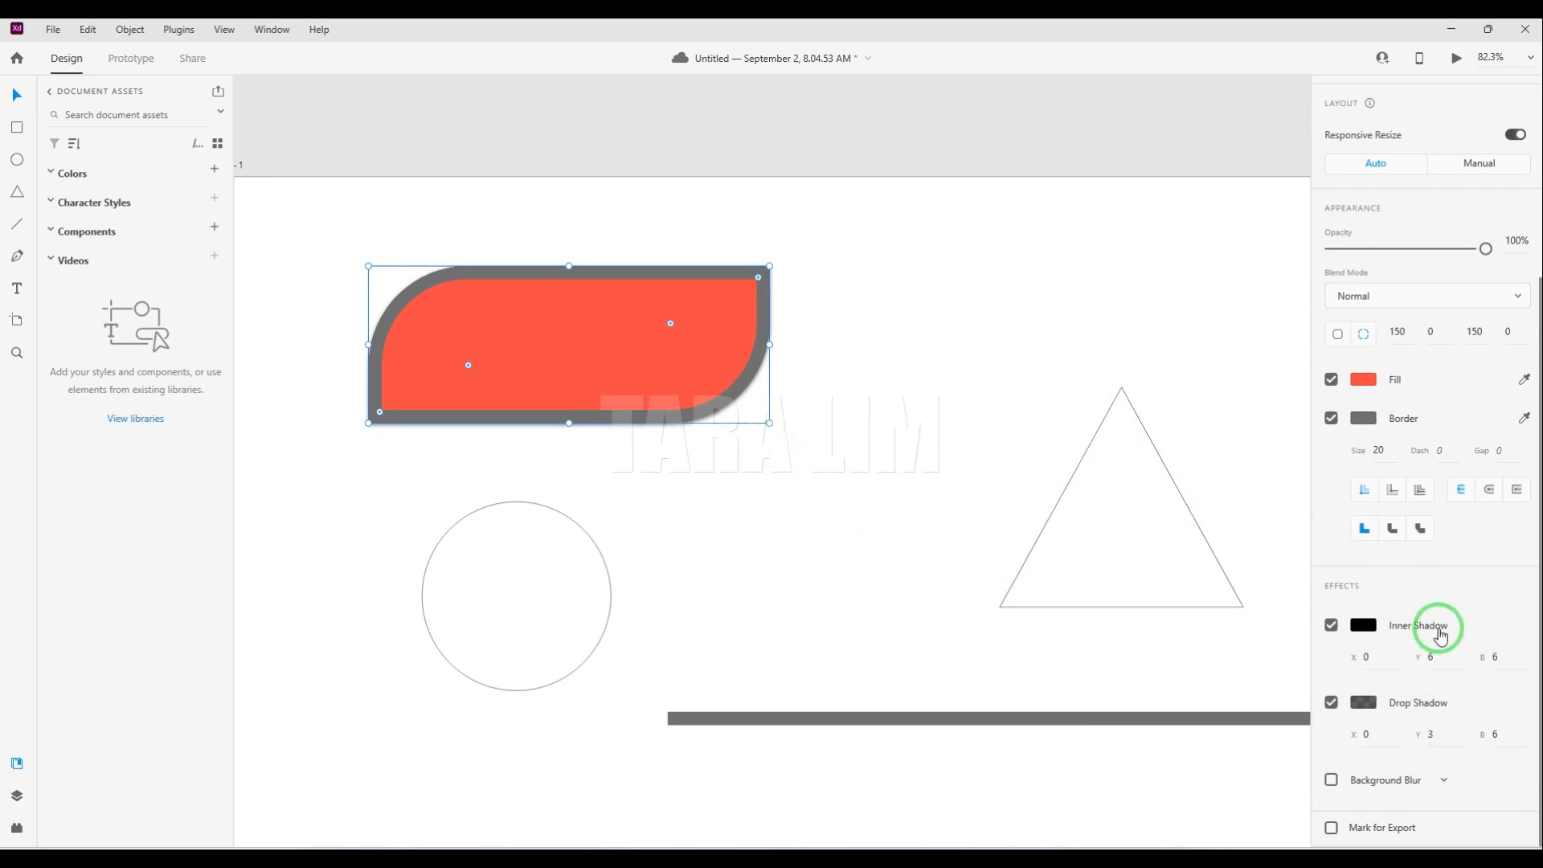
left_click(753, 392)
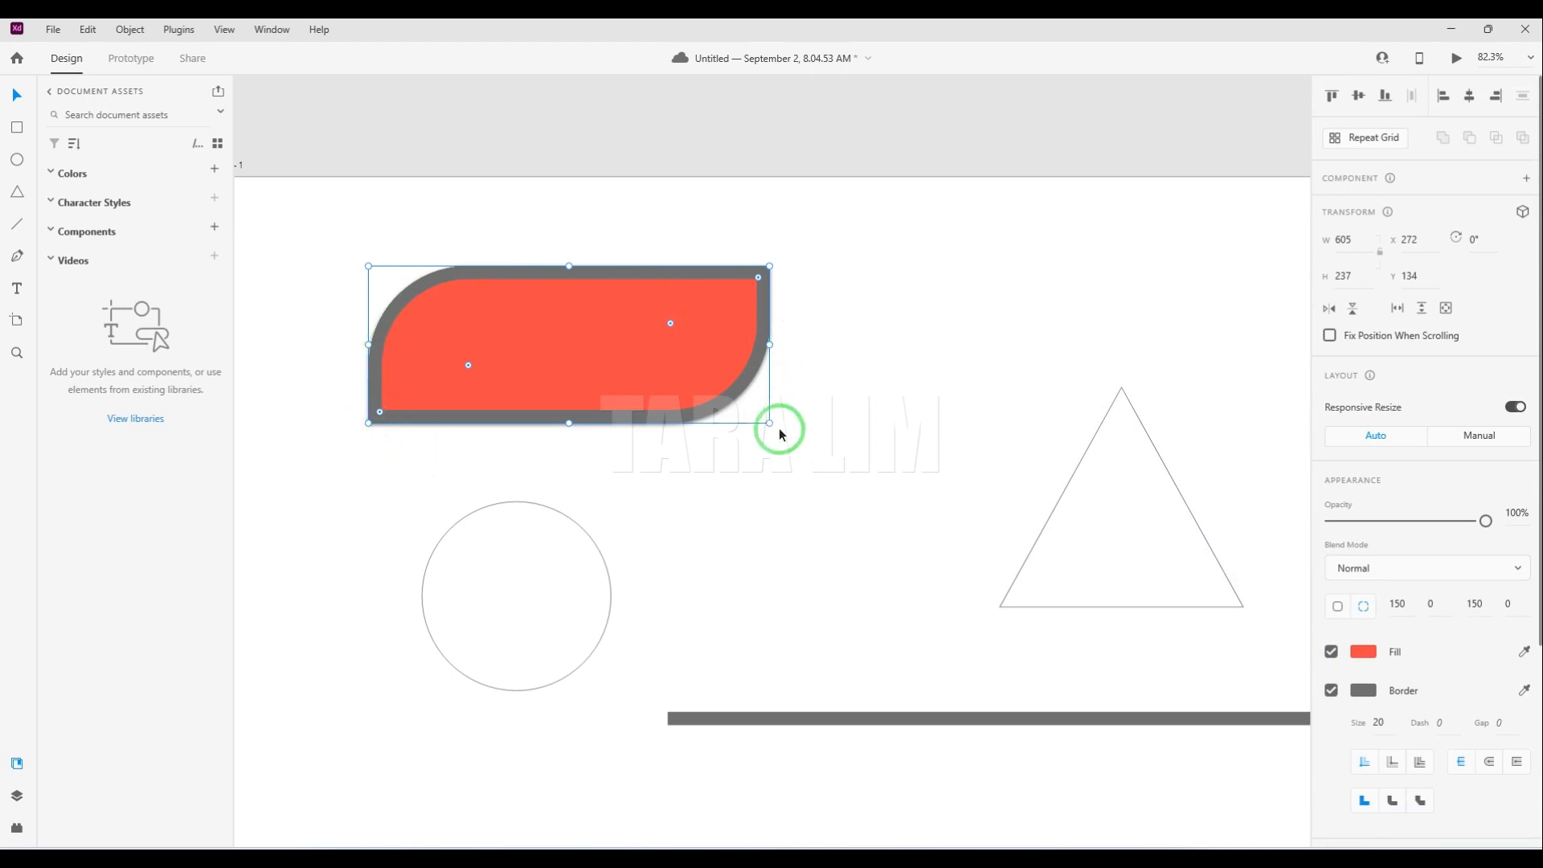
Select the triangle, try changing its overall opacity and return it to 100%.
left_click(1142, 424)
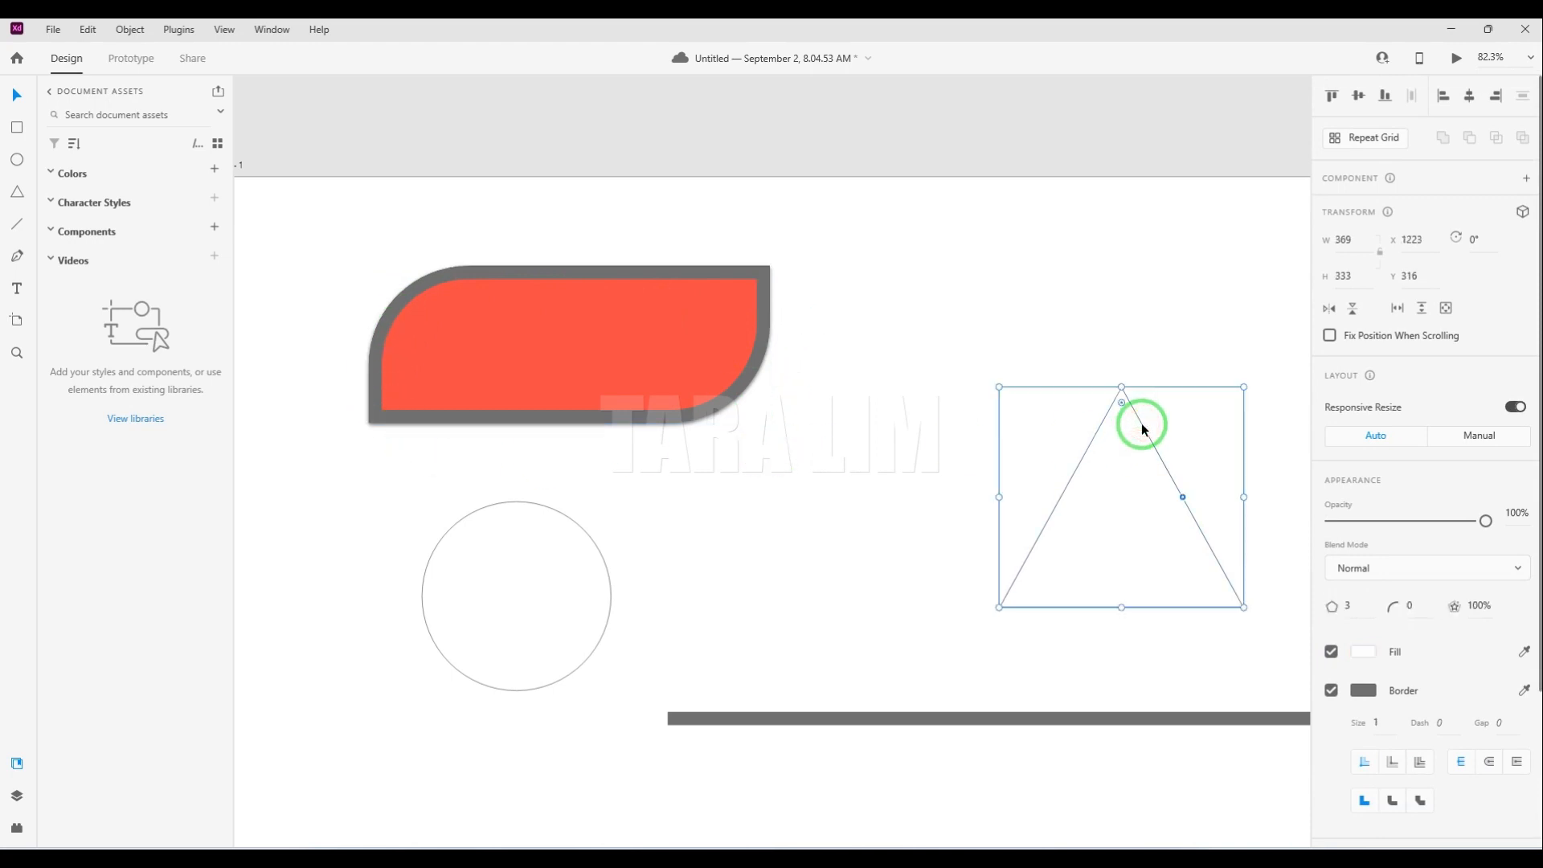
left_click_drag(1154, 426, 890, 427)
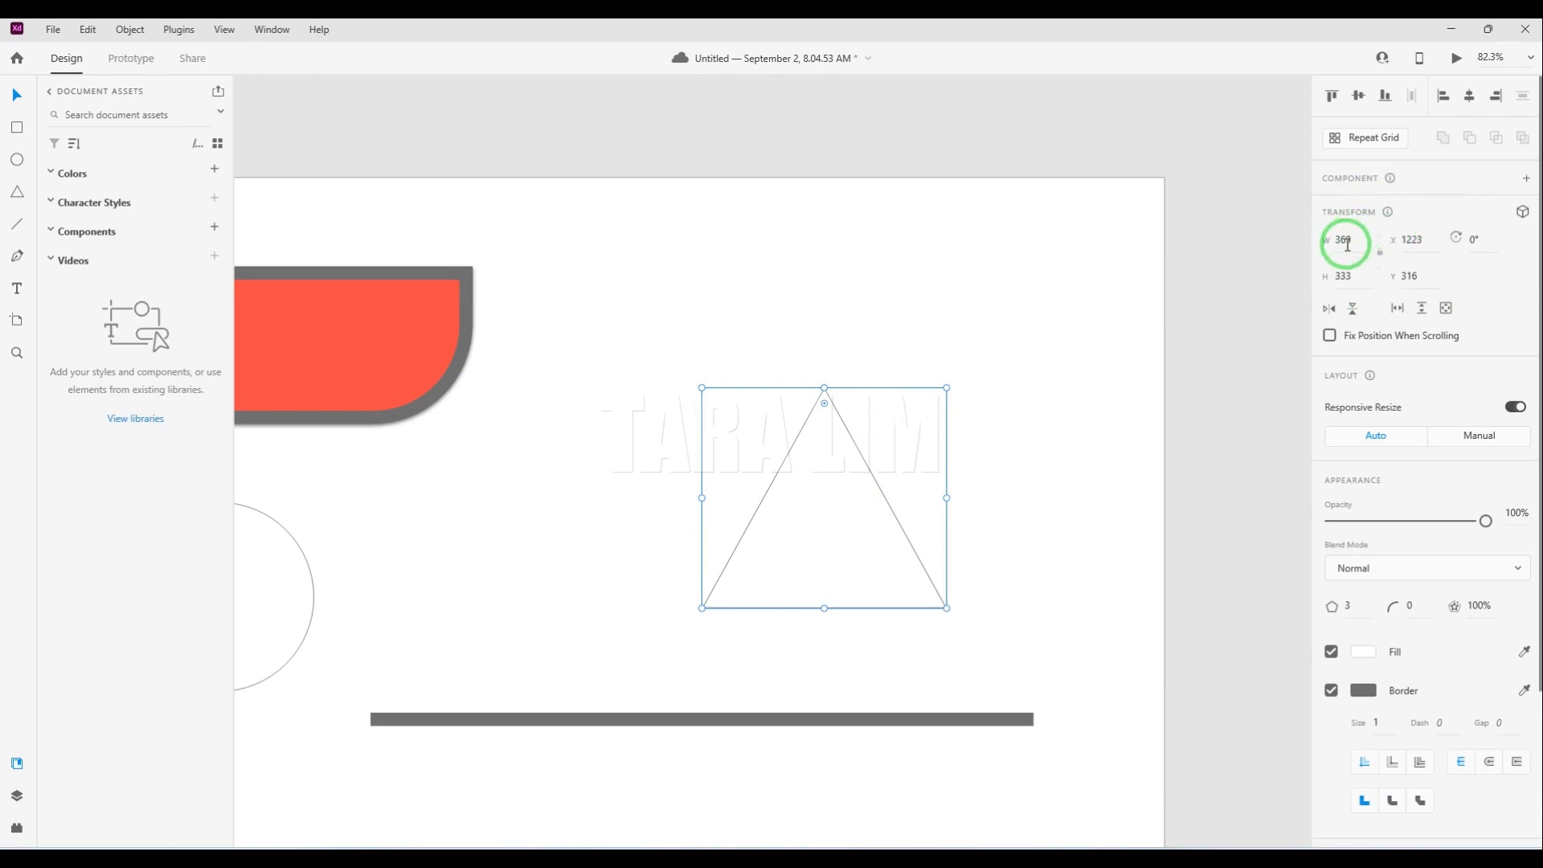
scroll(1395, 261, "down", 3)
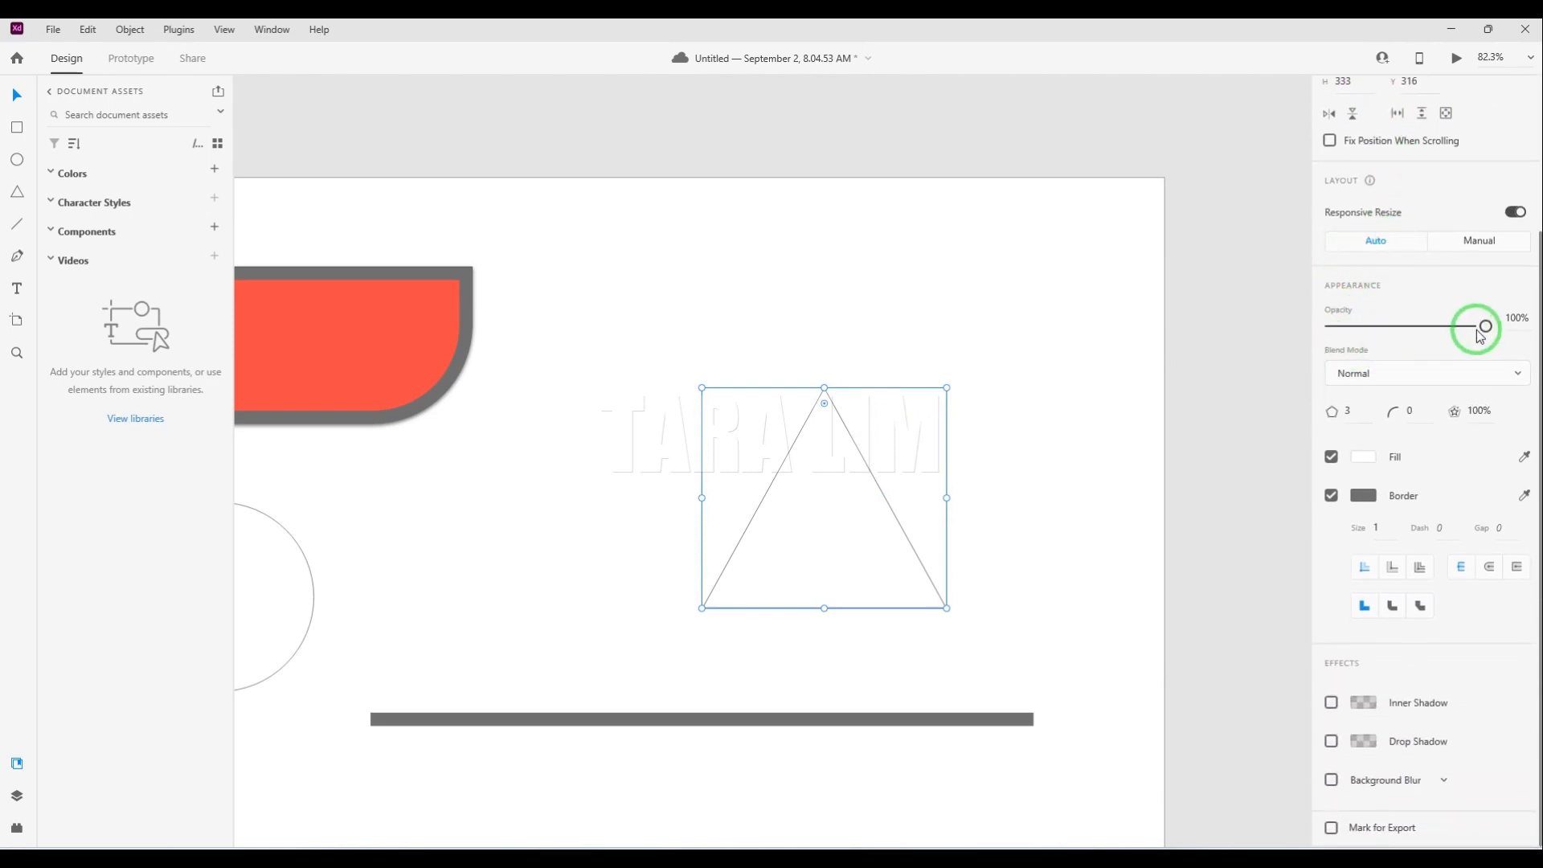
left_click_drag(1485, 326, 1529, 321)
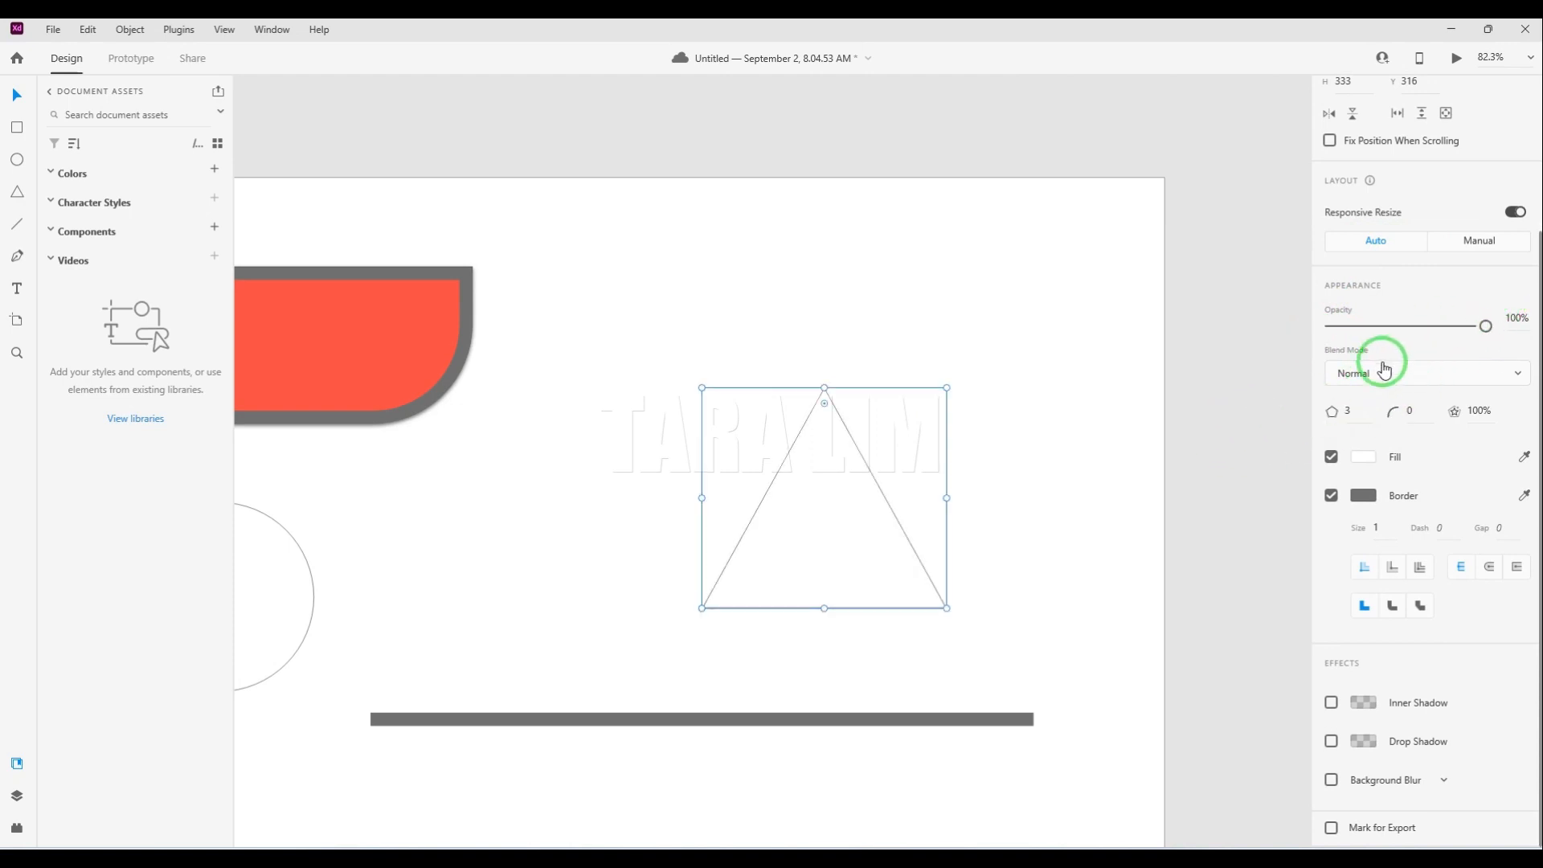
Set the selected triangle's corner count to 6.
scroll(1276, 344, "down", 1)
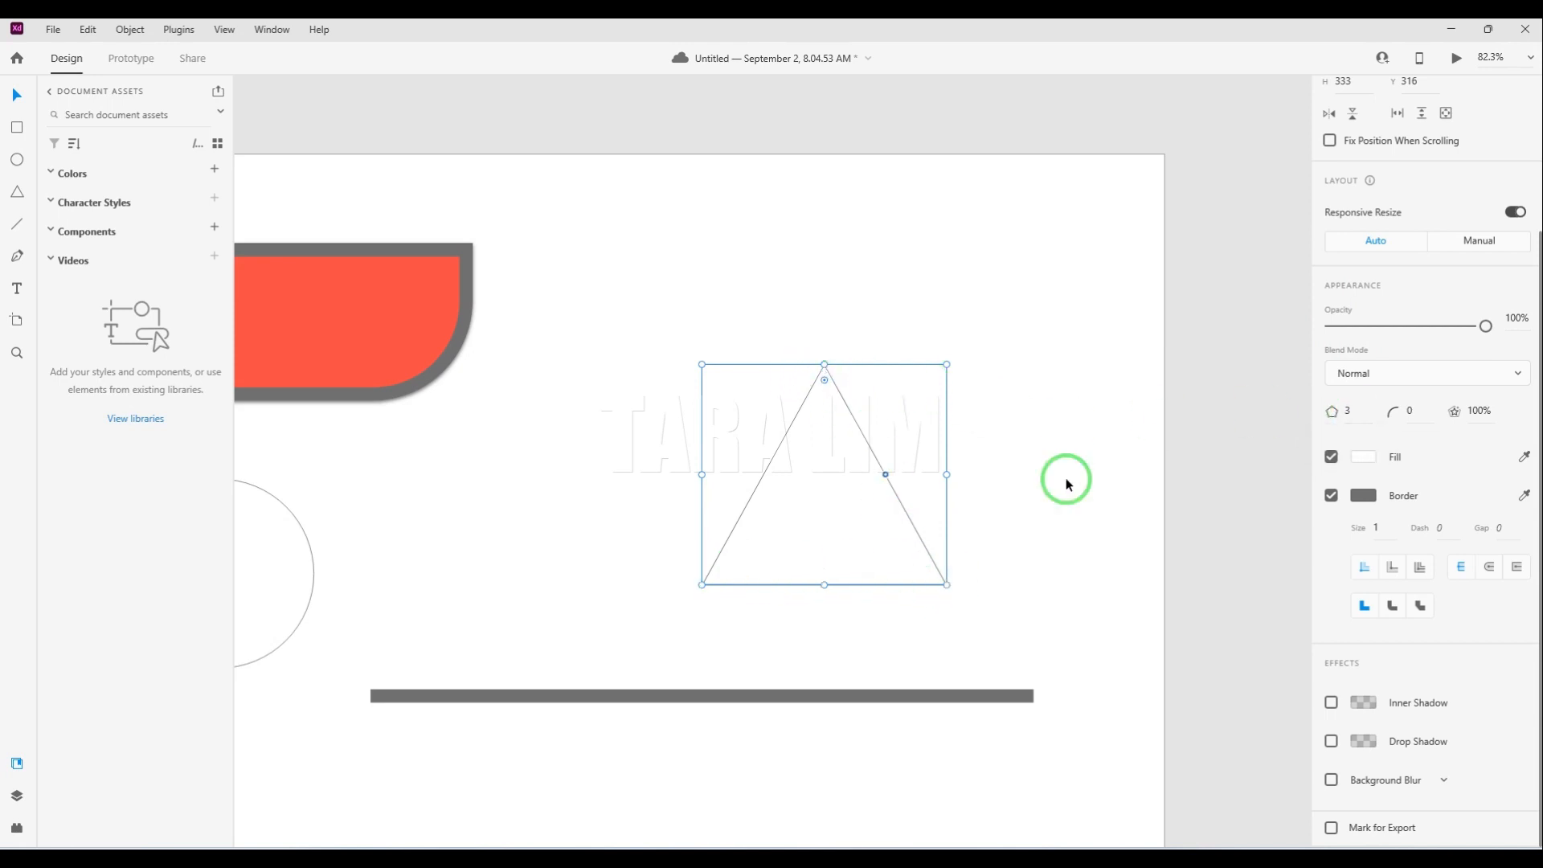
left_click(1341, 410)
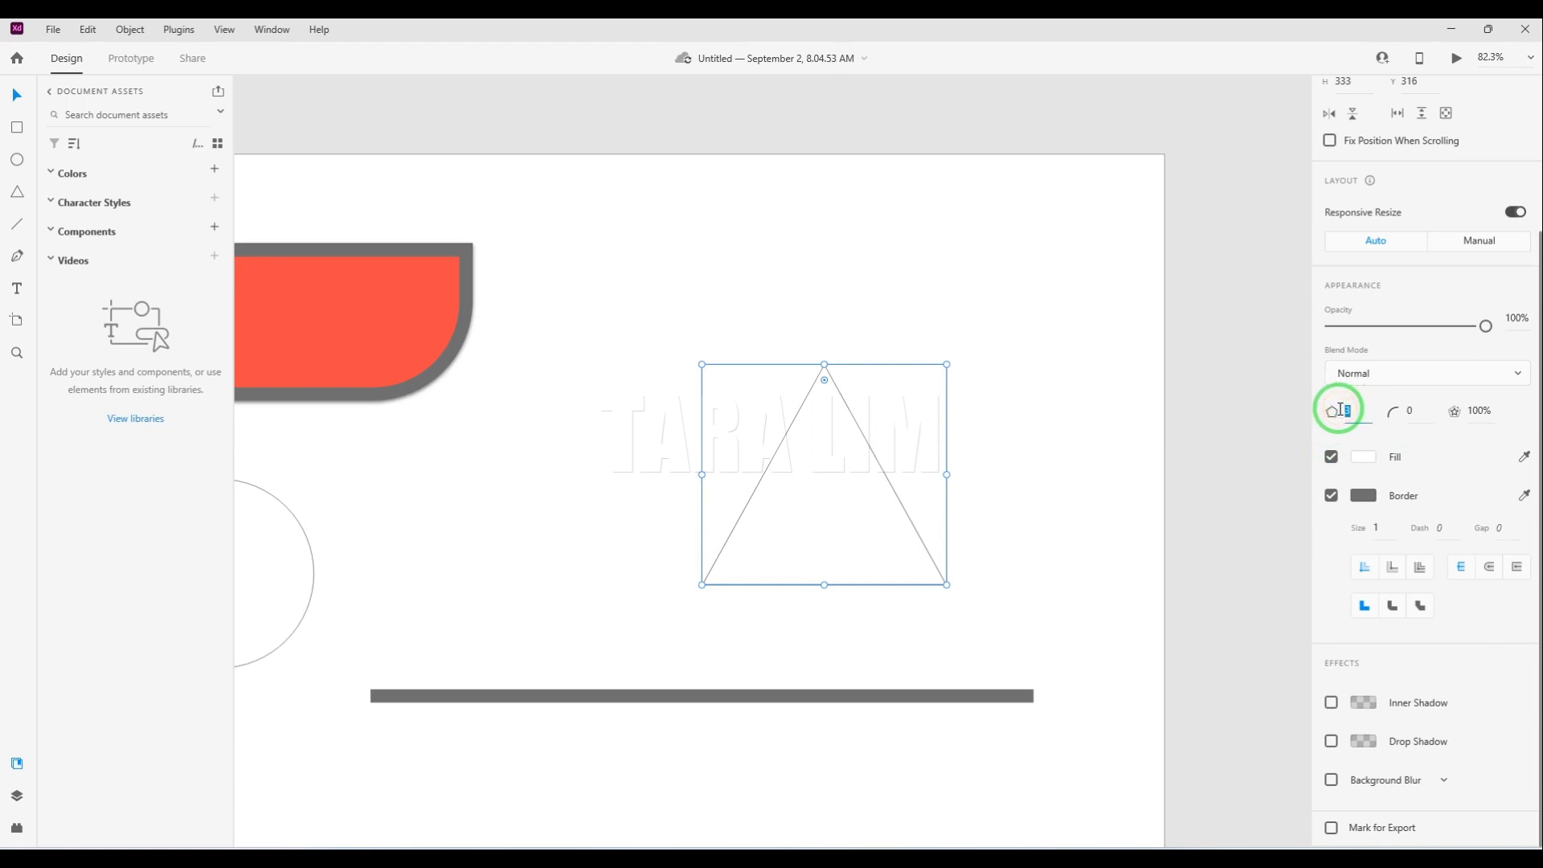
type("6")
key("Return")
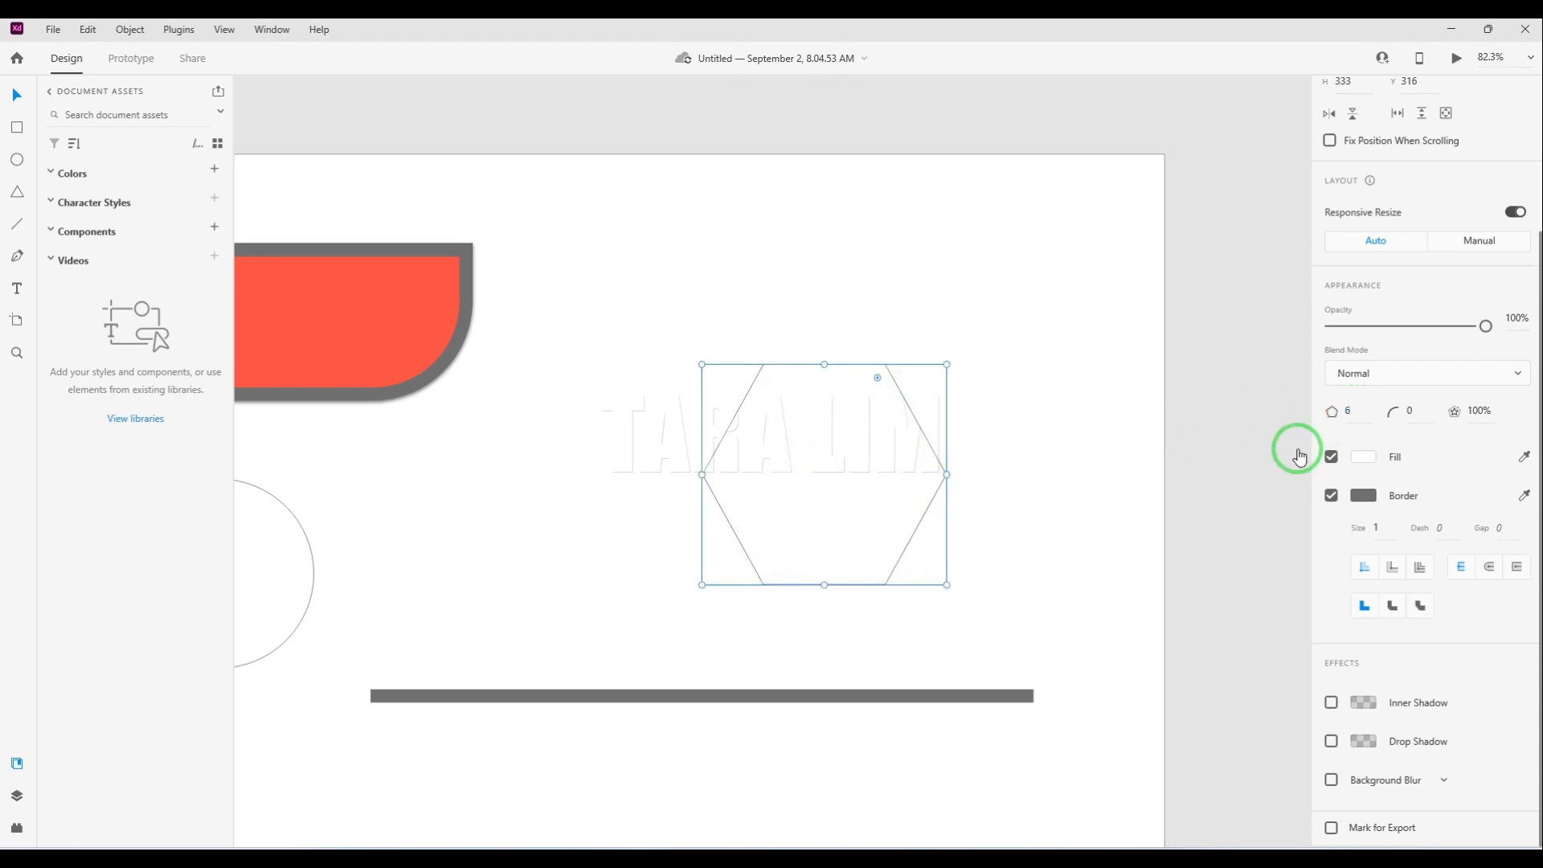
Set the polygon's corner count to 5 and its opacity to 80%.
left_click(1334, 412)
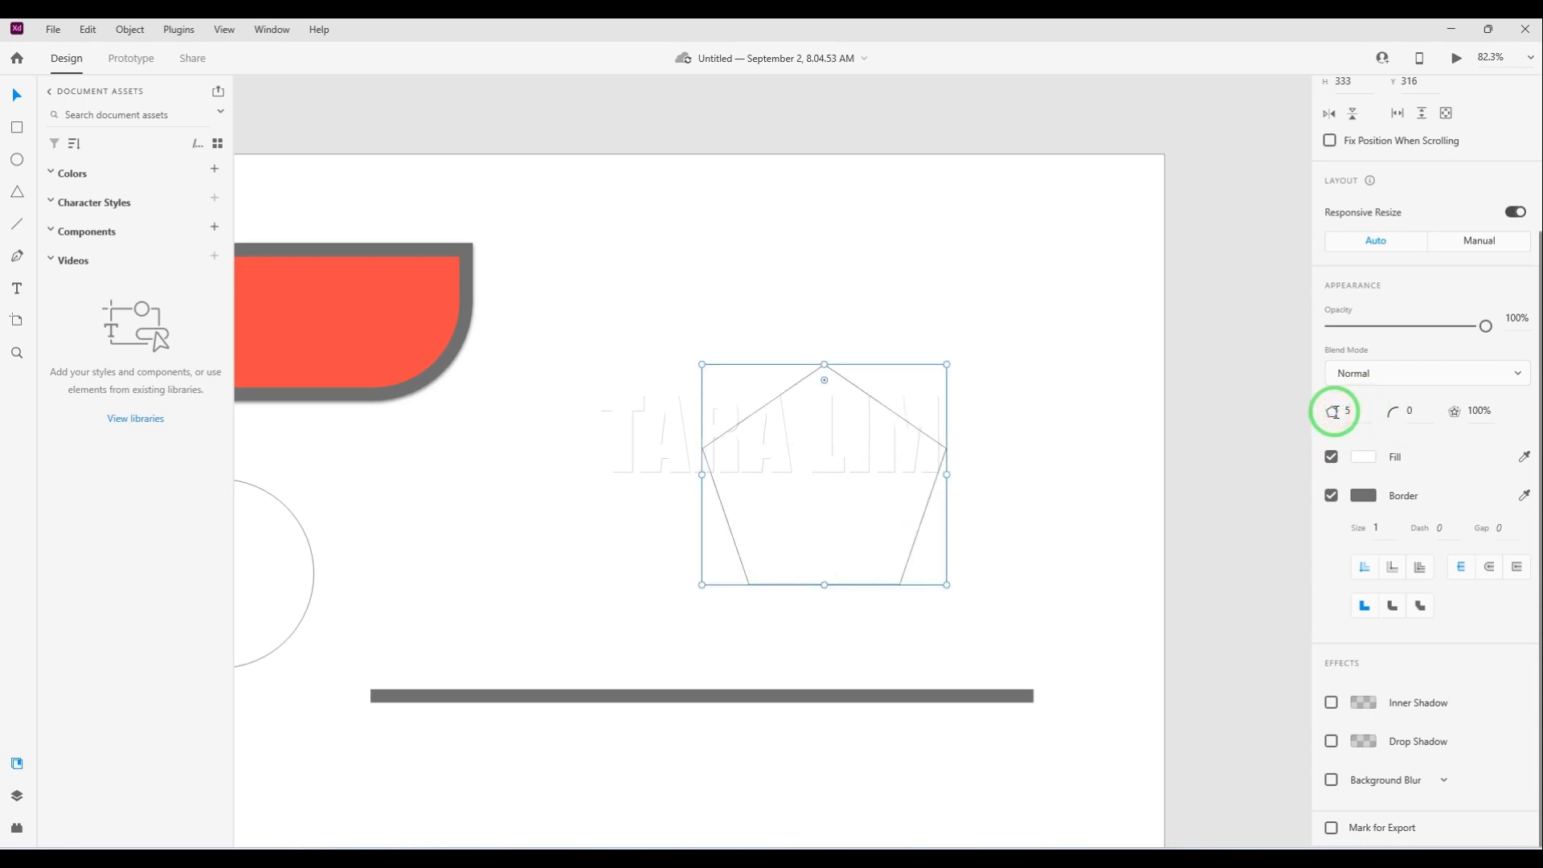
key("8")
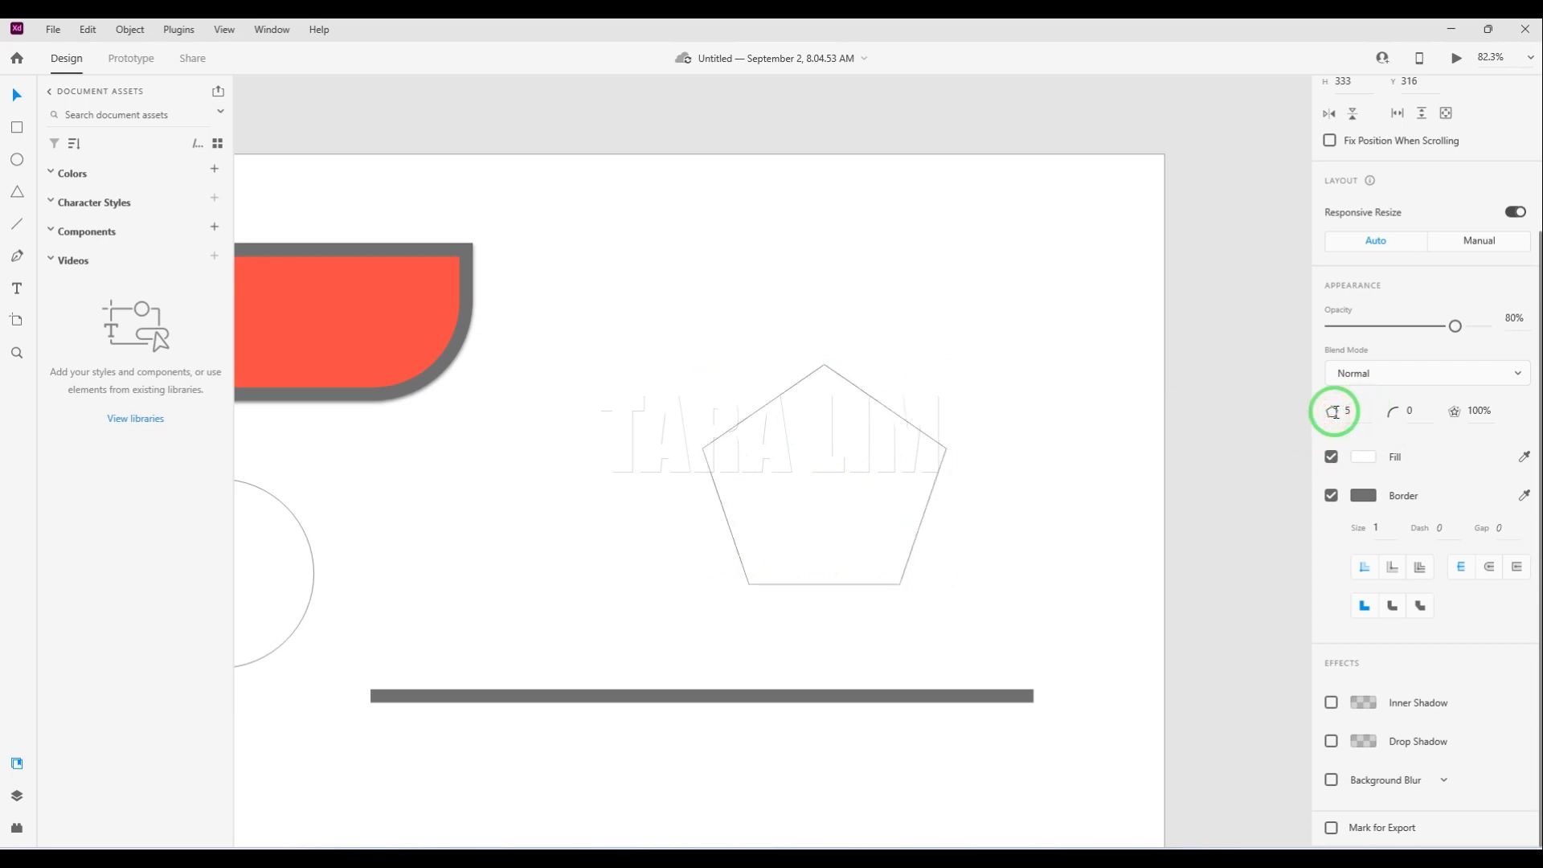
key("Return")
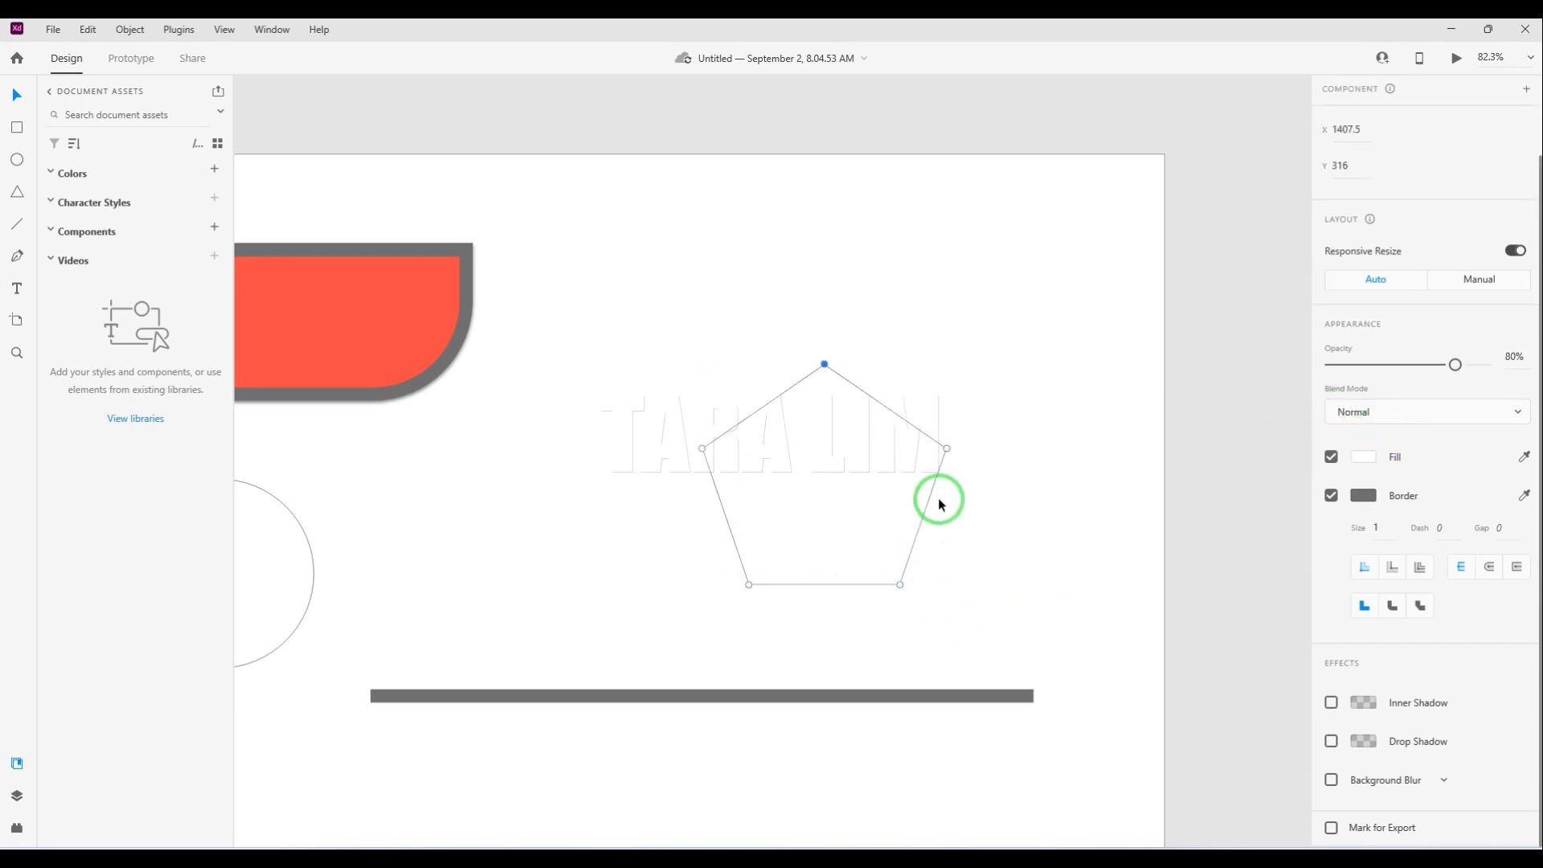
Reselect the whole pentagon and set its corner count to 8.
left_click(937, 497)
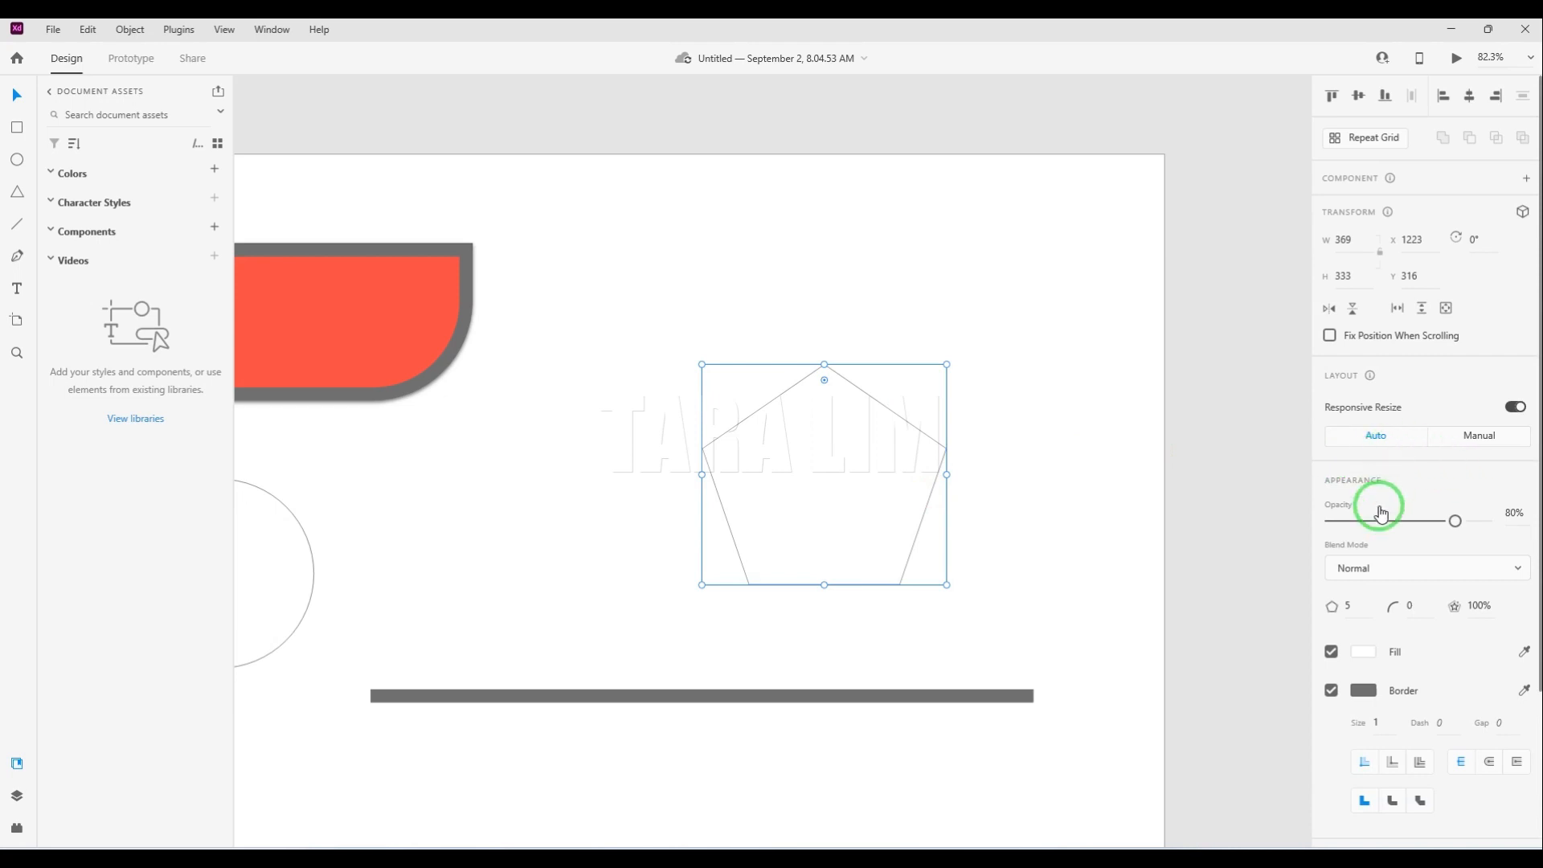
left_click(1327, 604)
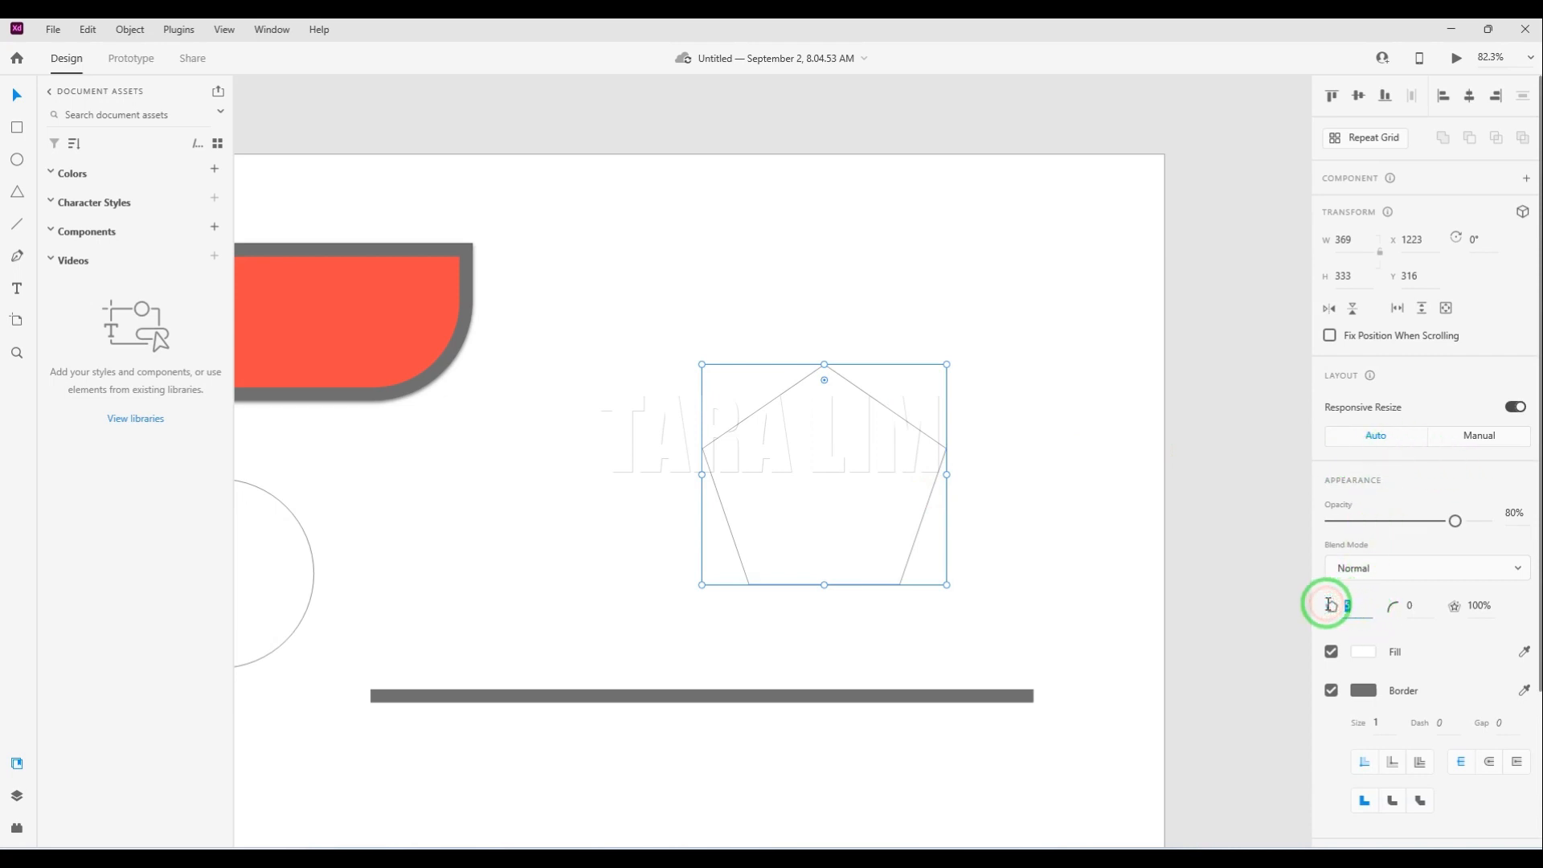
type("8")
key("Return")
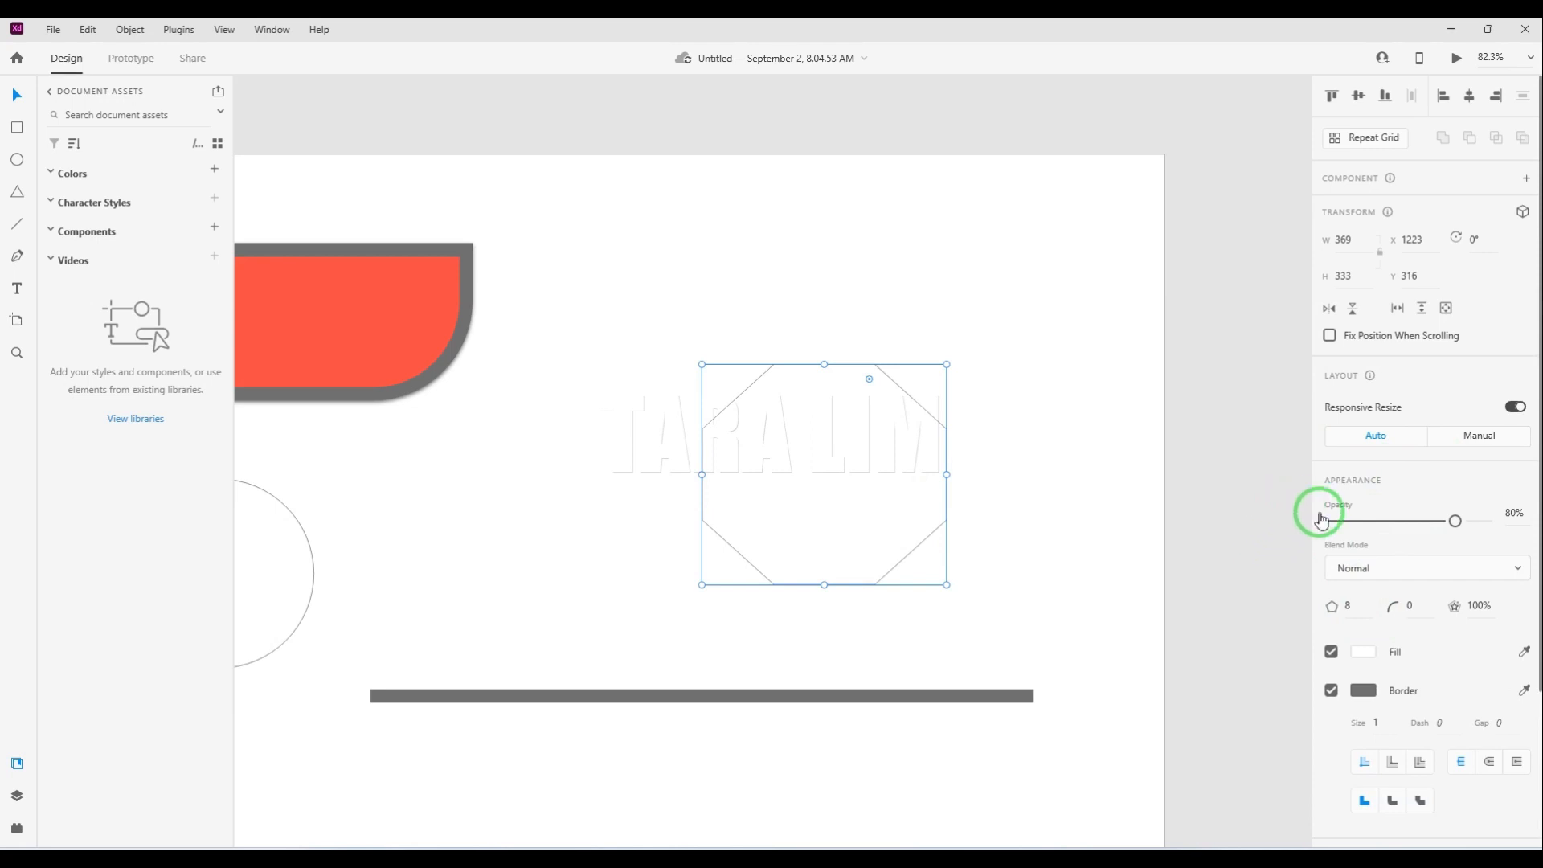
Round the octagon's corners with a corner radius of 20.
left_click(1403, 606)
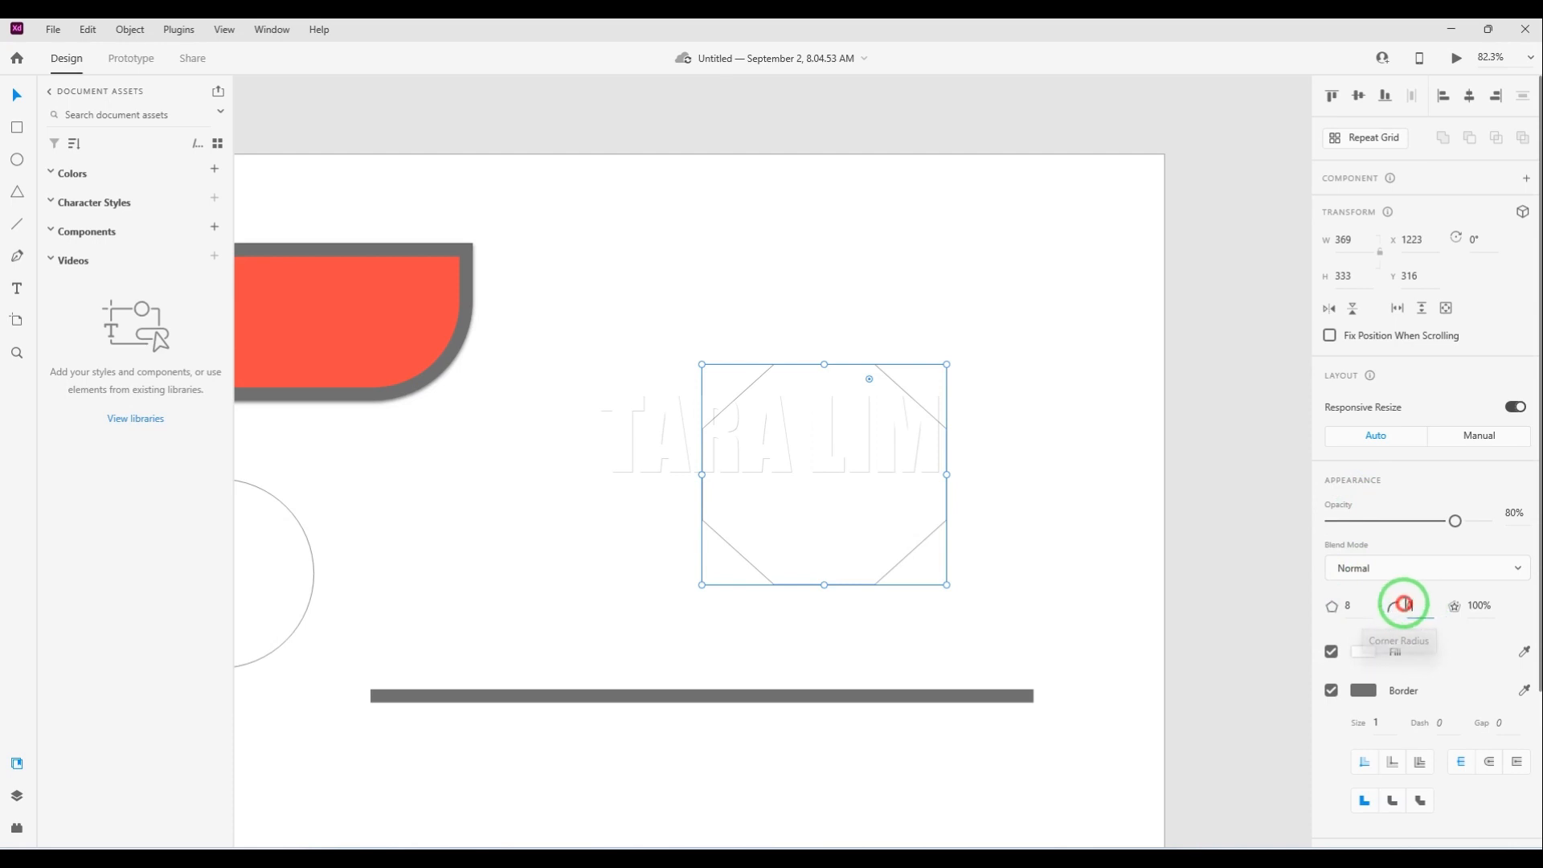
type("20")
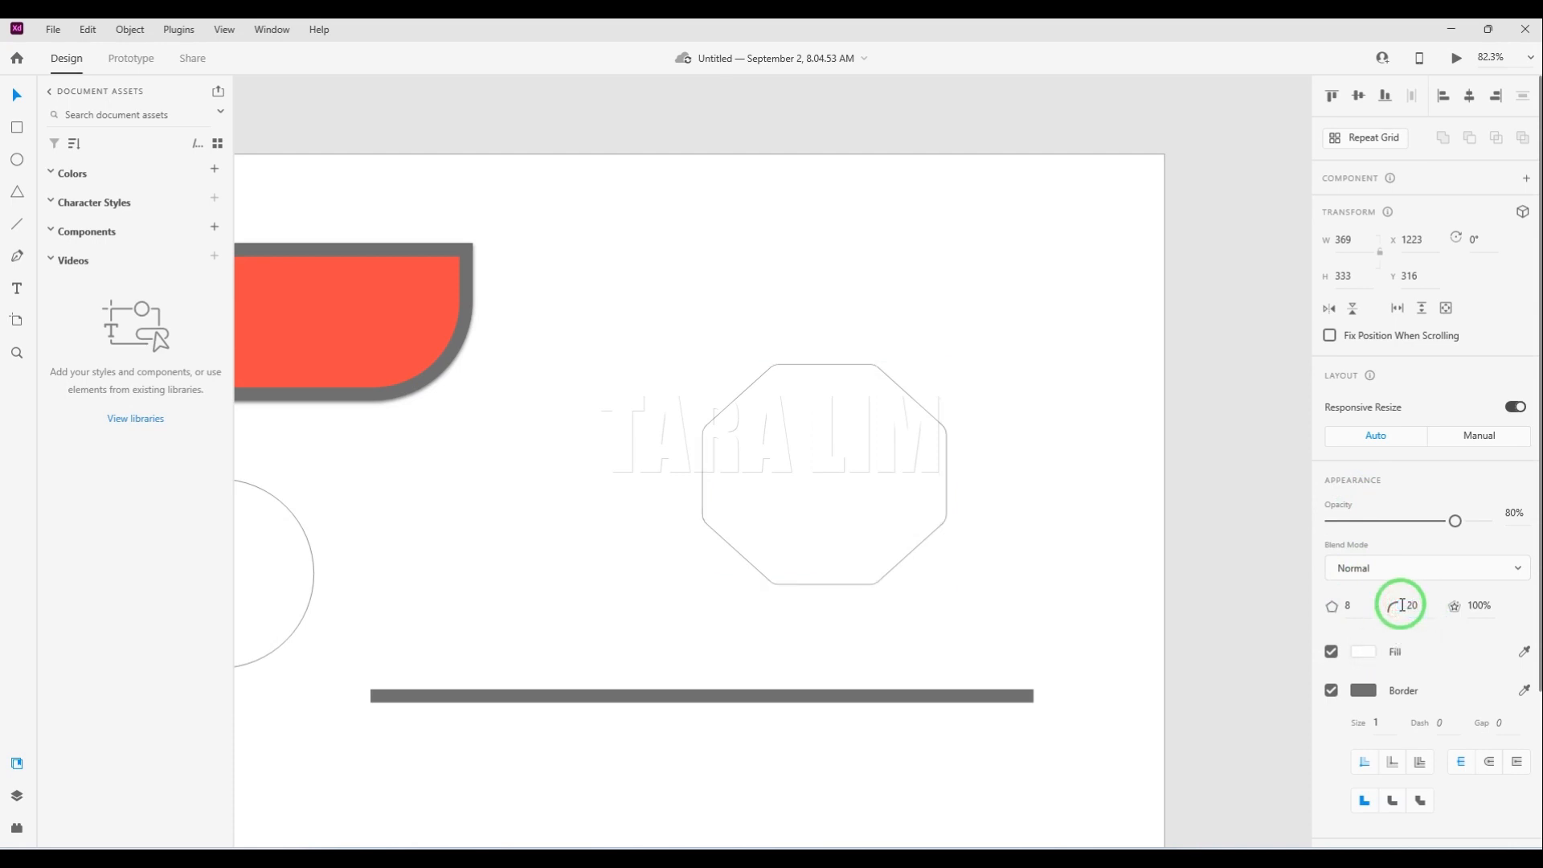
scroll(929, 472, "up", 3)
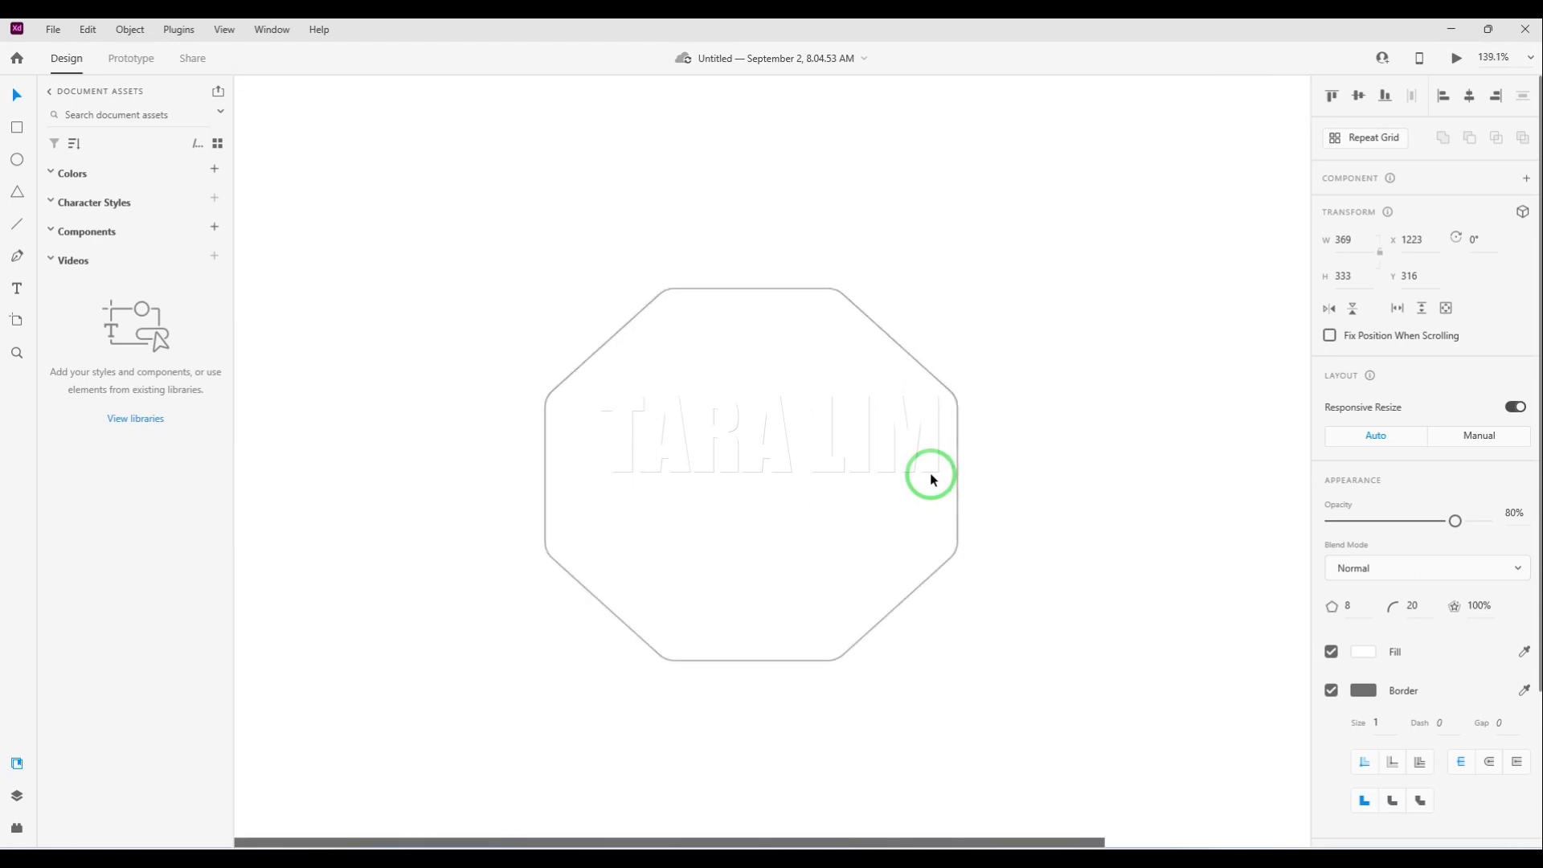
scroll(929, 472, "up", 2)
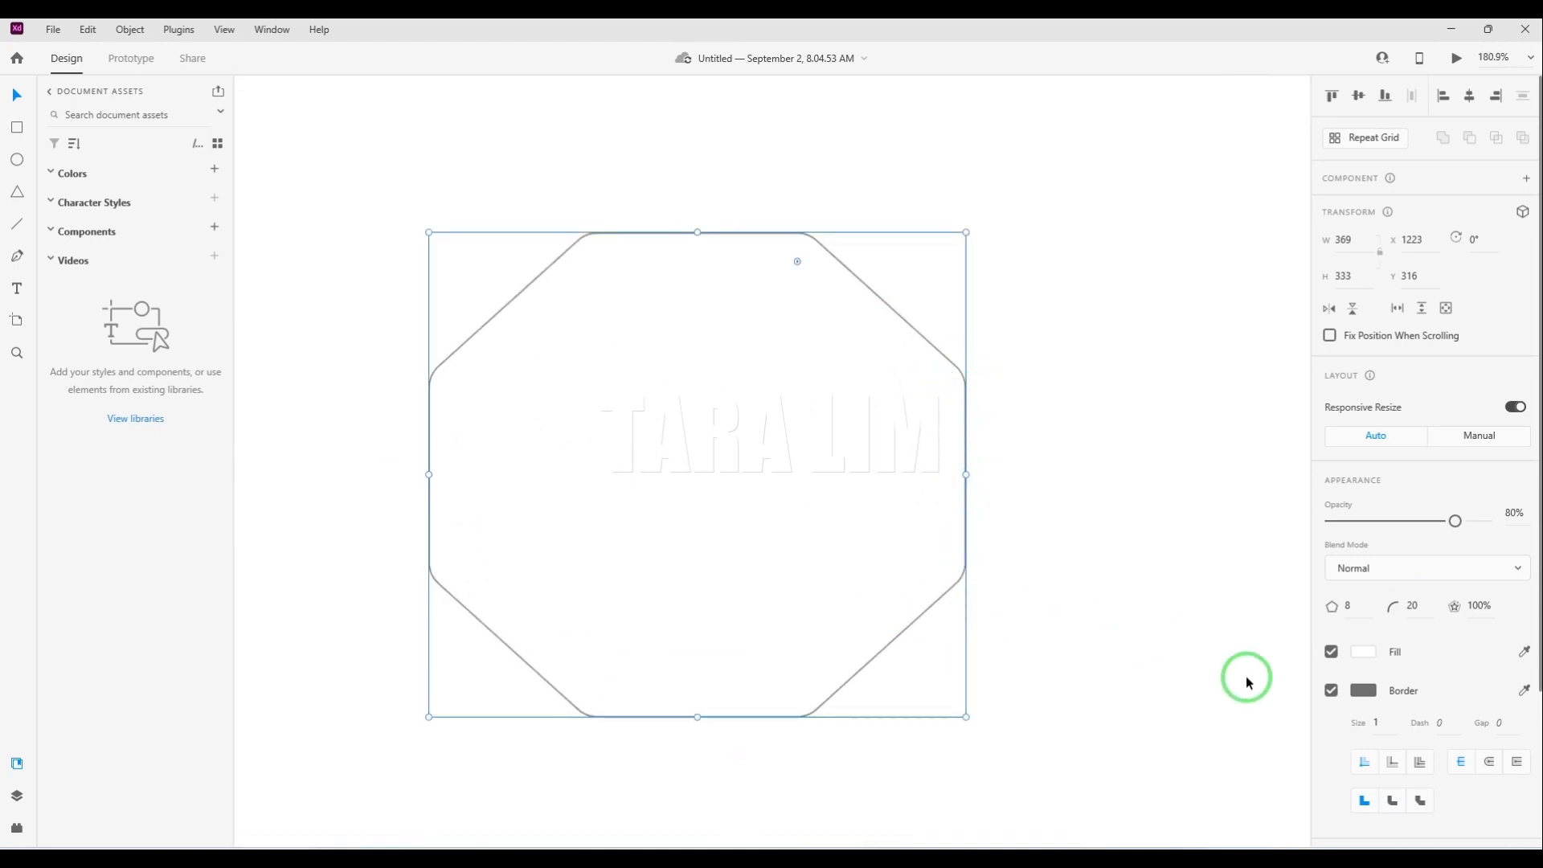
Try star ratios of 50%, 20%, 10% and 80% on the rounded octagon and return the ratio to 100%.
left_click(1477, 604)
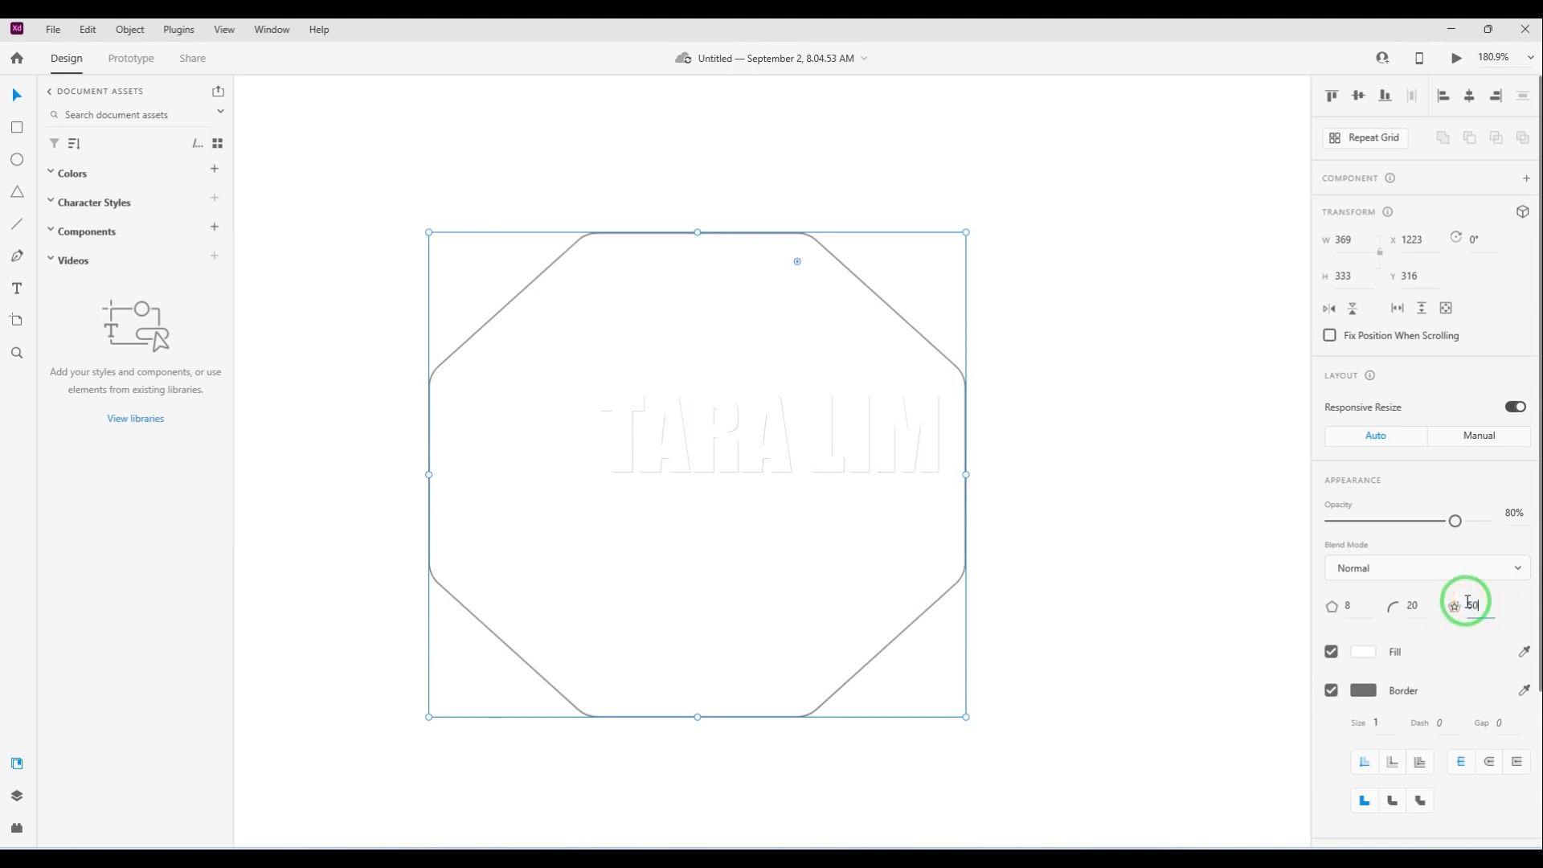
key("Return")
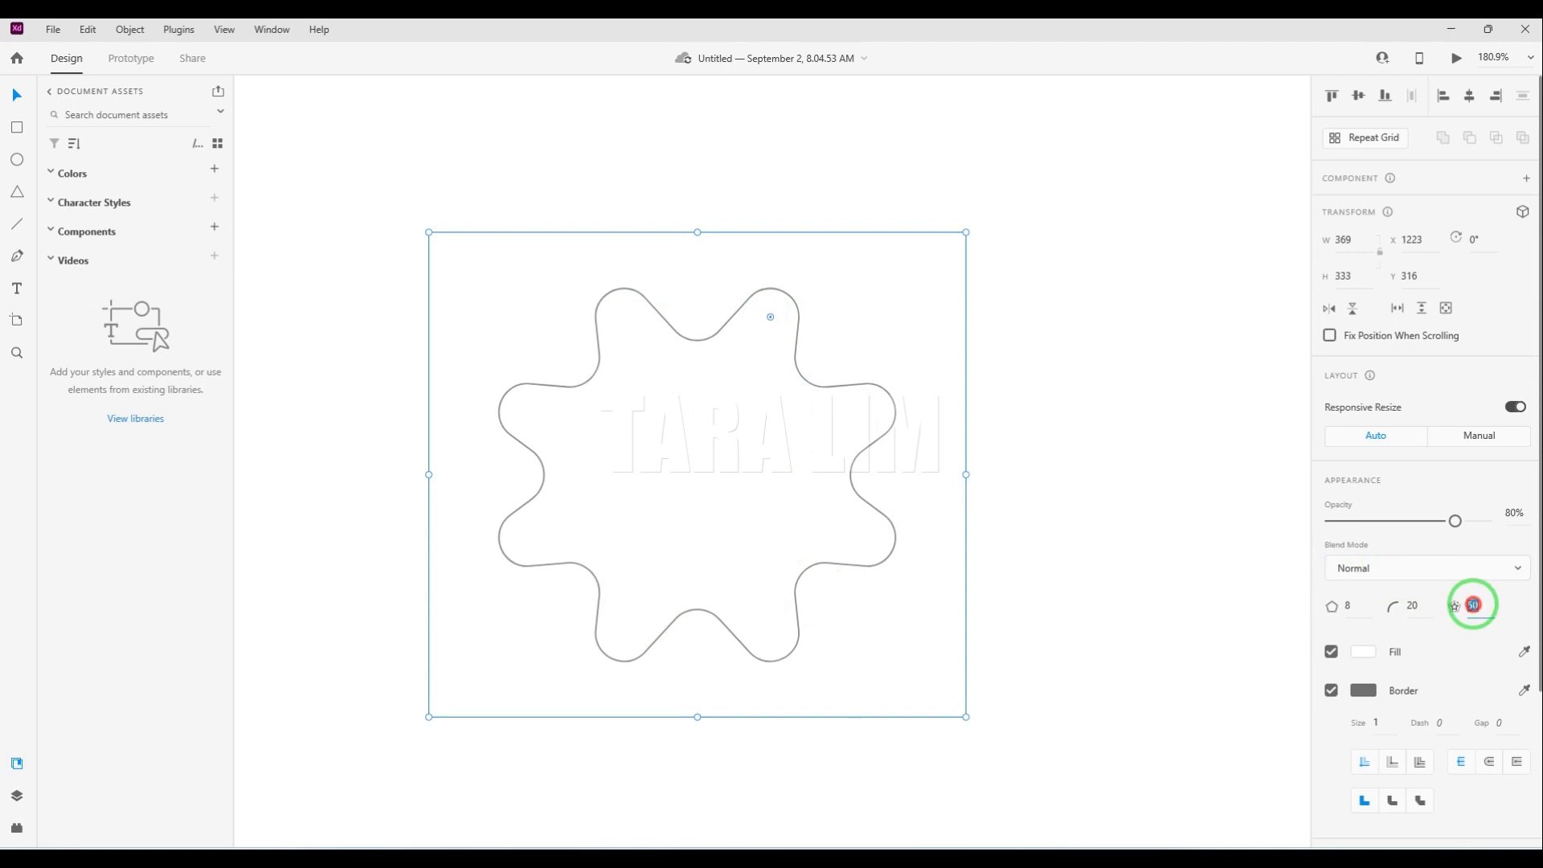
left_click(1475, 604)
type("20")
key("Return")
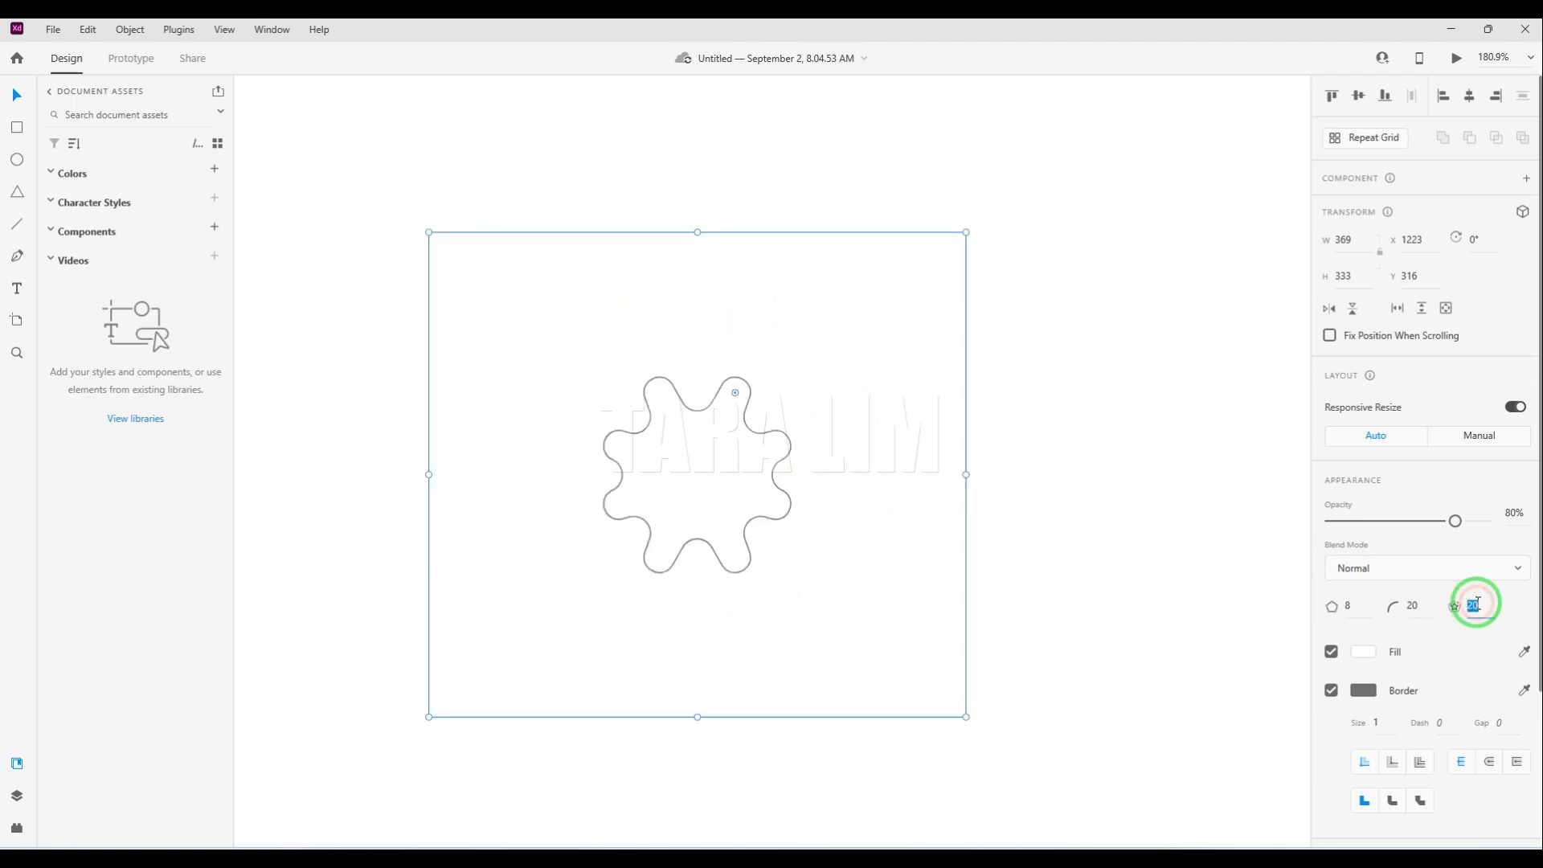
type("10")
key("Return")
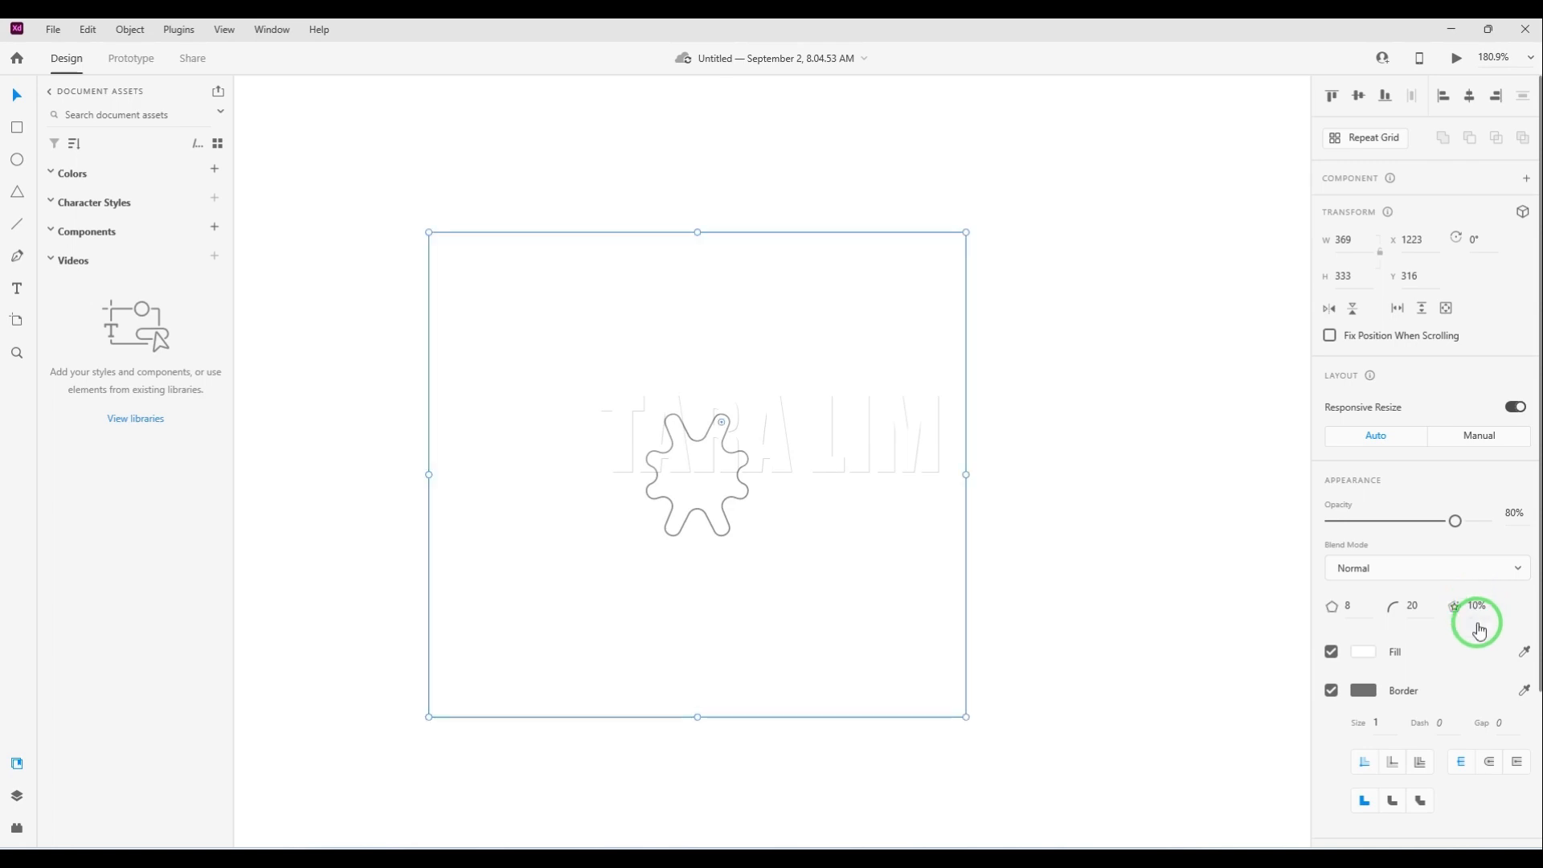
type("8")
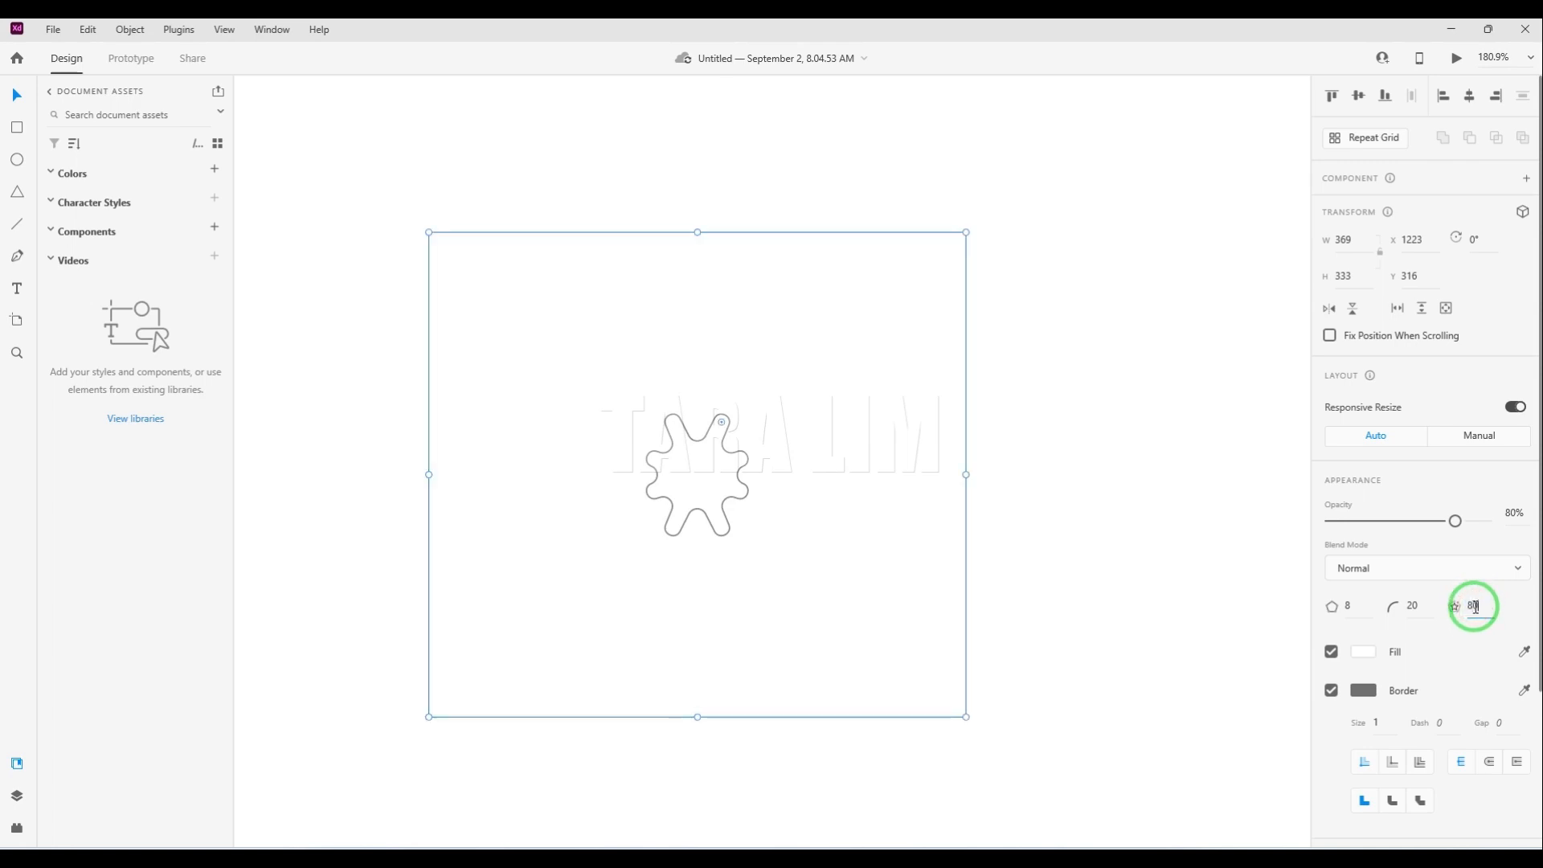
type("0")
key("Return")
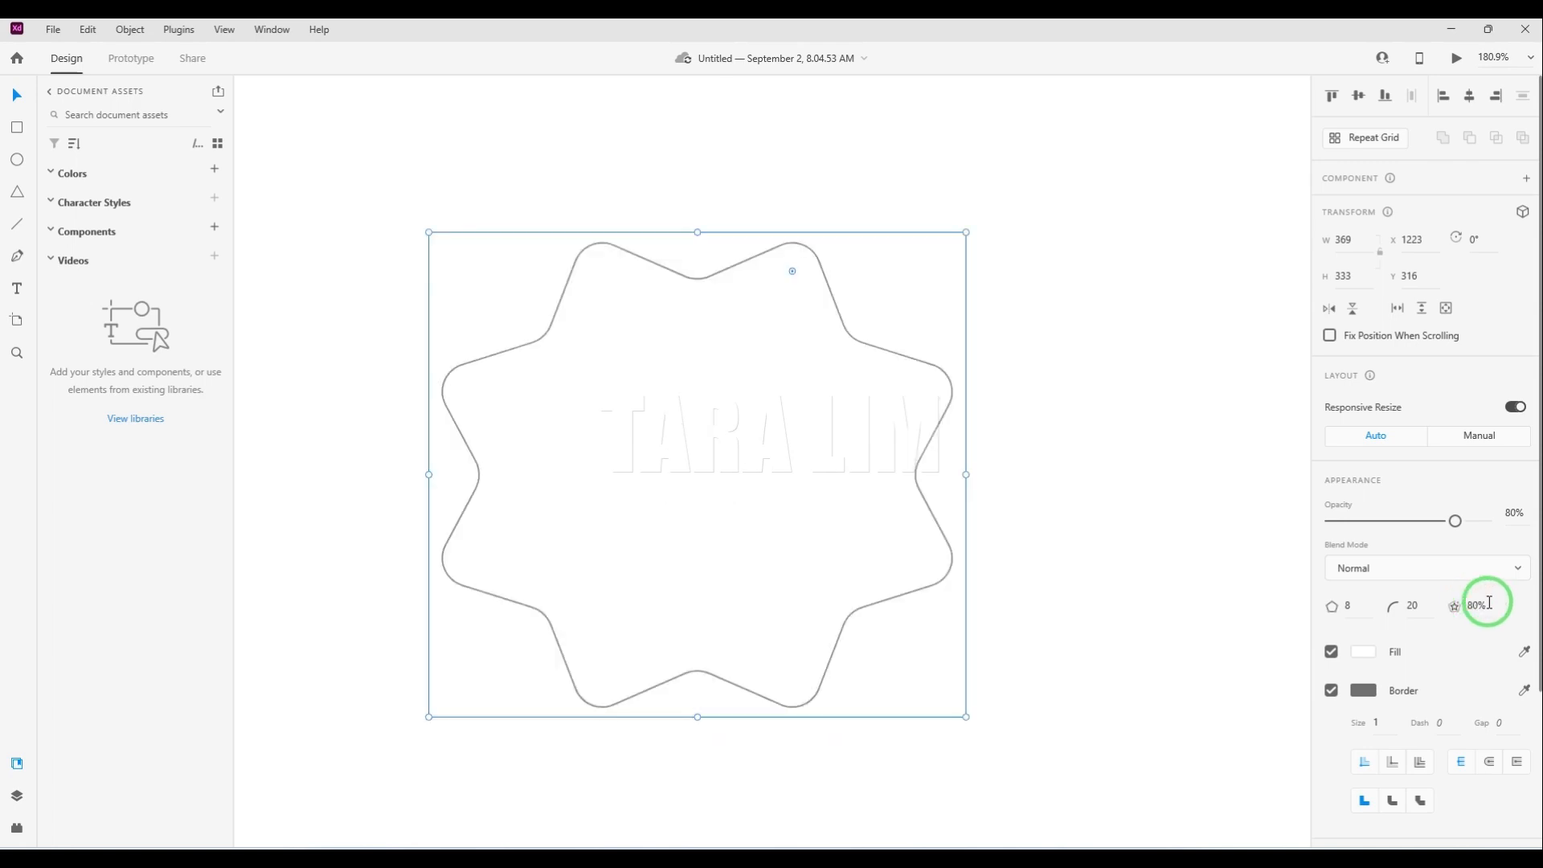
left_click(1476, 607)
type("100")
key("Return")
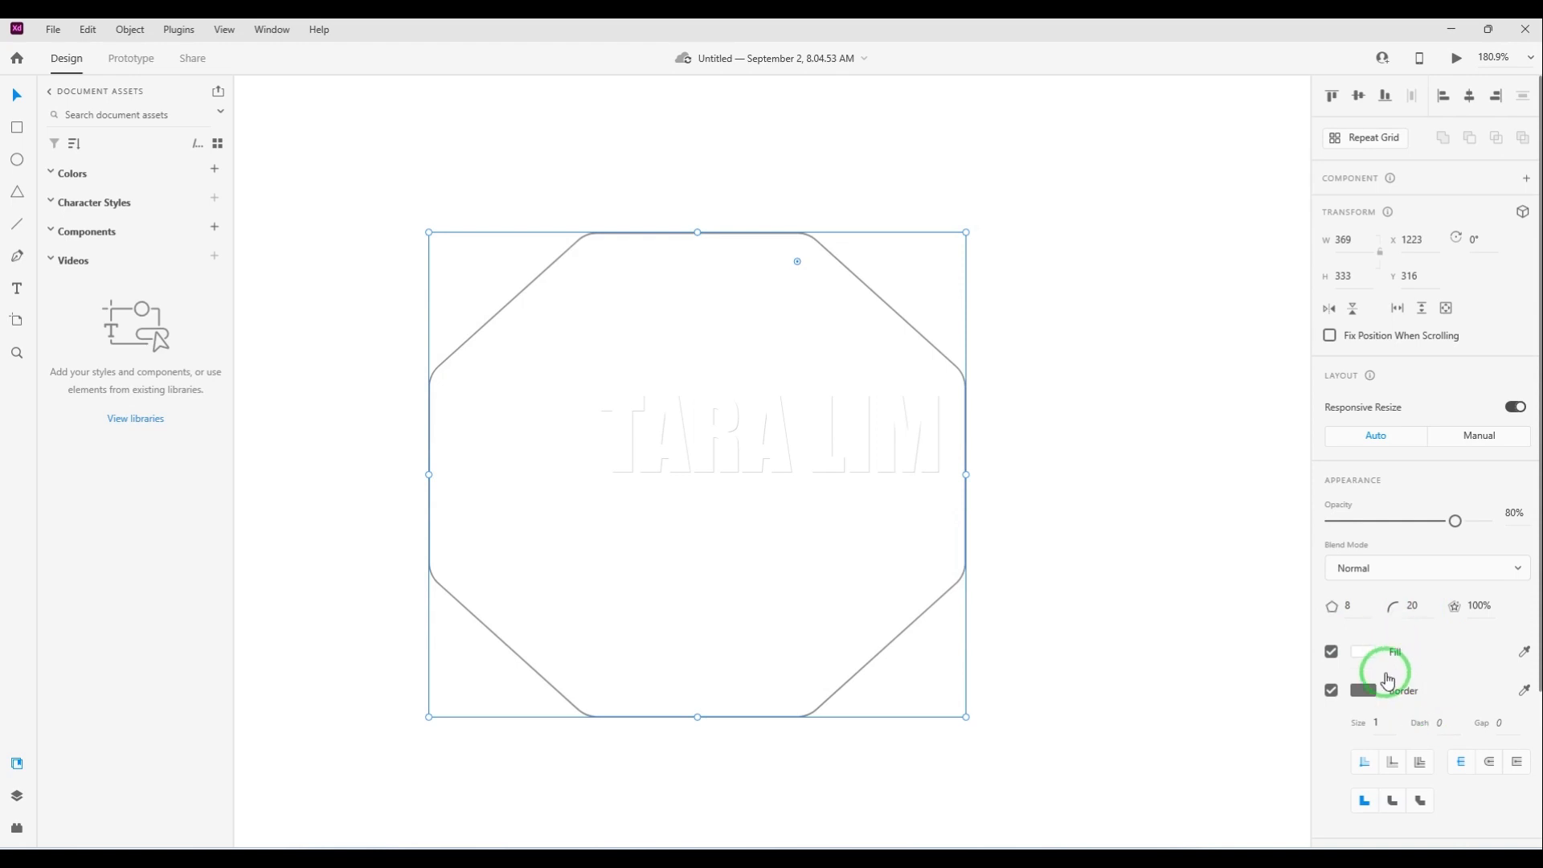
Set the octagon's border size to 20.
scroll(1387, 663, "down", 3)
left_click_drag(1380, 525, 1355, 531)
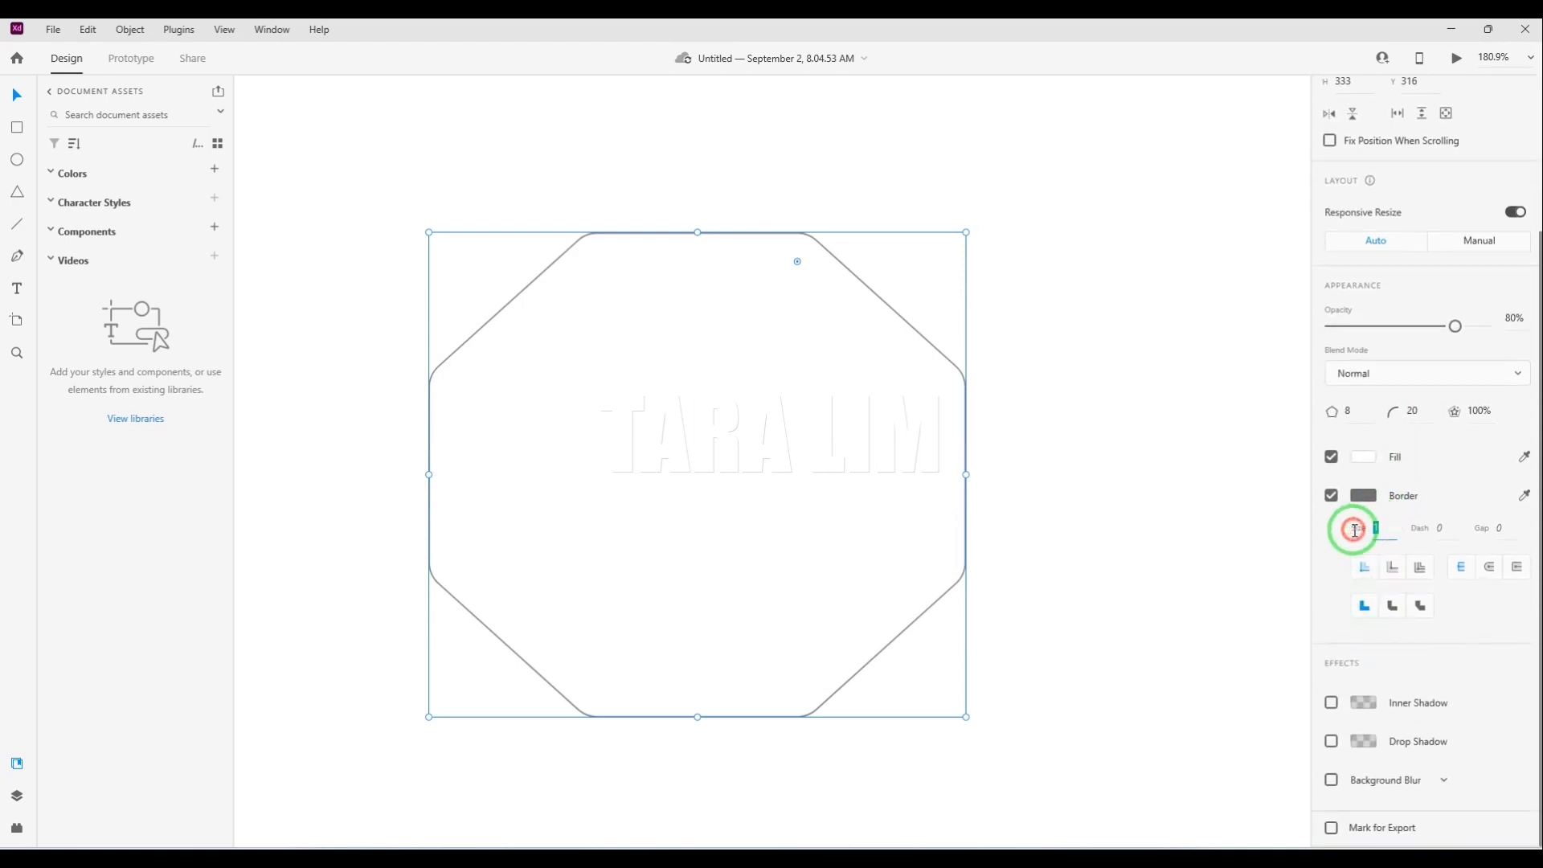
type("20")
key("Return")
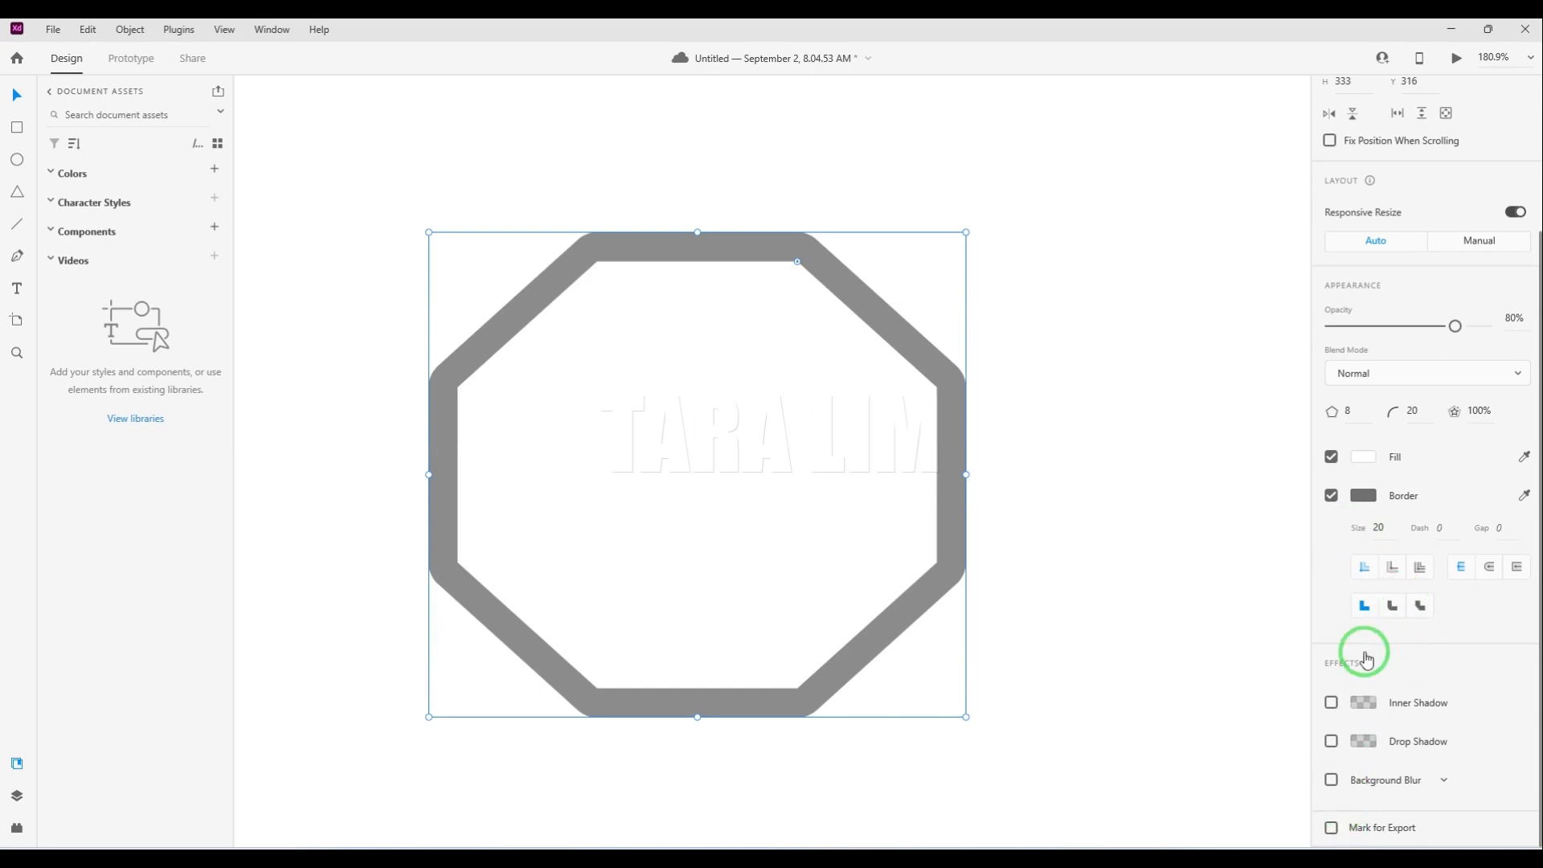
Narrow the octagon from its right-hand edge to a width of about 341.
scroll(1366, 458, "up", 3)
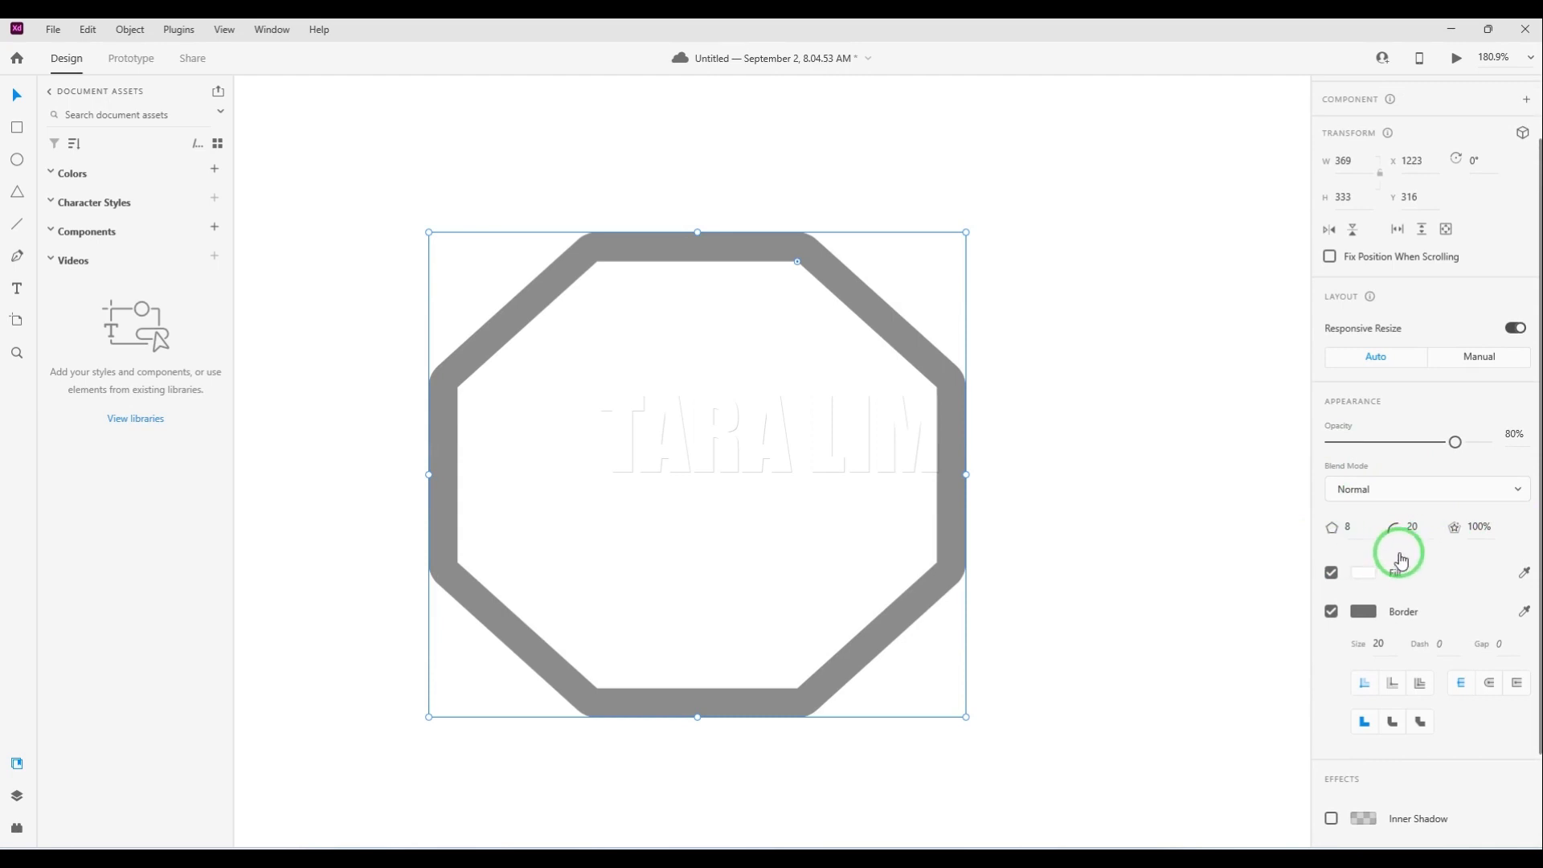
key("ctrl+1")
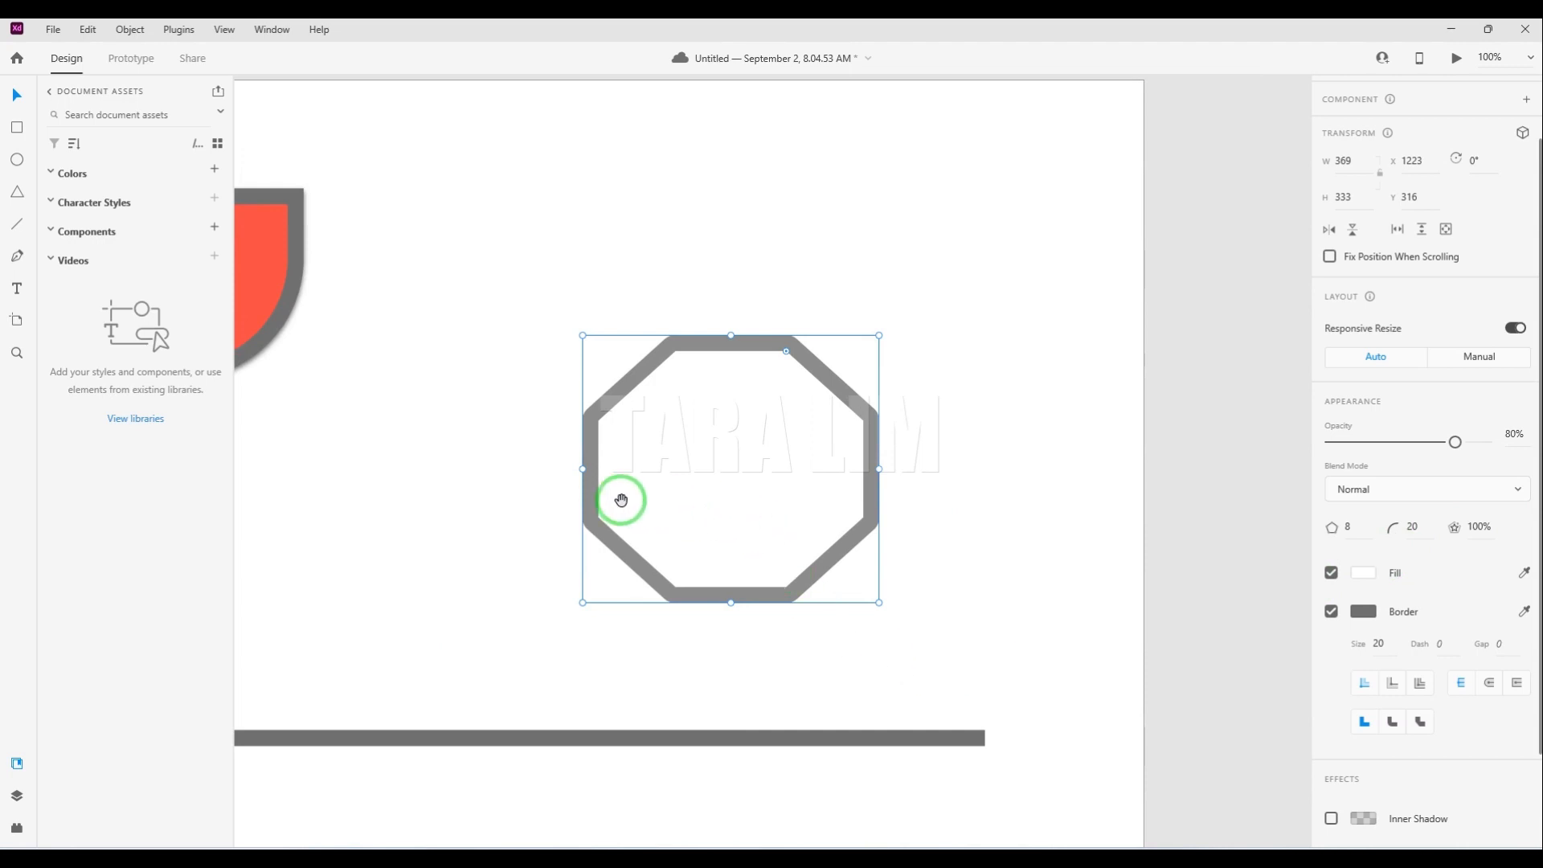
left_click_drag(621, 500, 852, 507)
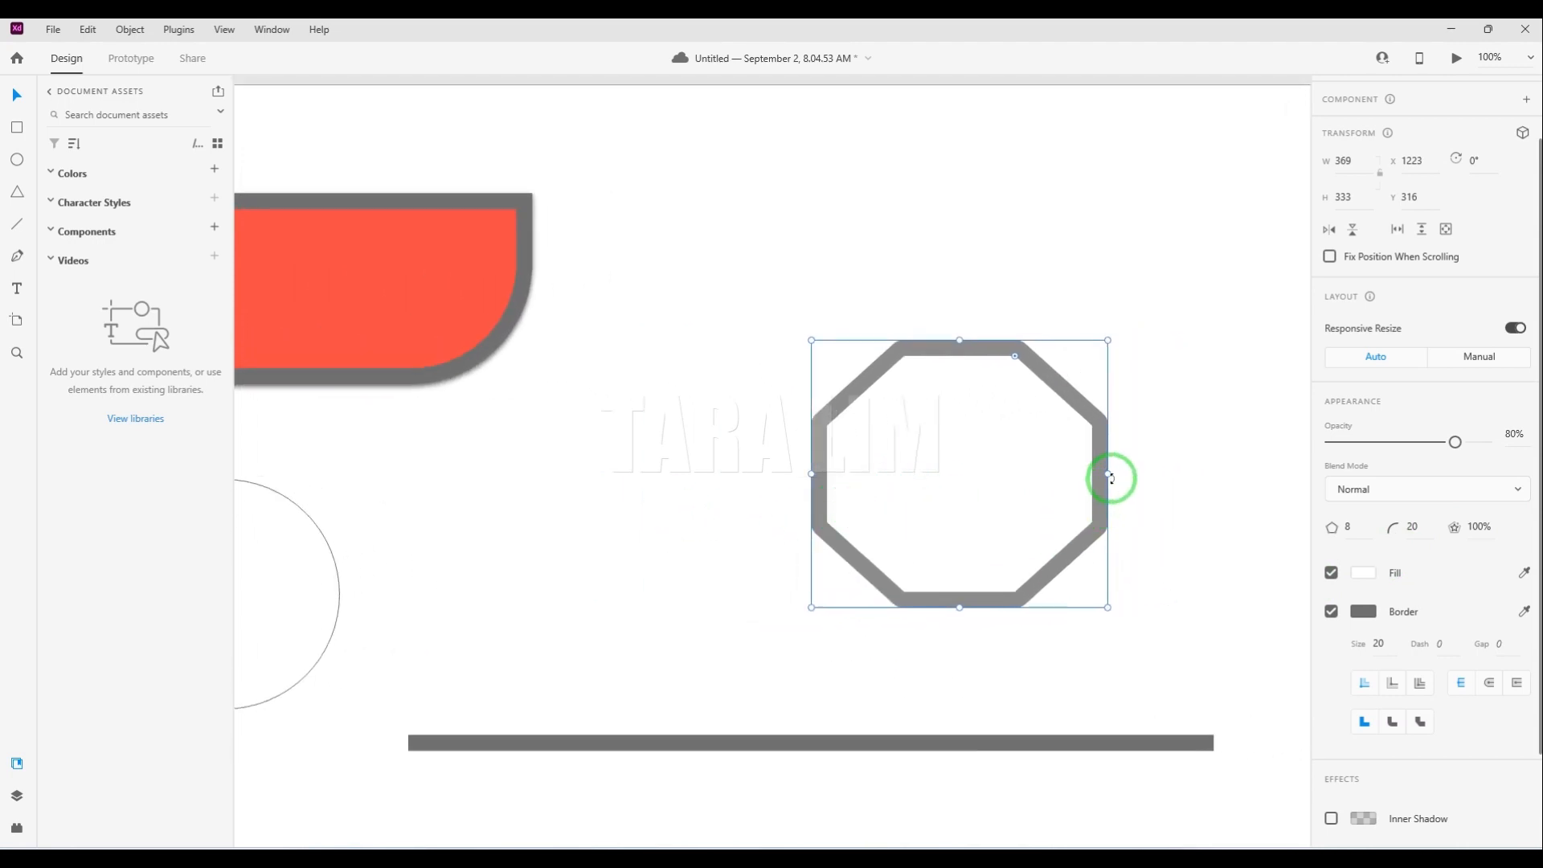
left_click_drag(1105, 474, 1085, 474)
scroll(1010, 474, "up", 1)
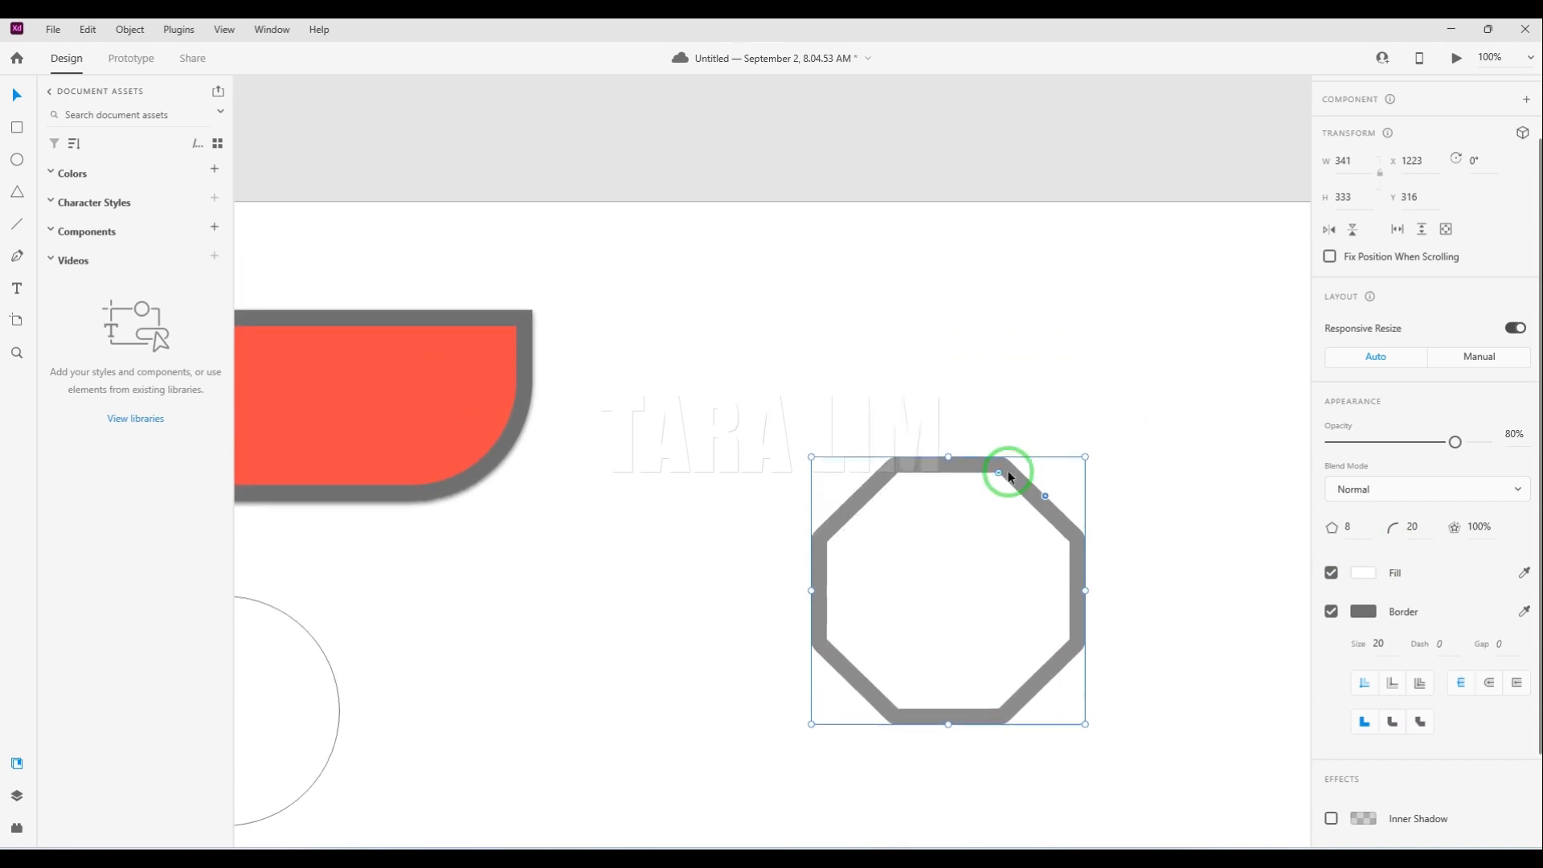
left_click_drag(705, 484, 854, 506)
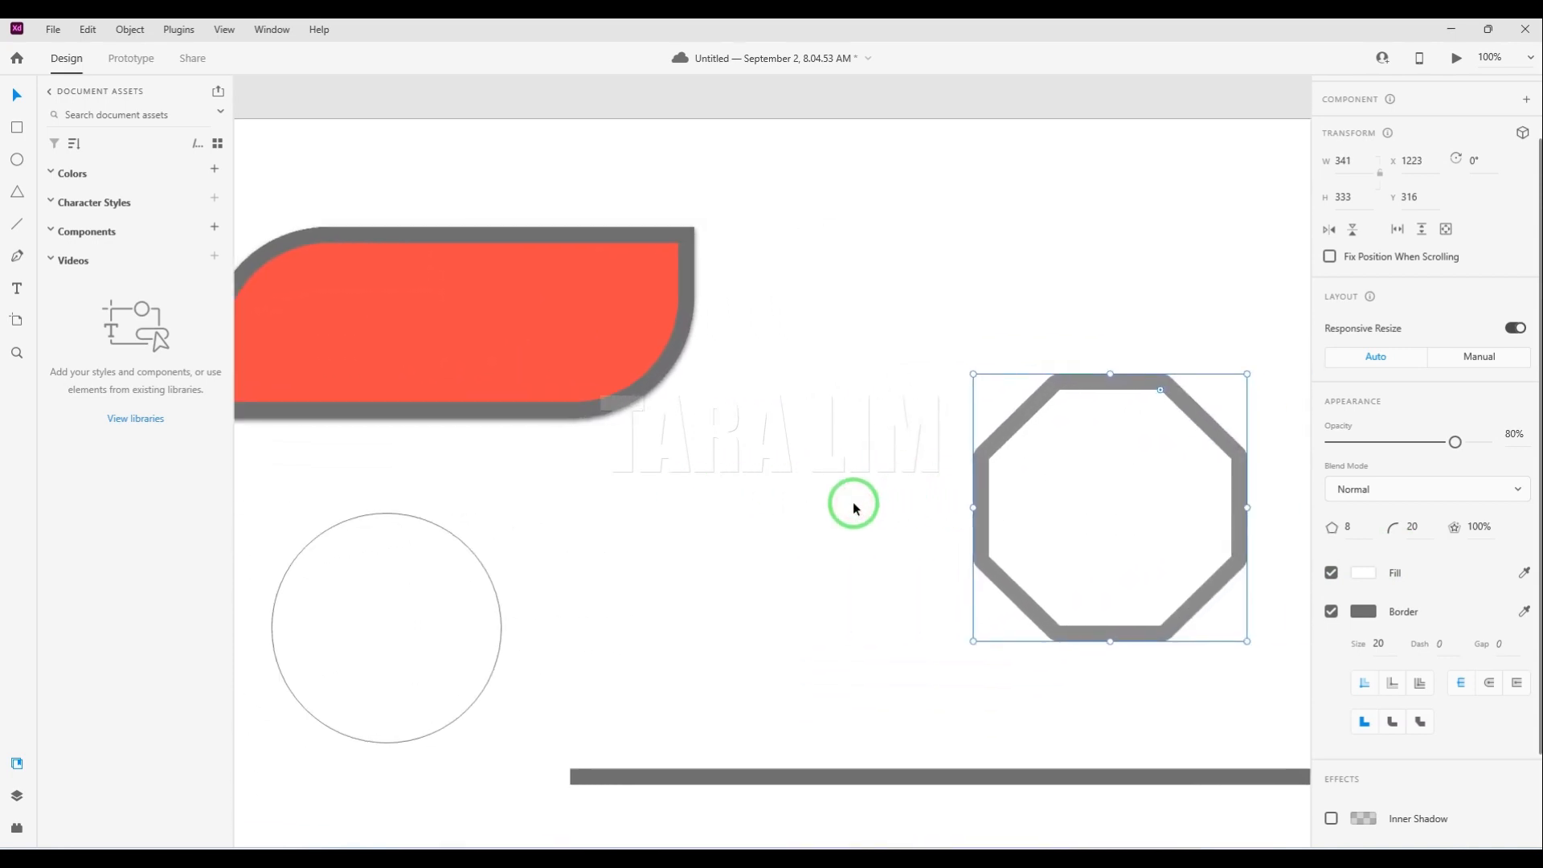
Fit the whole artboard in view and select the red rectangle.
key("ctrl+o")
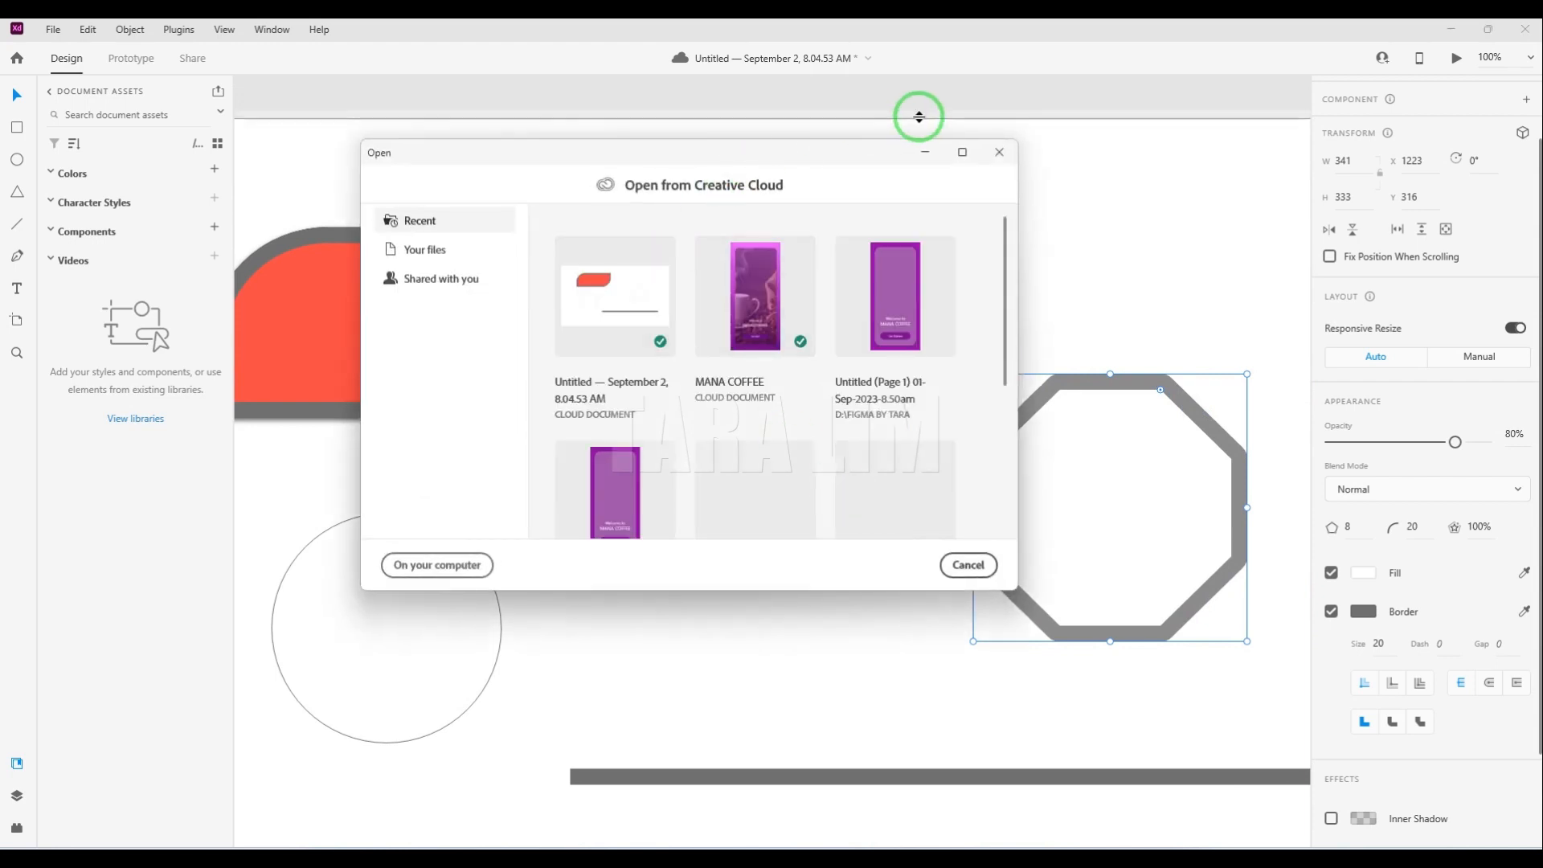
left_click(999, 152)
key("ctrl+0")
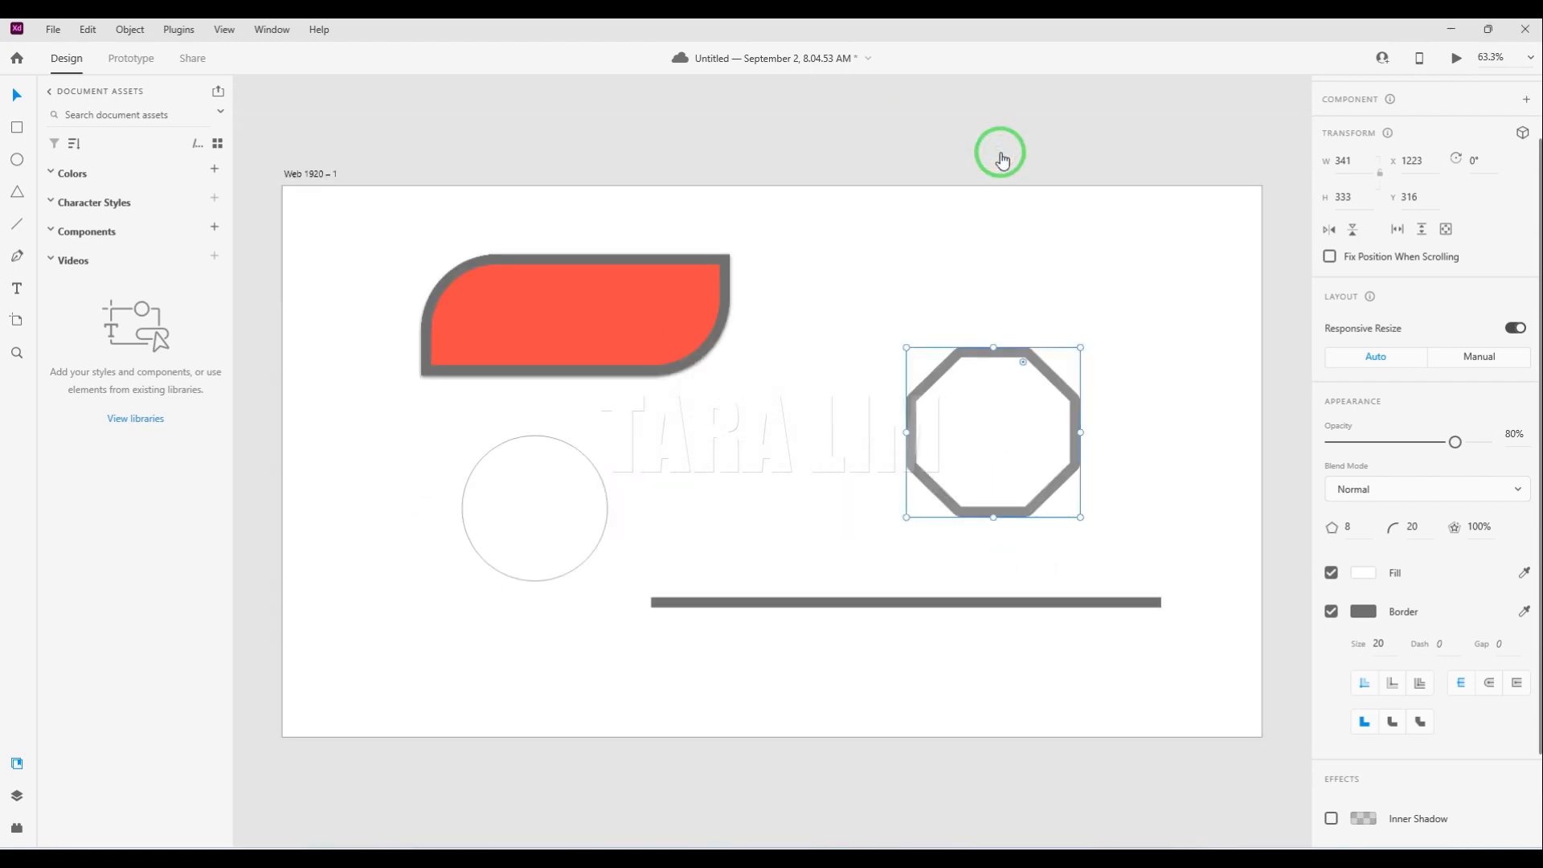
left_click(999, 141)
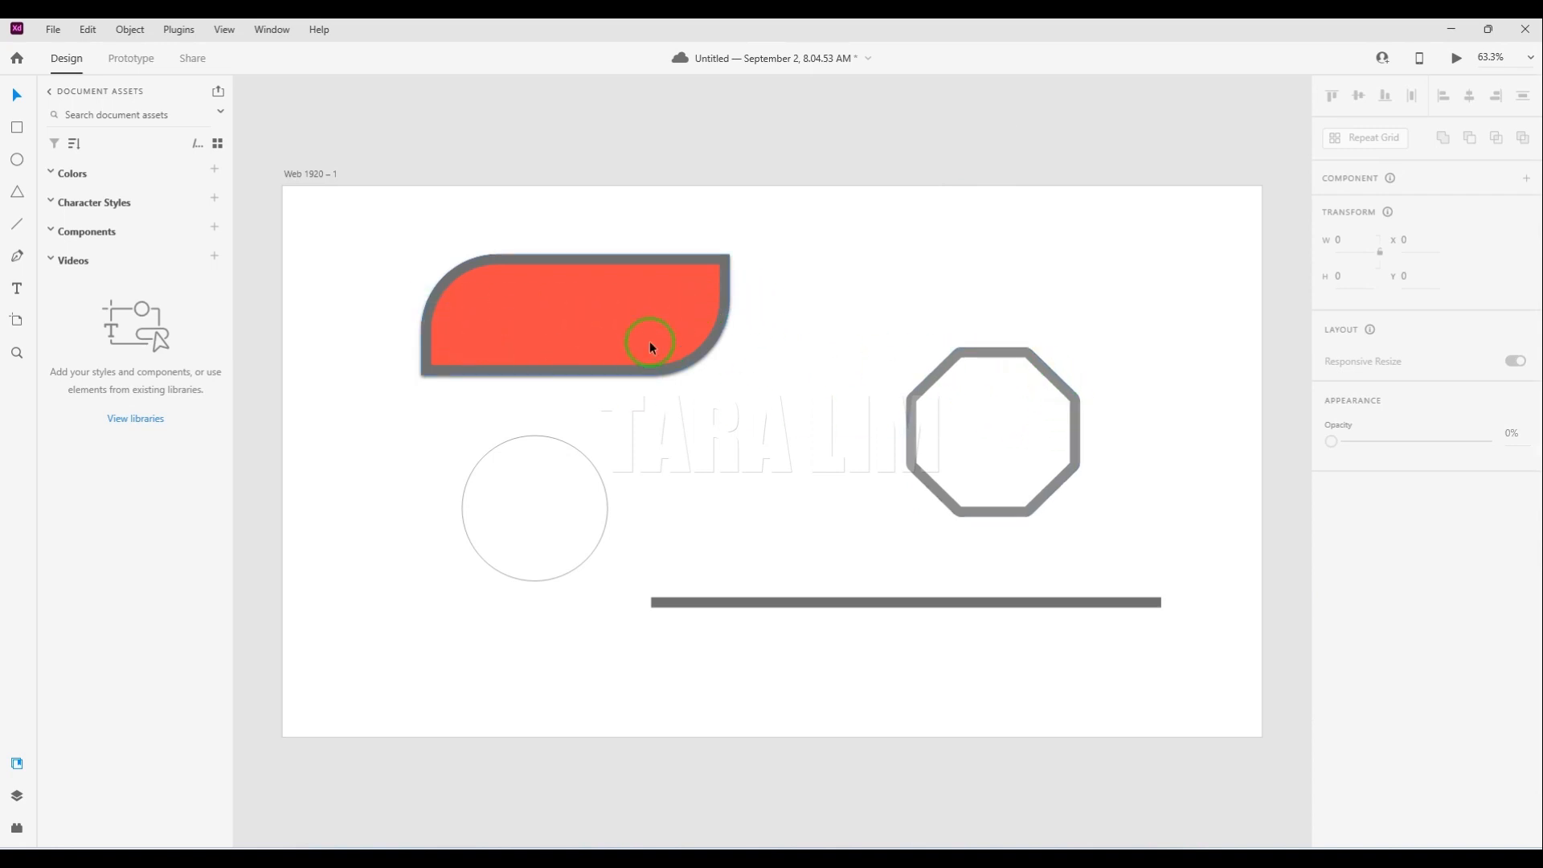
left_click(723, 329)
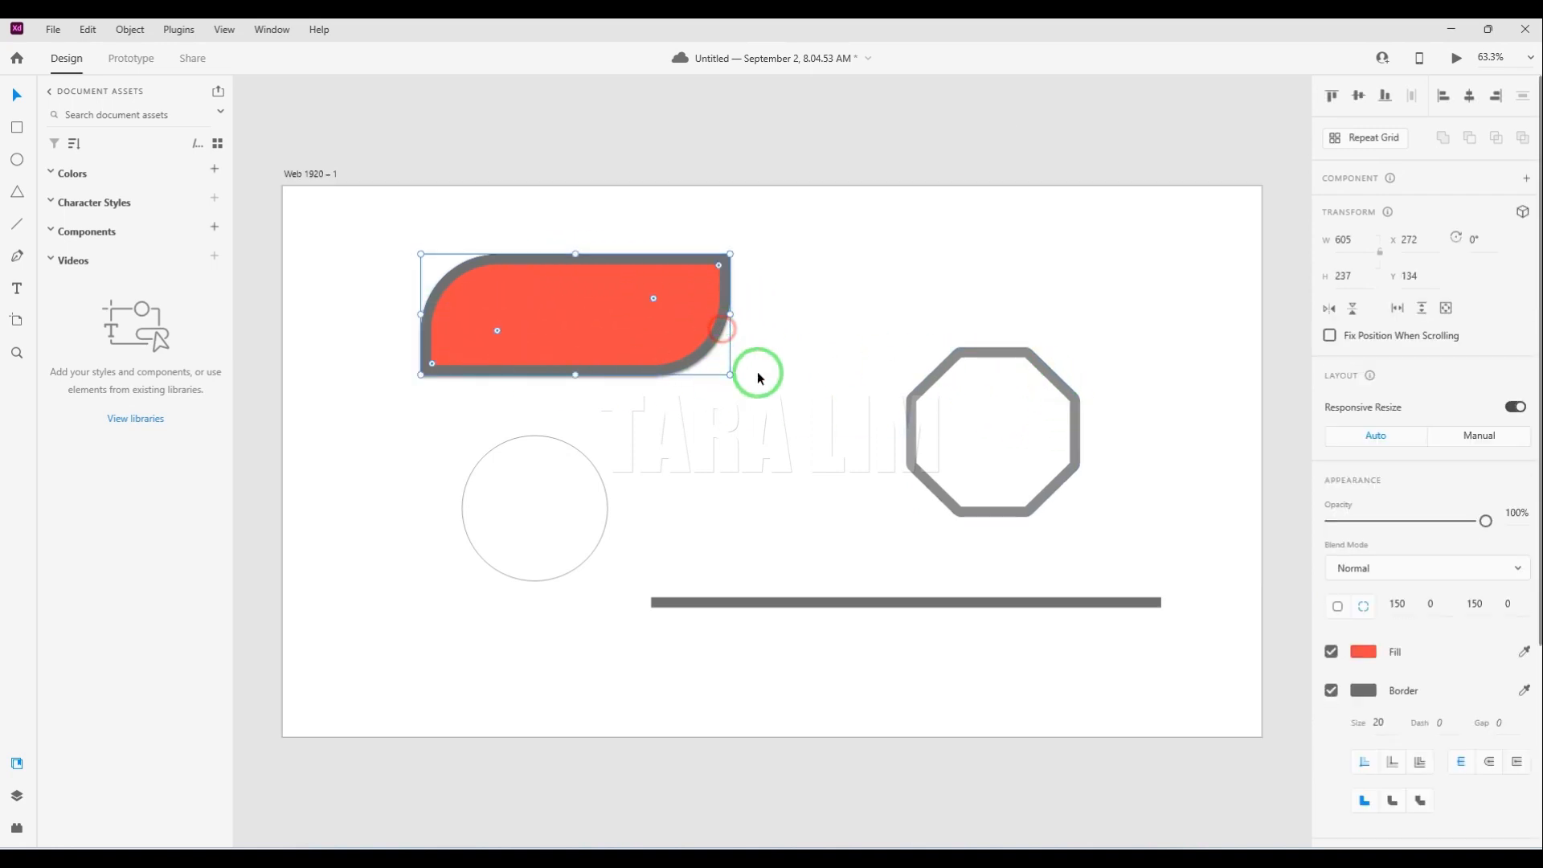